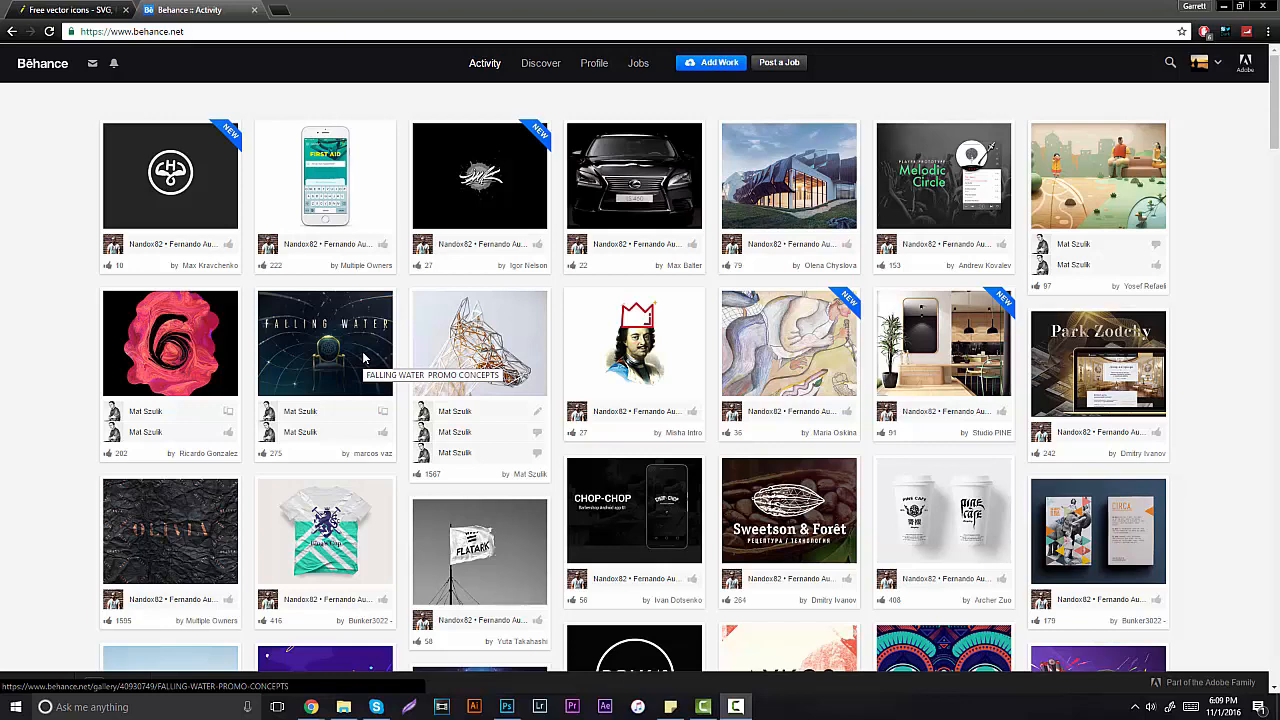
Step: Open the Melodic Circle music player project, scroll through it, then close it
left_click(970, 197)
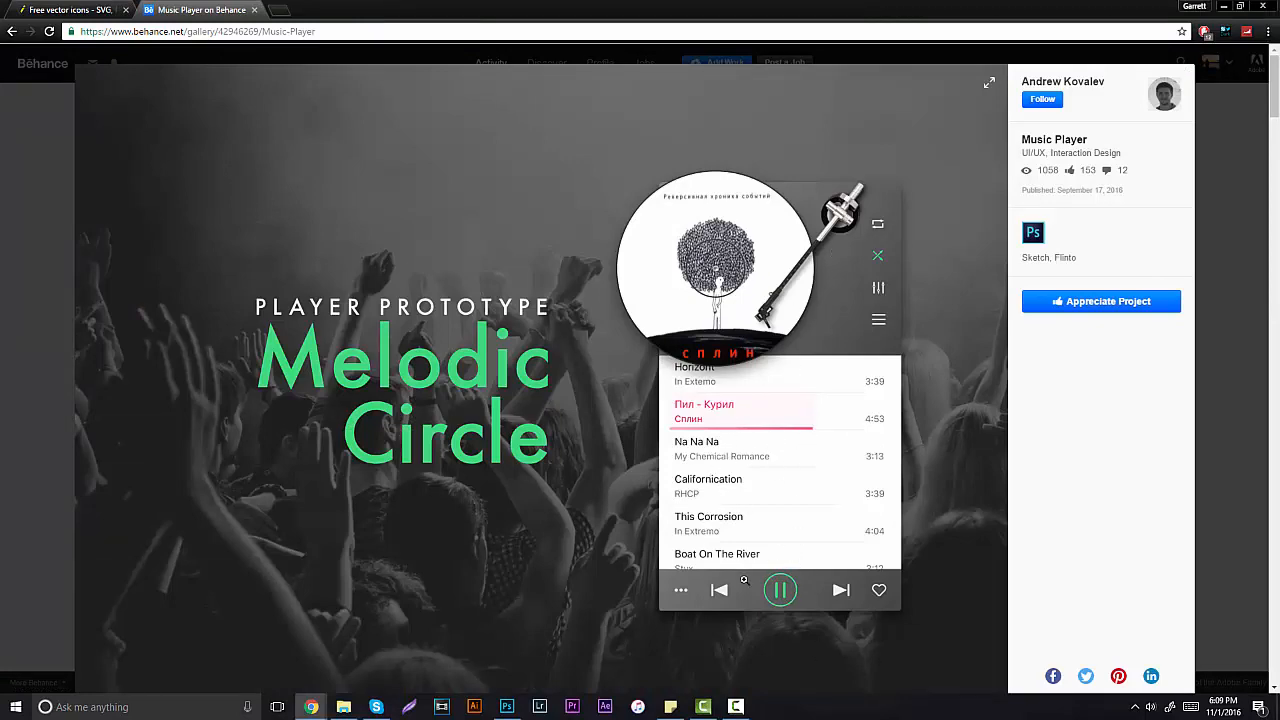
scroll(791, 540, "down", 9)
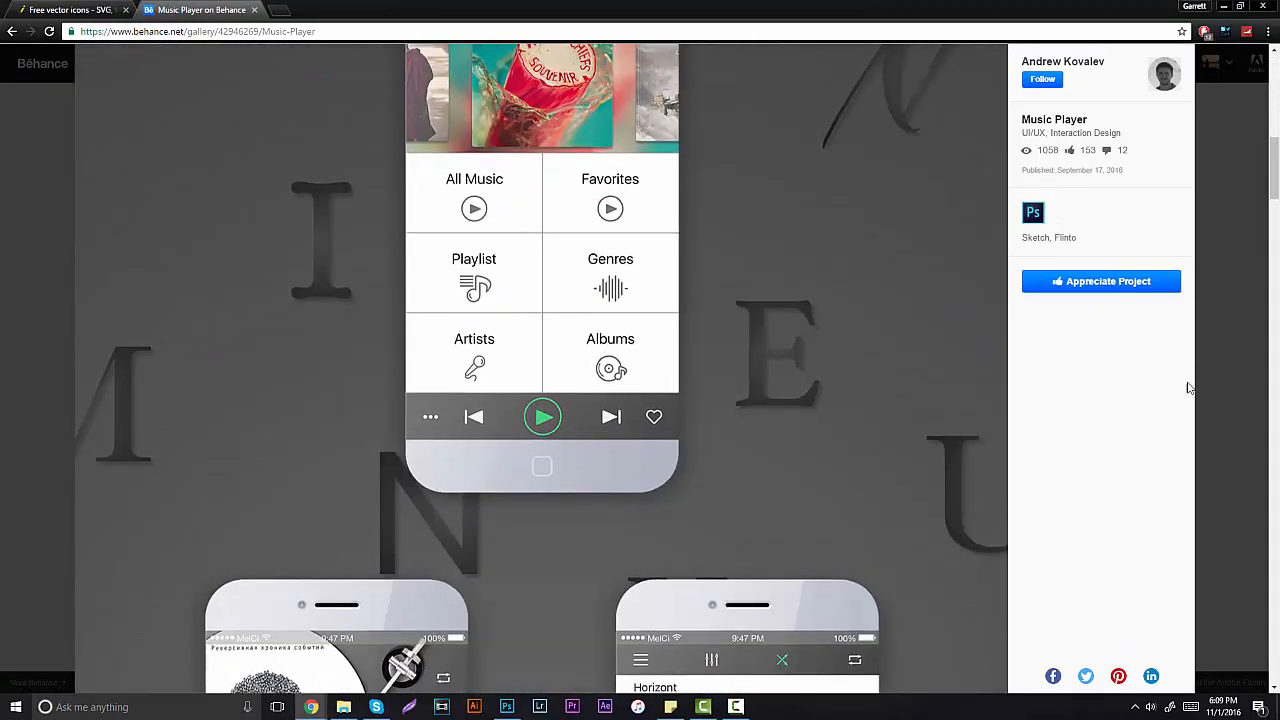
left_click(1230, 380)
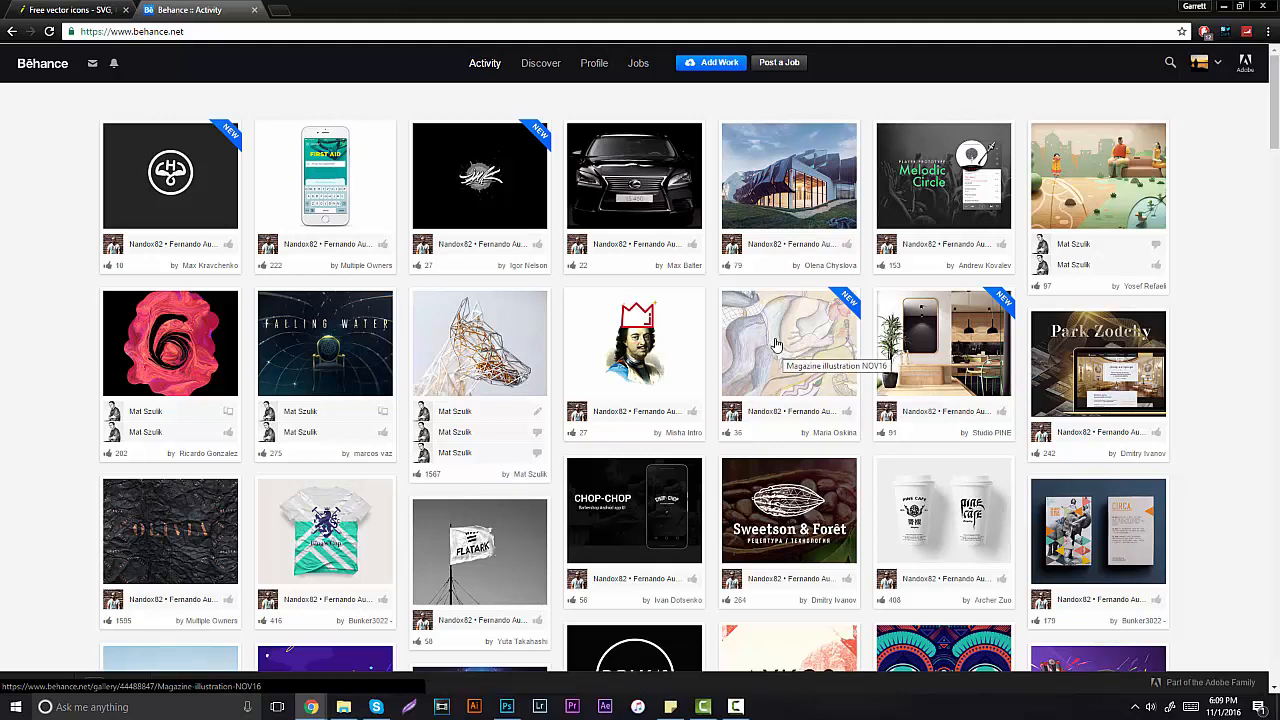
Step: On Behance's Search & Explore page, search projects for 'UI' and browse the results
left_click(546, 97)
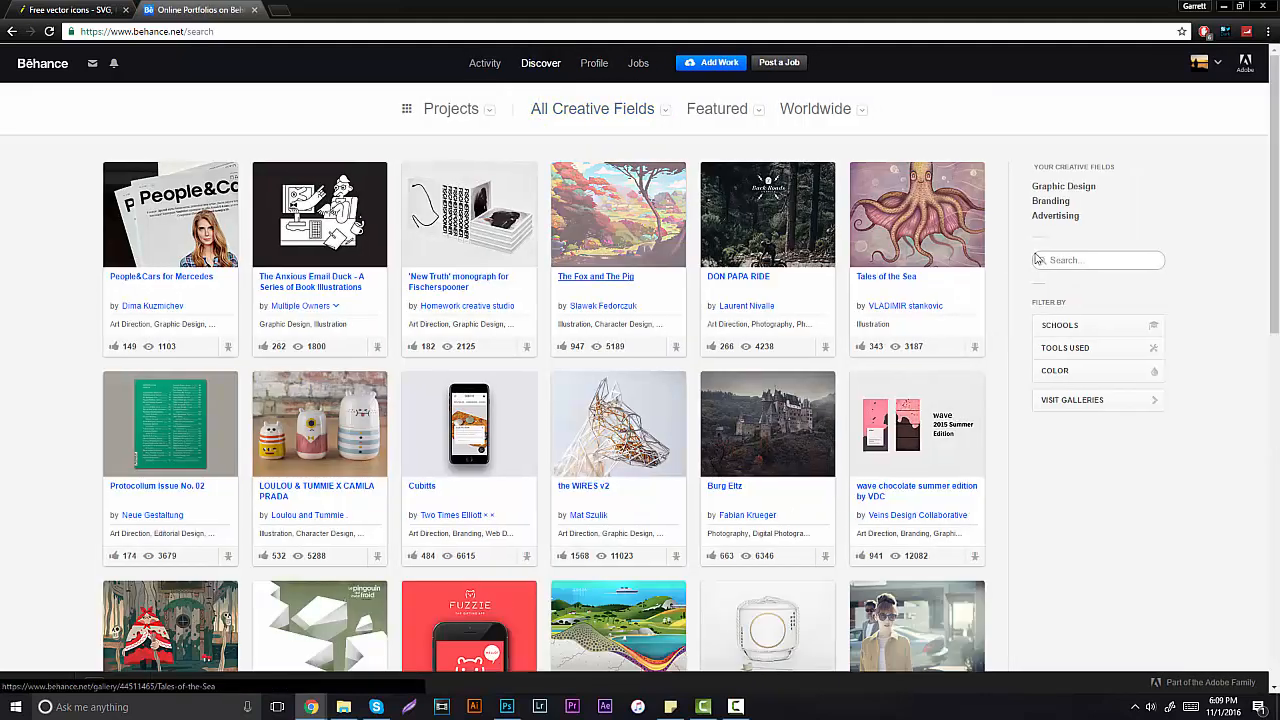
left_click(1071, 257)
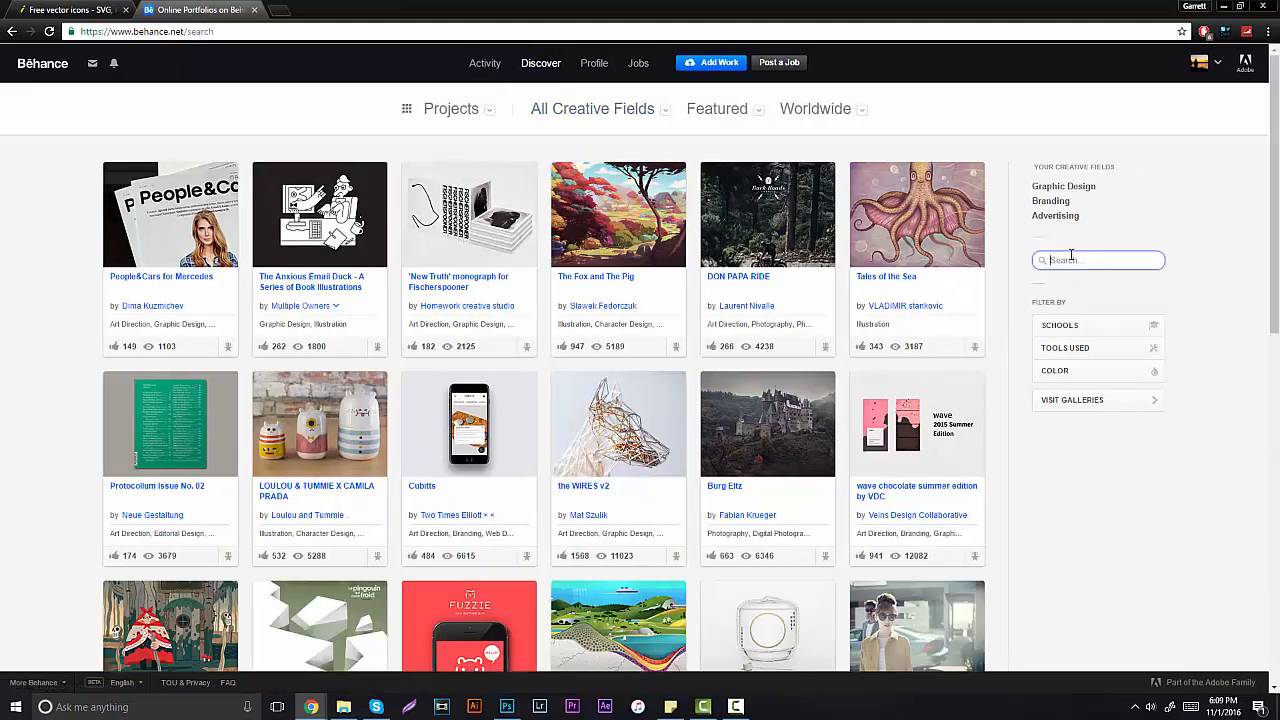
type("UI")
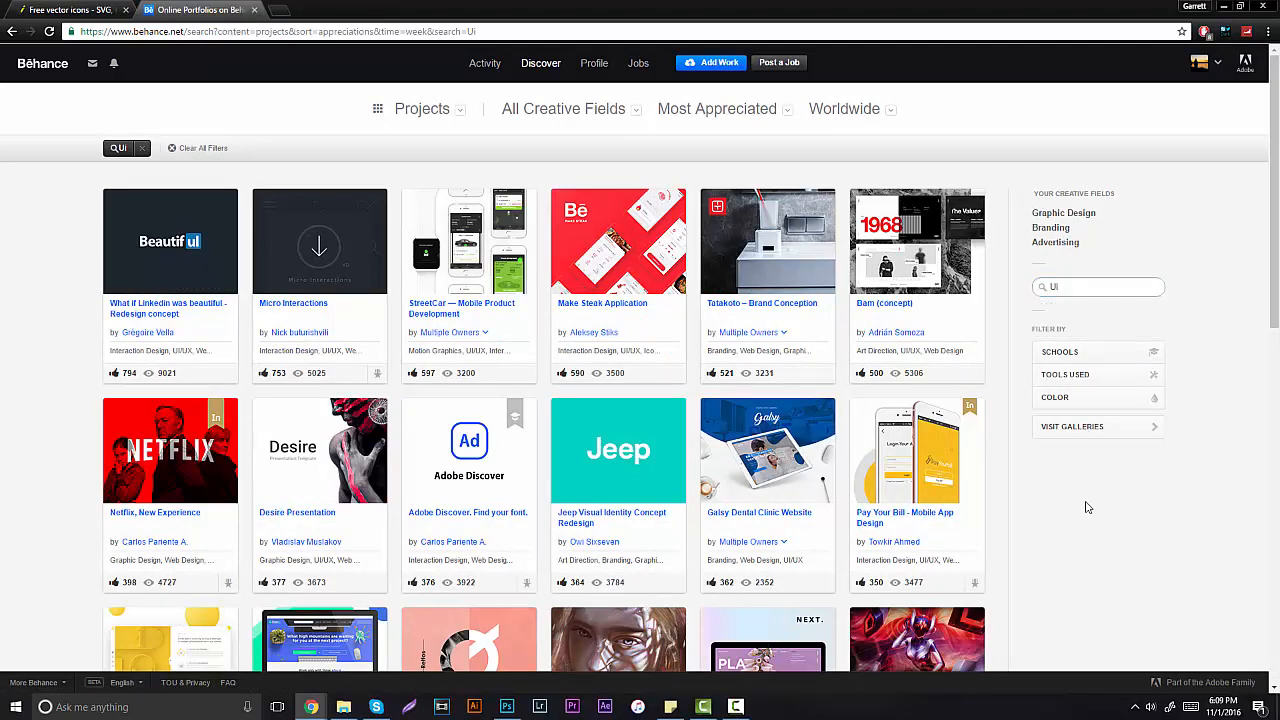
scroll(837, 423, "down", 2)
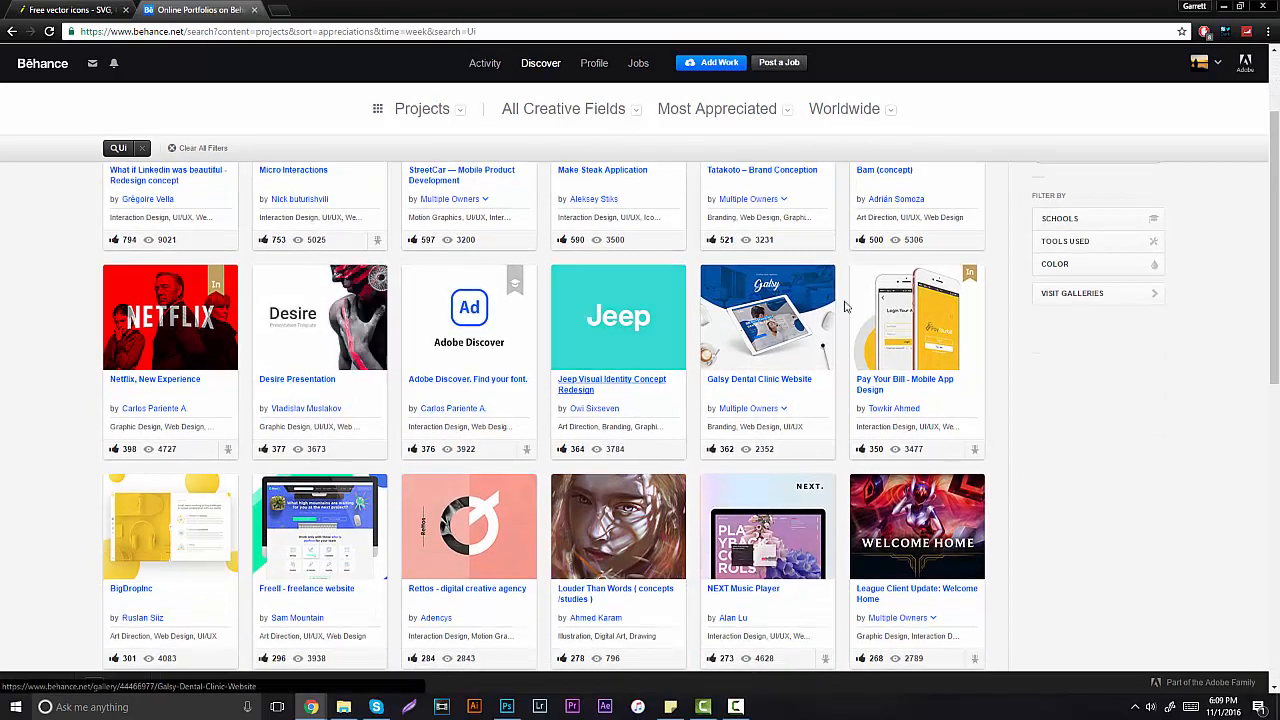
Step: Open the Pay Your Bill mobile app project, scroll through it, and close it
left_click(916, 318)
scroll(651, 344, "down", 10)
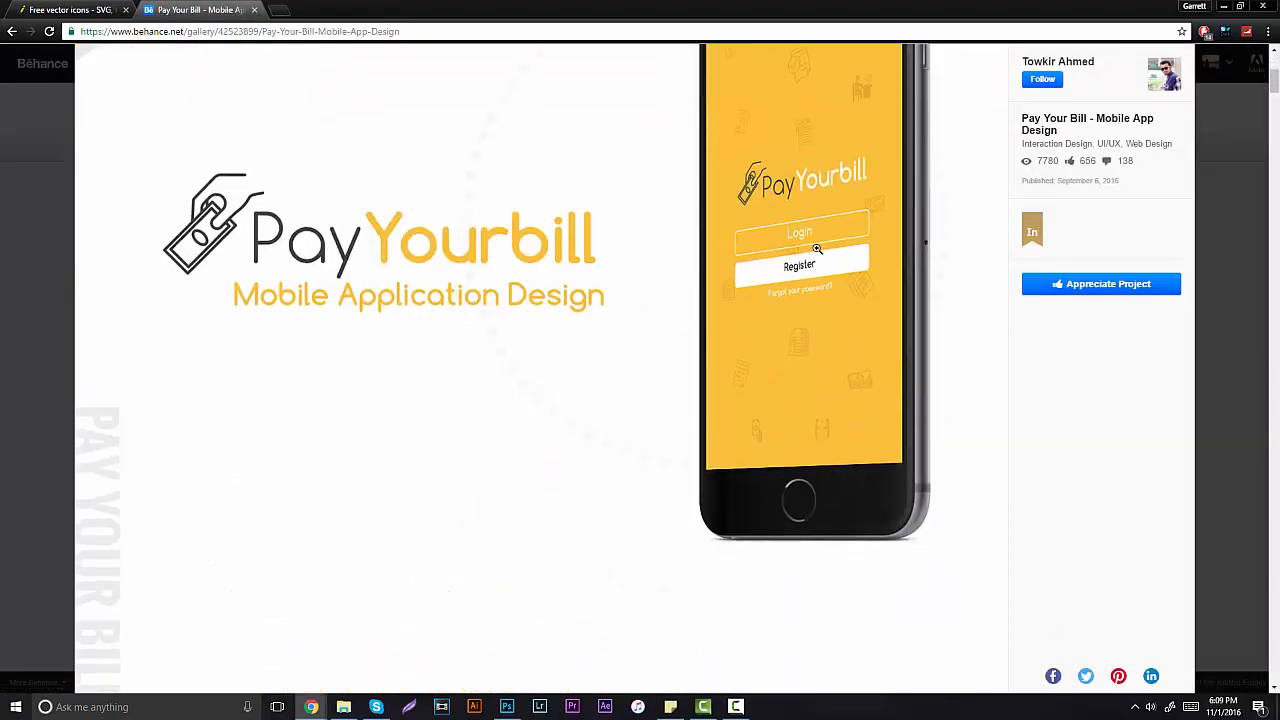
scroll(457, 249, "down", 15)
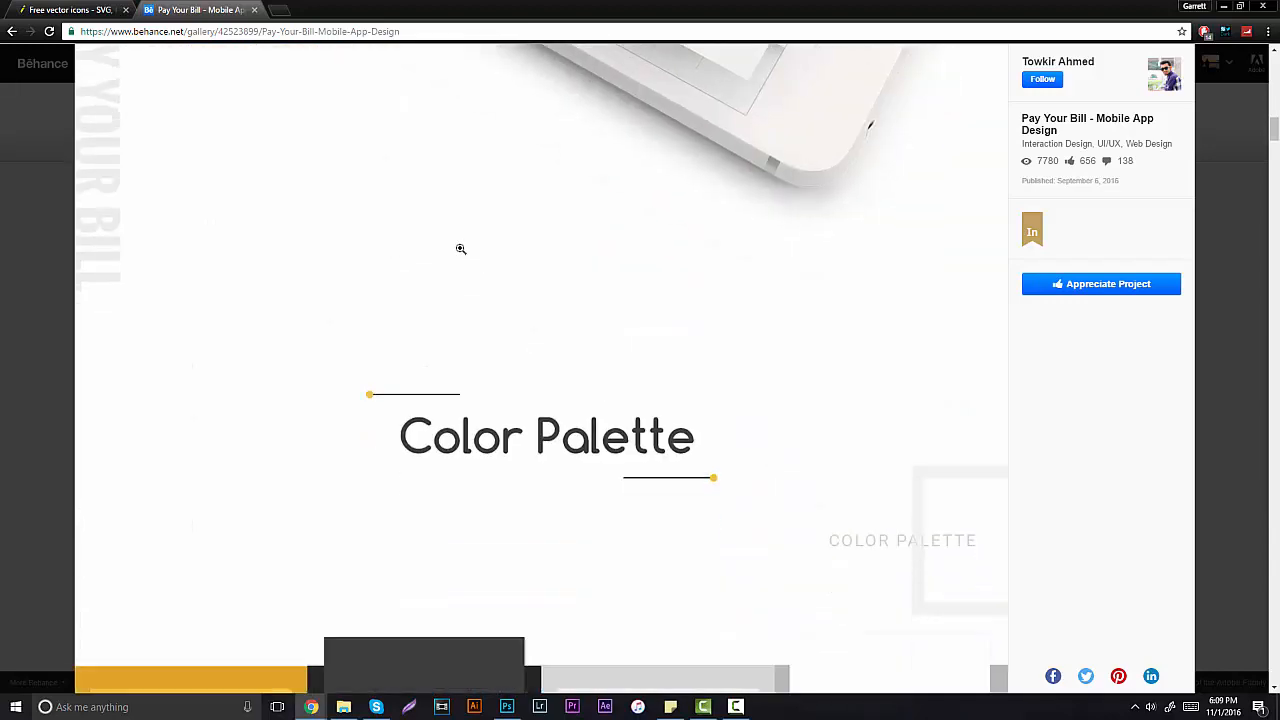
scroll(586, 277, "down", 10)
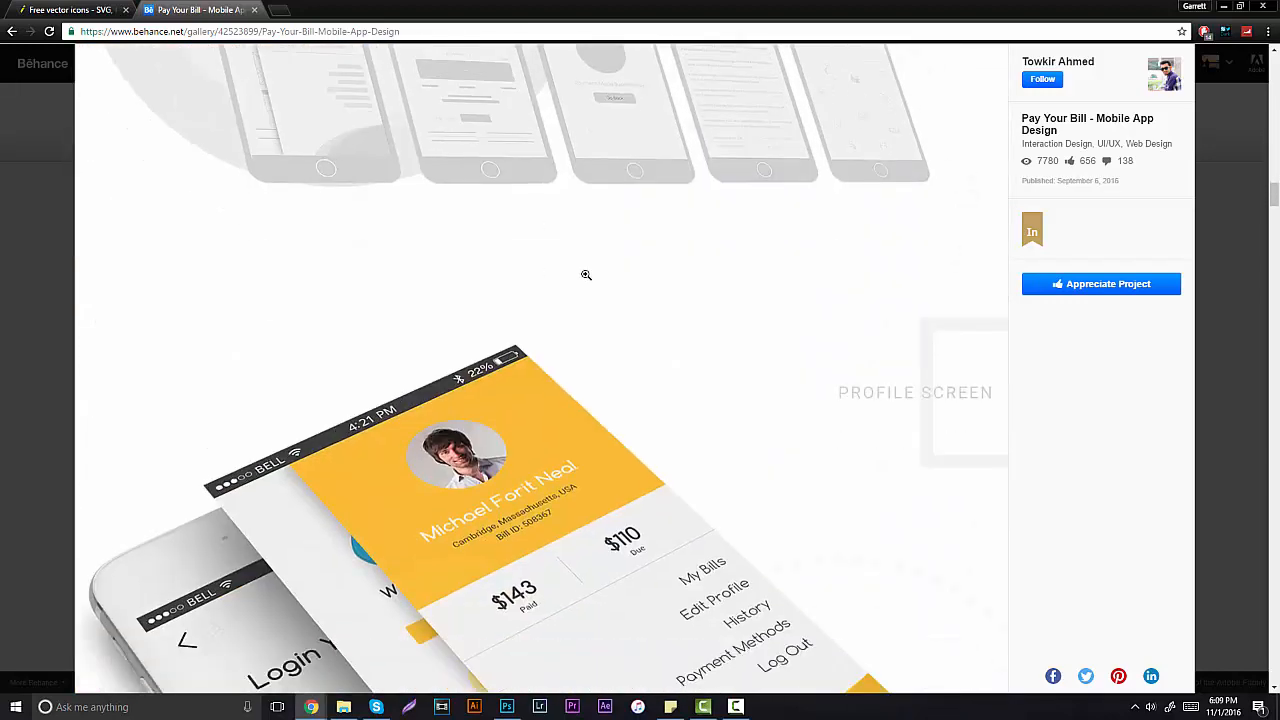
left_click(1220, 432)
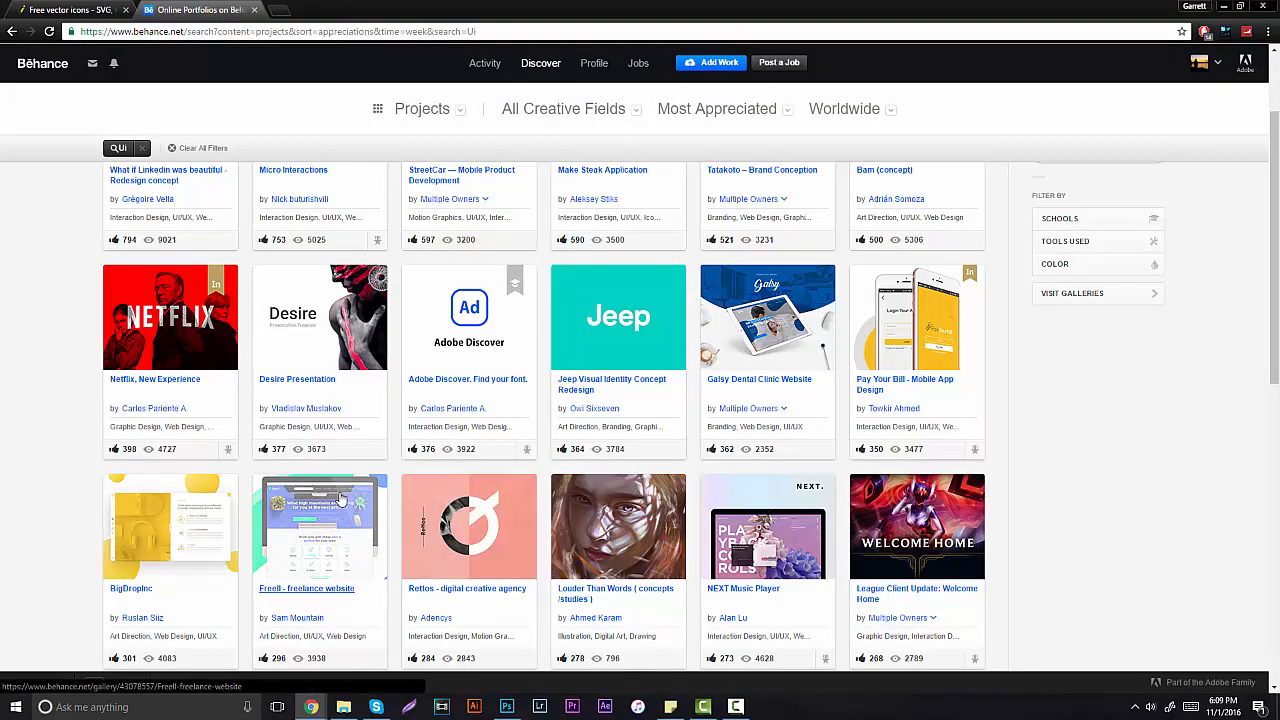
Step: Open the BuddyGuard Home Security App project and scroll to its BuddyGuard Menu diagram
scroll(357, 374, "down", 3)
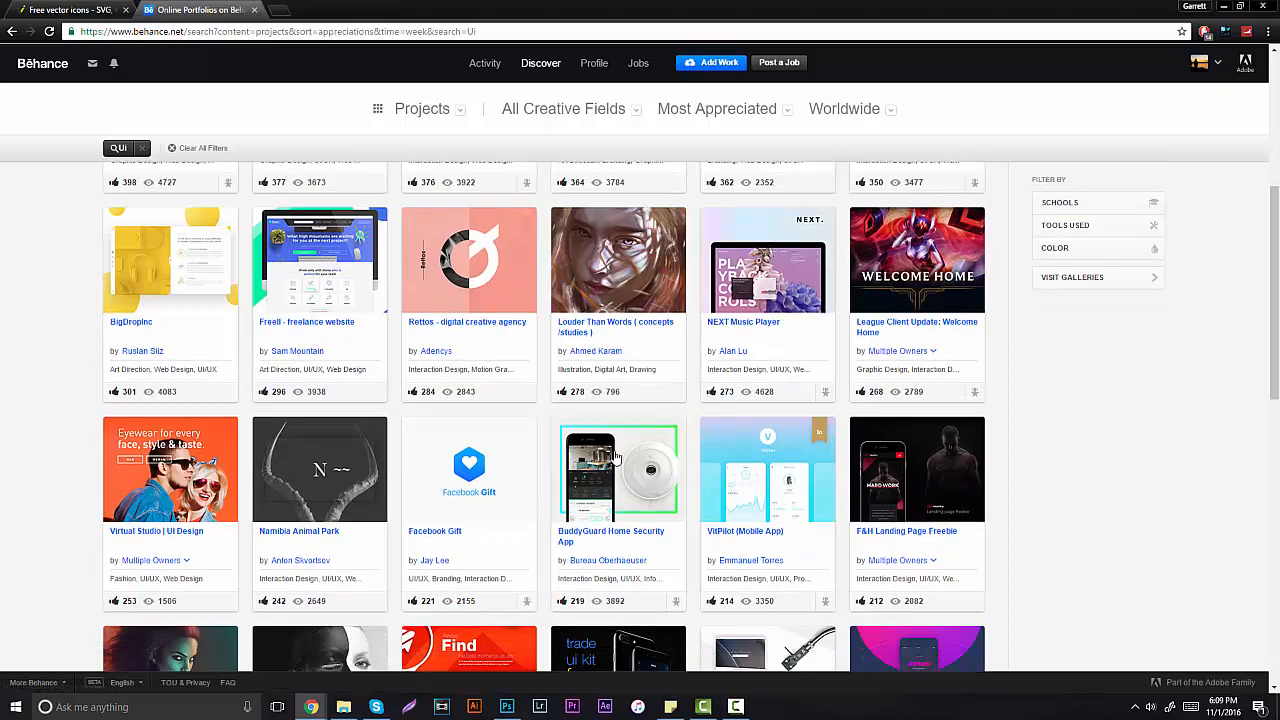
left_click(648, 496)
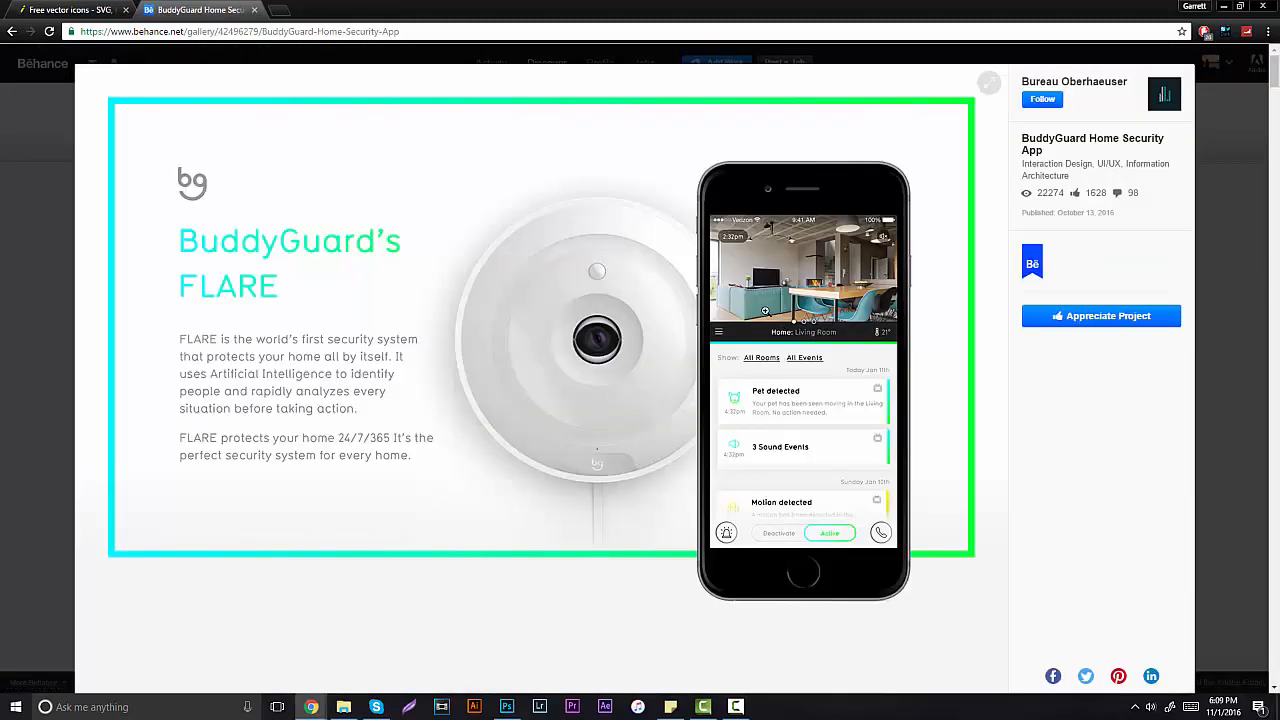
scroll(784, 331, "down", 7)
scroll(571, 270, "down", 18)
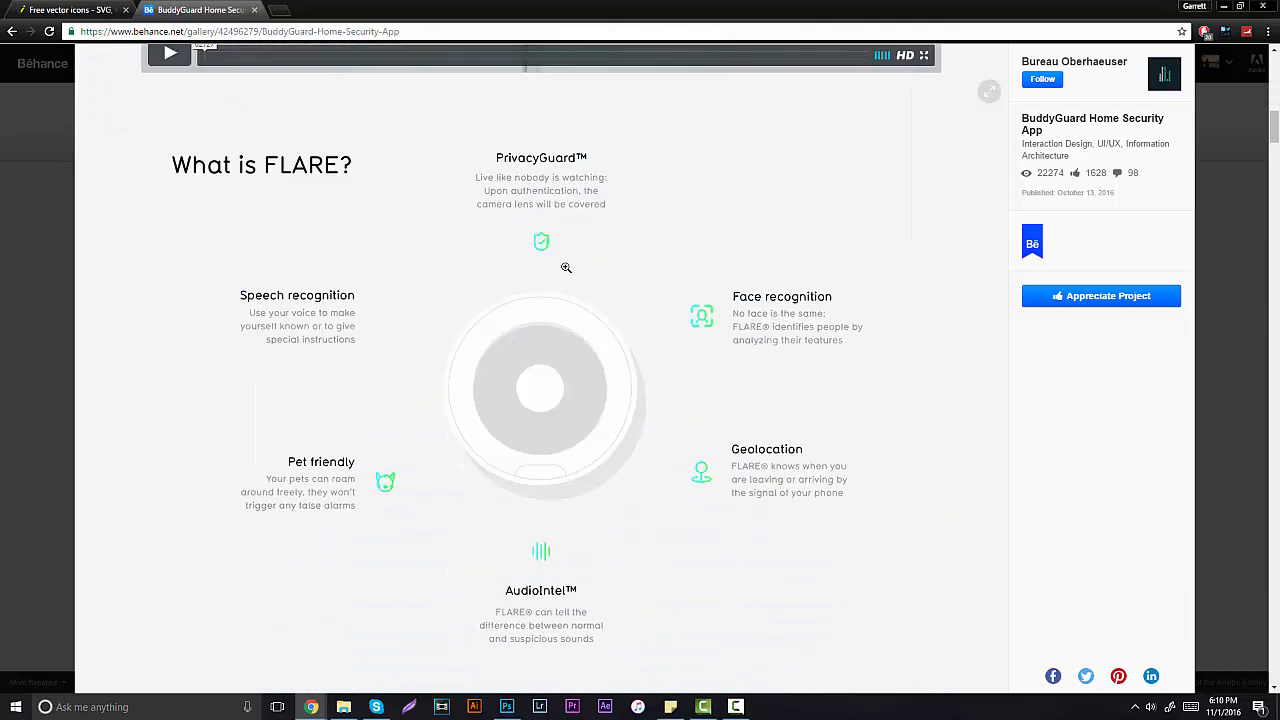
scroll(560, 270, "up", 3)
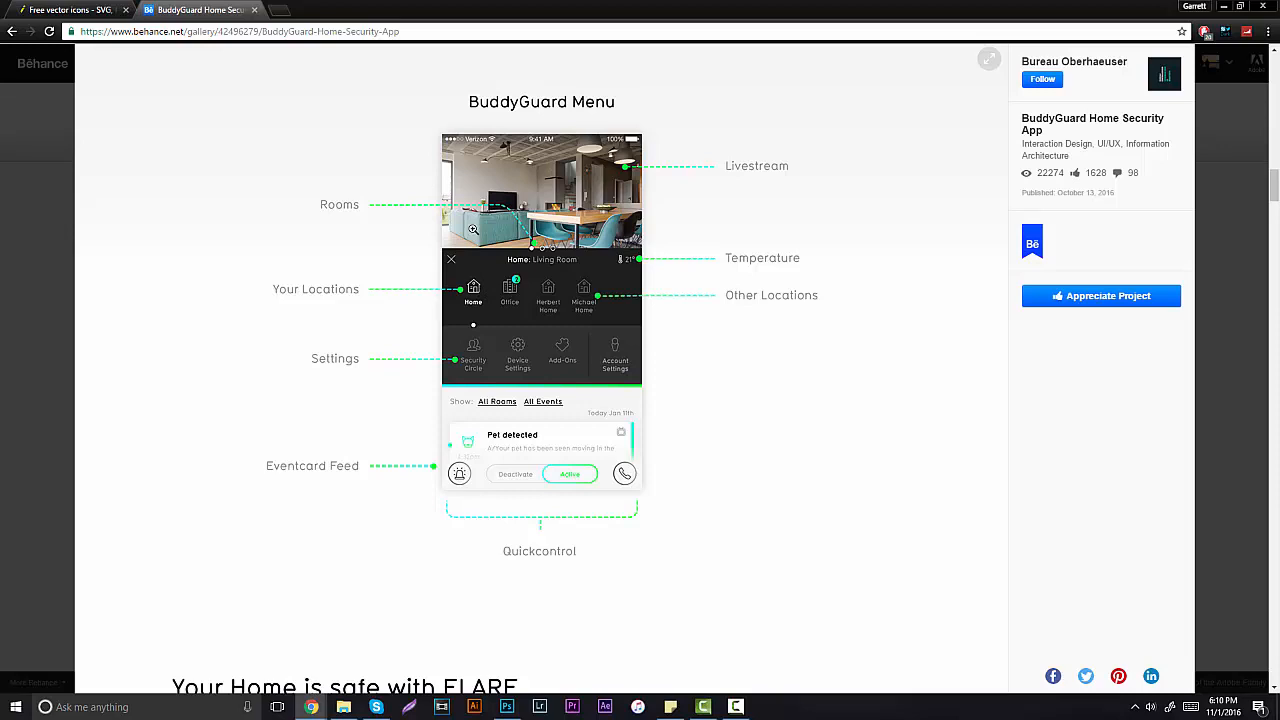
Step: Switch to the Flaticon tab and close the BuddyGuard Behance tab
left_click(78, 9)
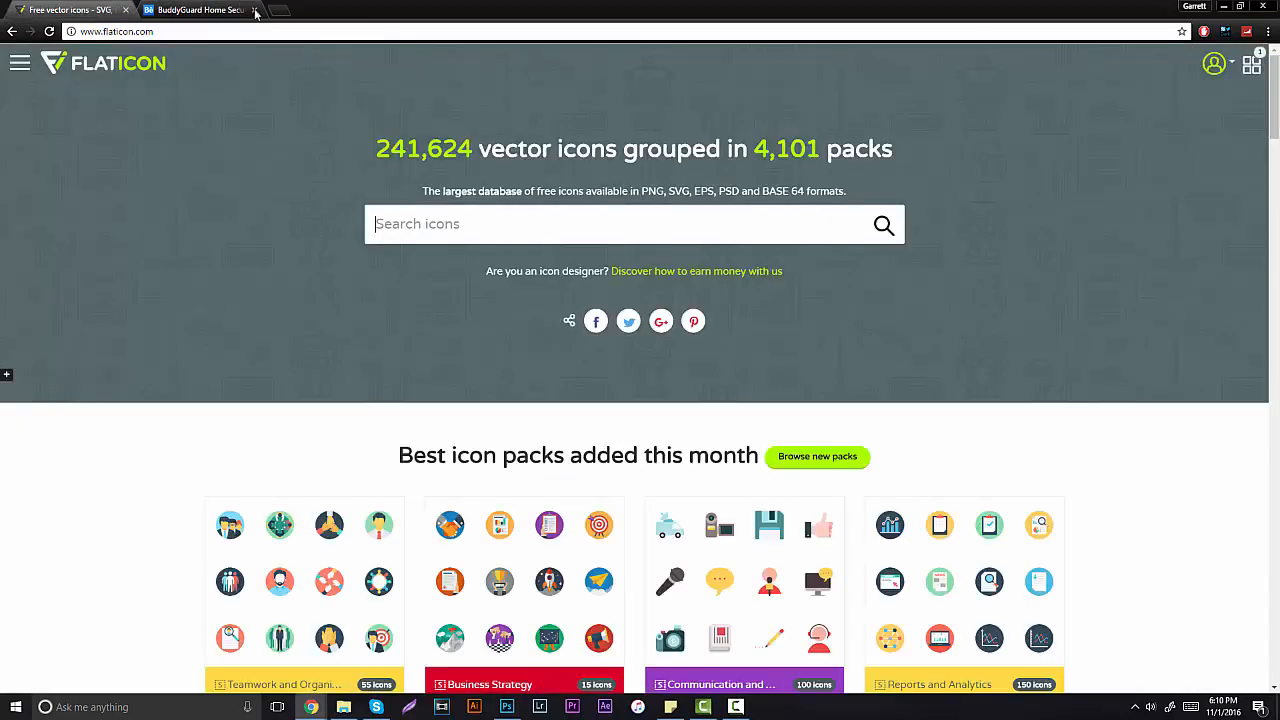
left_click(255, 10)
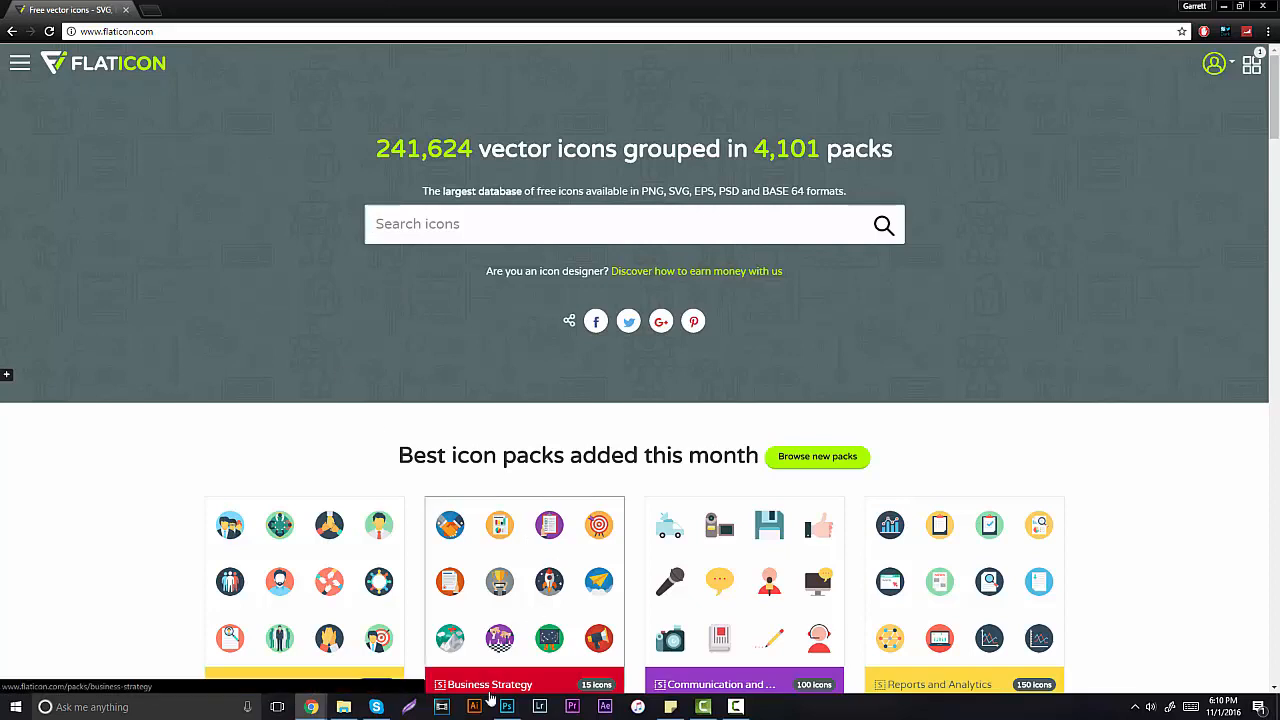
Step: Bring Untitled-1 forward and check in Canvas Size that it measures 640 × 960 pixels
mouse_move(507, 706)
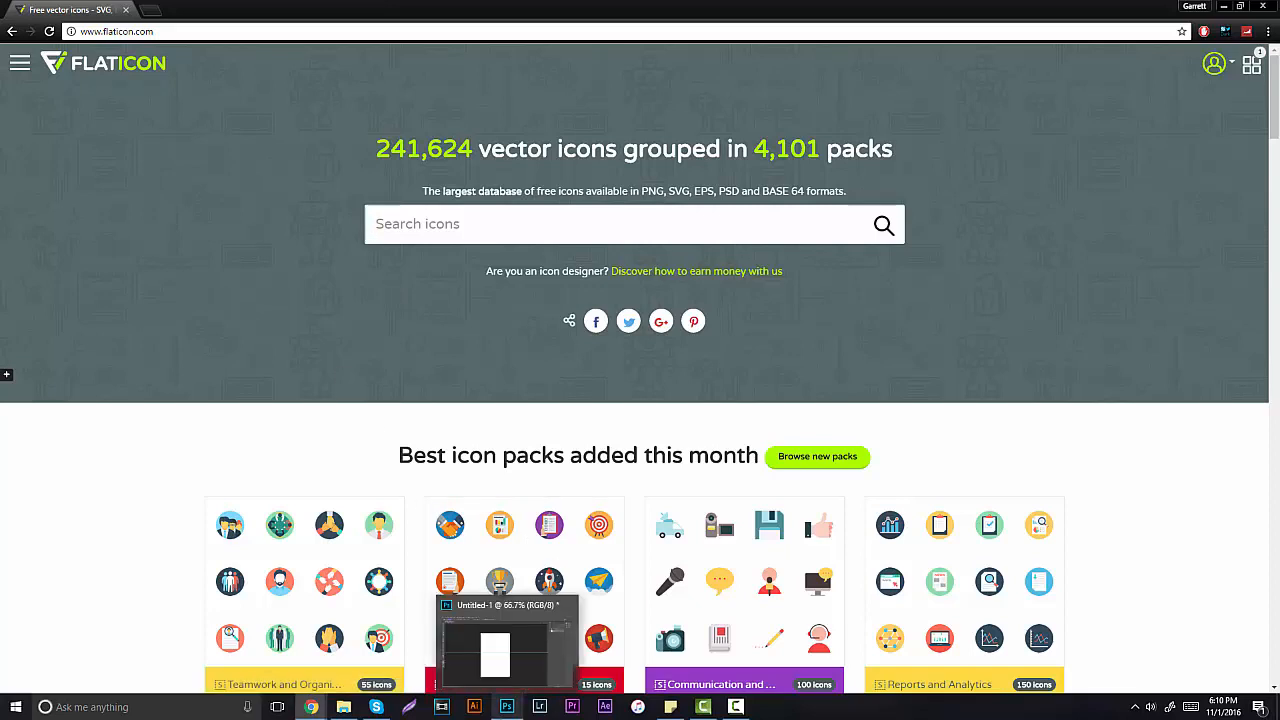
left_click(500, 650)
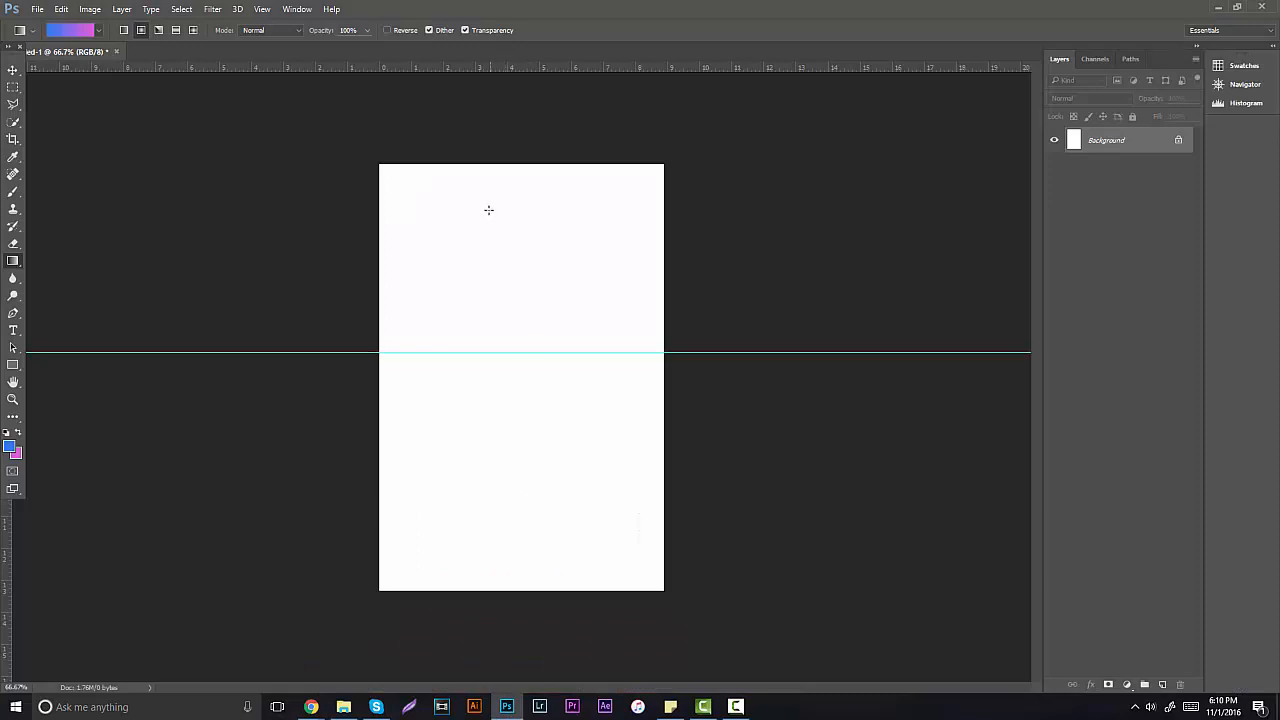
left_click(90, 9)
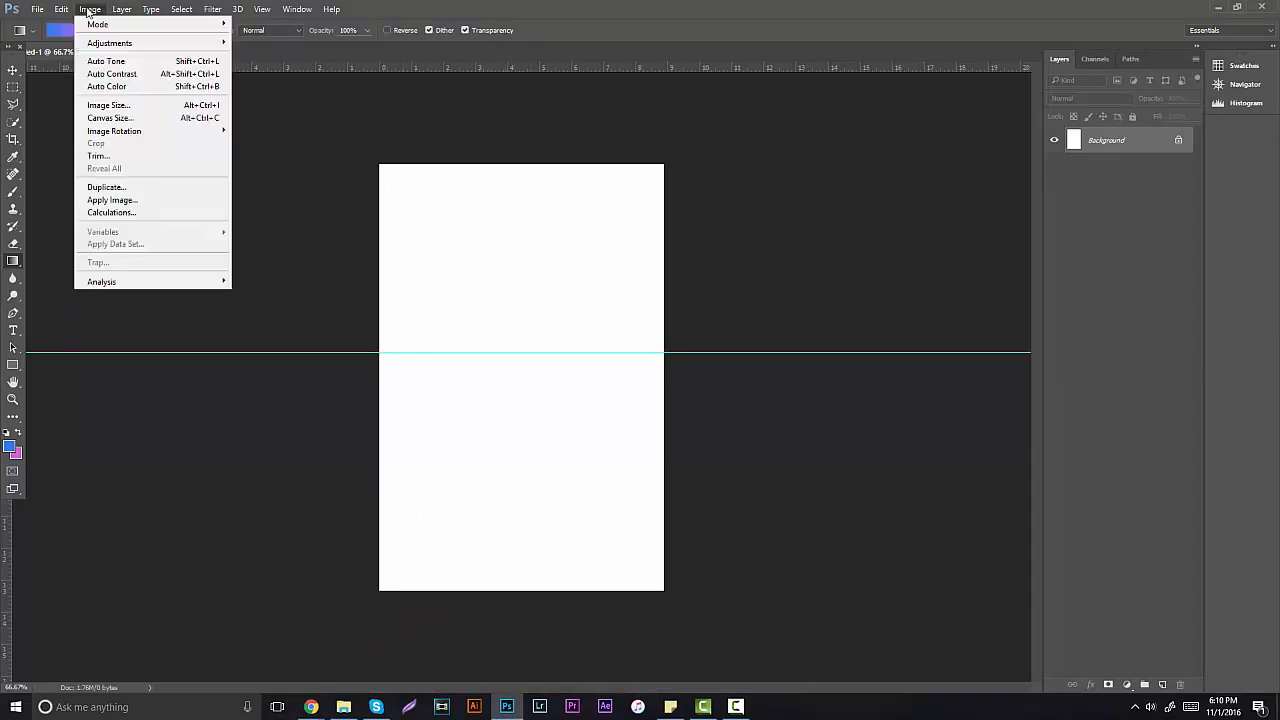
left_click(106, 115)
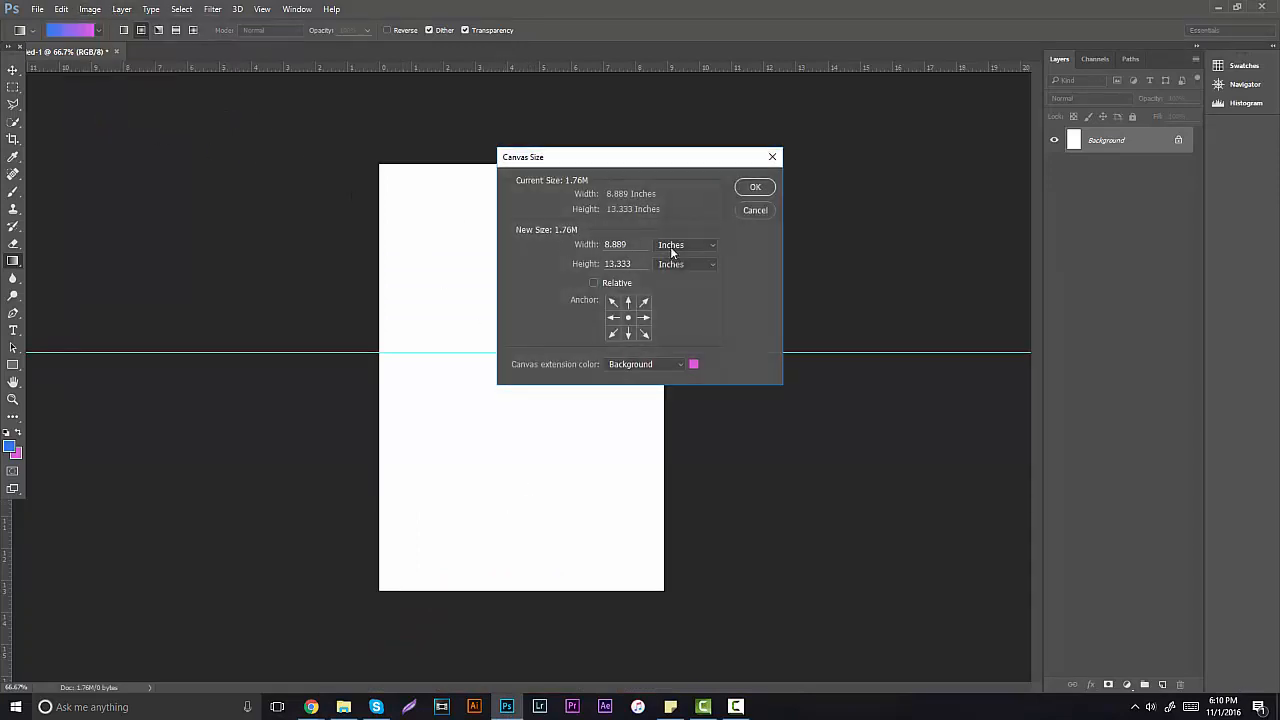
left_click(672, 250)
left_click(678, 255)
left_click(678, 249)
left_click(668, 263)
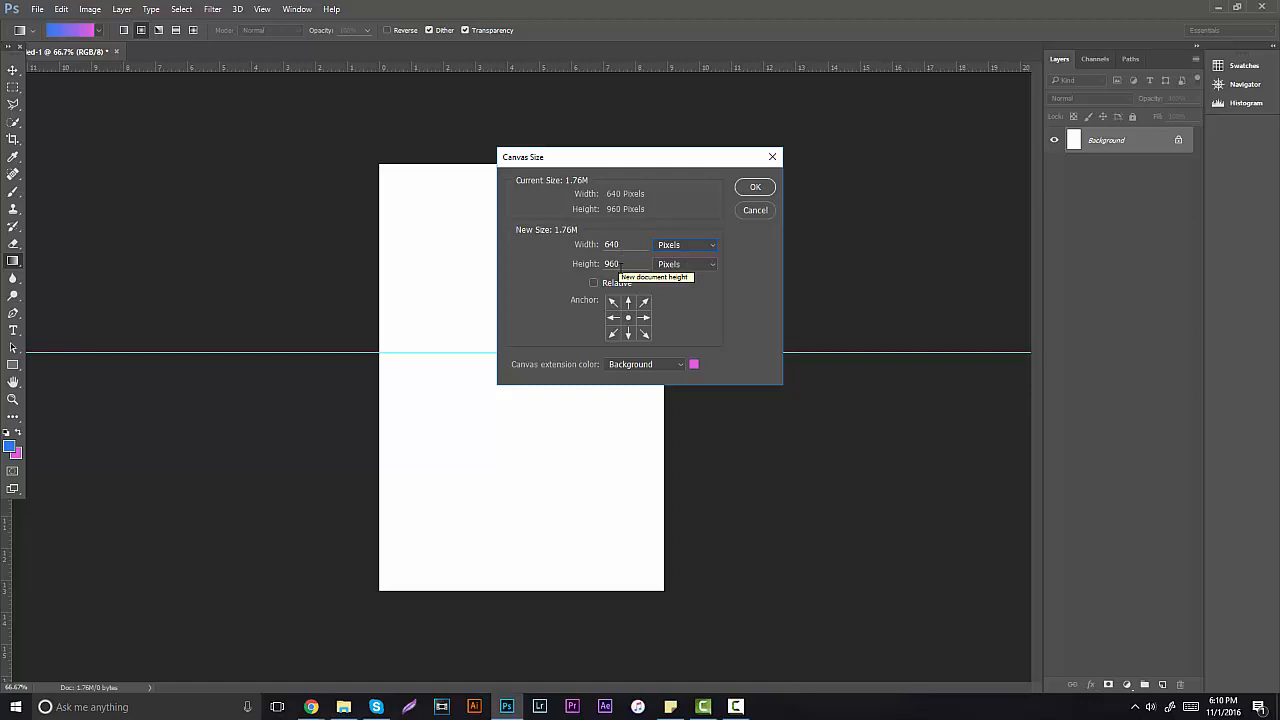
left_click(754, 188)
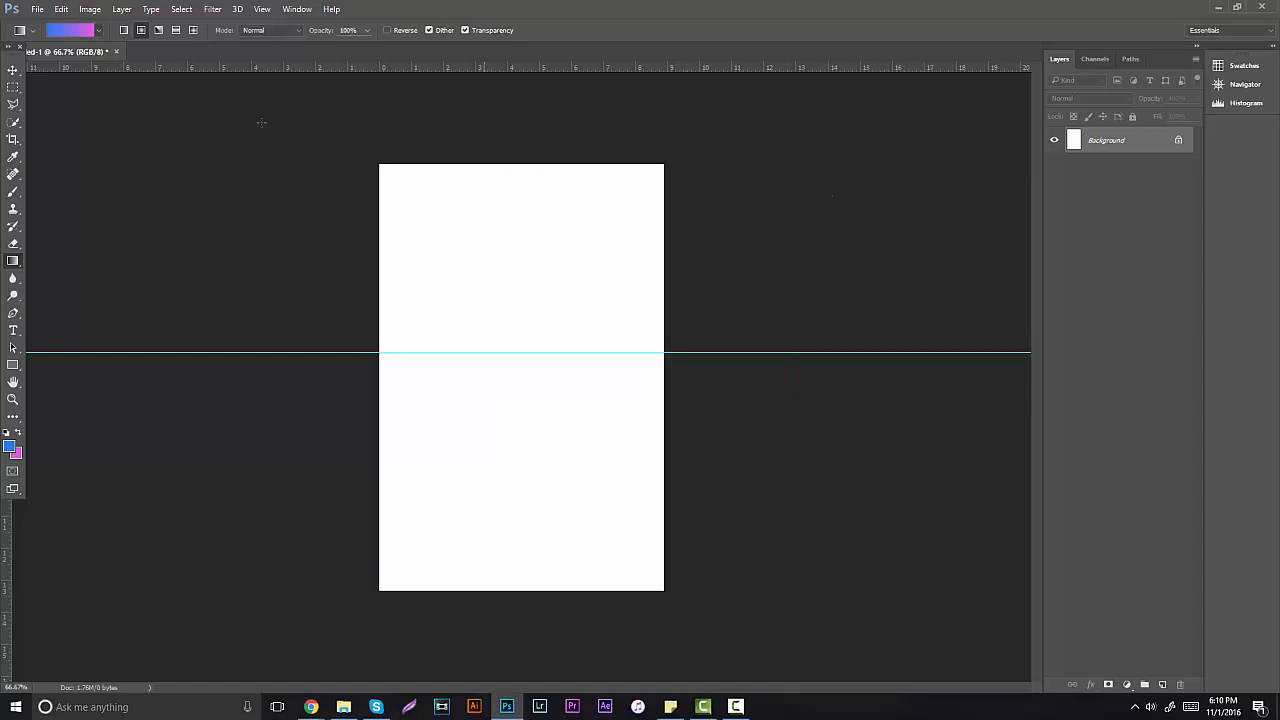
Step: Drag the existing horizontal guide off the canvas and toggle the rulers with Ctrl+R
left_click(13, 70)
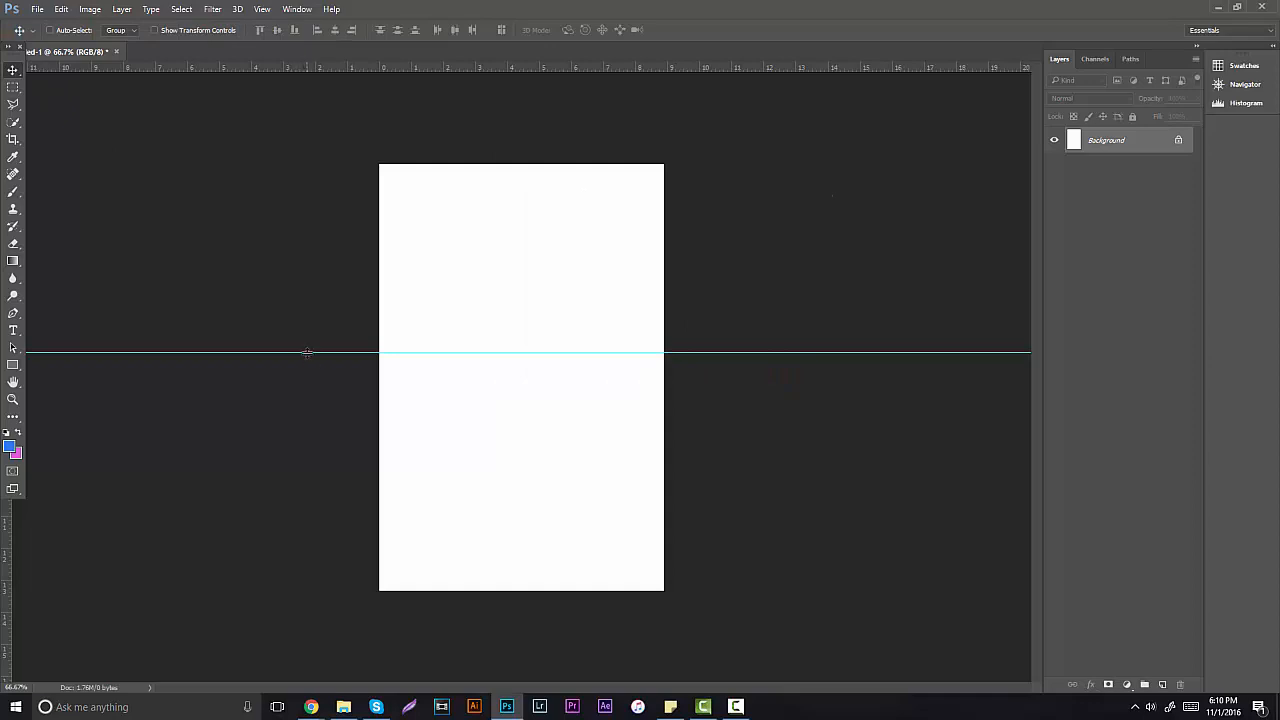
left_click_drag(307, 352, 390, 27)
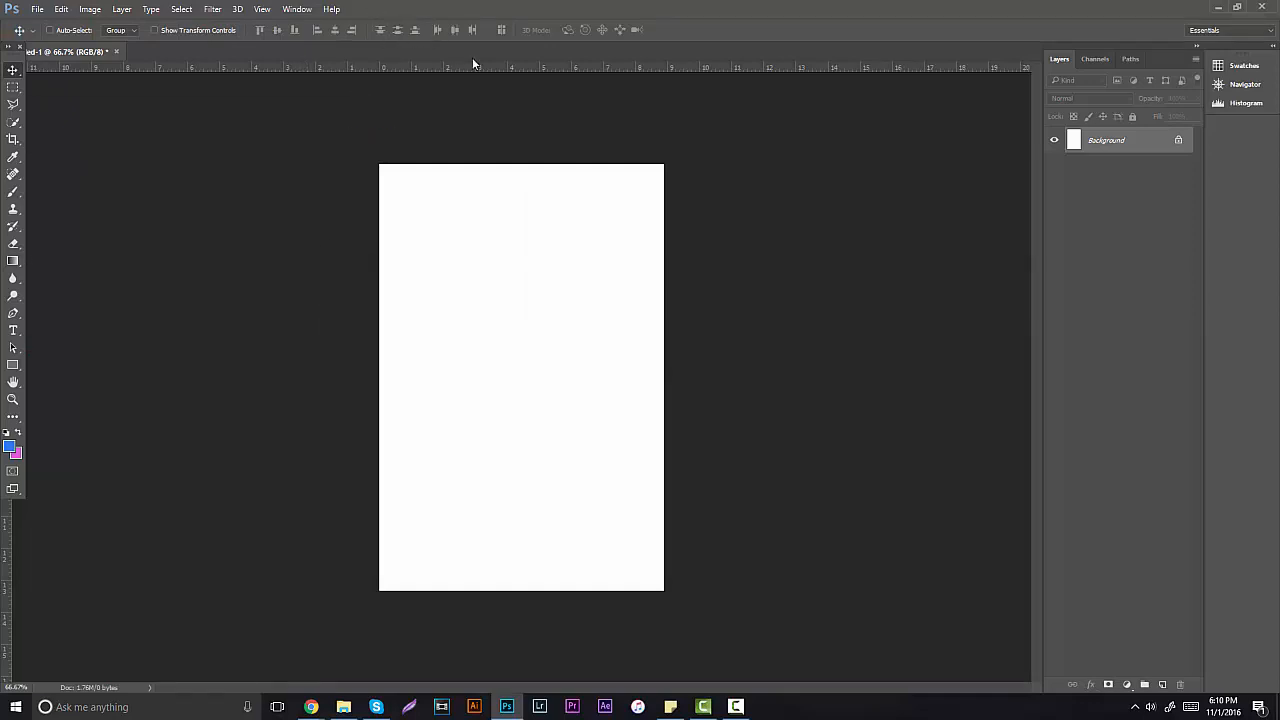
key("ctrl+r")
key("ctrl+r")
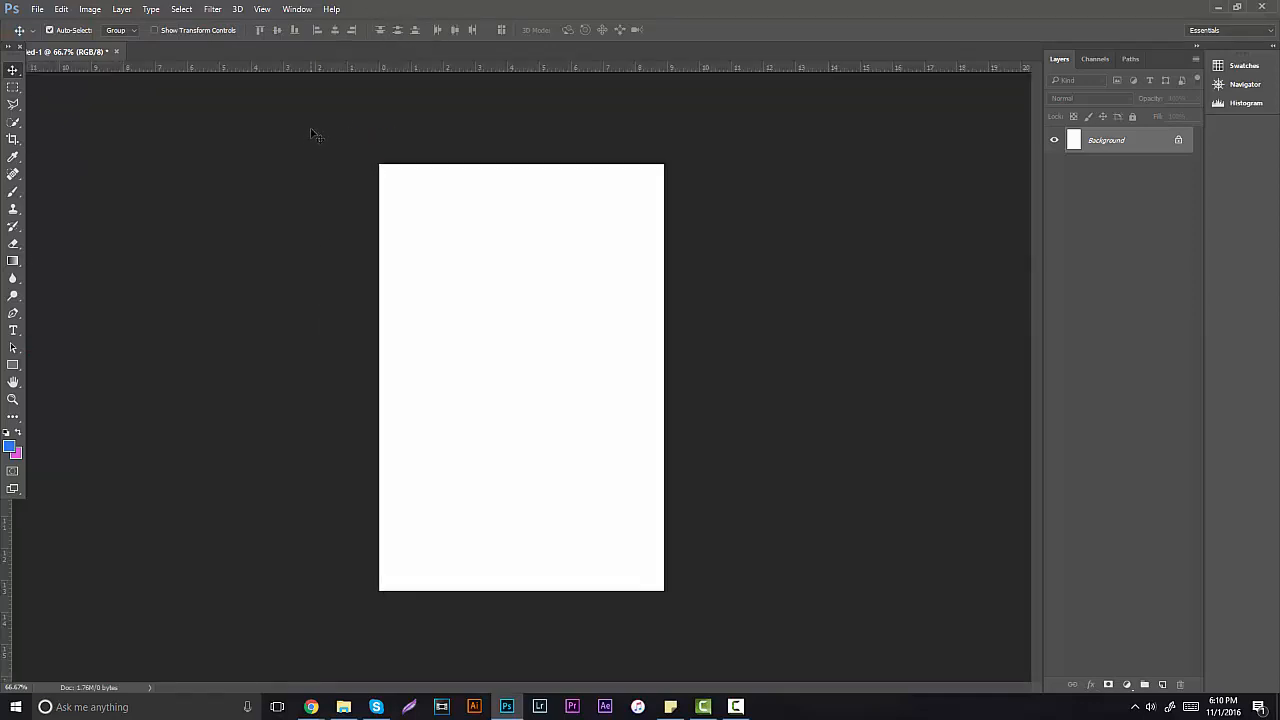
Step: Place a new horizontal guide at the canvas's vertical middle
left_click_drag(398, 70, 421, 326)
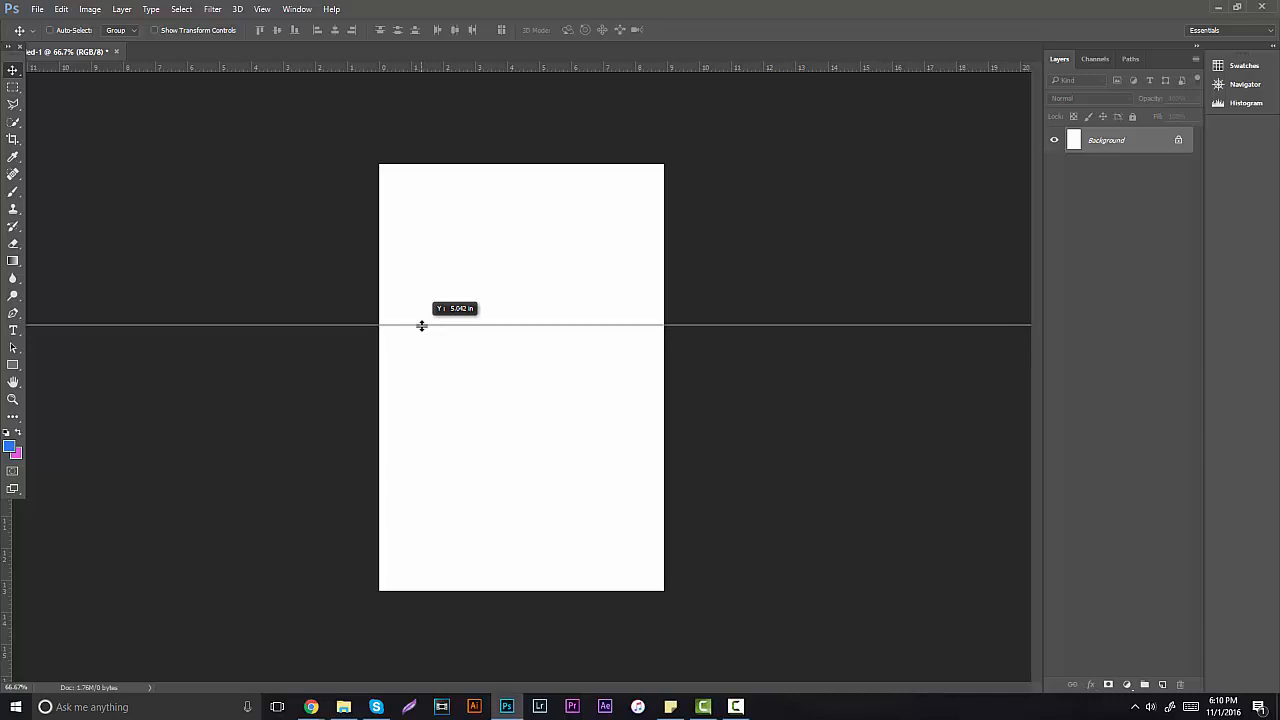
left_click_drag(422, 326, 437, 345)
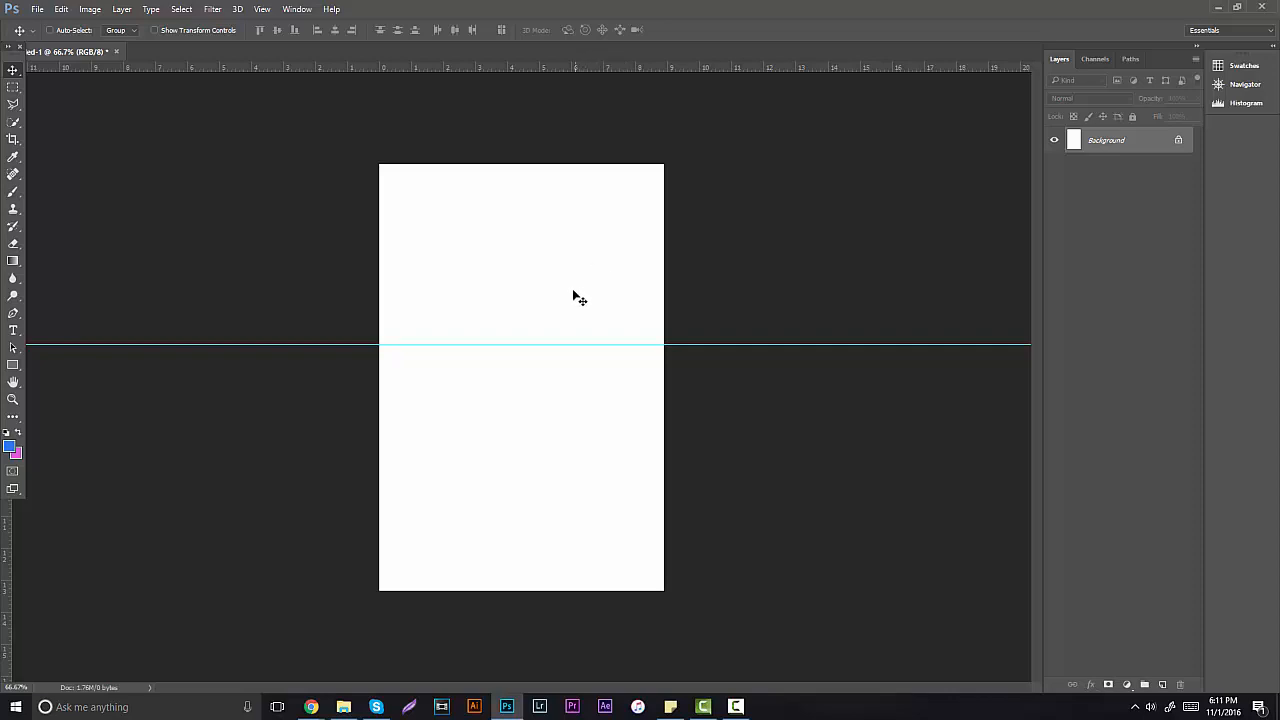
mouse_move(611, 346)
left_mouse_down()
mouse_move(600, 383)
mouse_move(610, 333)
mouse_move(606, 346)
left_mouse_up()
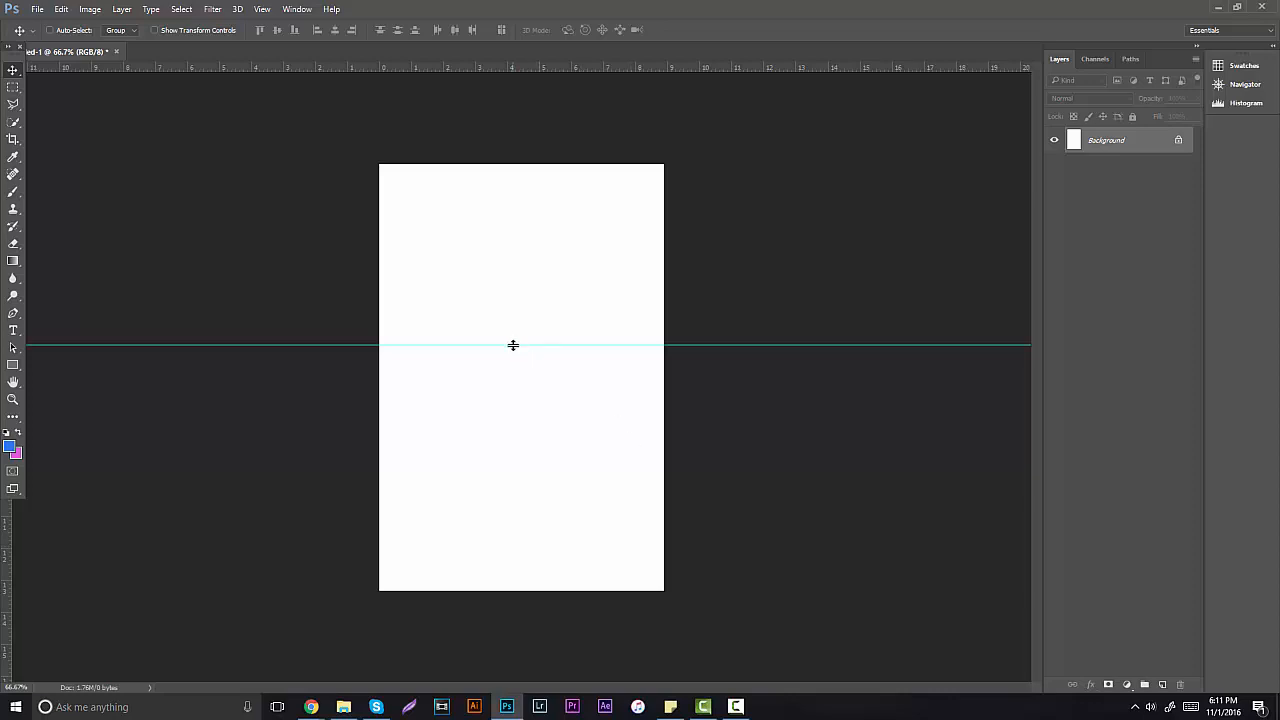
left_click_drag(514, 346, 514, 347)
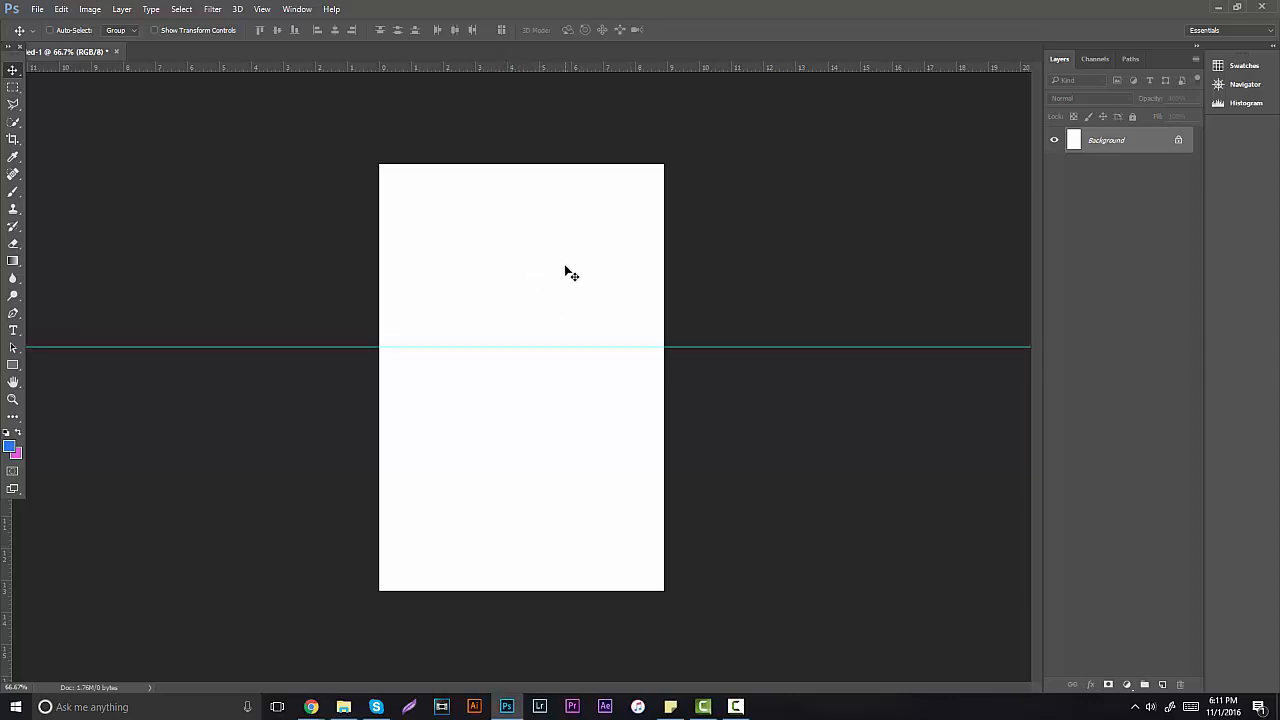
Step: Draw a white rectangle covering the canvas's top half down to the guide
left_click(1161, 685)
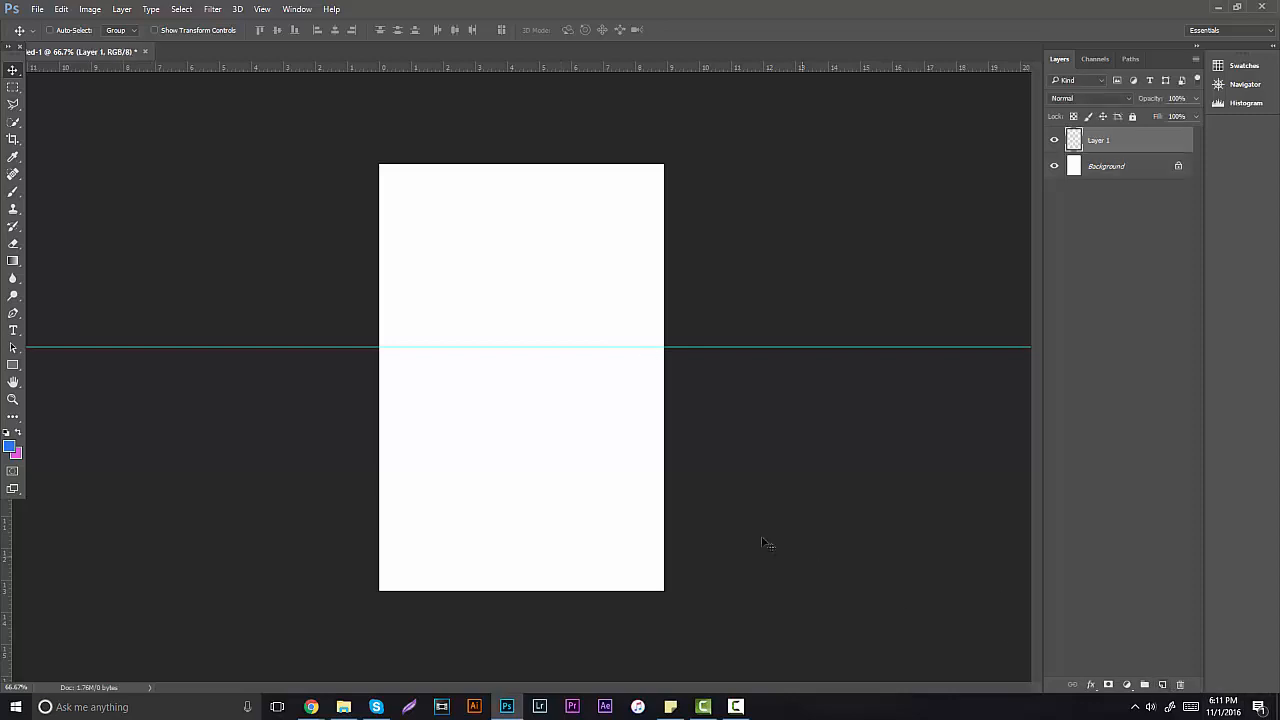
left_click(13, 365)
left_click(7, 431)
left_click(17, 432)
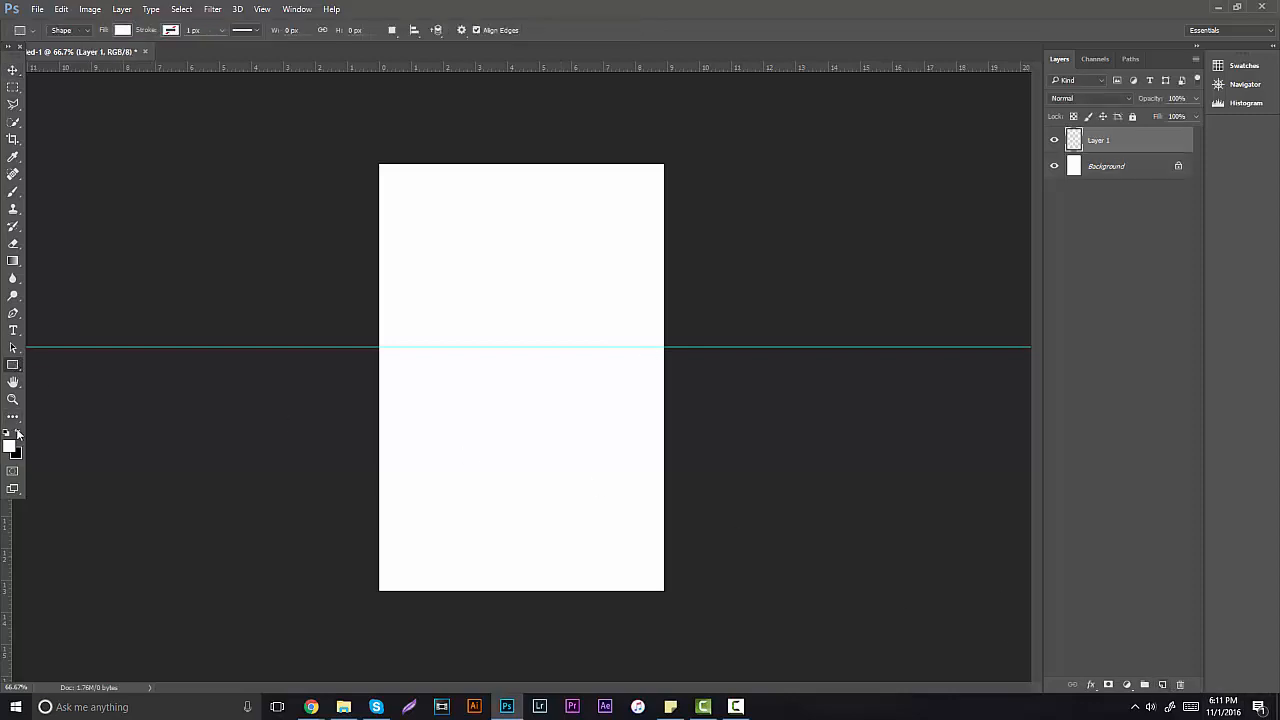
left_click_drag(372, 158, 677, 347)
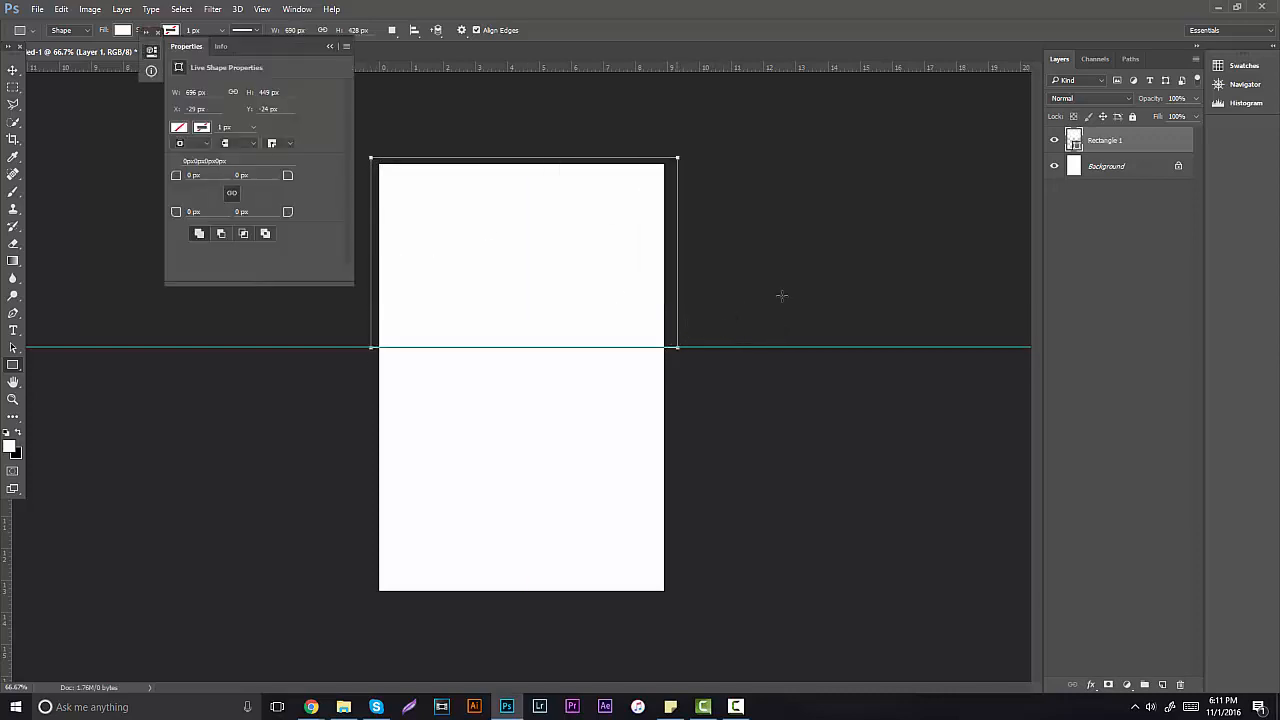
left_click(331, 48)
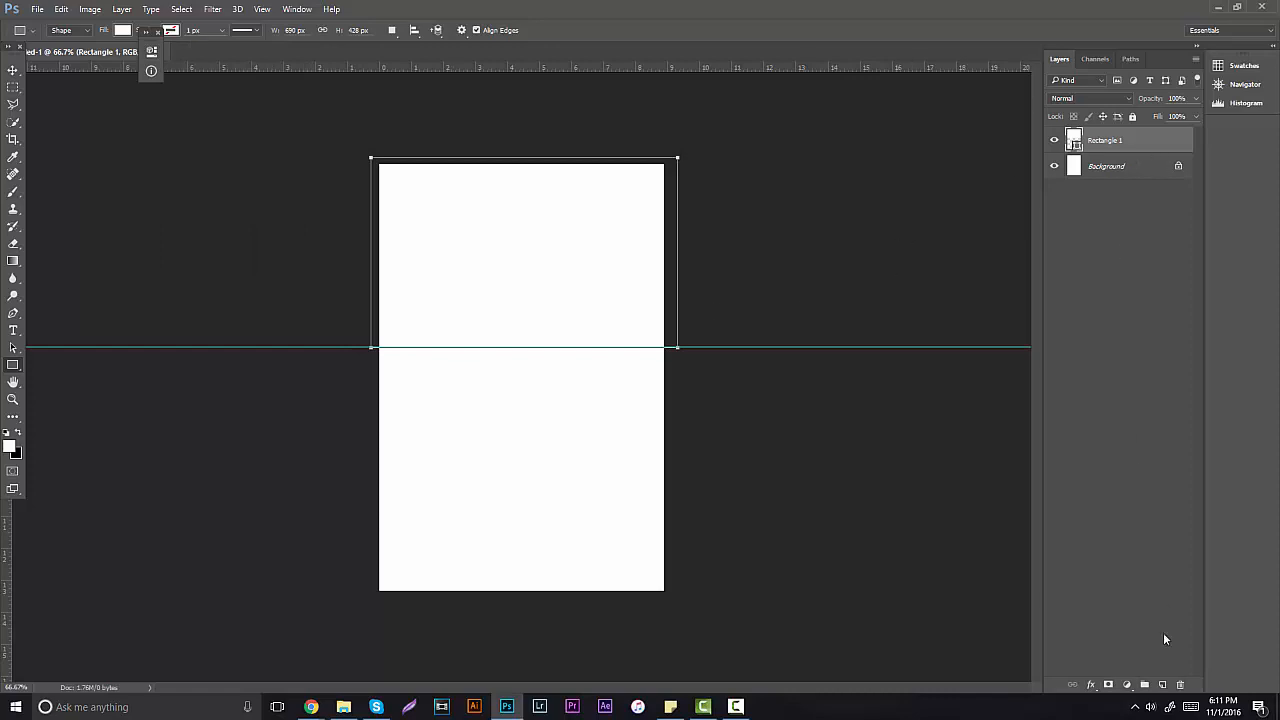
left_click(1179, 684)
left_click(598, 267)
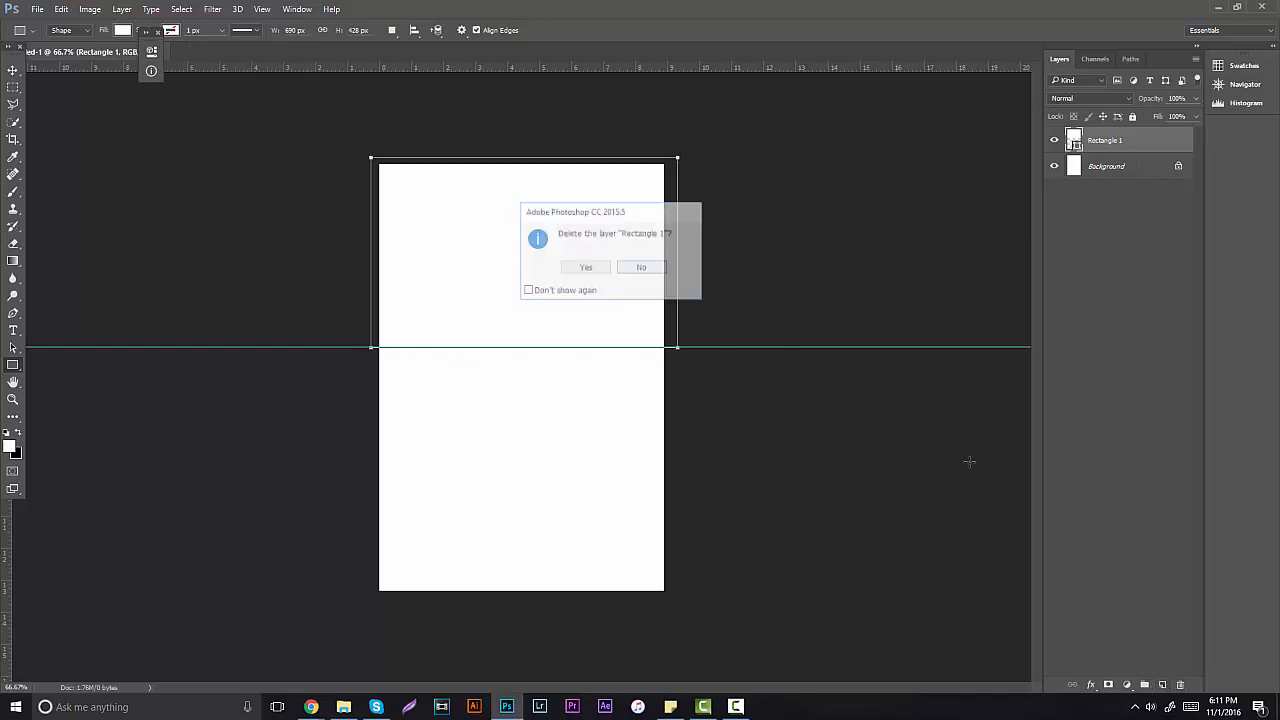
Step: Add an empty layer clipped above the rectangle and rename the rectangle layer 'Profile Header'
left_click(1162, 684)
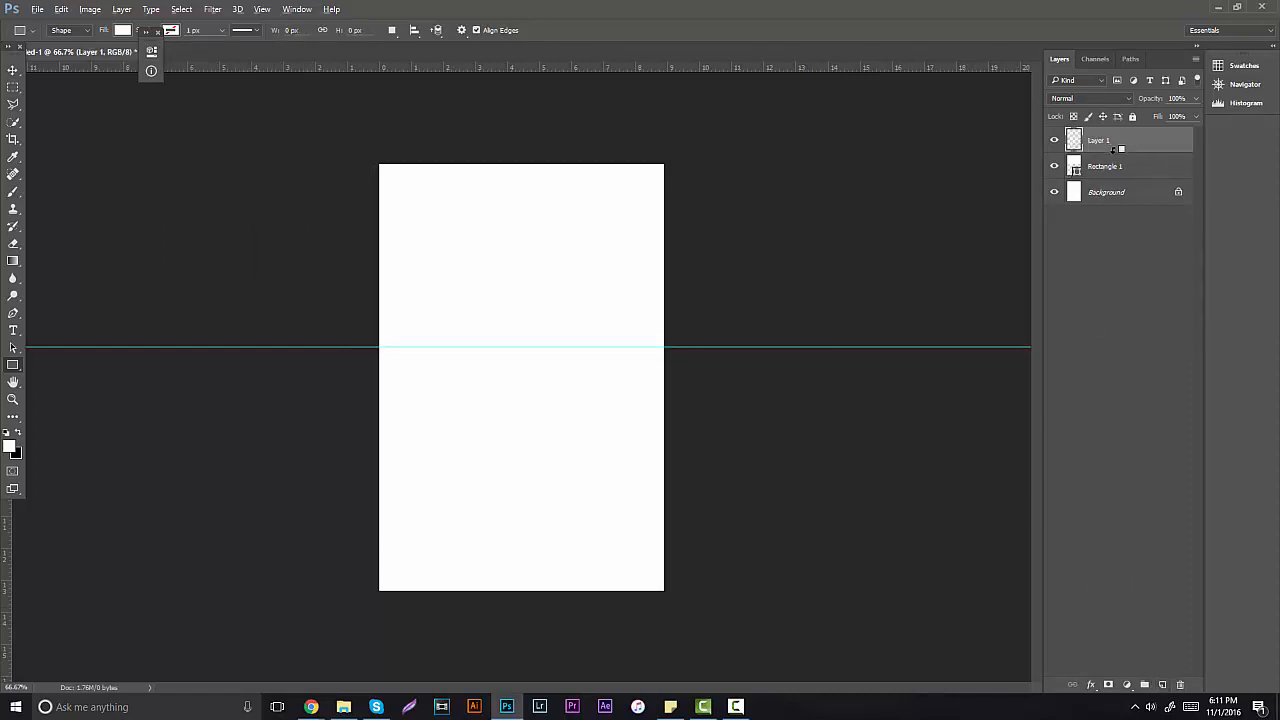
left_click(1113, 152, "alt")
double_click(1105, 166)
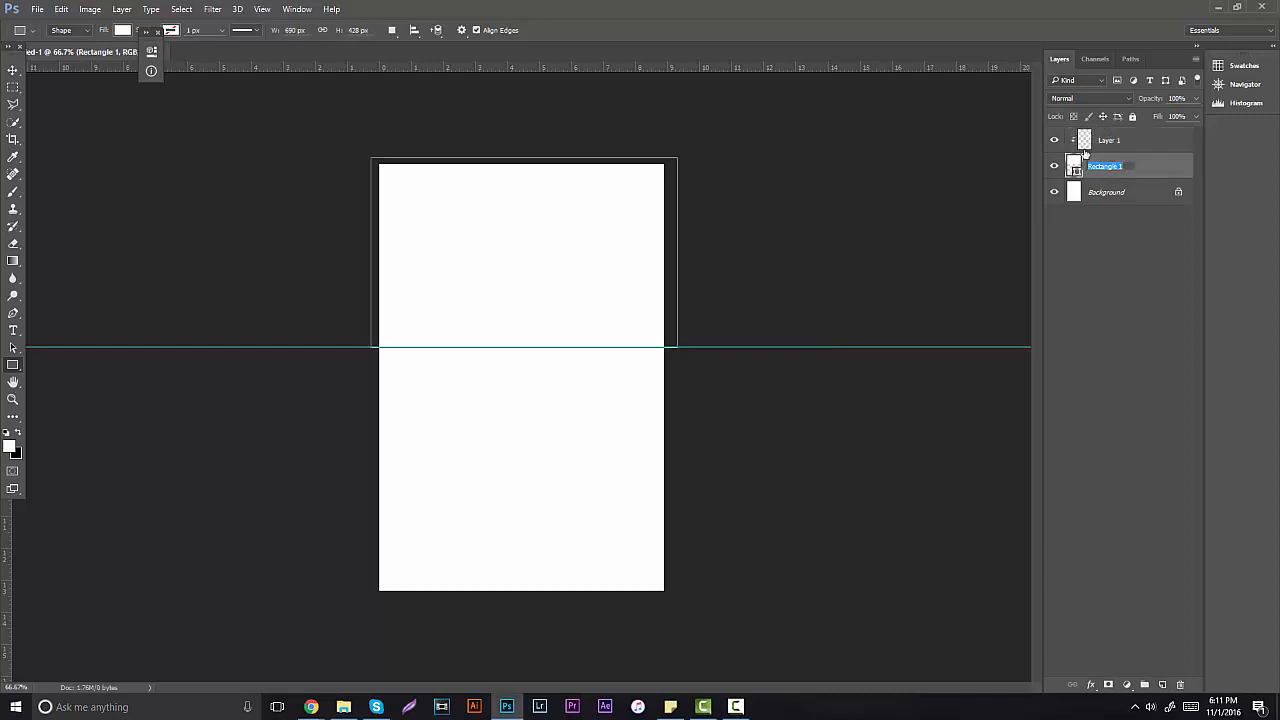
type("Profile Header")
key("Return")
Step: Set the foreground colour to light cyan #44d9ef
left_click(14, 71)
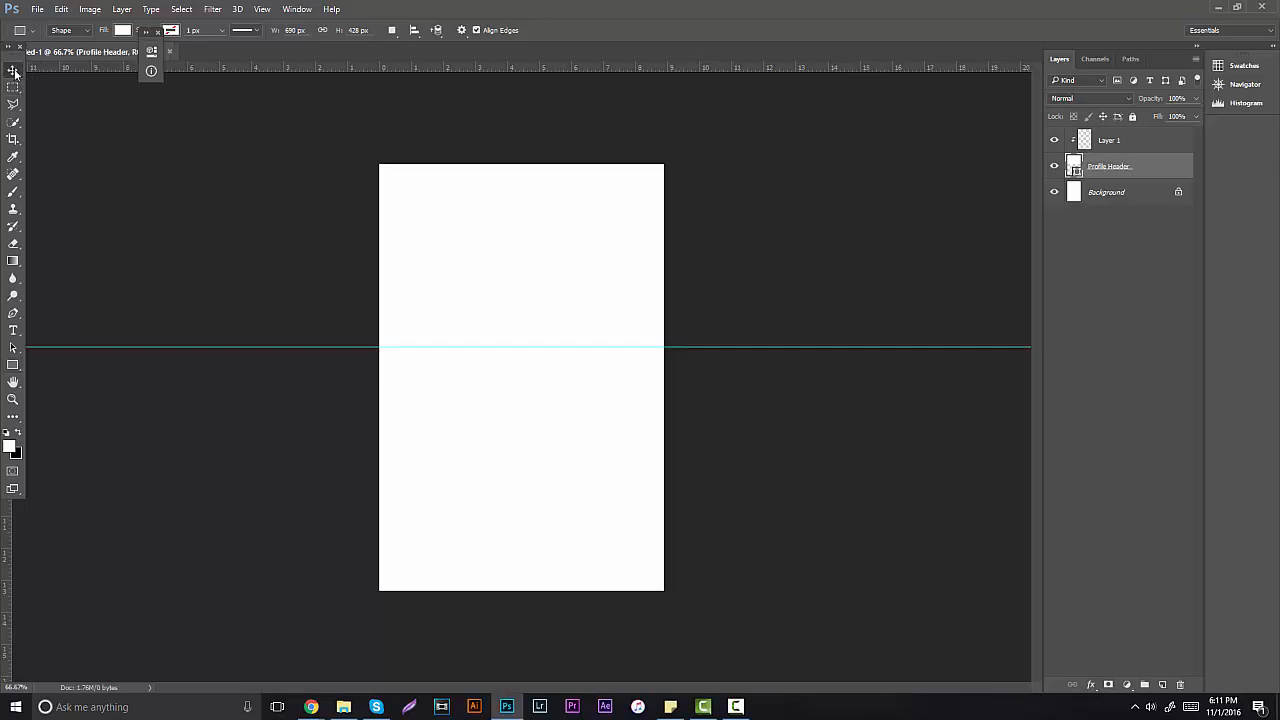
left_click(9, 447)
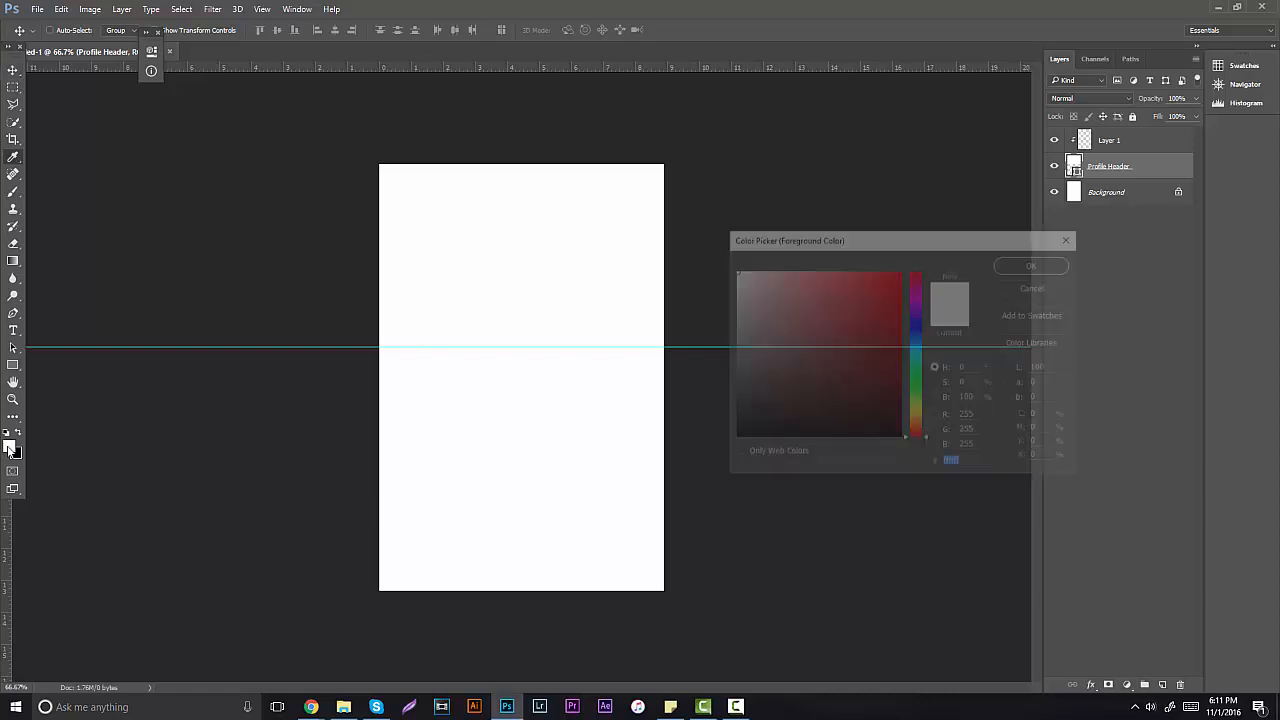
left_click(915, 355)
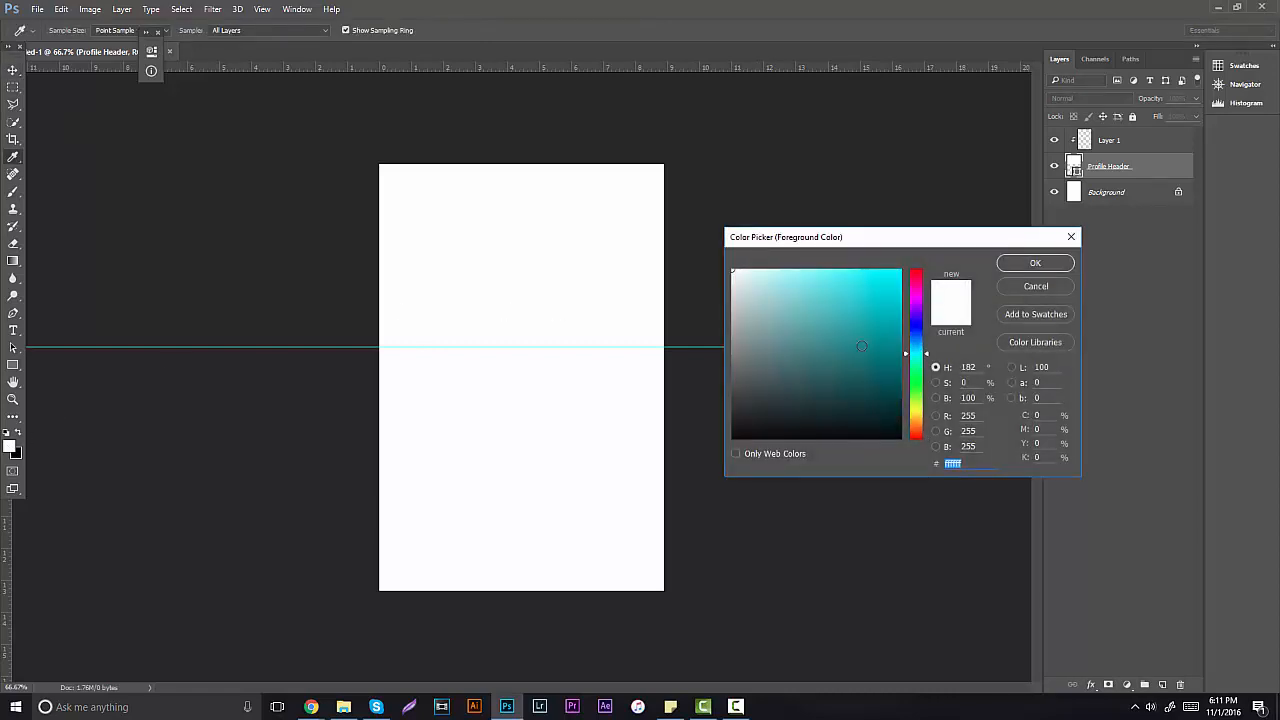
left_click_drag(861, 346, 876, 281)
left_click(919, 347)
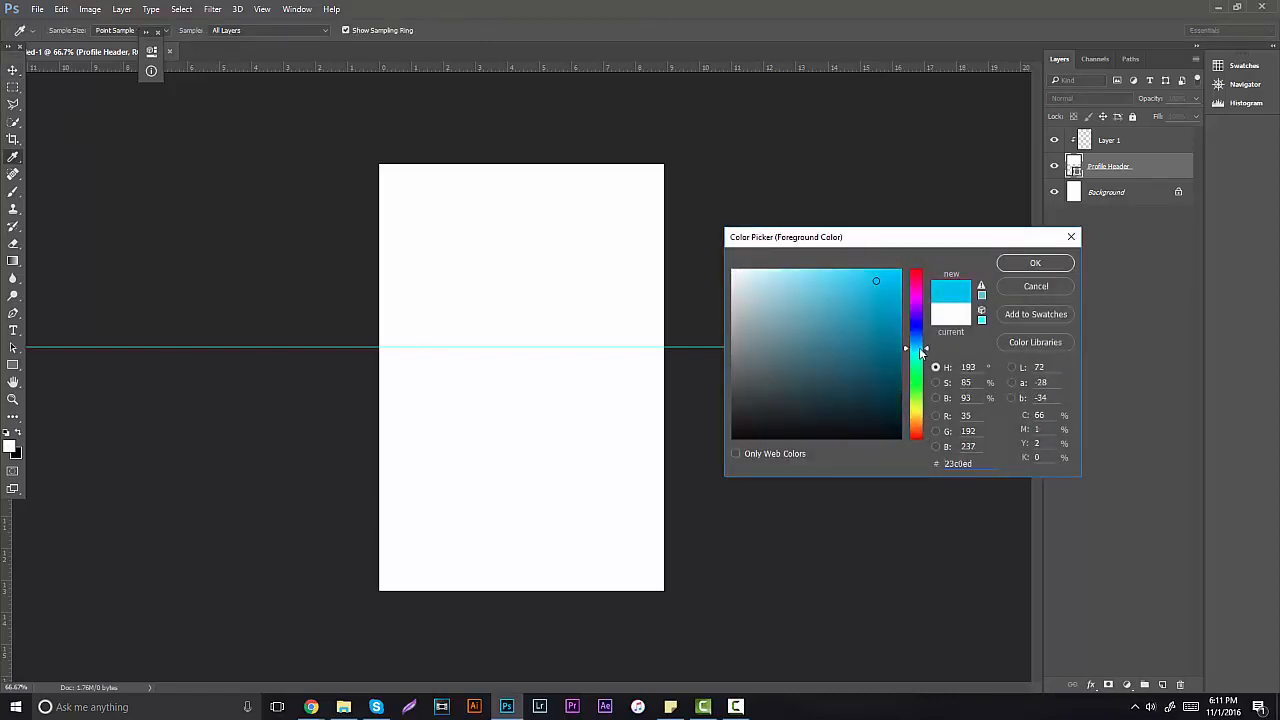
left_click_drag(919, 347, 919, 350)
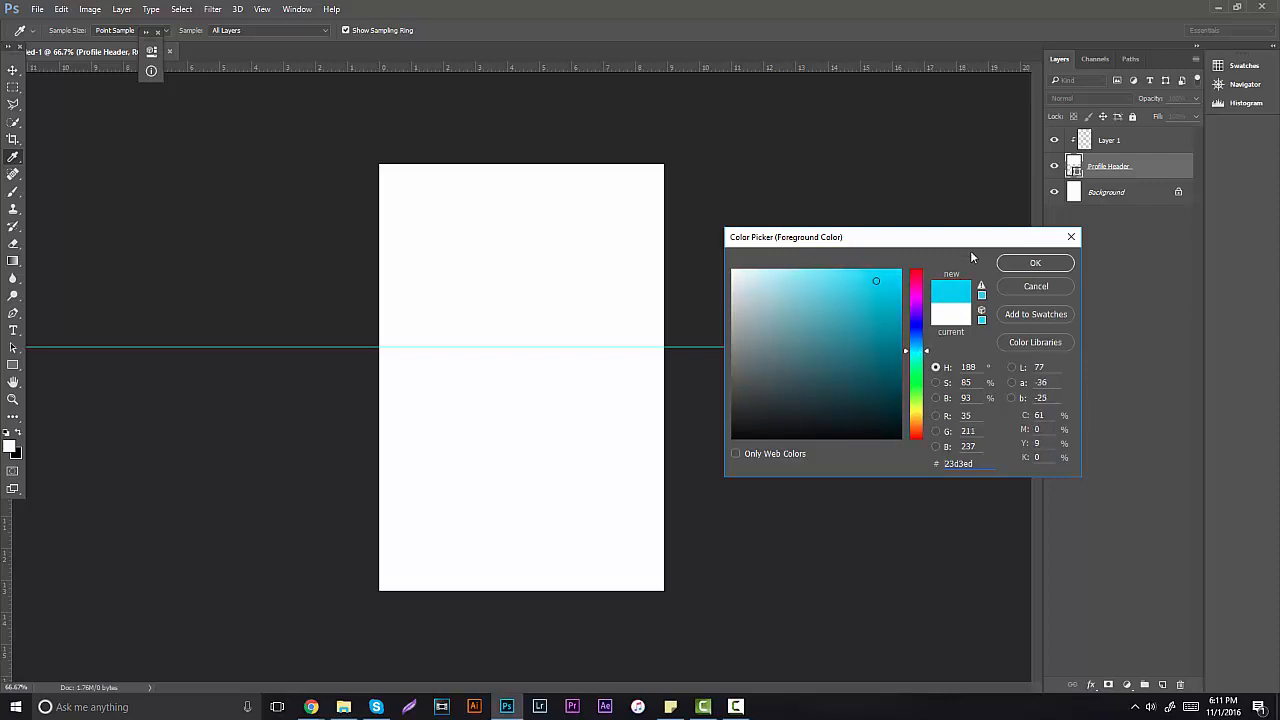
left_click_drag(900, 286, 853, 280)
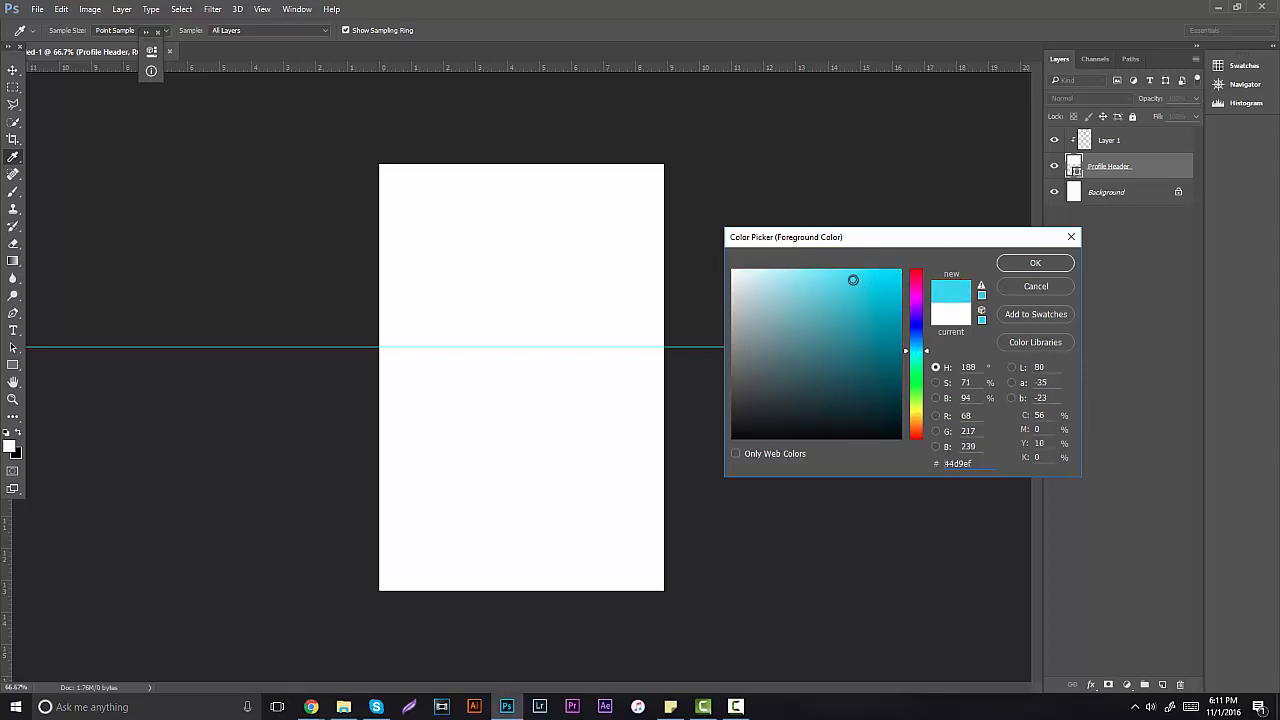
left_click(1035, 262)
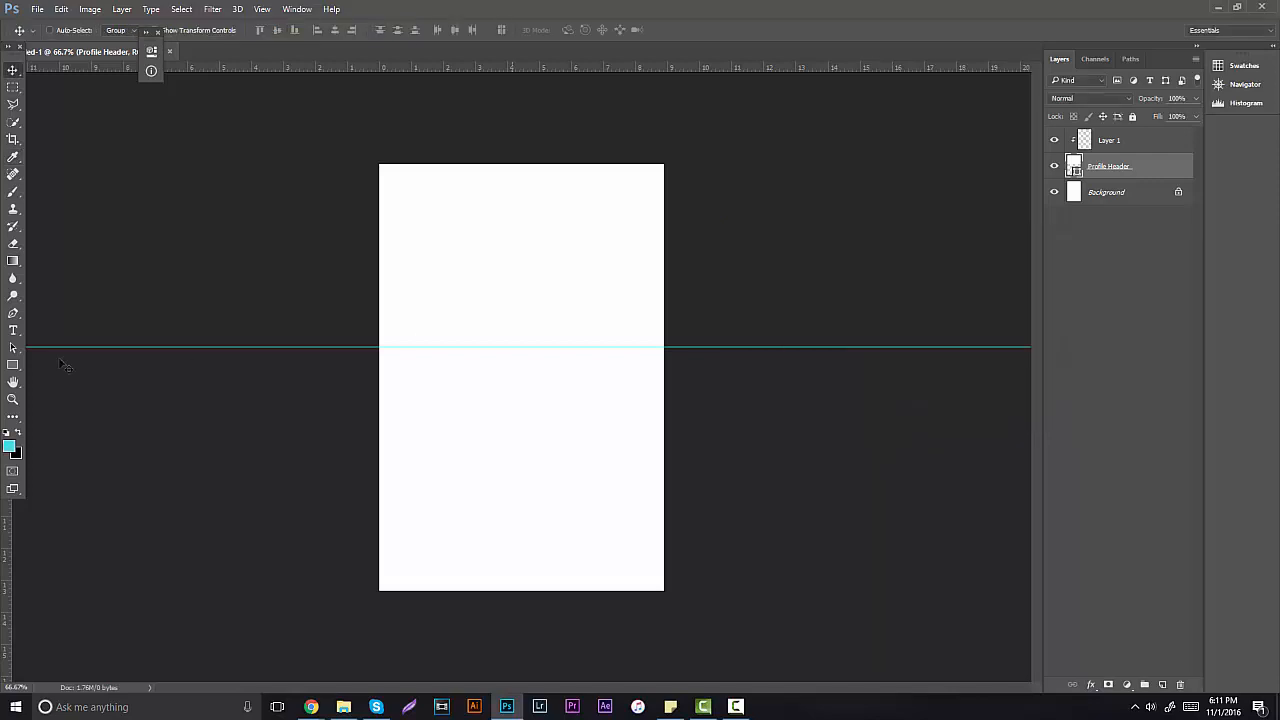
Step: Set the background colour to a light blue, about #666dff
left_click(14, 456)
left_click_drag(923, 355, 923, 329)
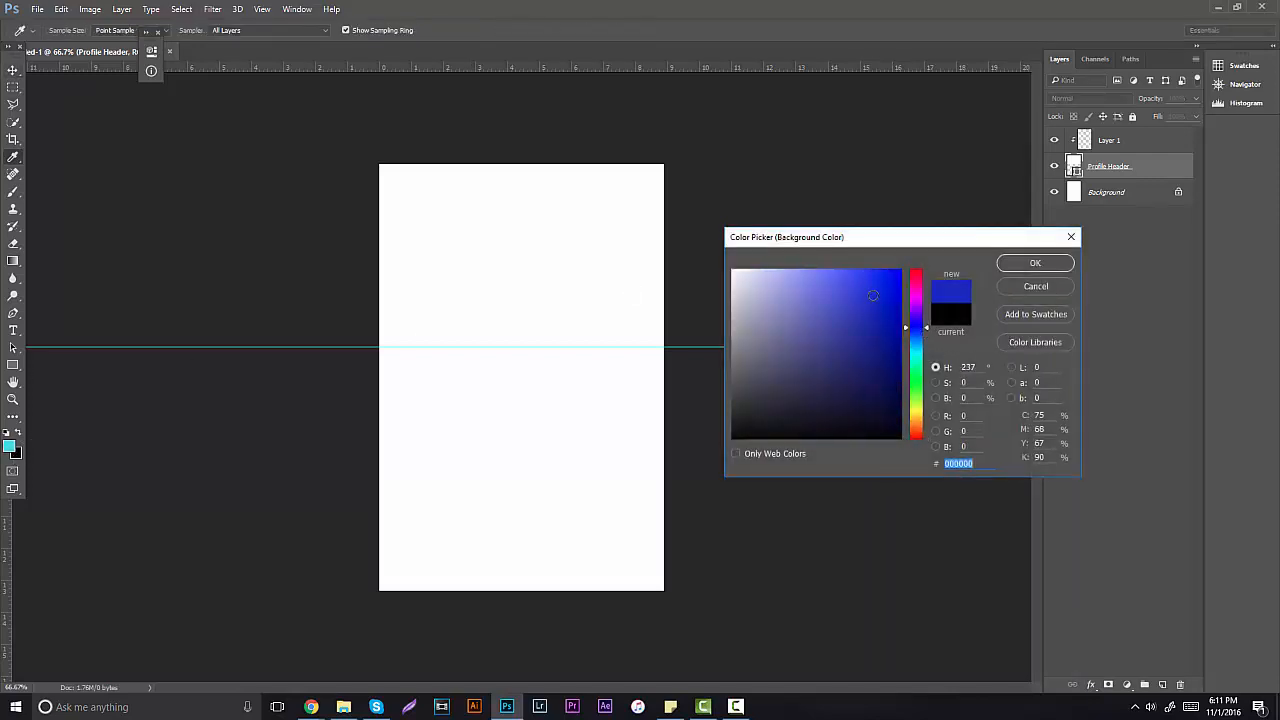
left_click_drag(873, 295, 836, 268)
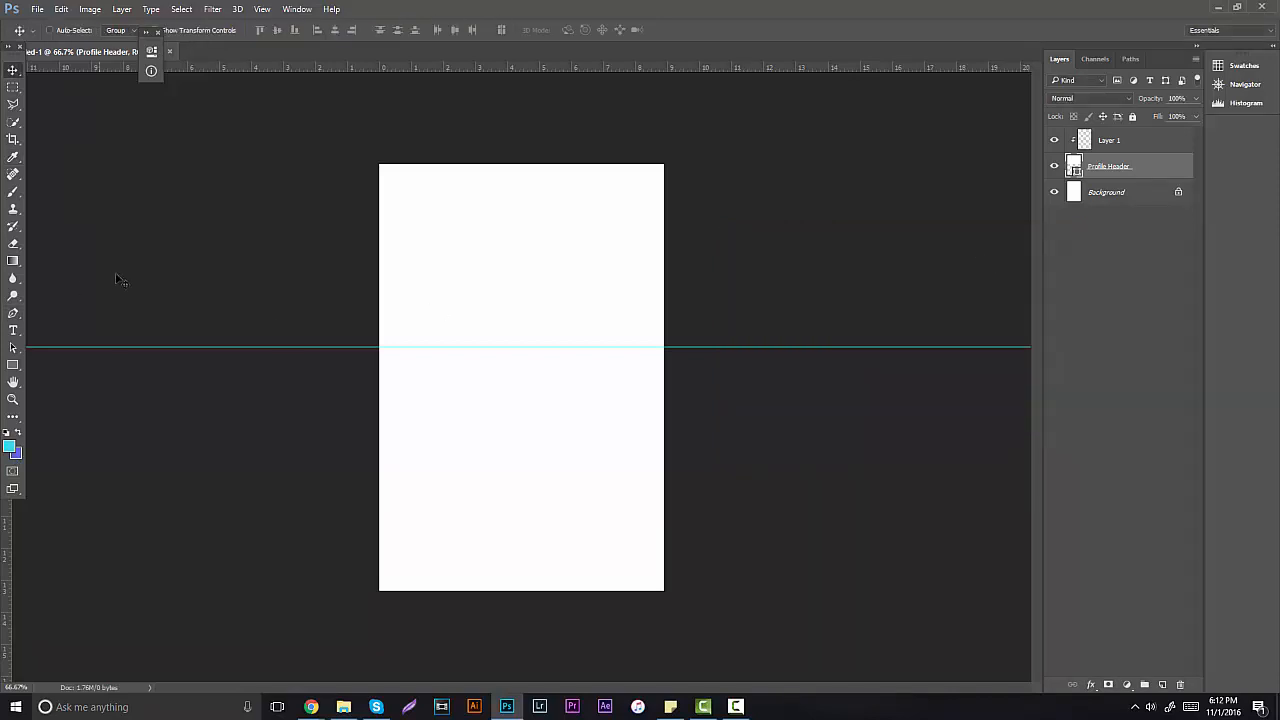
left_click(13, 260)
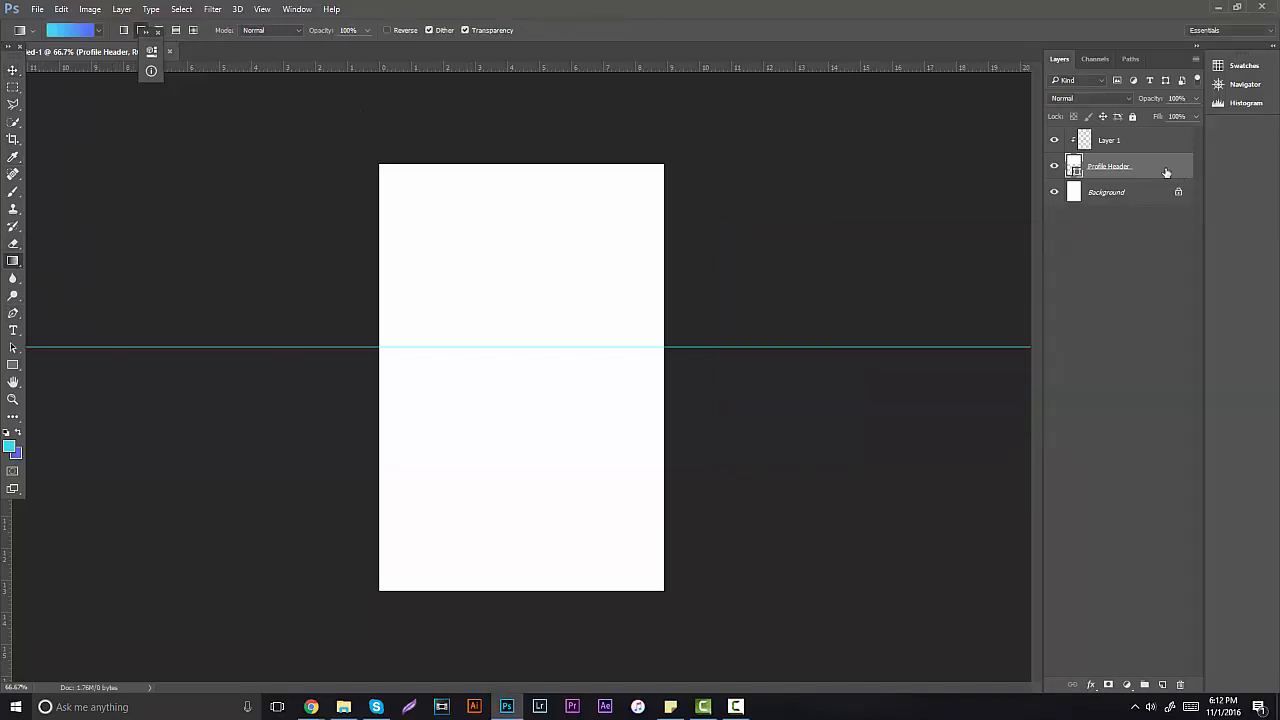
Step: Paint a diagonal cyan-to-blue gradient on Layer 1 from the header's top-left corner, redrawing once
left_click(1139, 145)
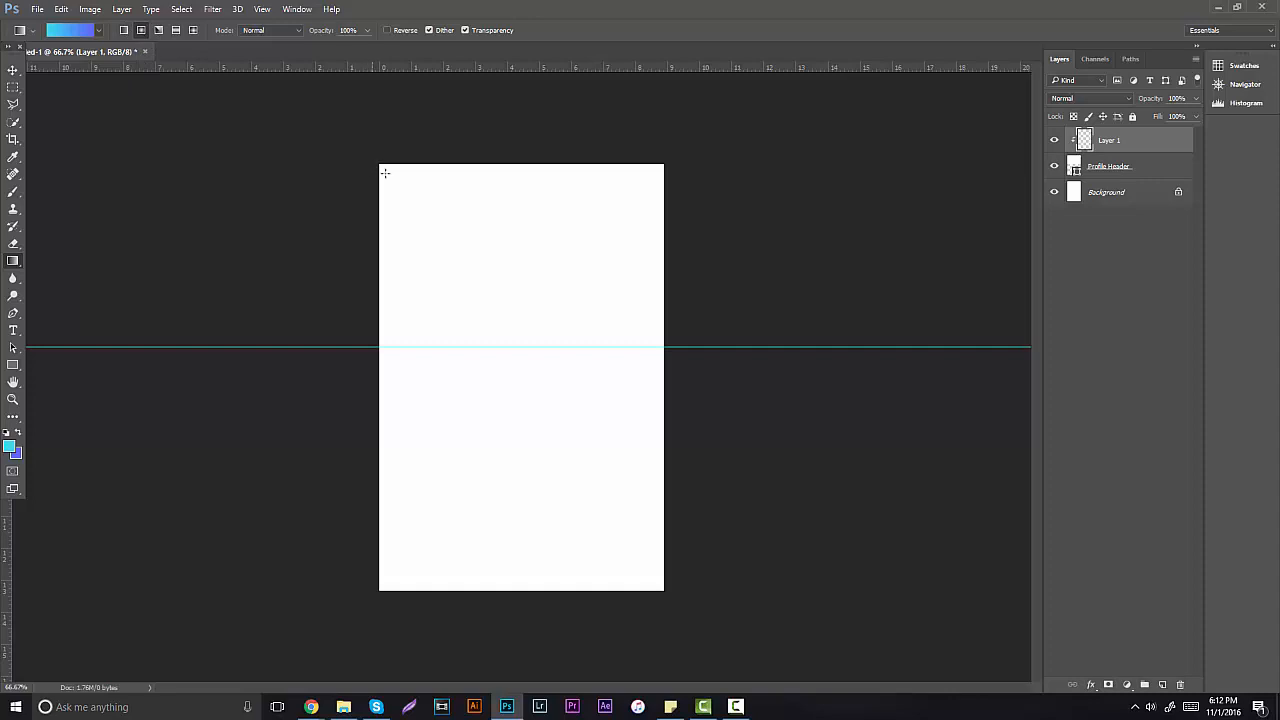
left_click_drag(384, 173, 722, 416)
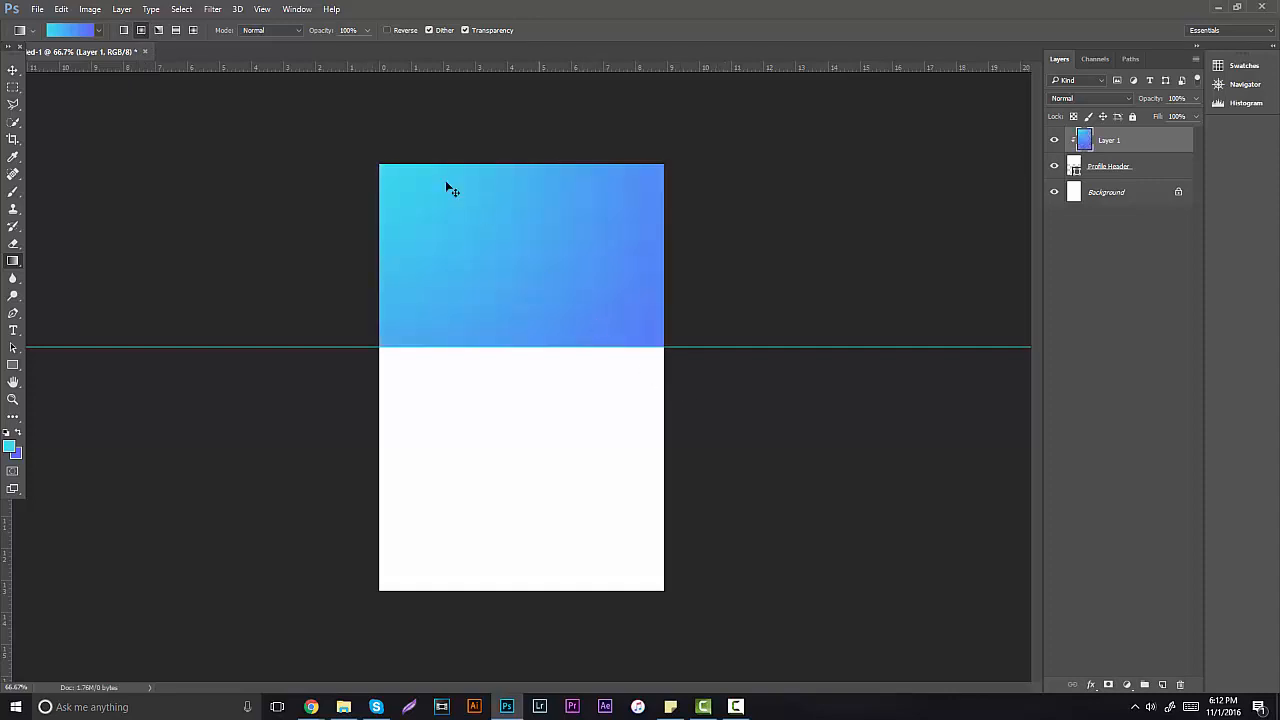
key("ctrl+z")
left_click_drag(386, 162, 688, 380)
Step: Zoom in to inspect the gradient header, then select the Profile Header layer
left_click(13, 400)
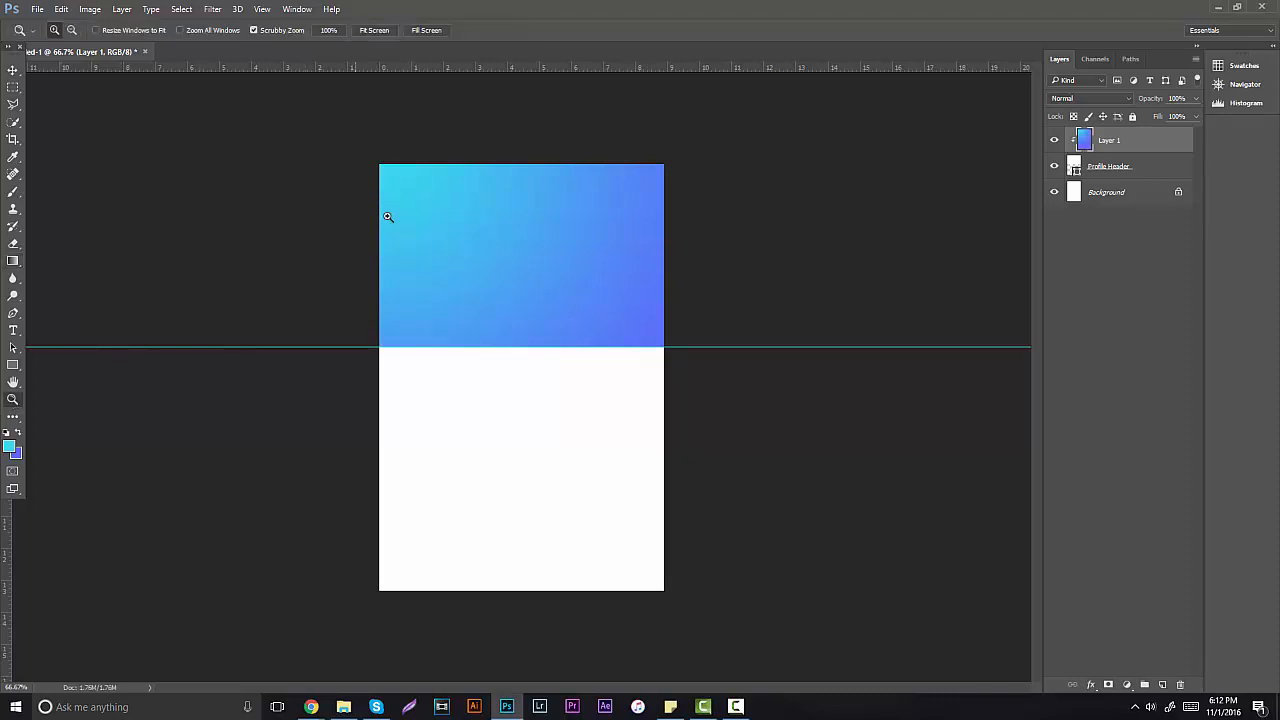
left_click(546, 214)
scroll(550, 335, "up", 2)
scroll(531, 302, "up", 4)
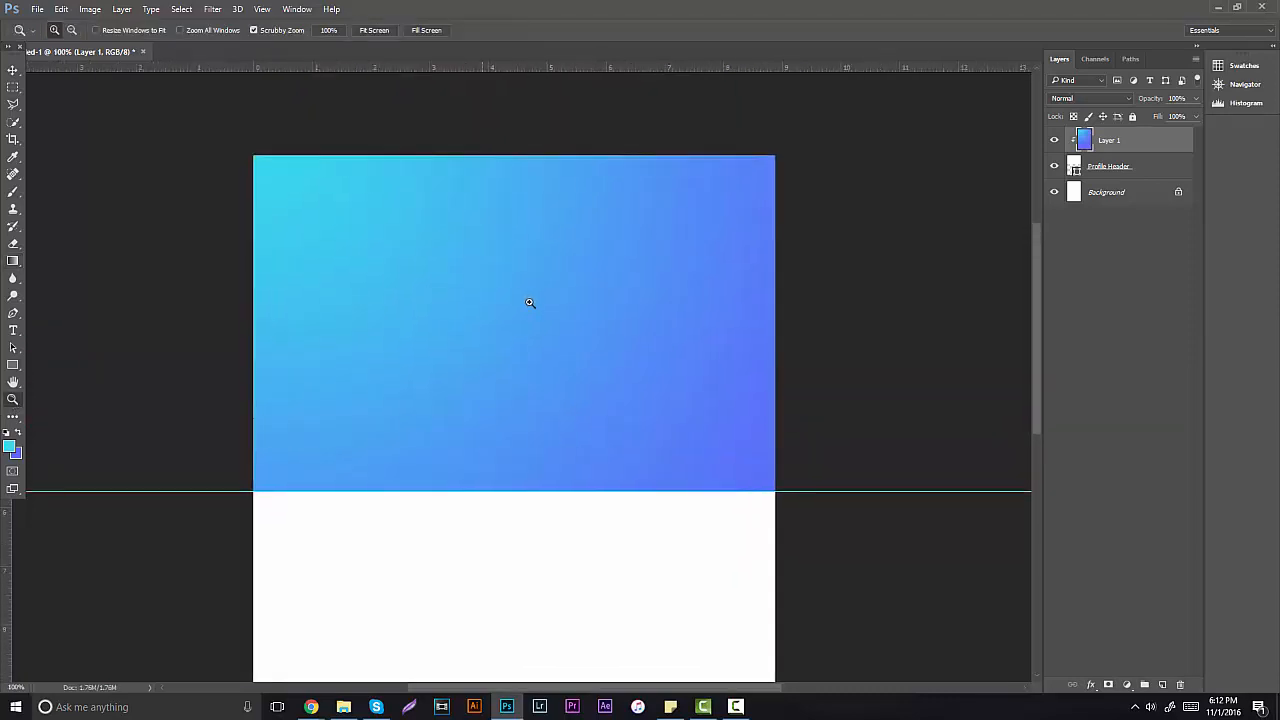
scroll(556, 334, "down", 1)
scroll(530, 338, "down", 4)
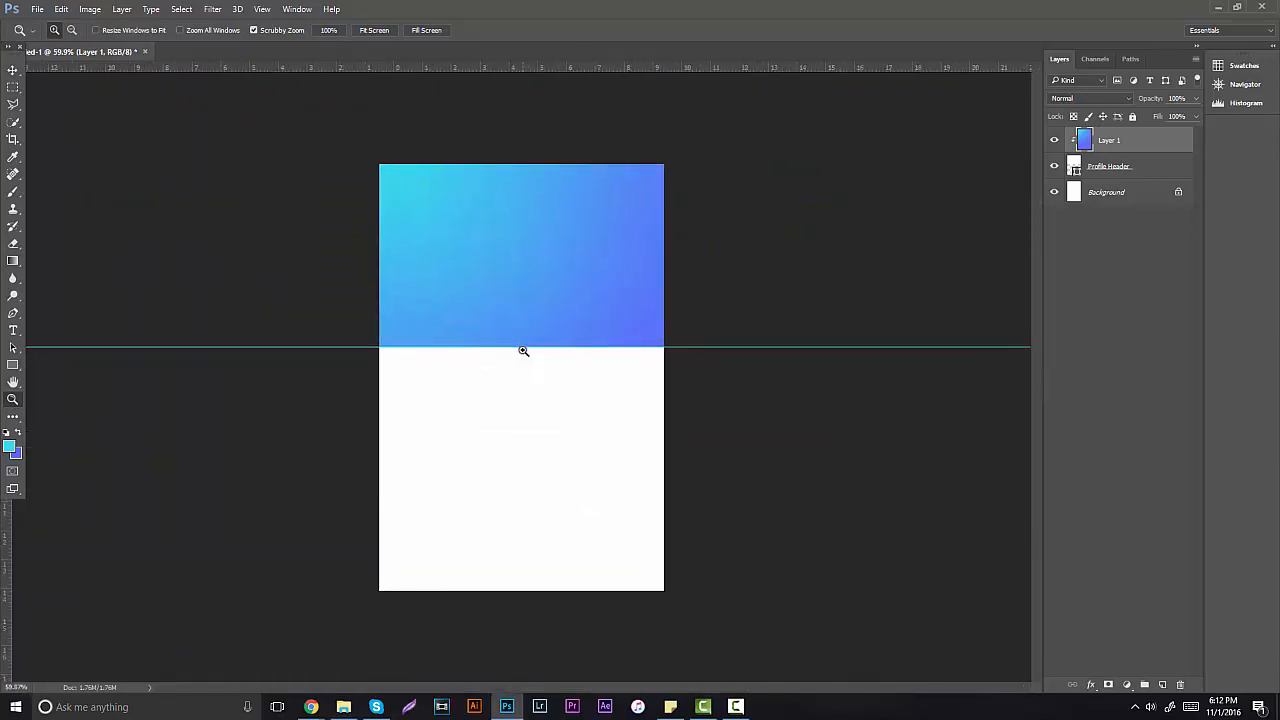
scroll(549, 270, "up", 2)
scroll(549, 270, "up", 1)
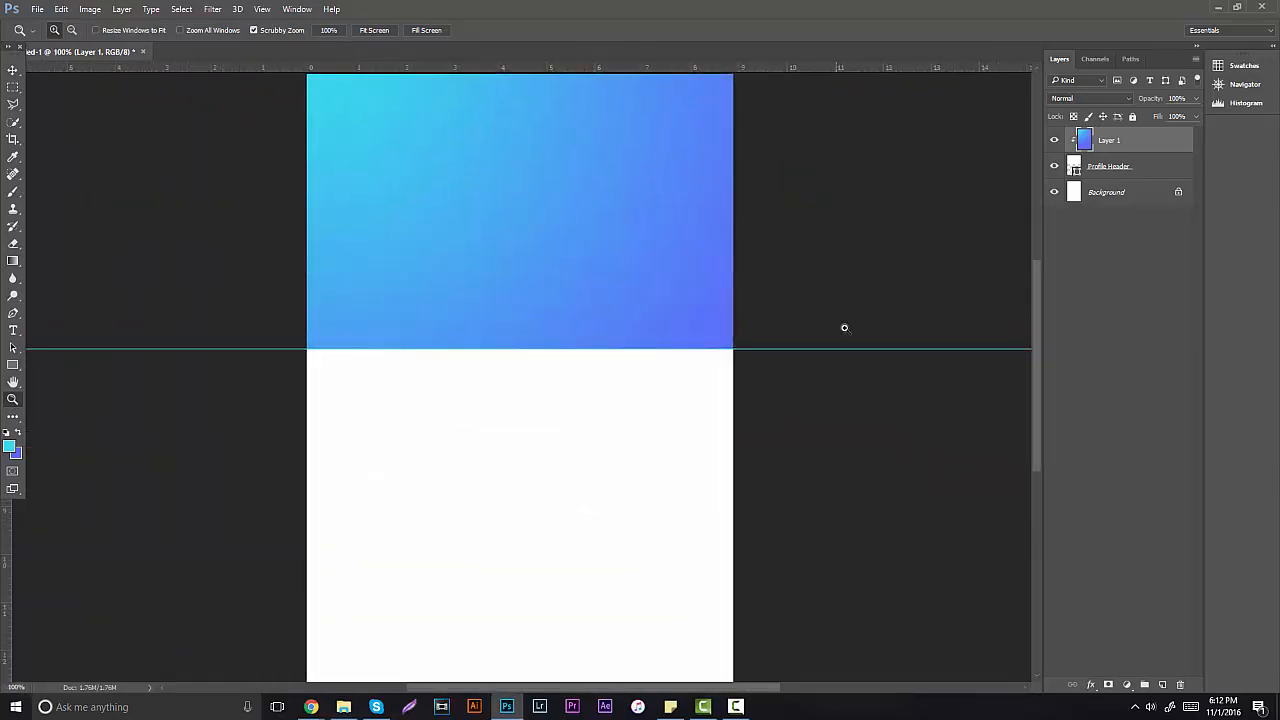
left_click_drag(1036, 342, 1036, 286)
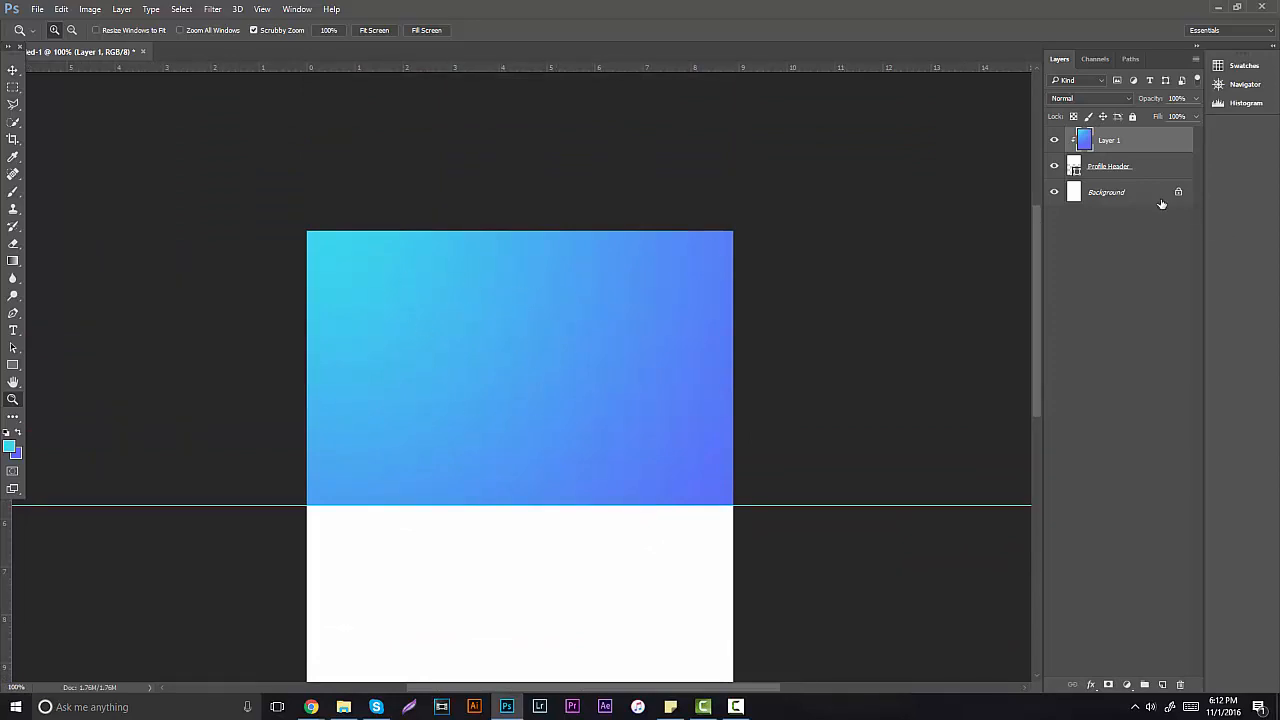
left_click(1110, 169)
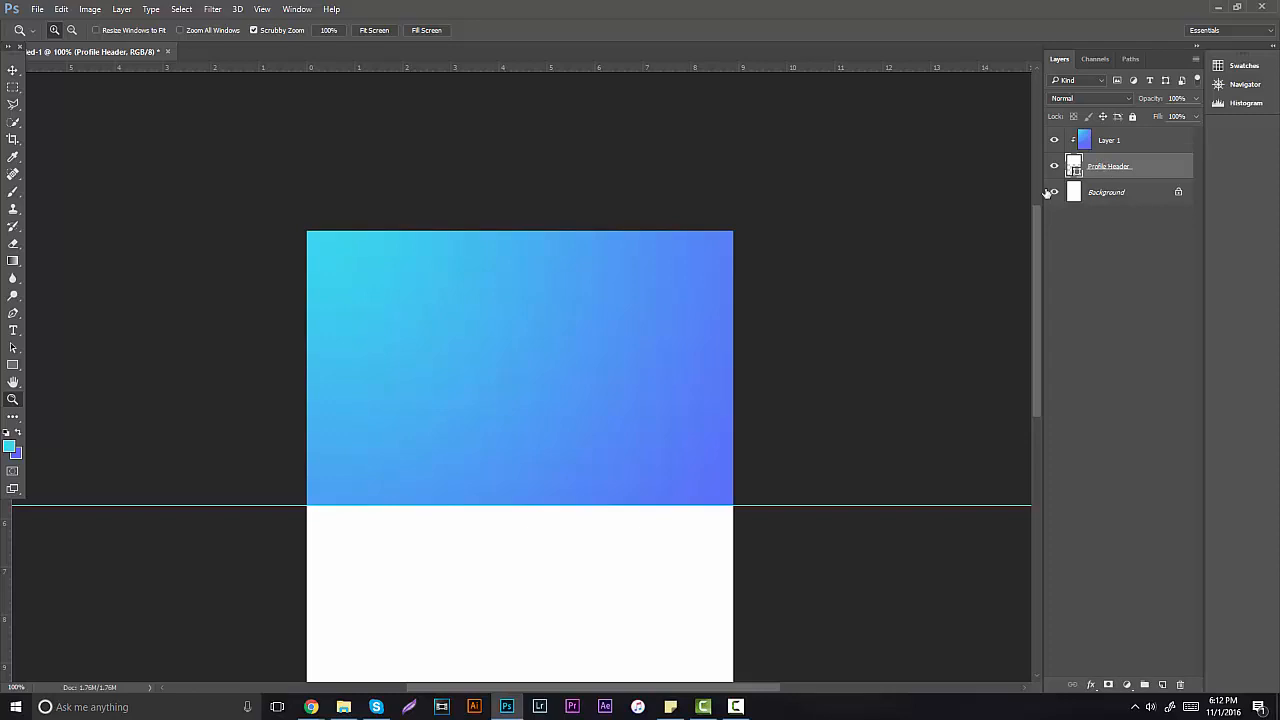
Step: Resize the Profile Header inward at its sides and top, adding a vertical centre guide
key("ctrl+t")
left_click_drag(762, 363, 743, 363)
left_click_drag(290, 363, 307, 363)
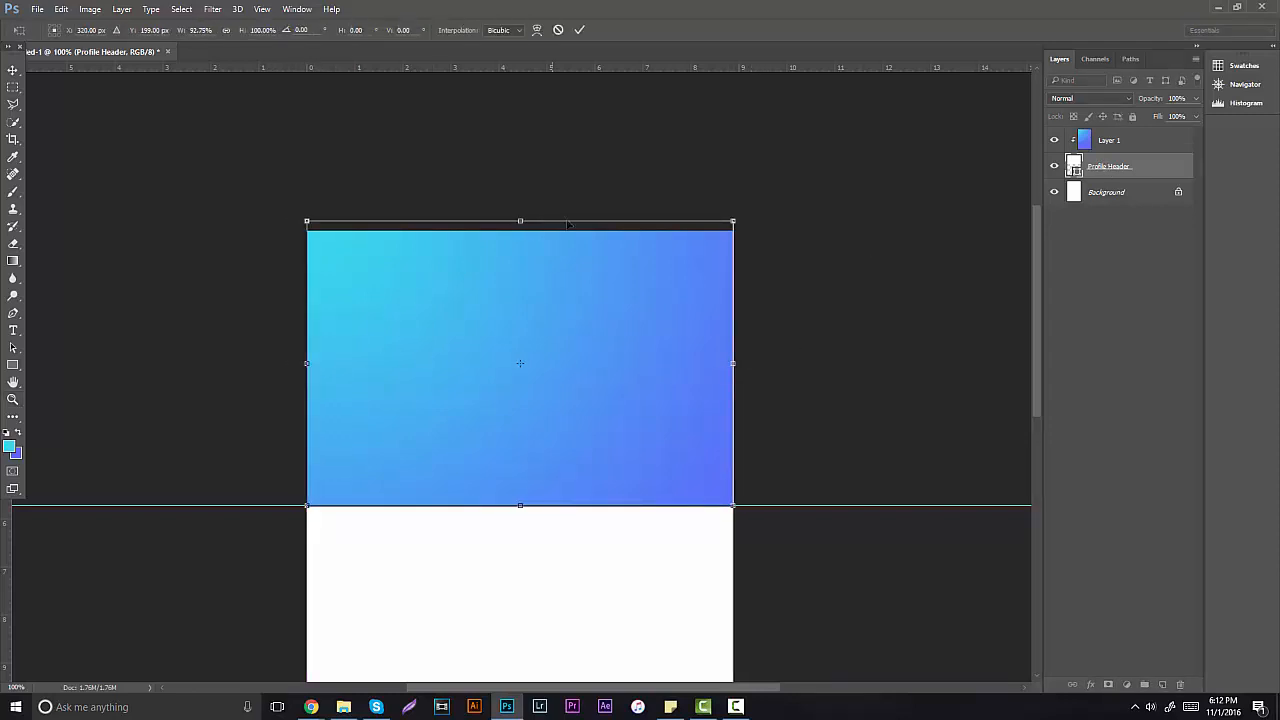
left_click_drag(520, 220, 520, 231)
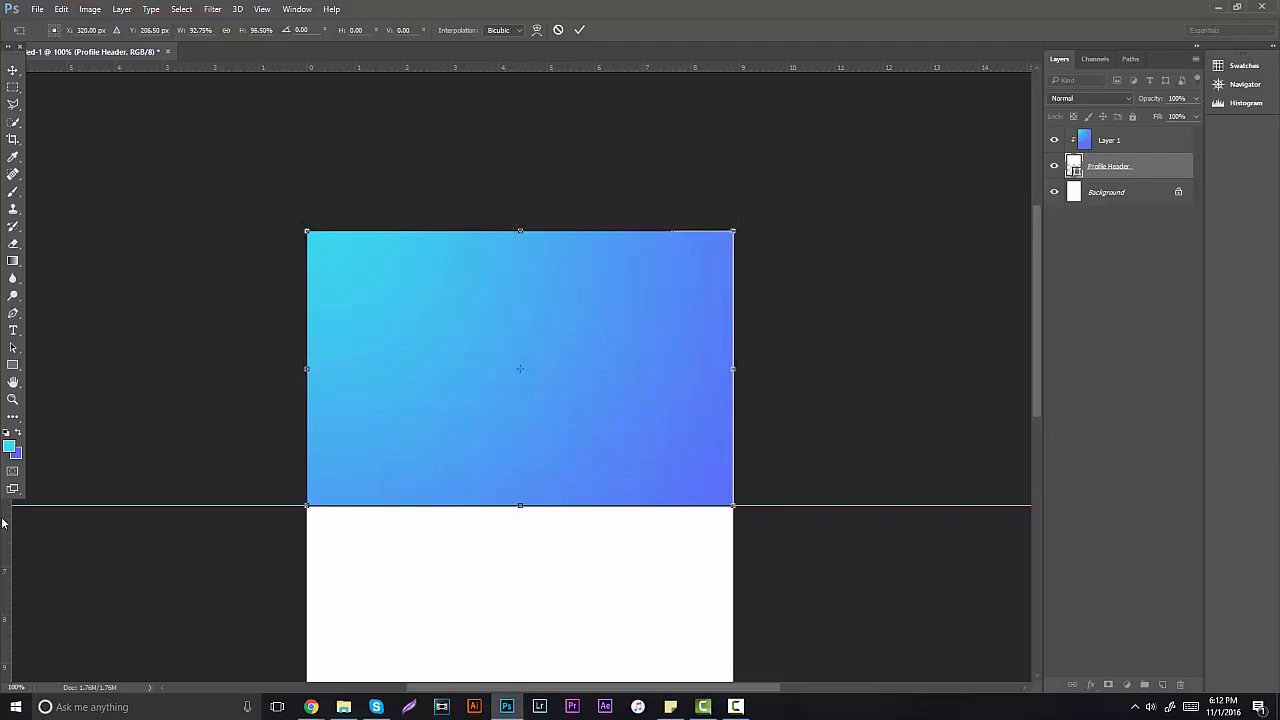
left_click_drag(17, 513, 519, 470)
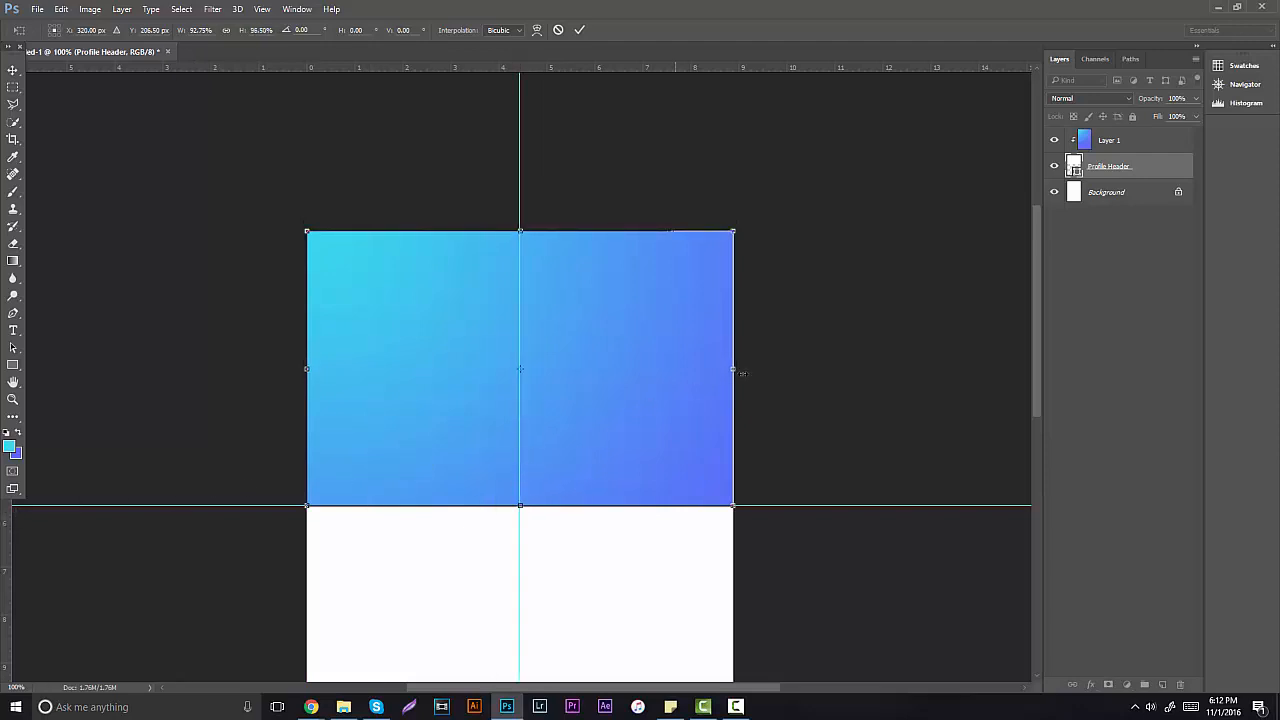
left_click_drag(736, 372, 742, 372)
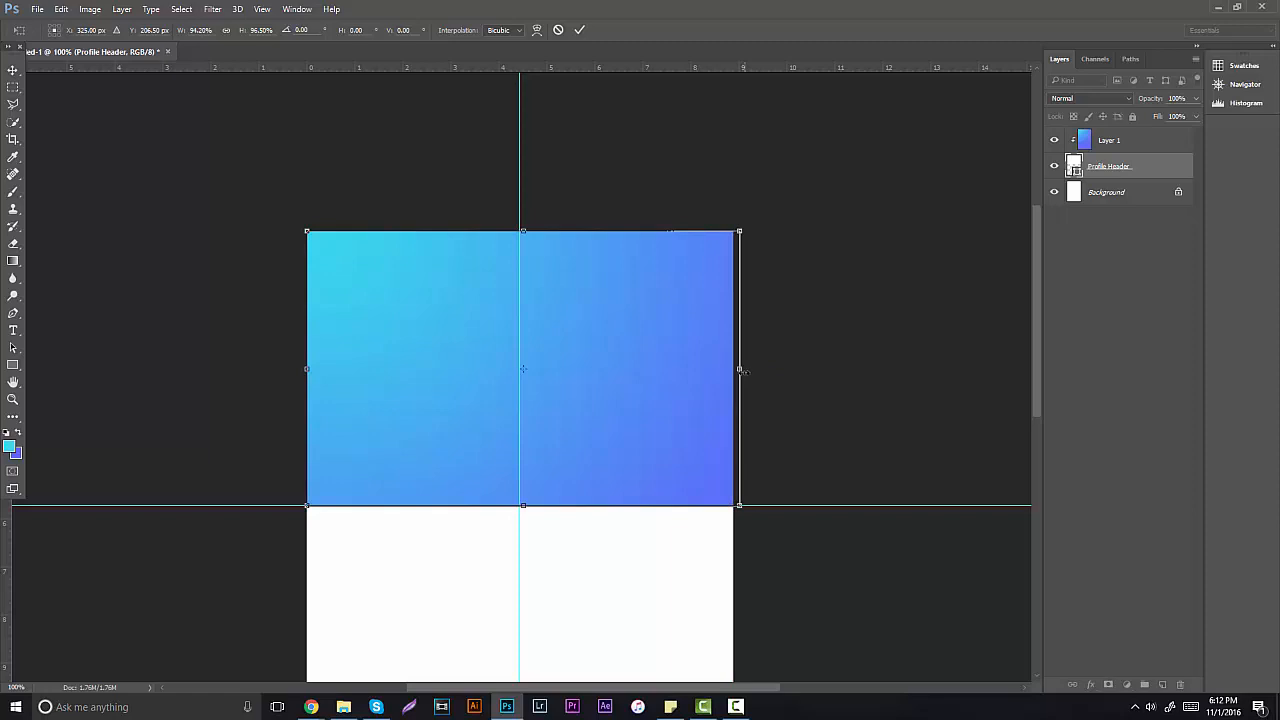
key("z")
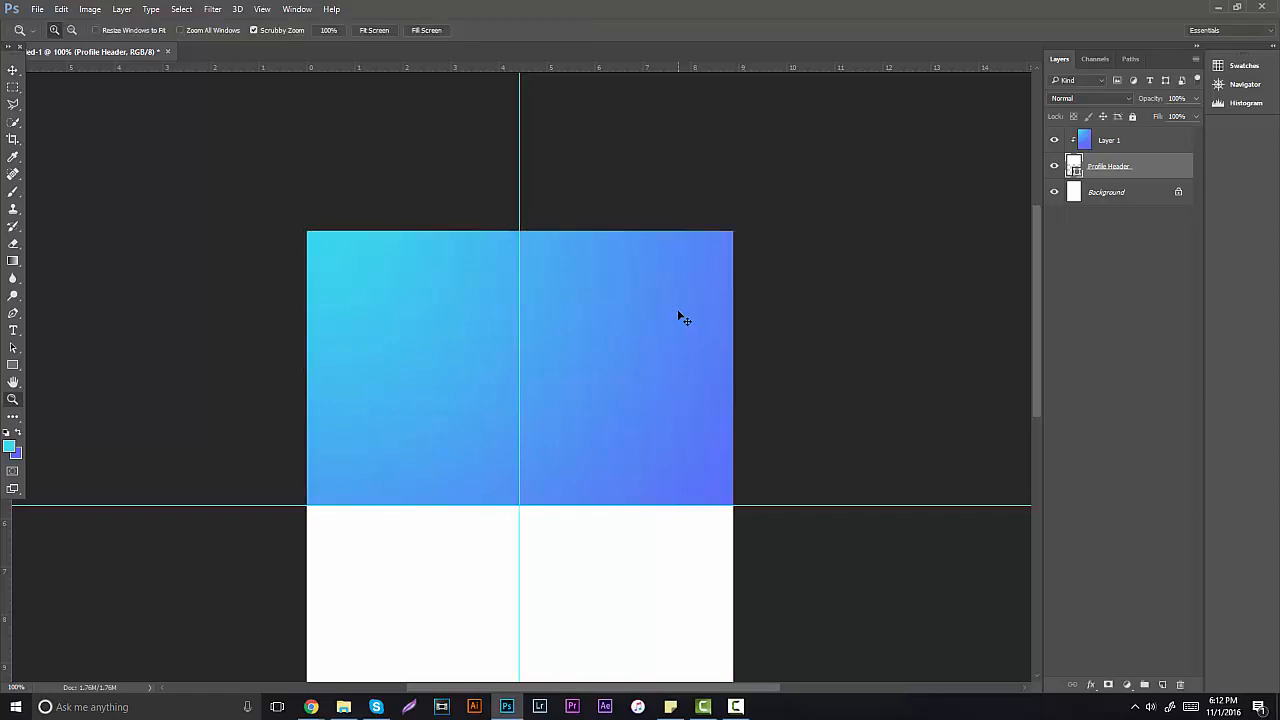
key("ctrl+semicolon")
key("ctrl+semicolon")
Step: Convert the locked Background into Layer 0 and re-centre the vertical guide
double_click(1151, 203)
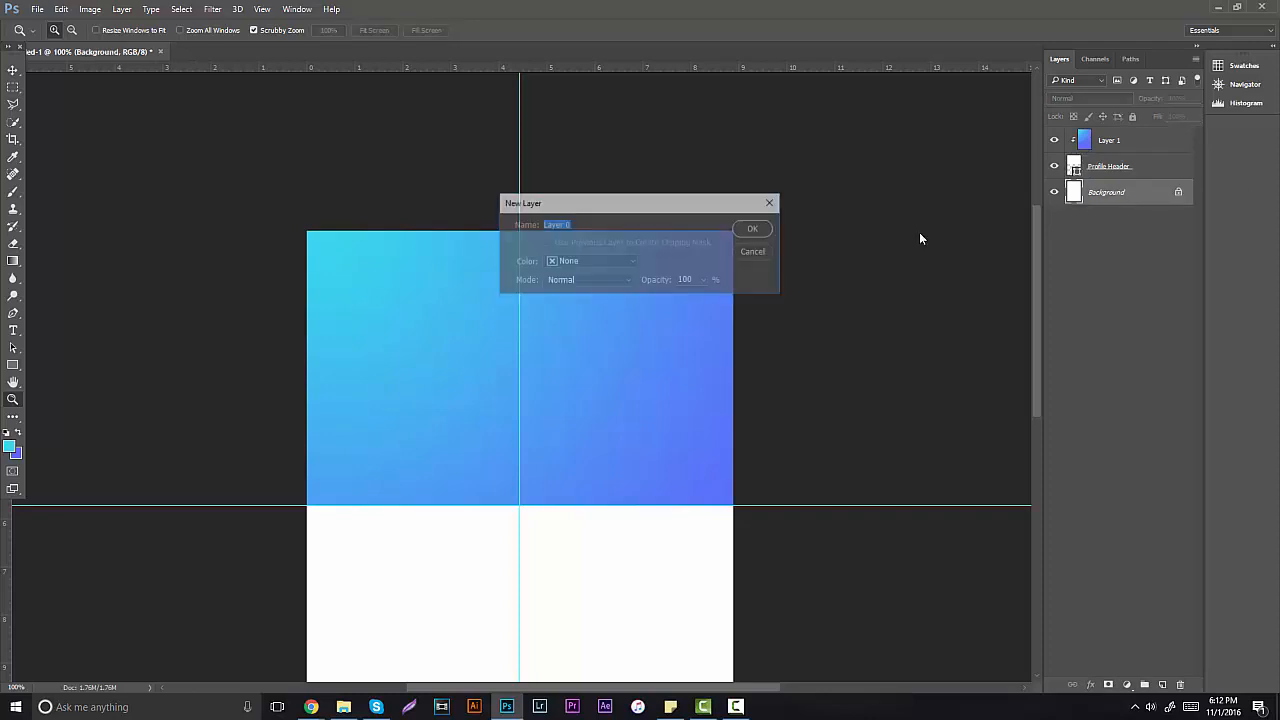
left_click(743, 233)
key("ctrl+t")
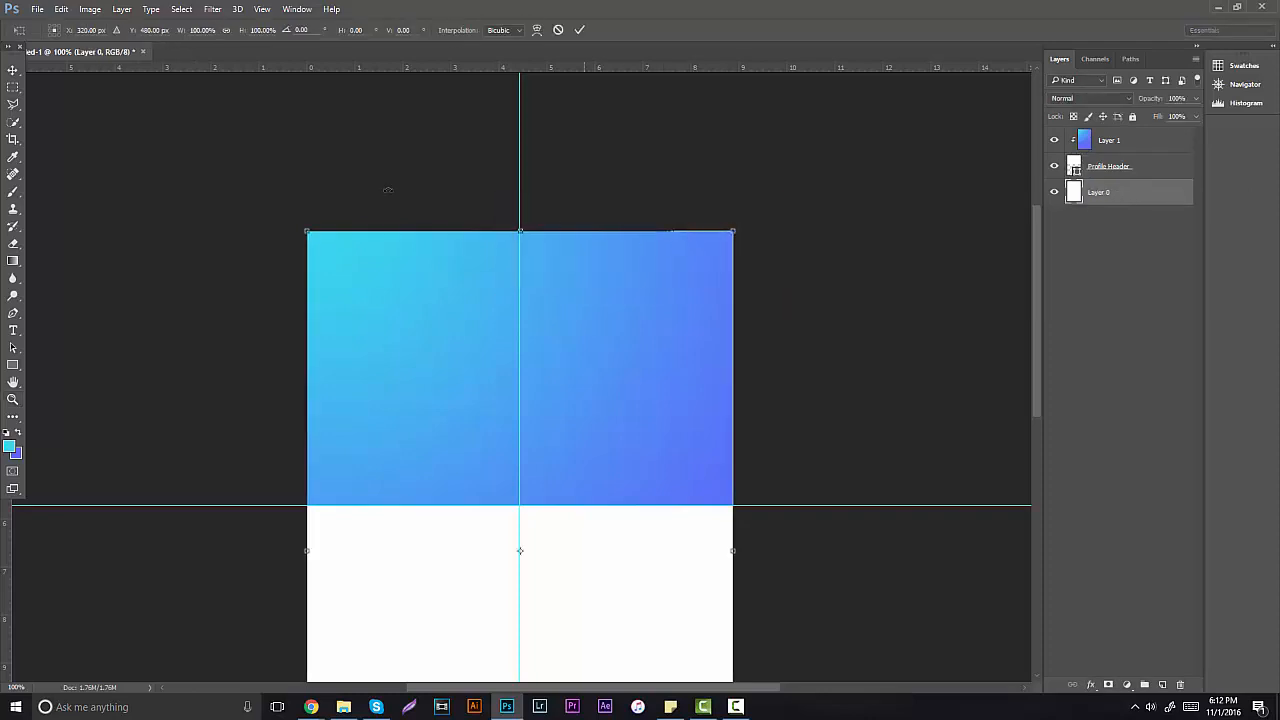
key("Return")
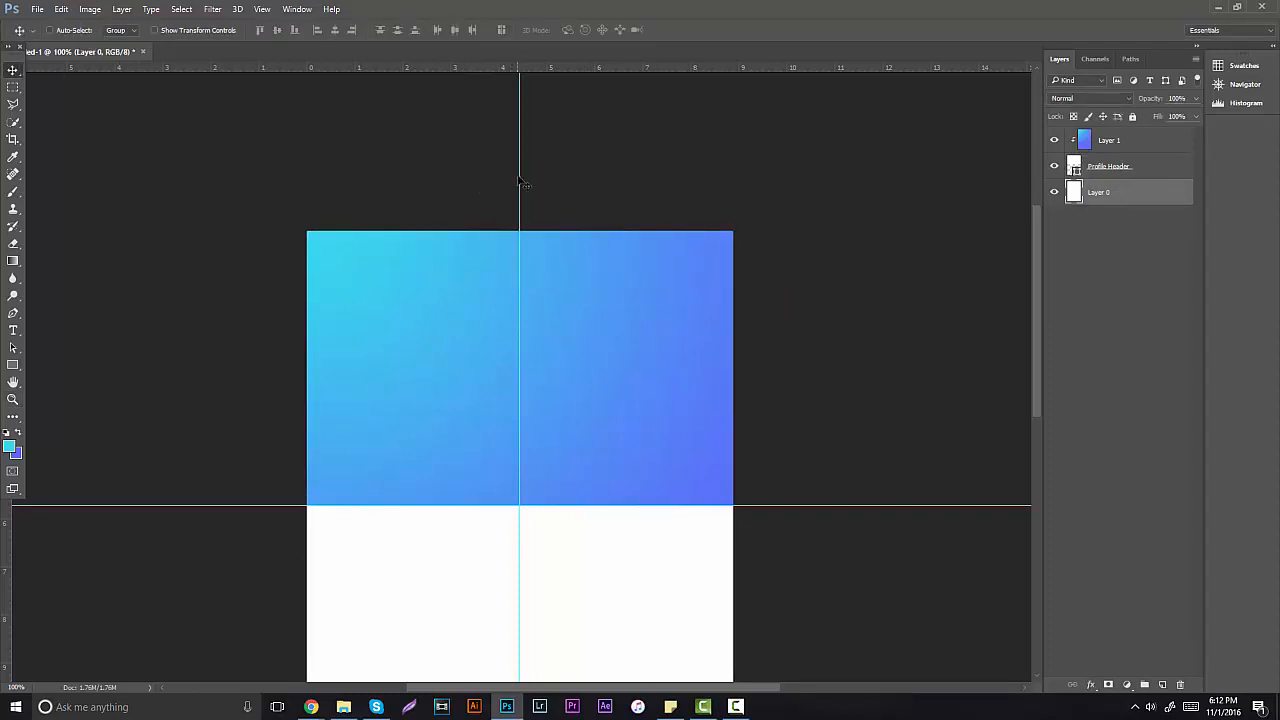
left_click_drag(519, 183, 519, 190)
Step: Set white as the shape colour and switch to the Ellipse tool, undoing a trial rectangle
left_click(13, 365)
left_click(7, 433)
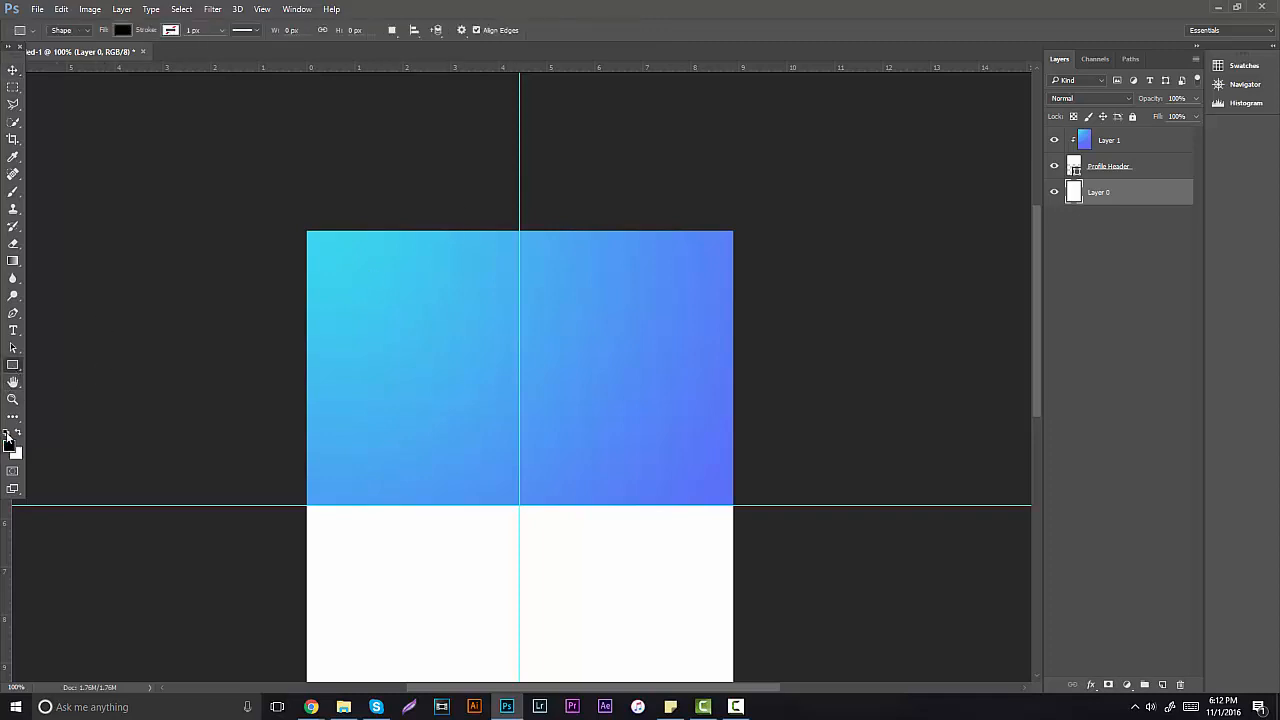
left_click(21, 433)
left_click_drag(477, 289, 569, 380)
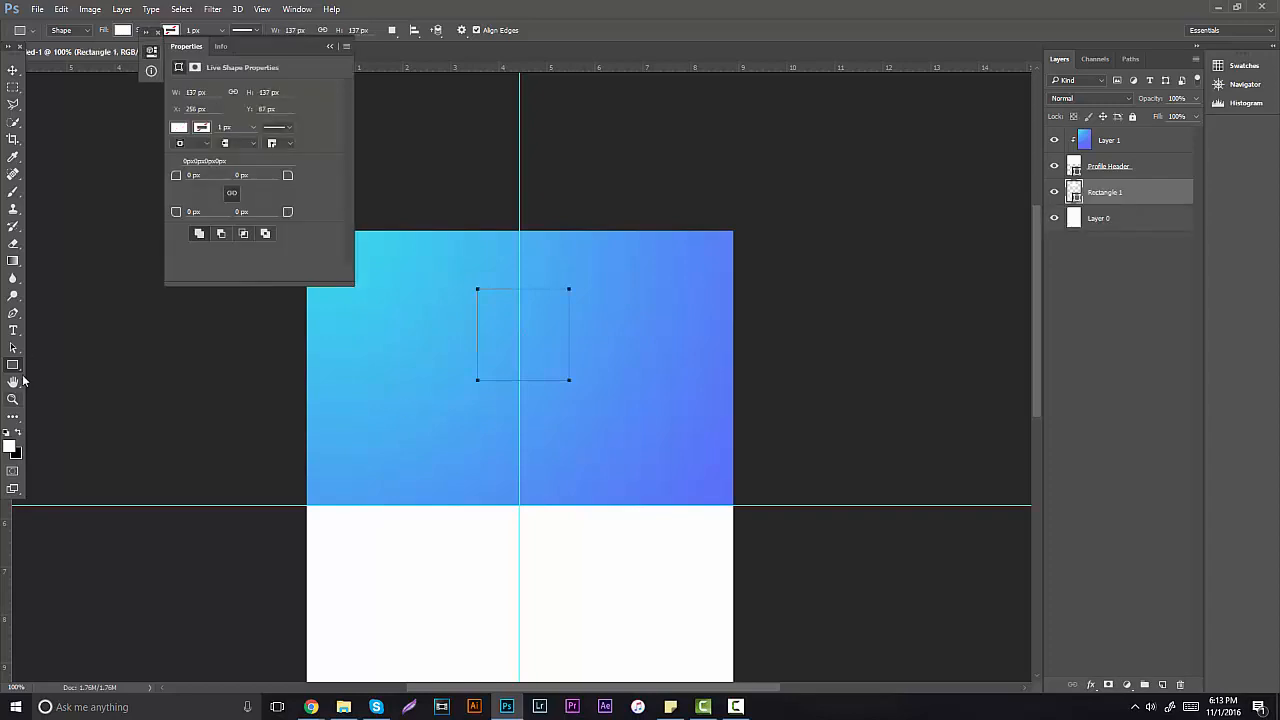
key("ctrl+z")
right_click(13, 365)
left_click(46, 398)
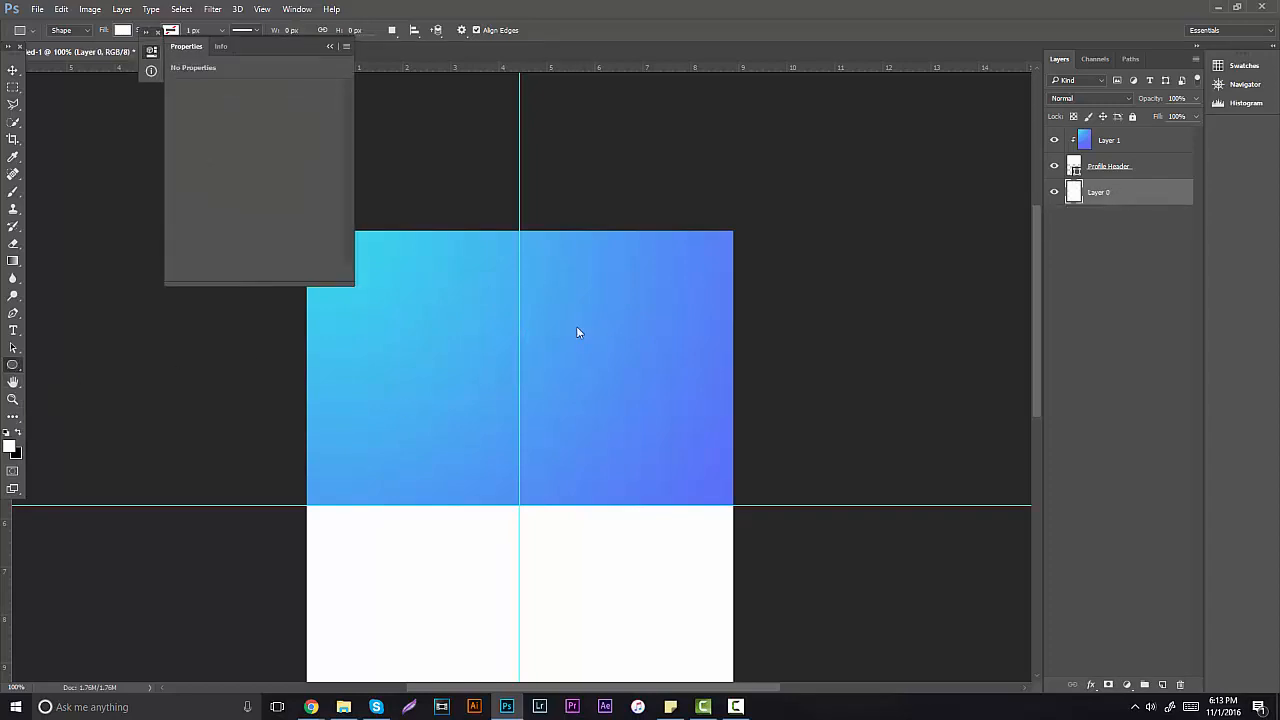
Step: Draw a white 222 × 222 px circle on a new layer and centre it on the vertical guide
left_click(1120, 140)
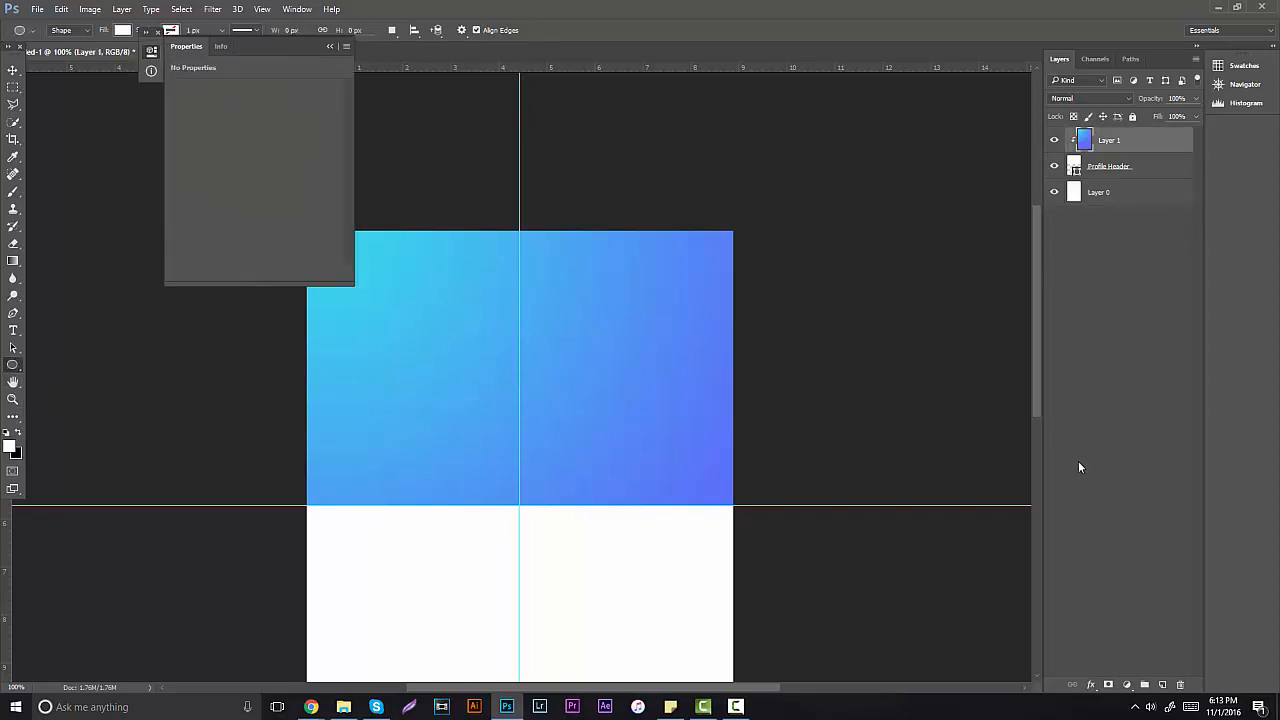
left_click(1160, 685)
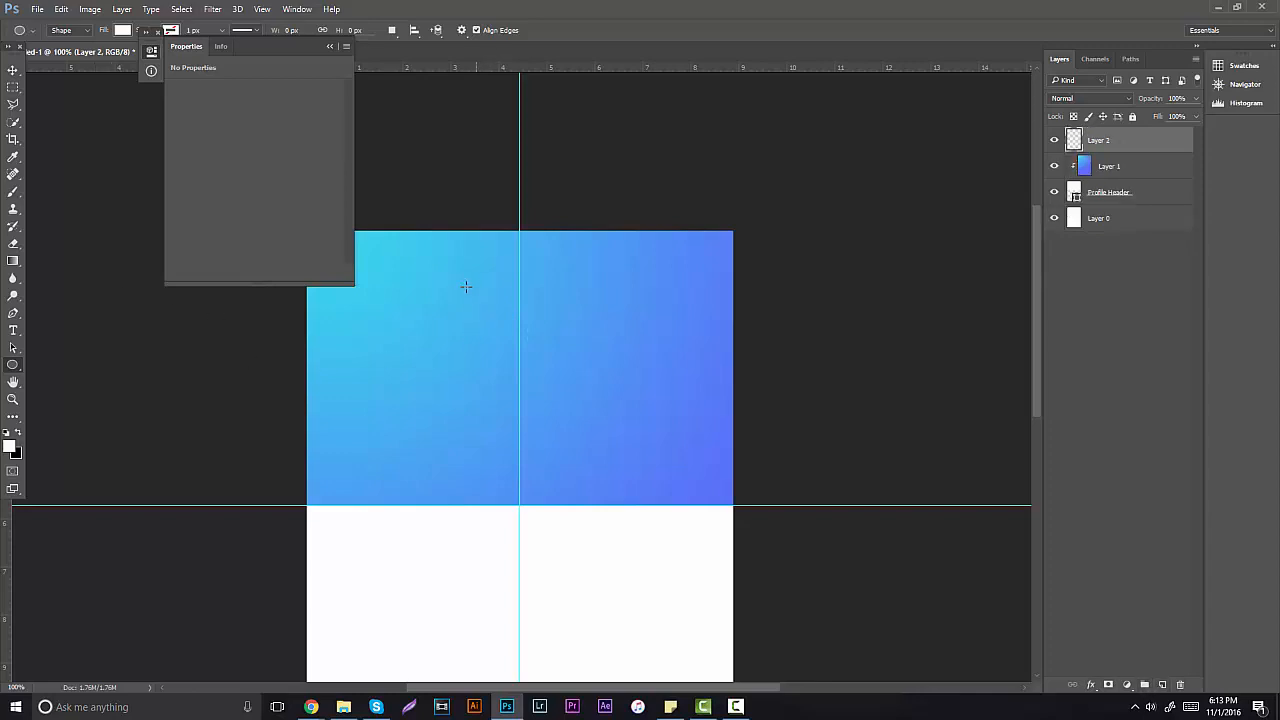
left_click_drag(466, 287, 611, 464)
left_click(330, 46)
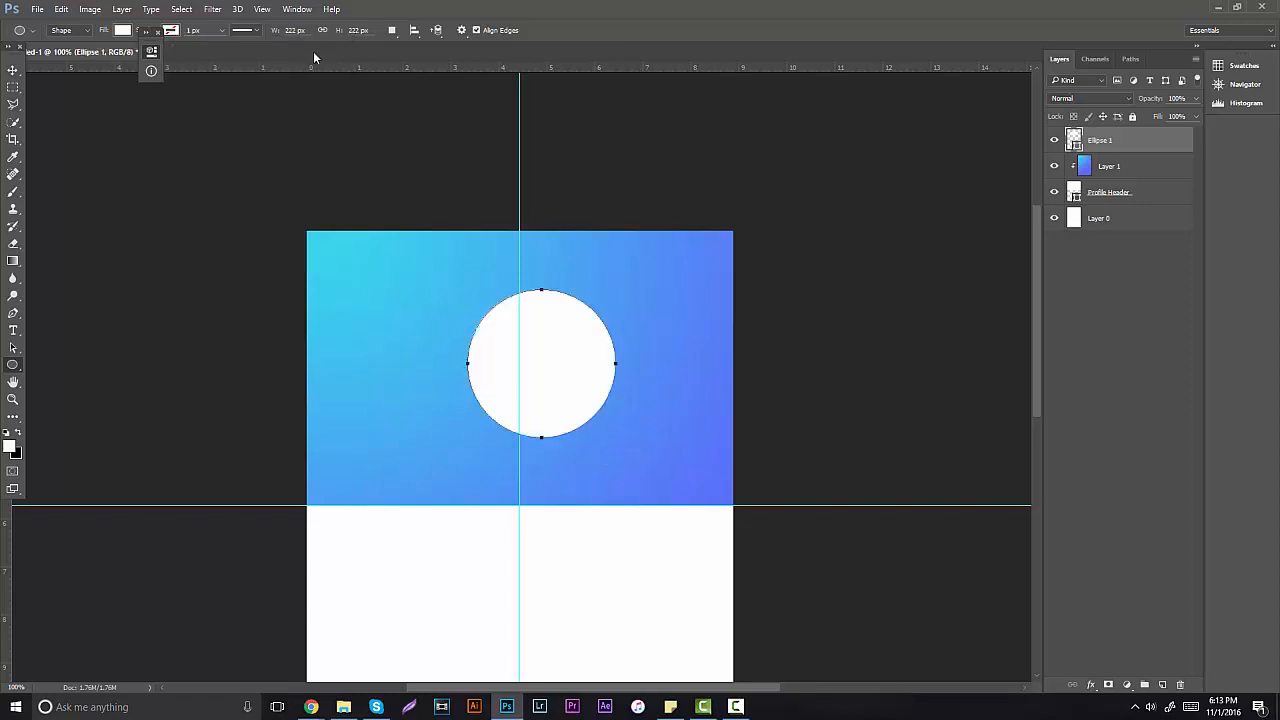
left_click(13, 72)
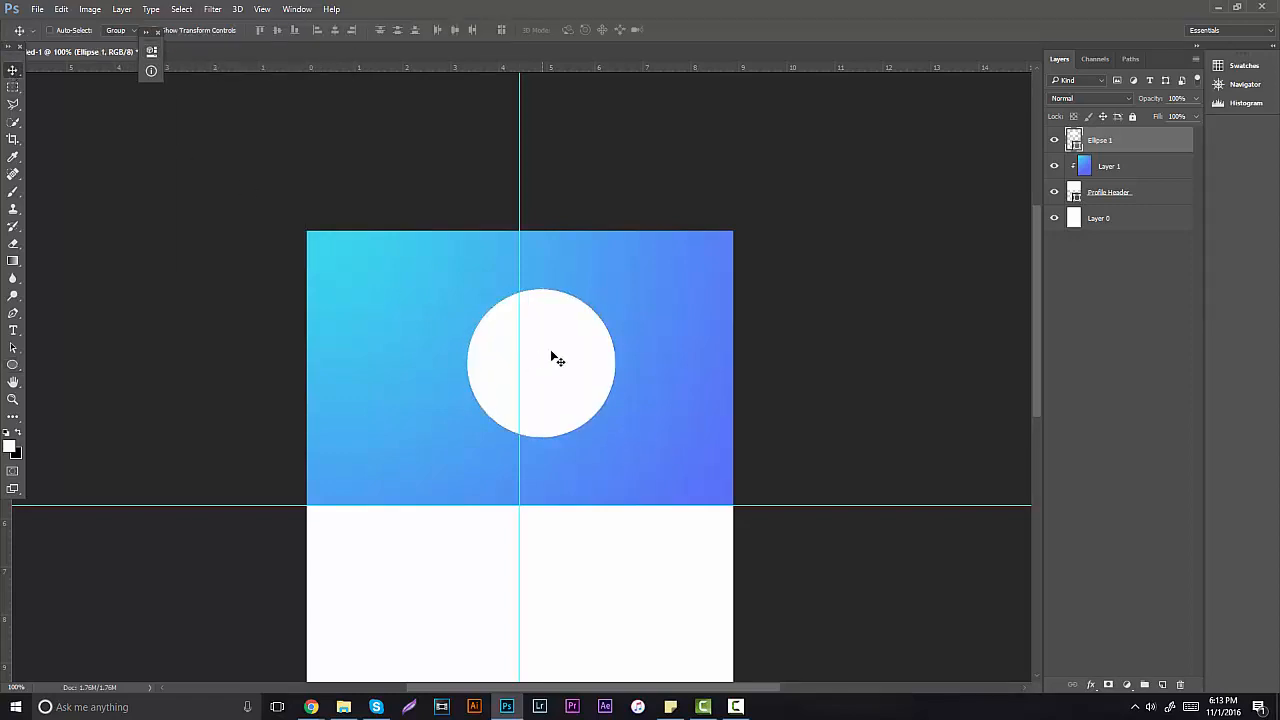
mouse_move(566, 352)
left_mouse_down()
mouse_move(588, 374)
mouse_move(578, 365)
mouse_move(571, 388)
mouse_move(573, 354)
left_mouse_up()
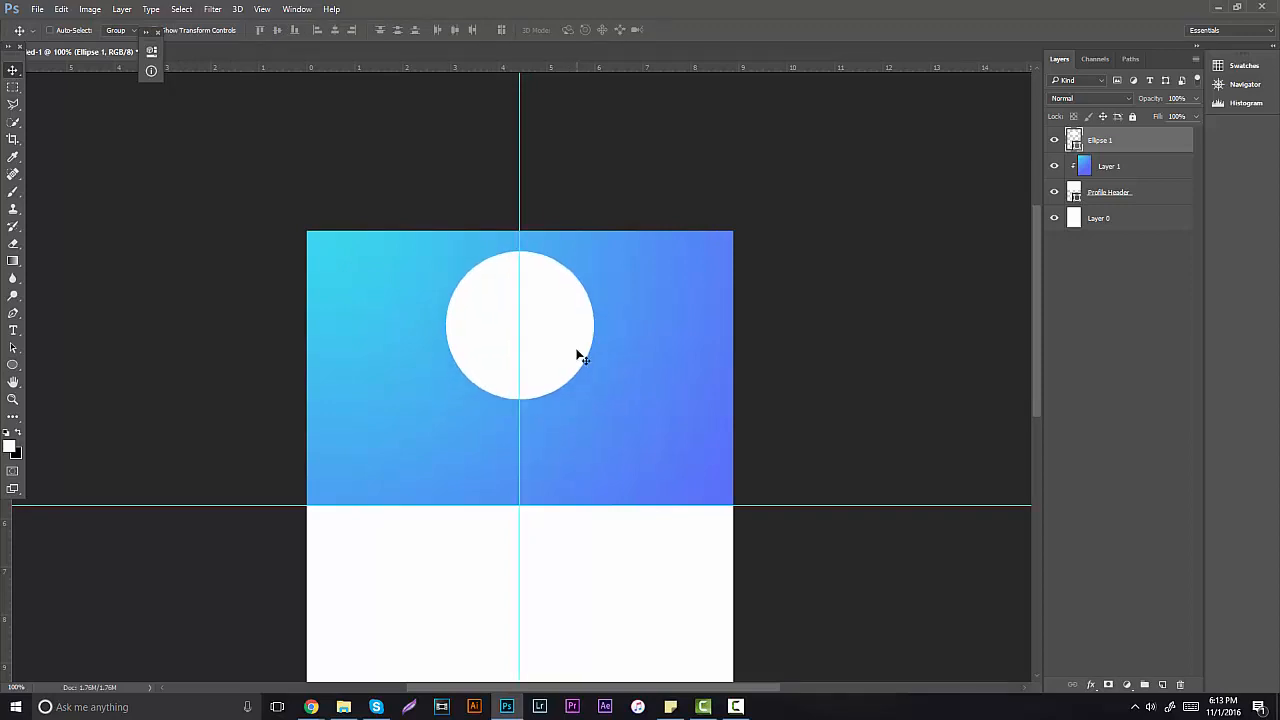
Step: Shrink the white circle slightly, move it a little higher, and hide the guides
key("ctrl")
key("ctrl+t")
left_click_drag(603, 255, 576, 298)
left_click_drag(542, 320, 560, 322)
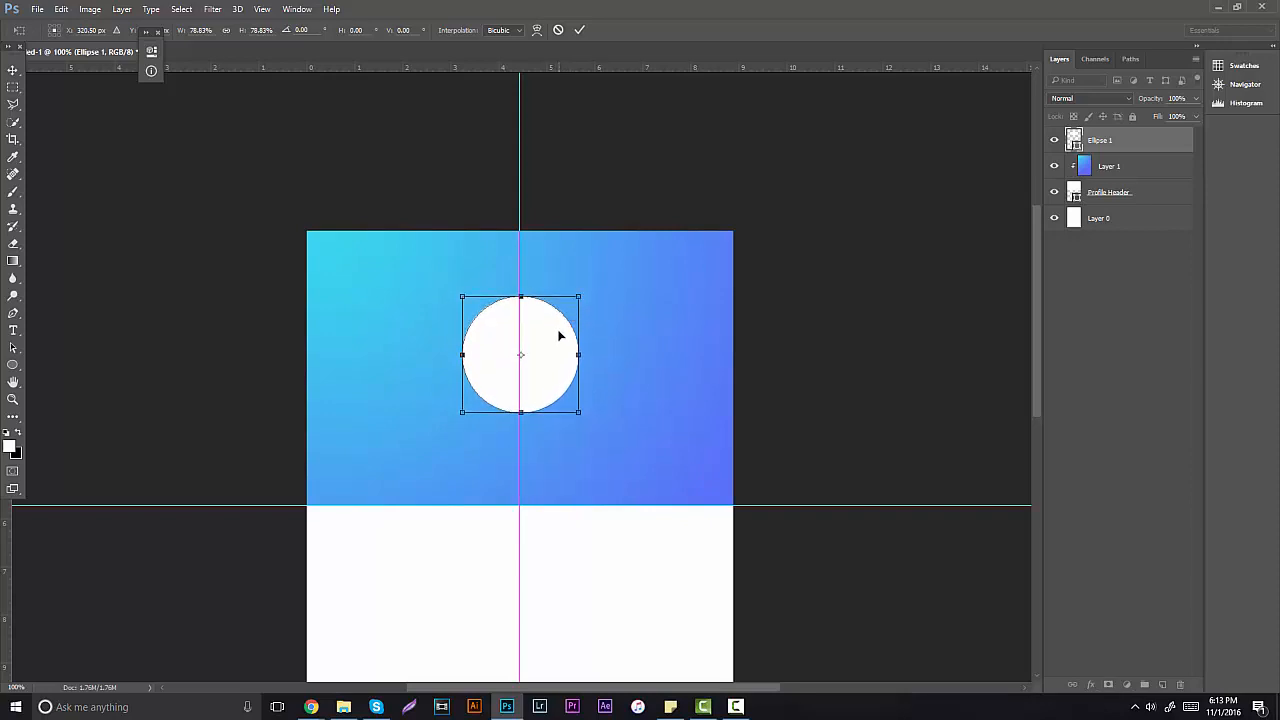
key("Escape")
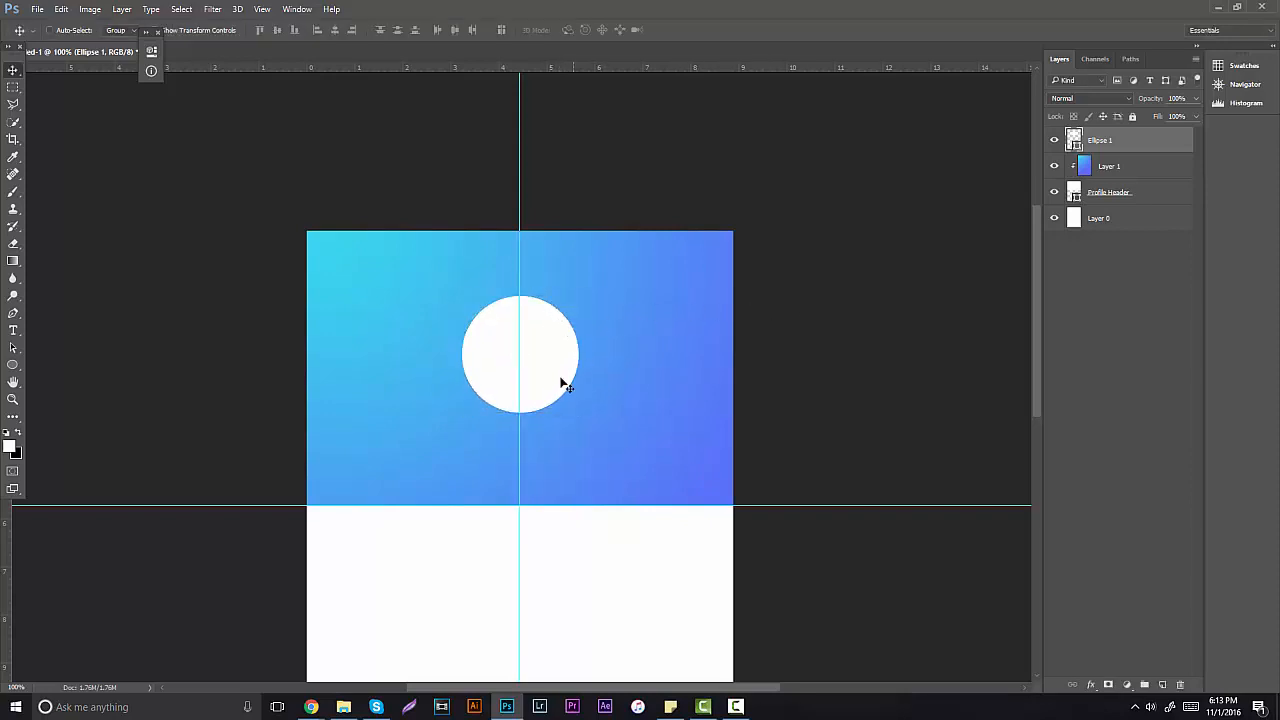
left_click_drag(561, 382, 563, 371)
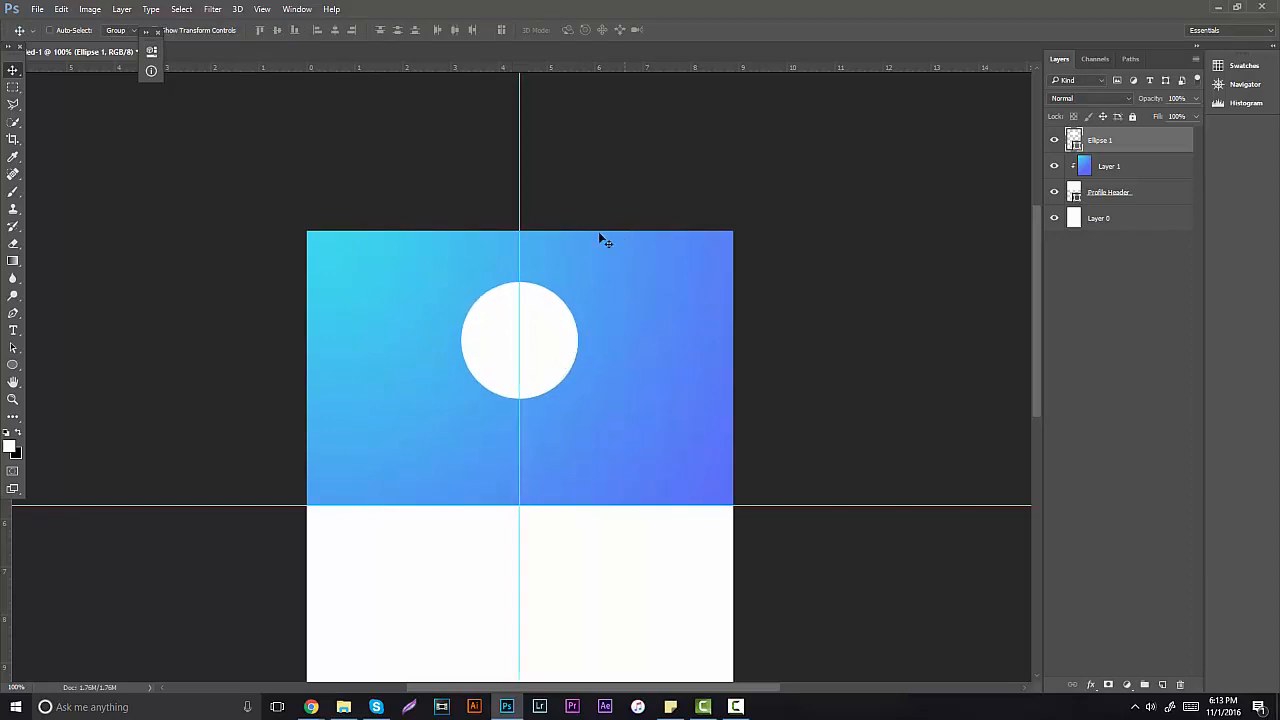
key("ctrl+semicolon")
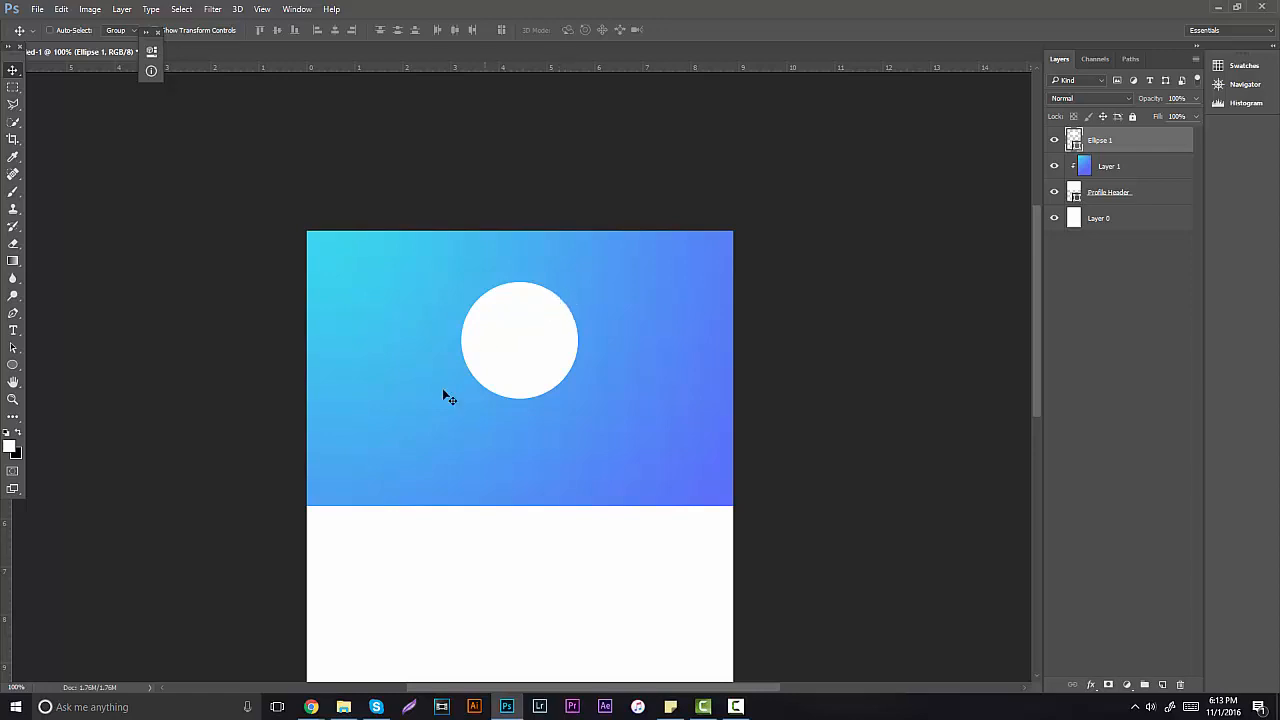
Step: Rename the Ellipse 1 layer to 'Profile iamge'
double_click(1100, 141)
type("P")
type("rofile iamge")
key("Return")
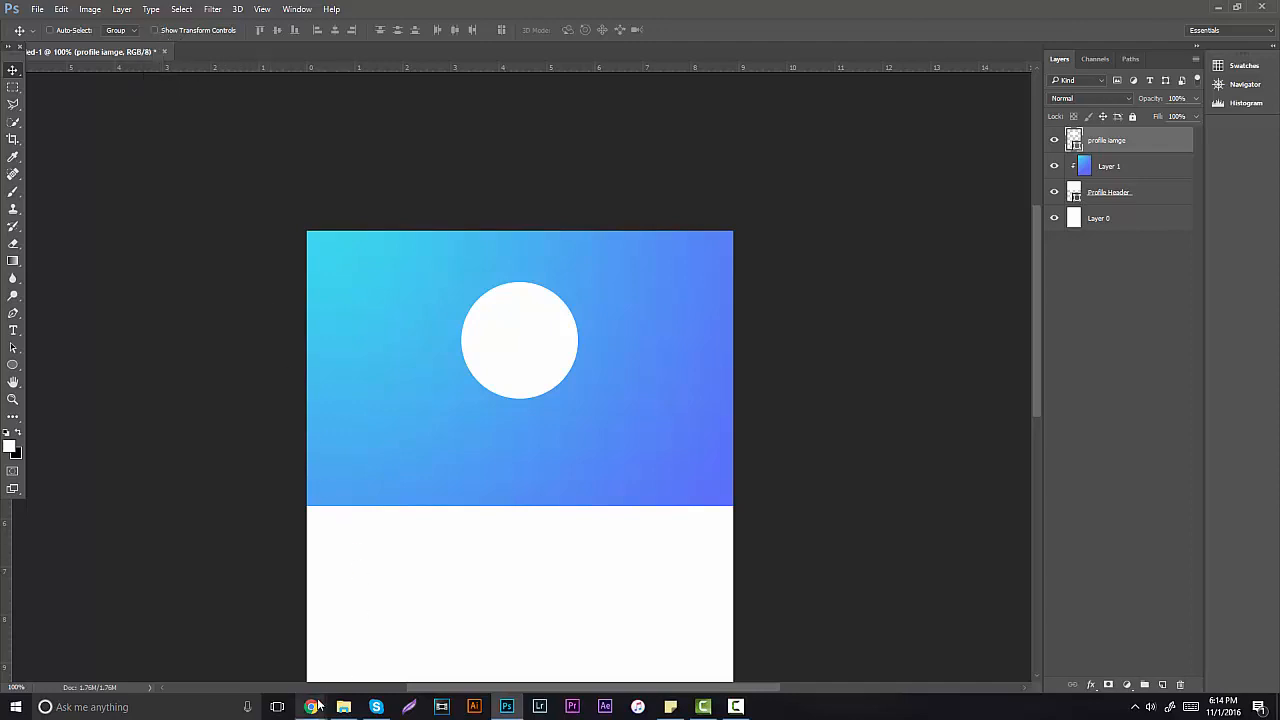
Step: In Chrome, search Google Images for 'profile picture black and white'
mouse_move(311, 706)
left_click(166, 594)
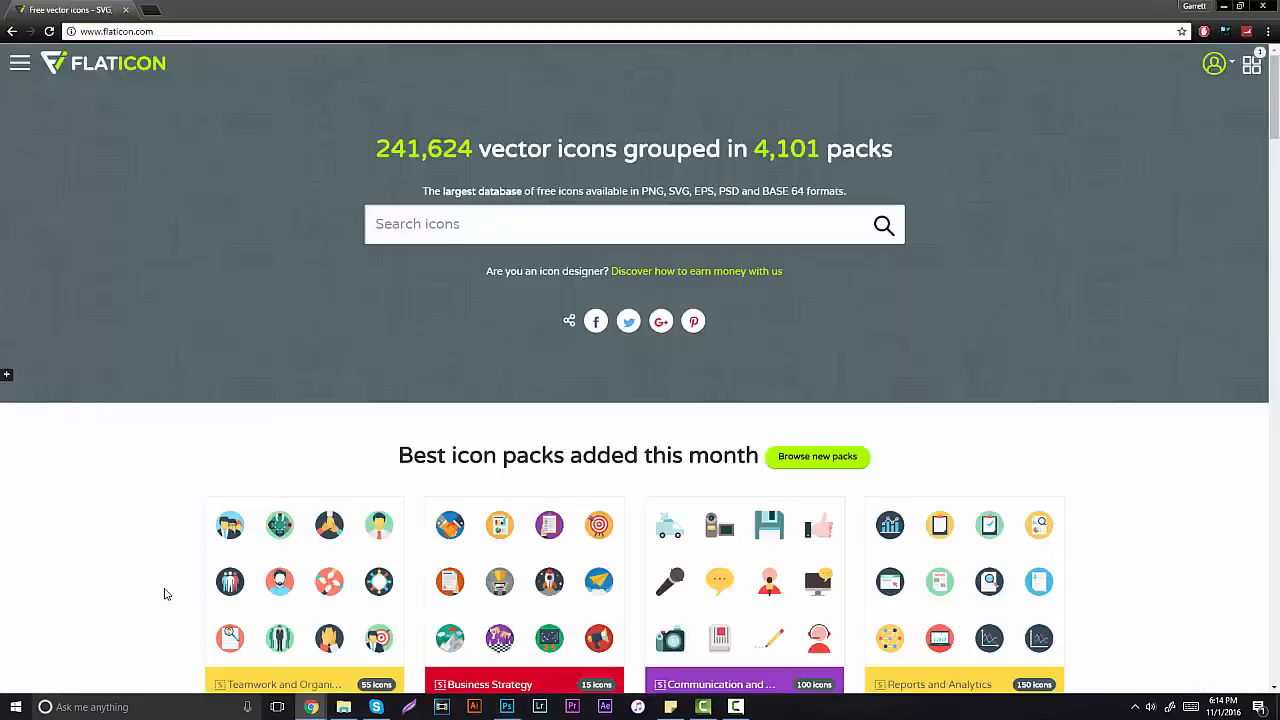
left_click(149, 10)
type("profil")
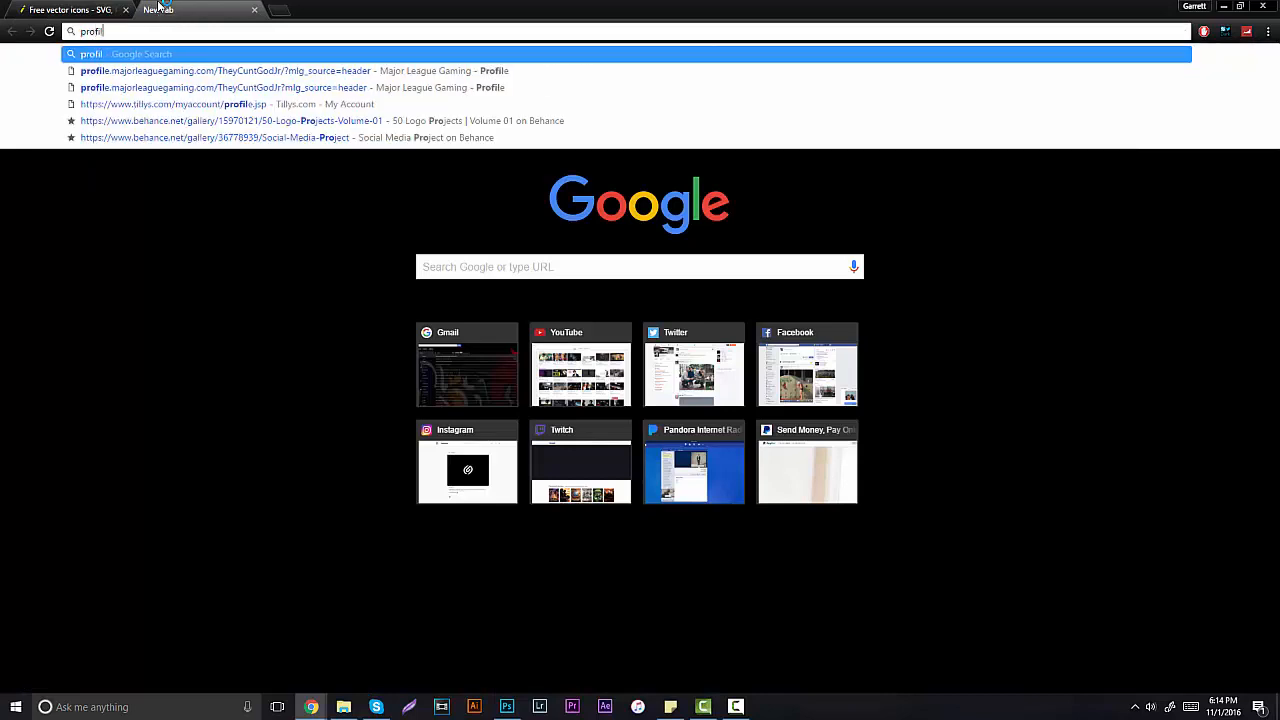
type("e picture black and white")
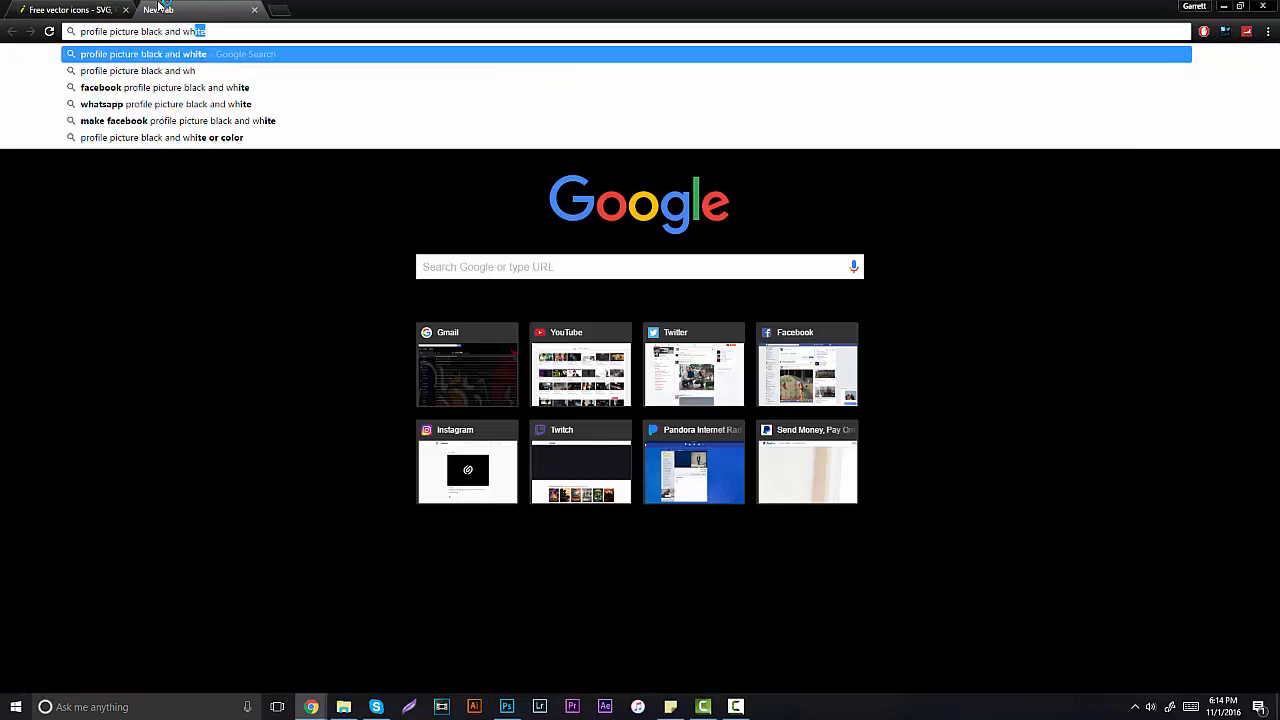
key("Return")
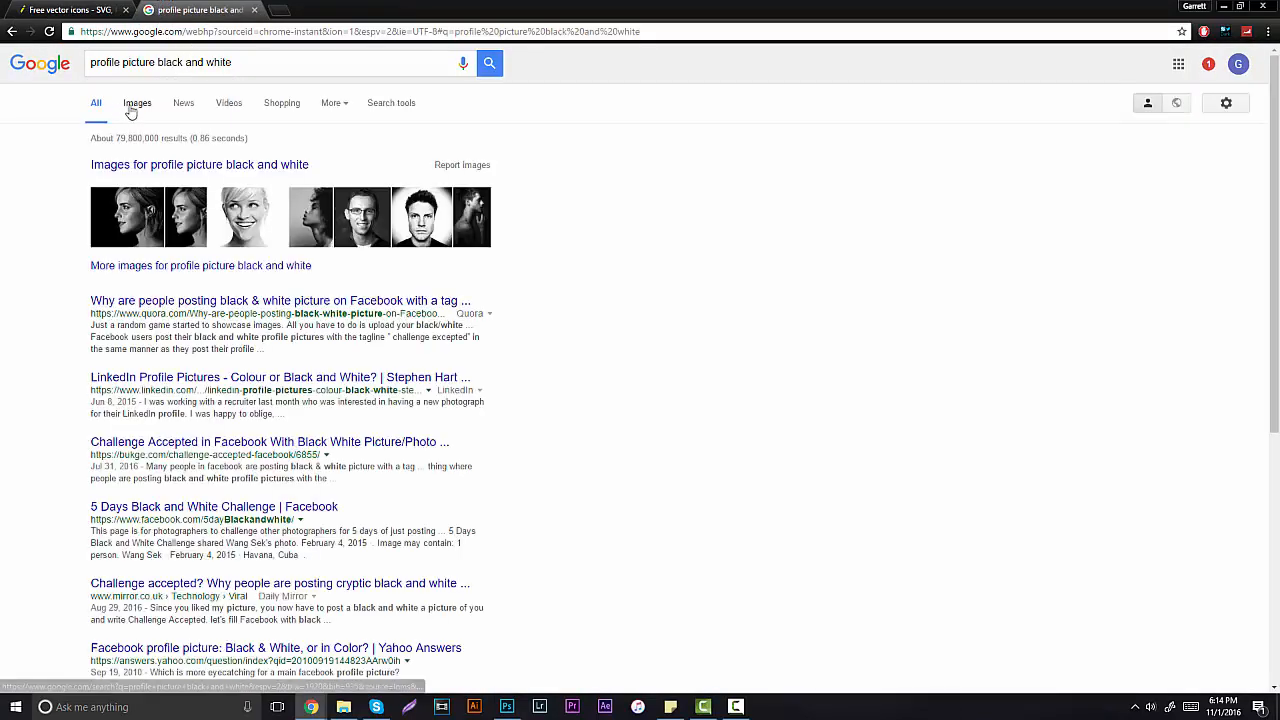
left_click(133, 106)
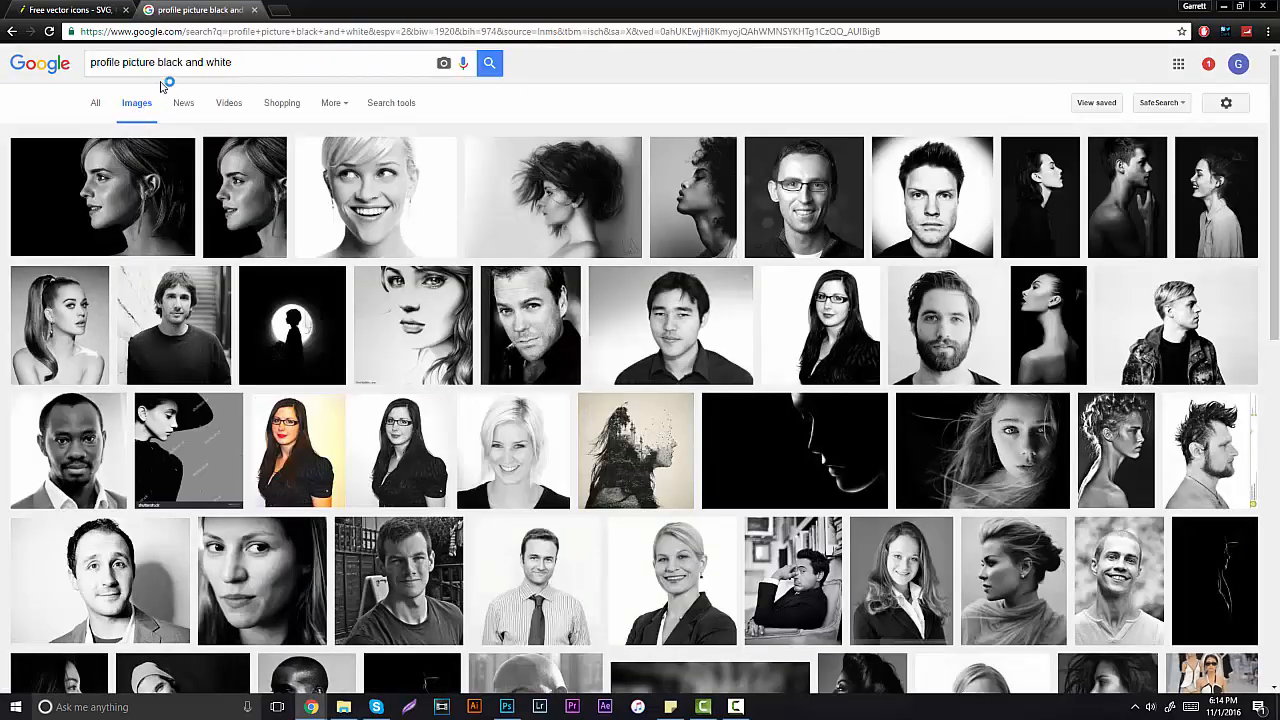
Step: Change the image search to 'adidas original photography'
double_click(243, 57)
triple_click(252, 57)
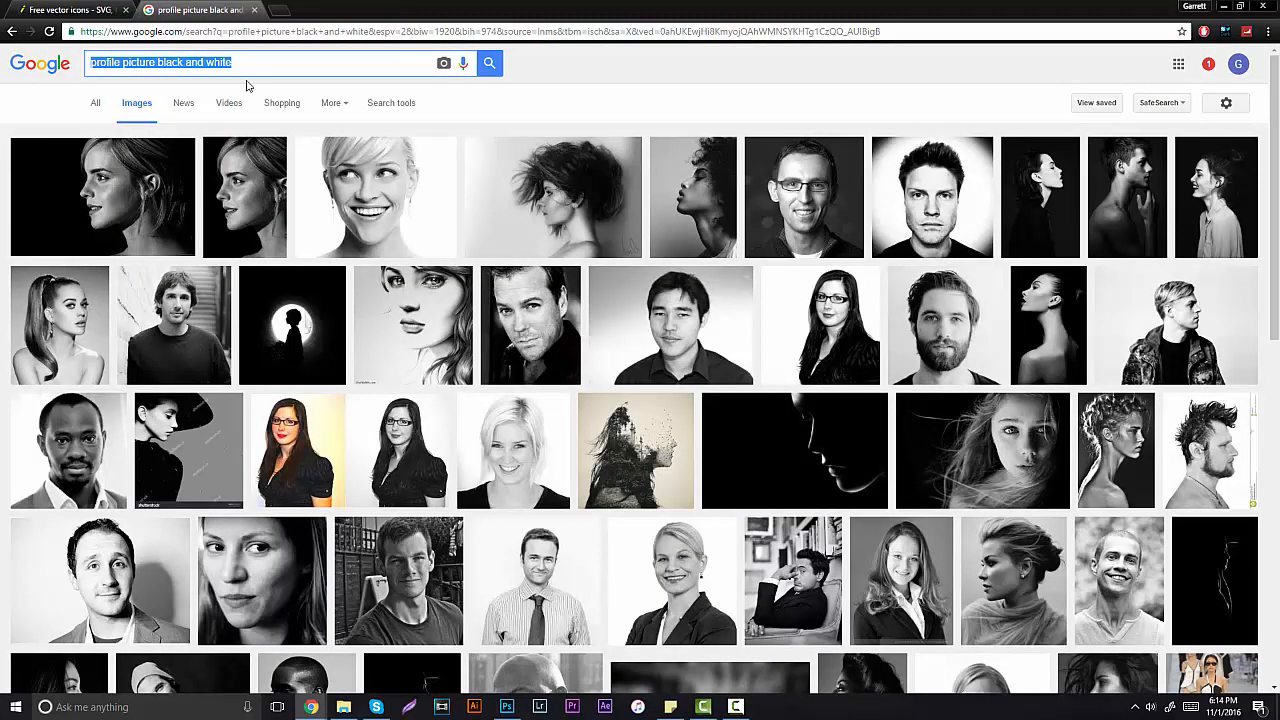
type("adidas oprig")
key("BackSpace")
key("BackSpace")
key("BackSpace")
key("BackSpace")
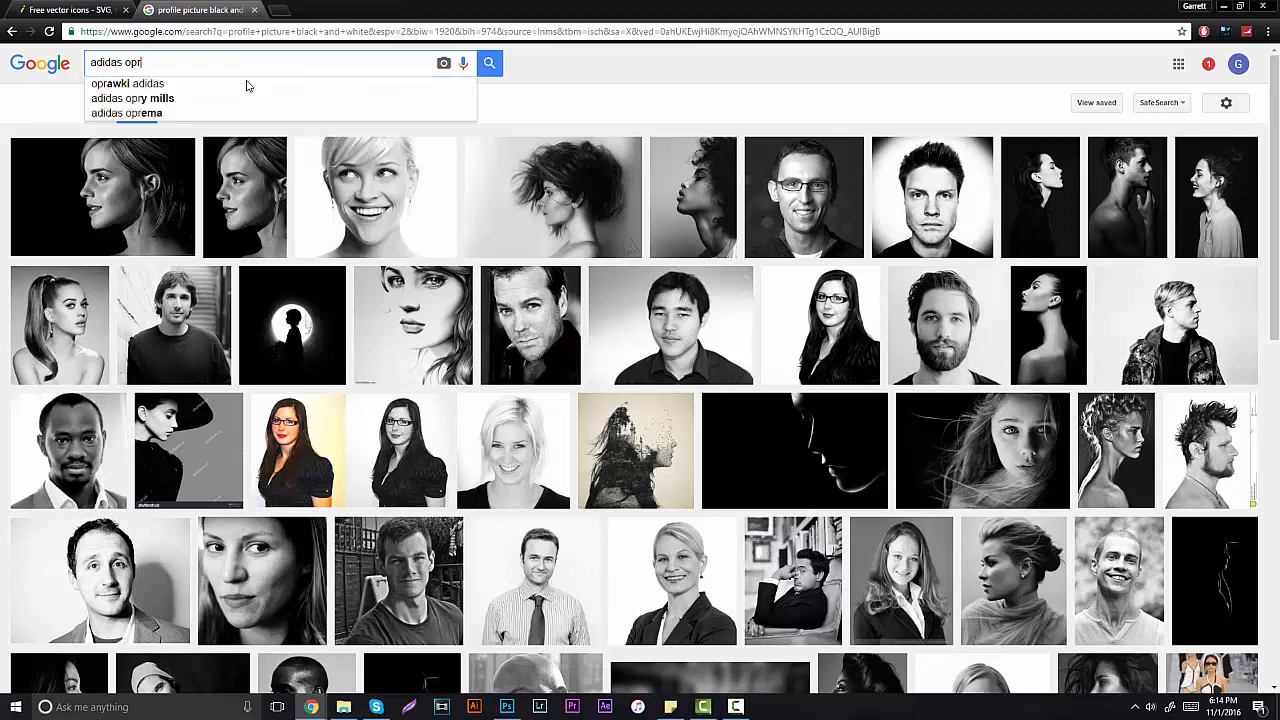
type("riginal")
key("Return")
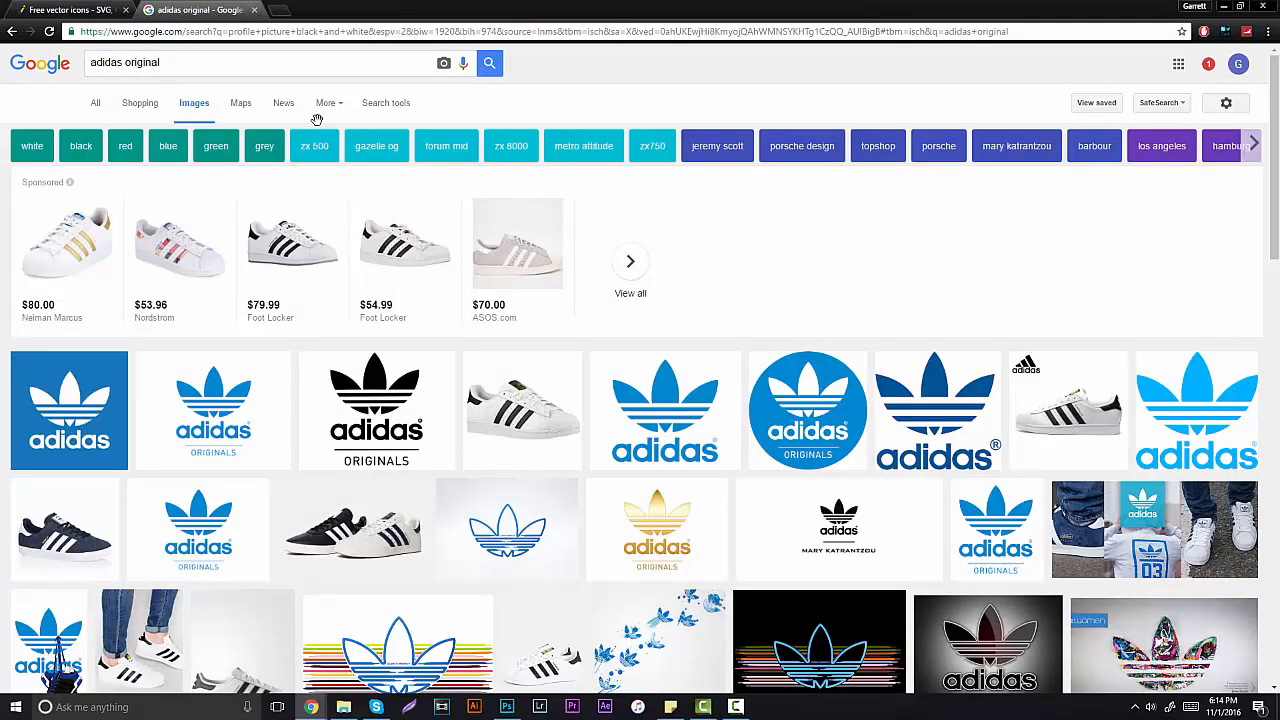
left_click(283, 68)
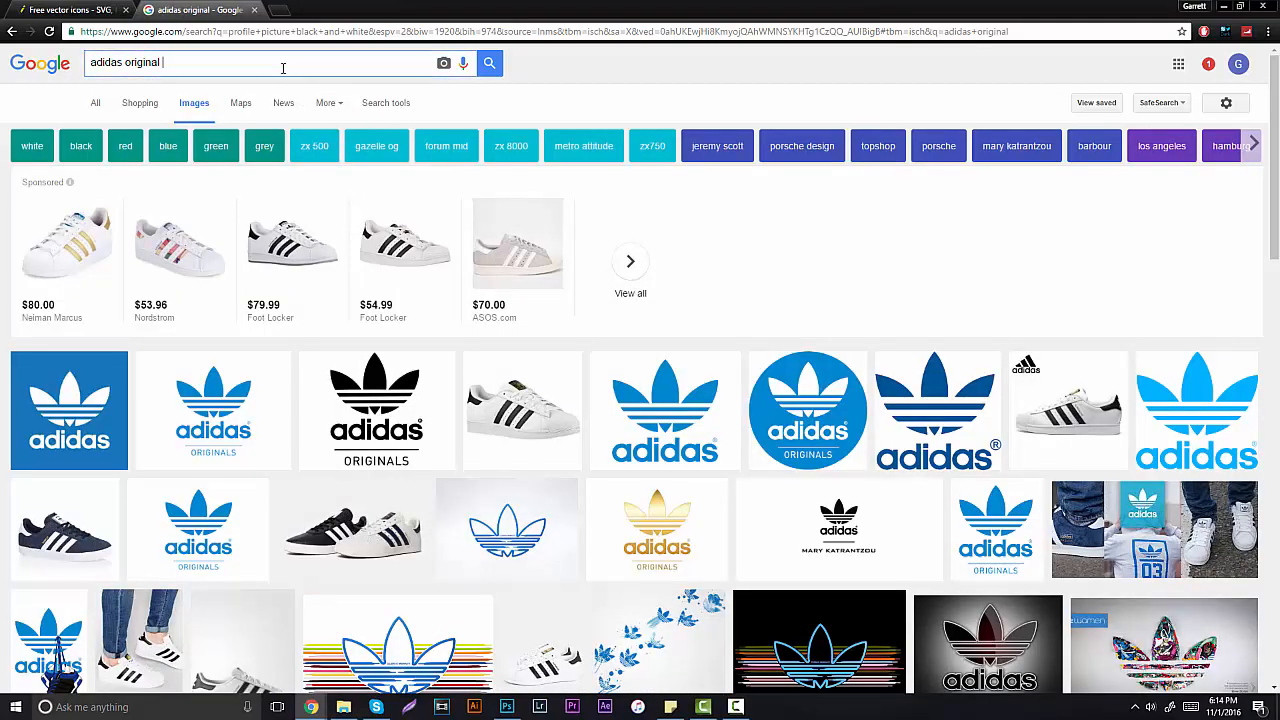
type("photoge")
key("Return")
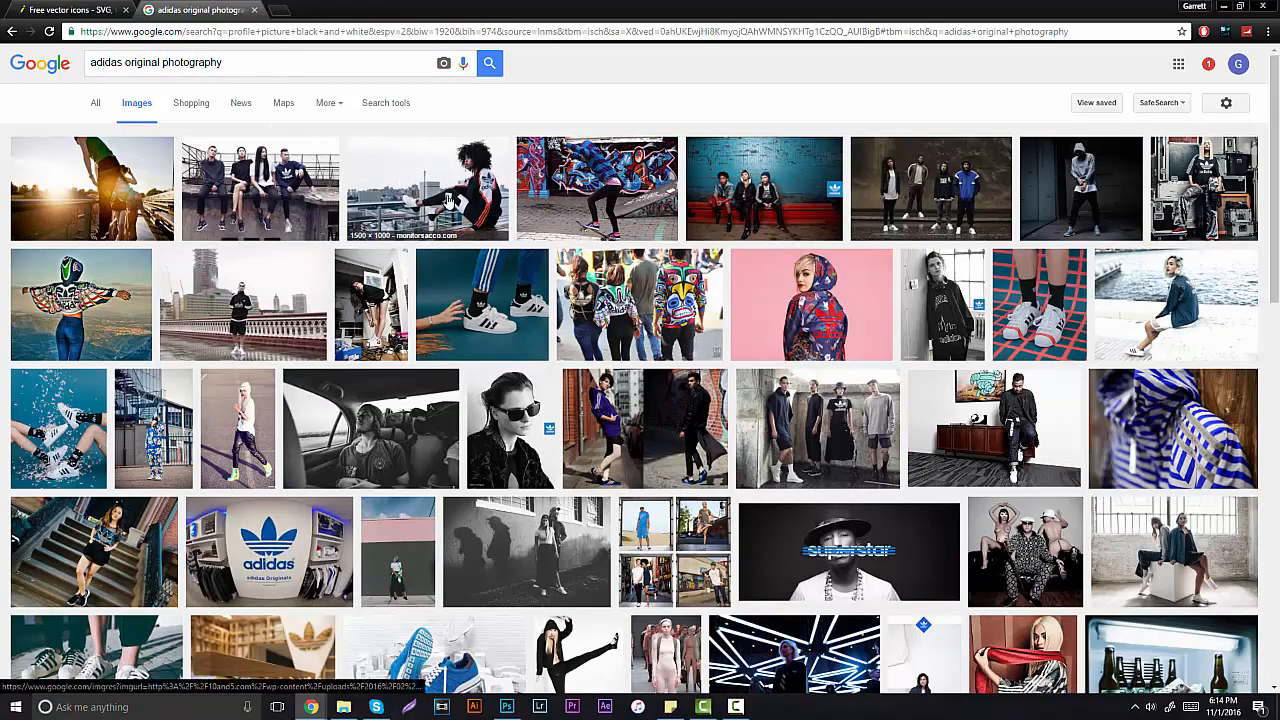
Step: Copy the full-size hooded-figure photo and return to Photoshop
left_click(1078, 195)
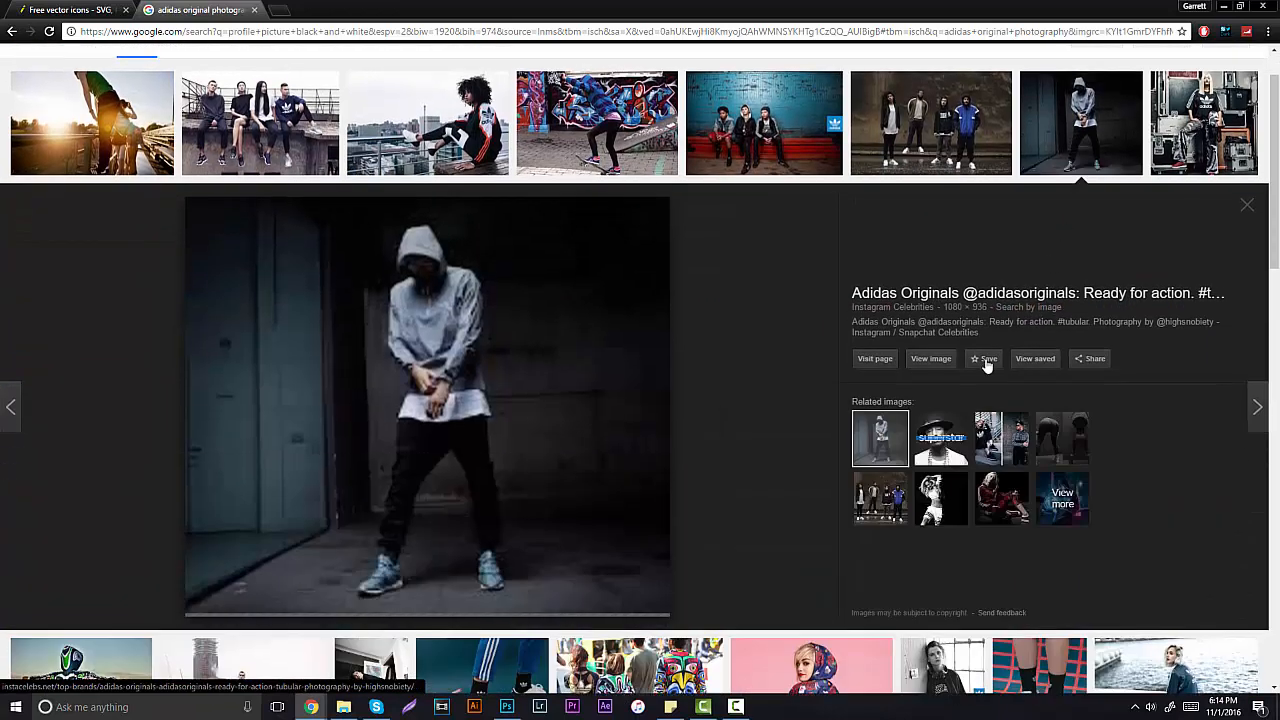
left_click(938, 356)
right_click(368, 210)
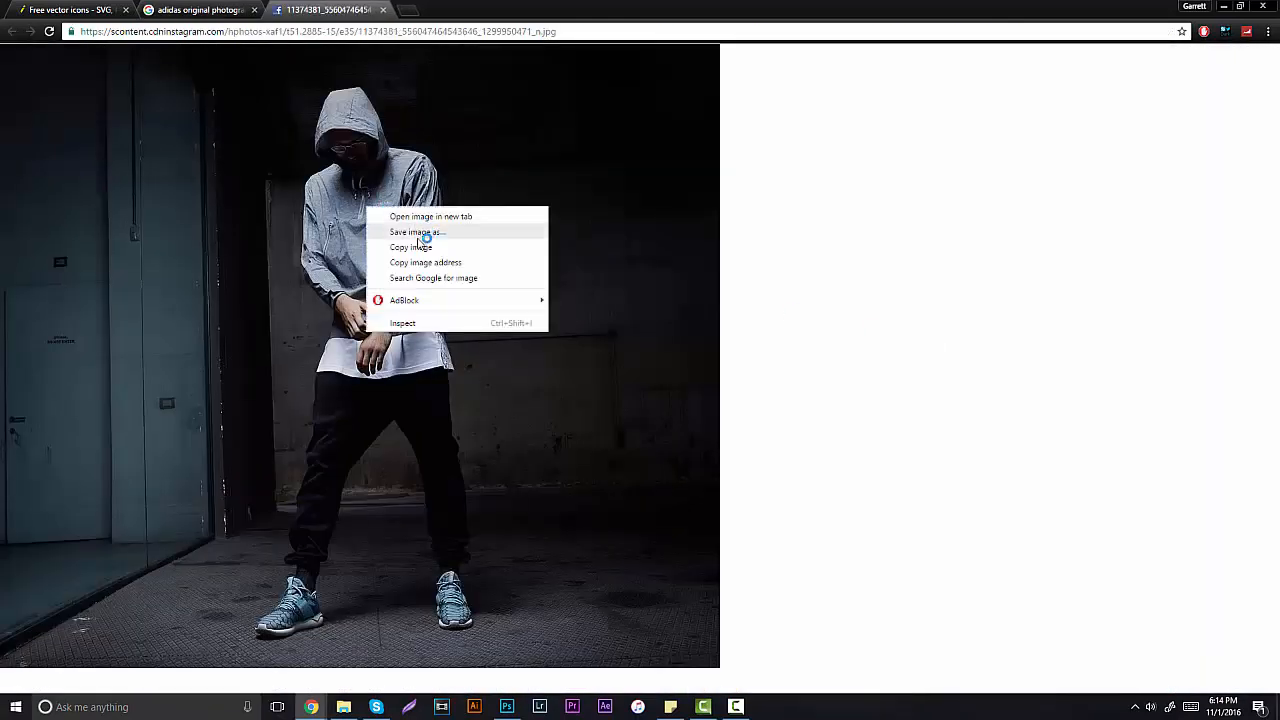
left_click(420, 246)
left_click(507, 706)
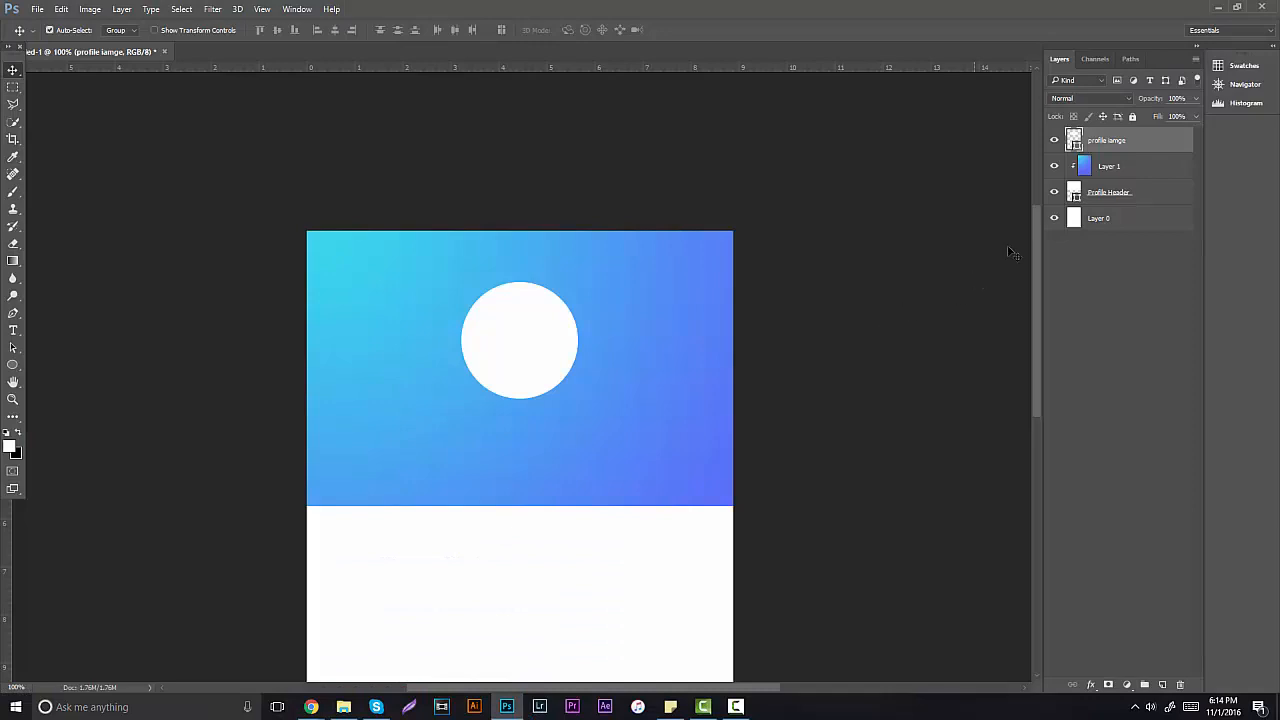
Step: Paste the hooded-figure photo as Layer 2, clip it to the circle, and scale it to fit
key("ctrl+v")
left_click(1120, 153, "alt")
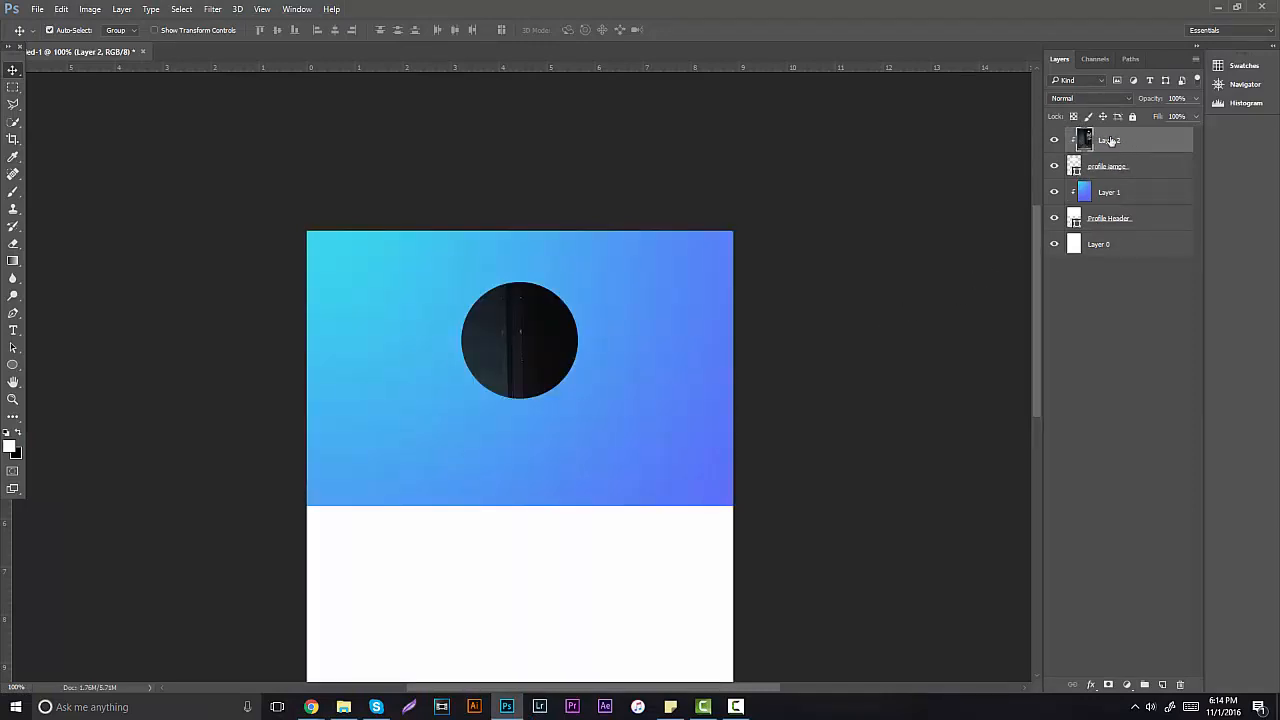
key("ctrl+t")
left_click_drag(307, 231, 820, 615)
left_click_drag(849, 677, 473, 300)
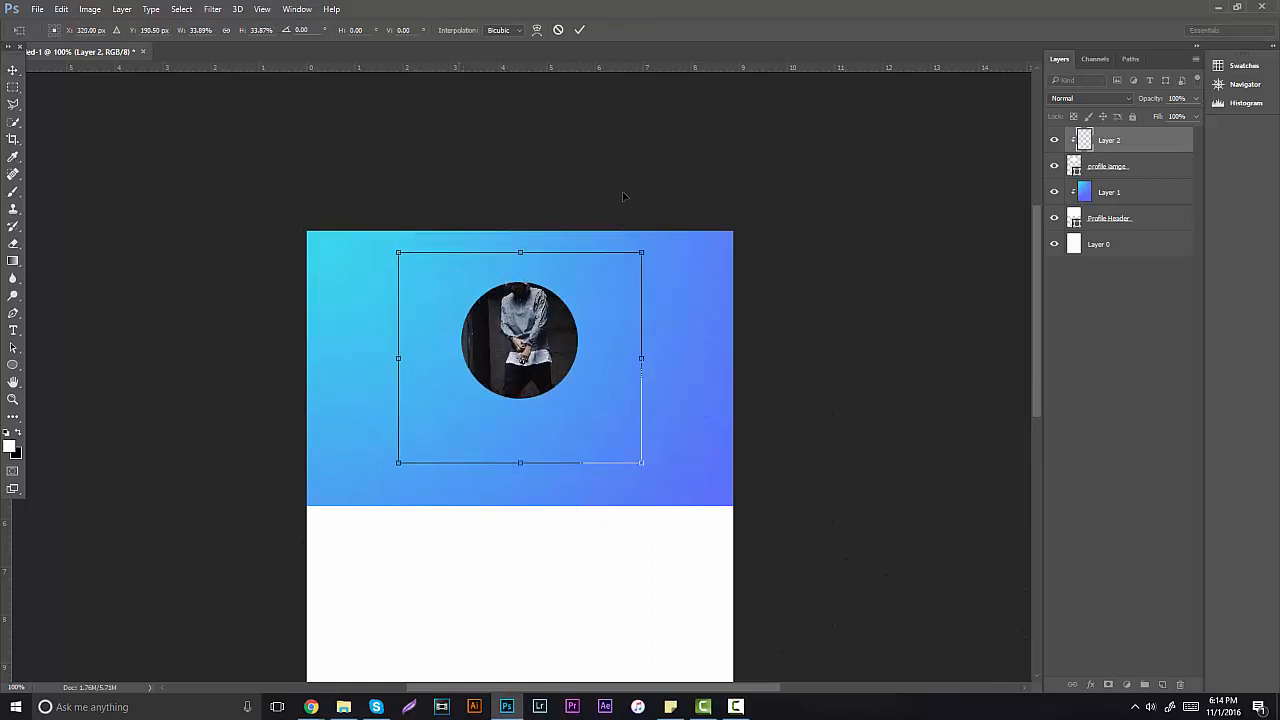
left_click_drag(643, 254, 543, 316)
left_click_drag(530, 357, 527, 306)
left_click_drag(525, 308, 583, 289)
left_click_drag(571, 308, 577, 304)
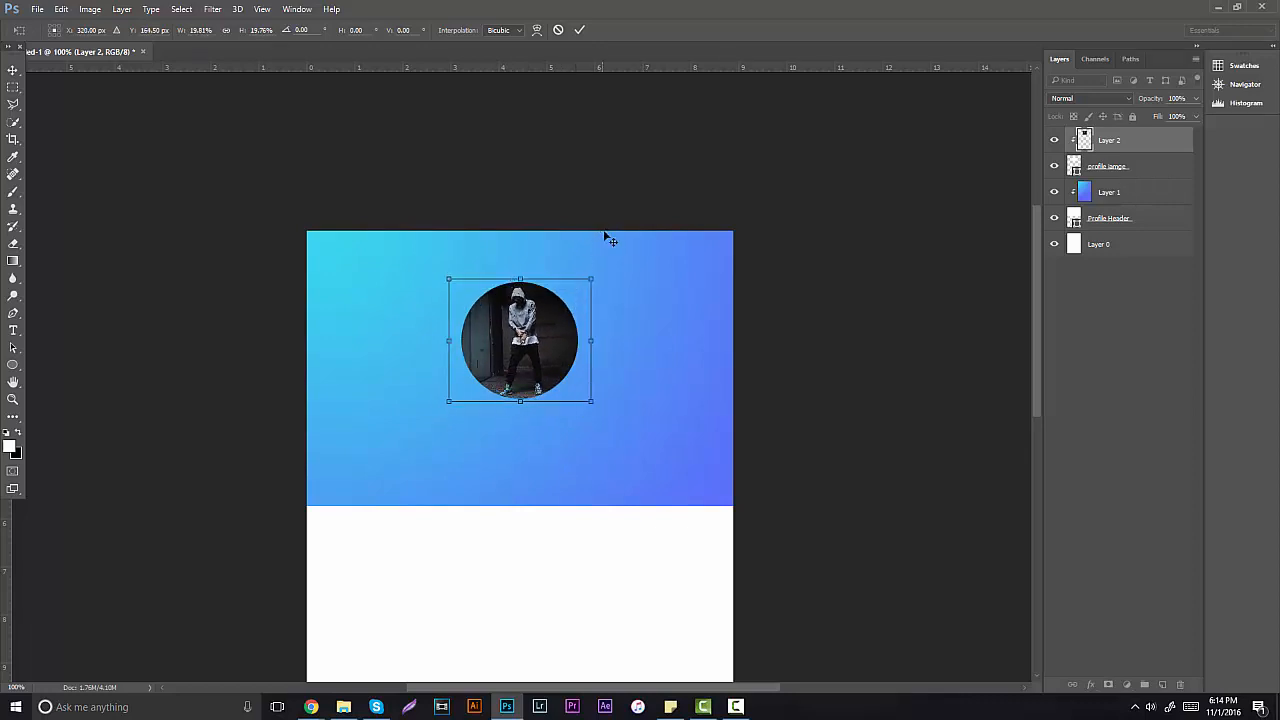
key("Return")
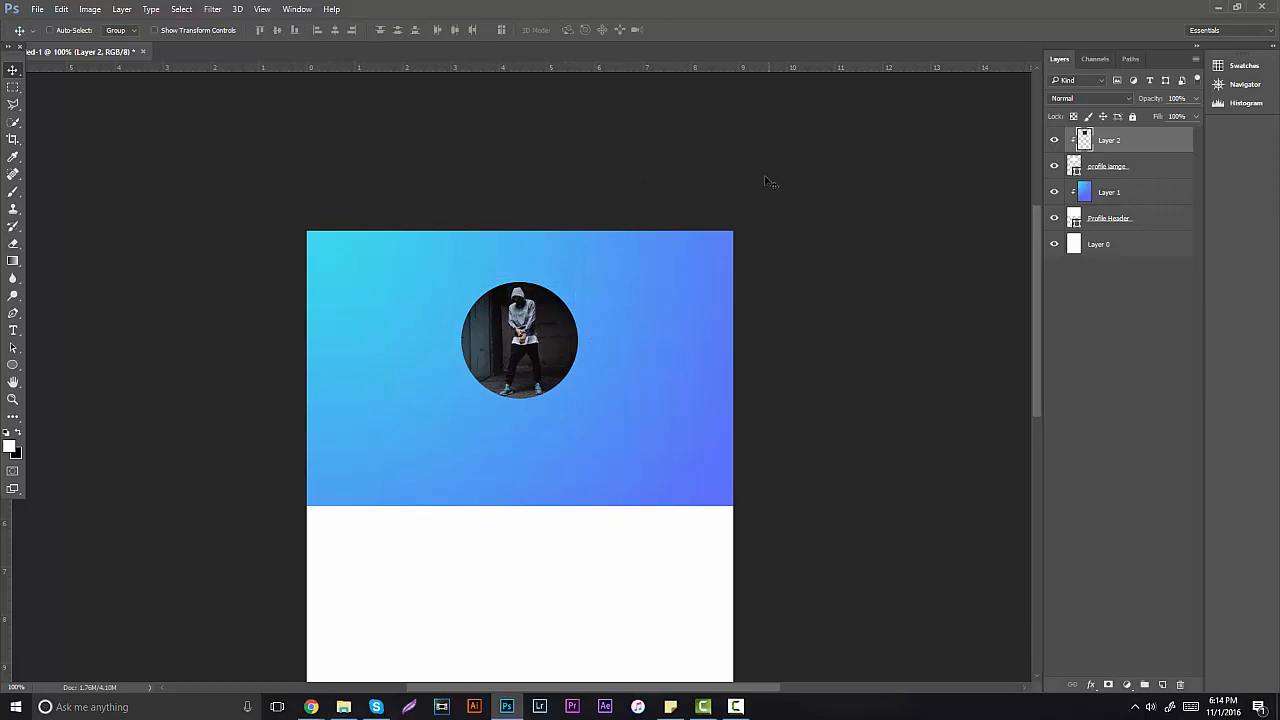
Step: Give the profile circle a white 6 px Outside stroke in Overlay at about 38% opacity
right_click(1122, 168)
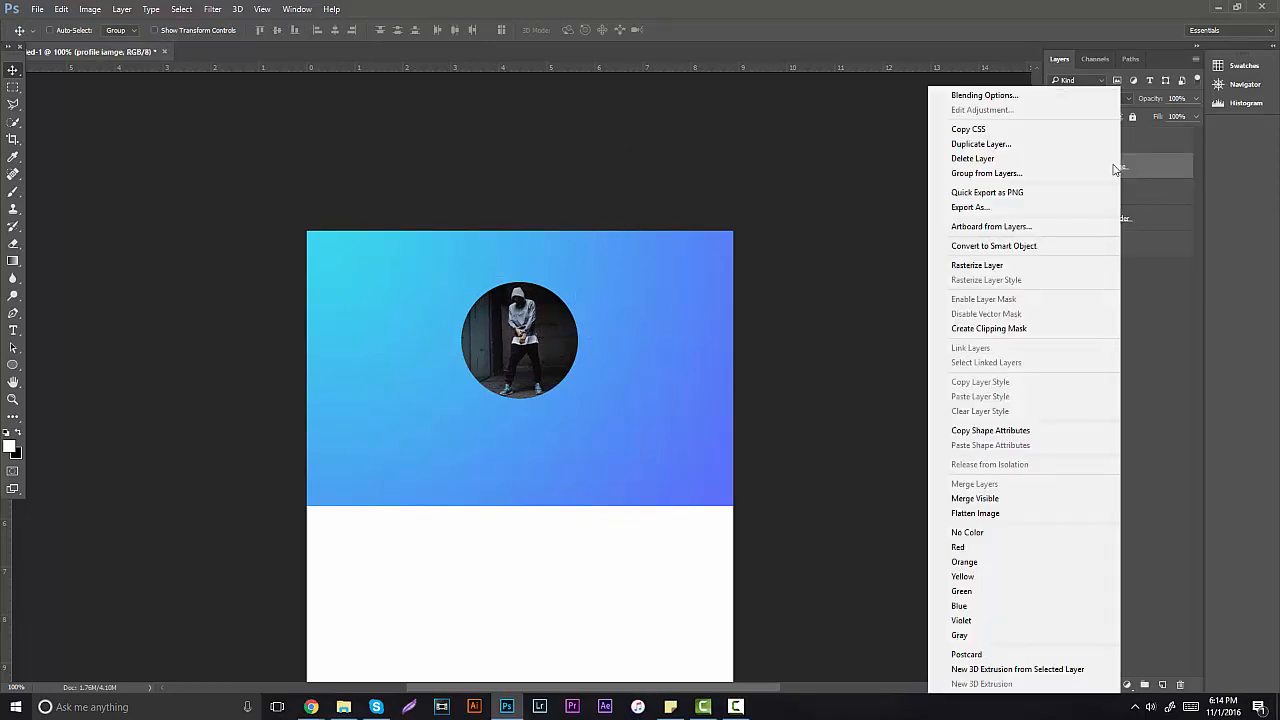
left_click(990, 94)
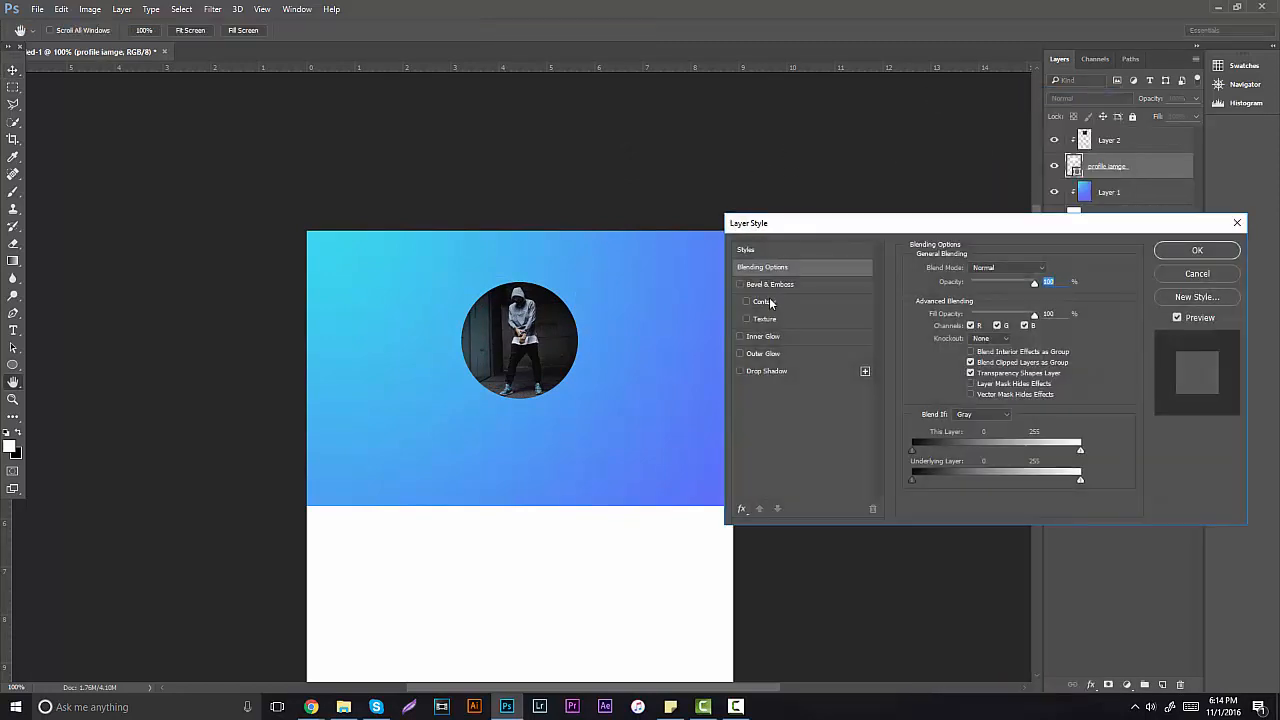
left_click(741, 510)
left_click(790, 345)
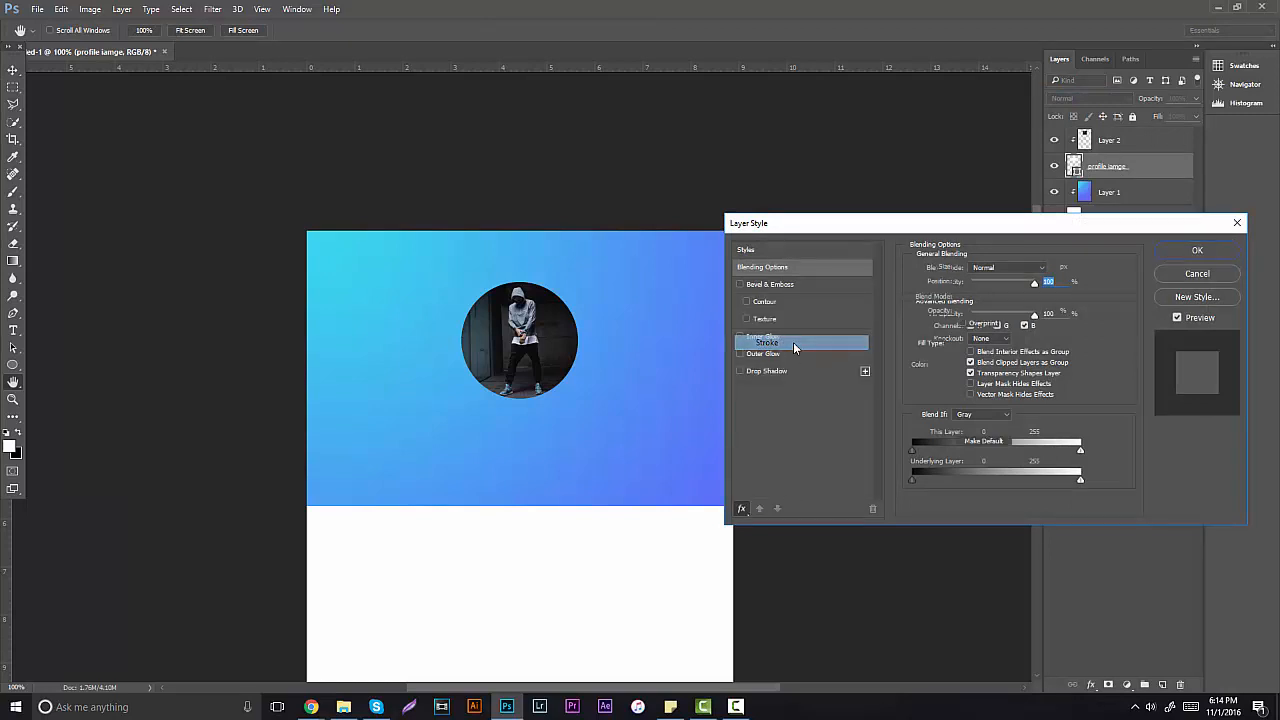
left_click(943, 366)
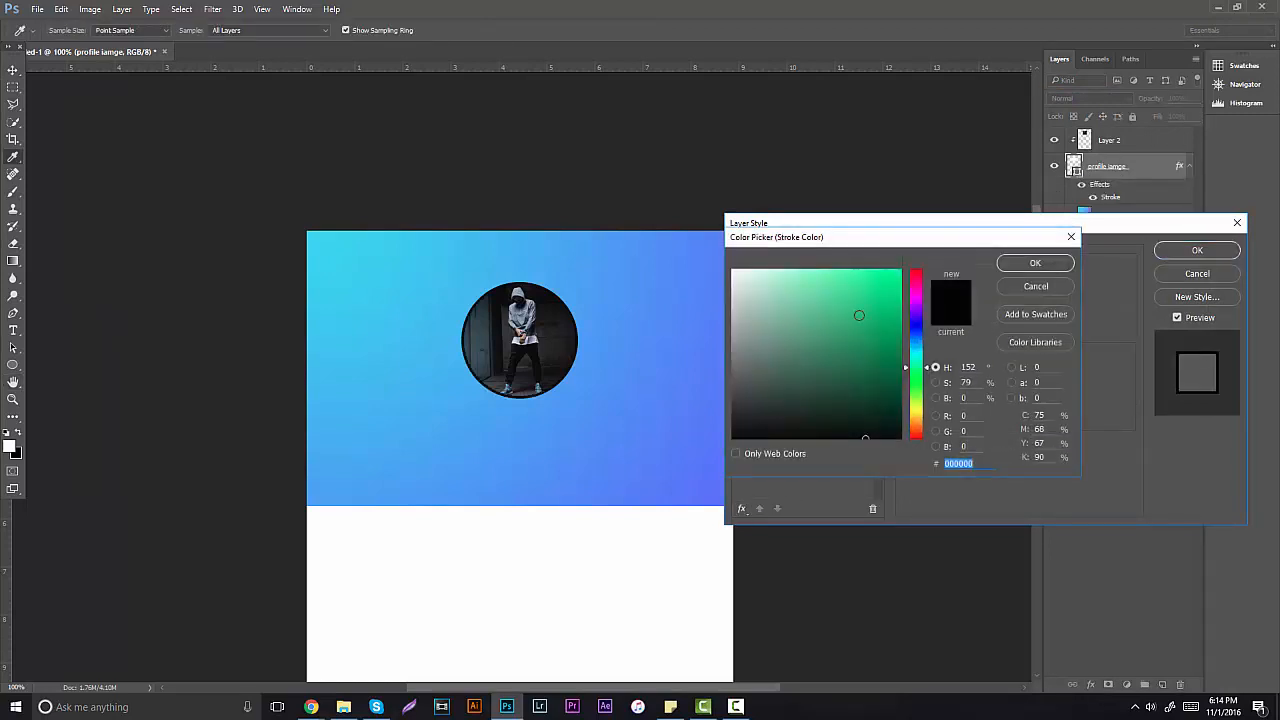
type("ffffff")
left_click(1022, 262)
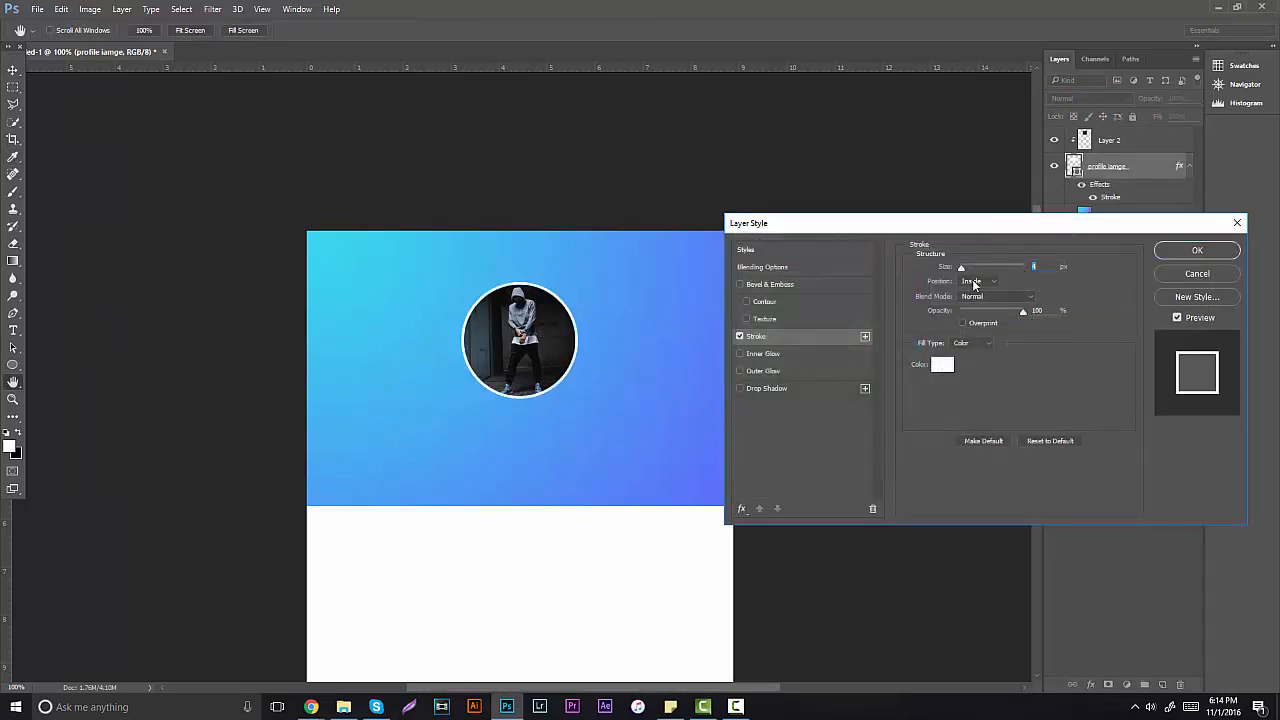
left_click(972, 280)
left_click(969, 288)
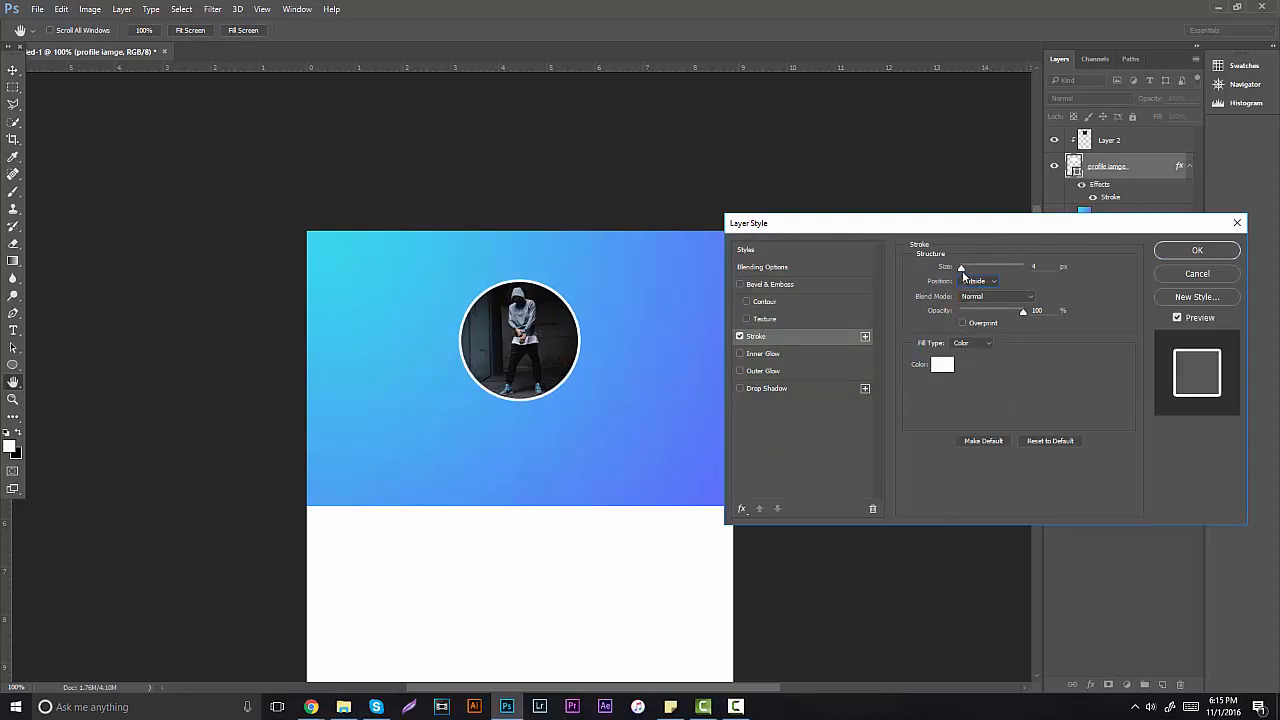
left_click_drag(962, 270, 963, 269)
mouse_move(1022, 312)
left_mouse_down()
mouse_move(972, 314)
mouse_move(988, 314)
left_mouse_up()
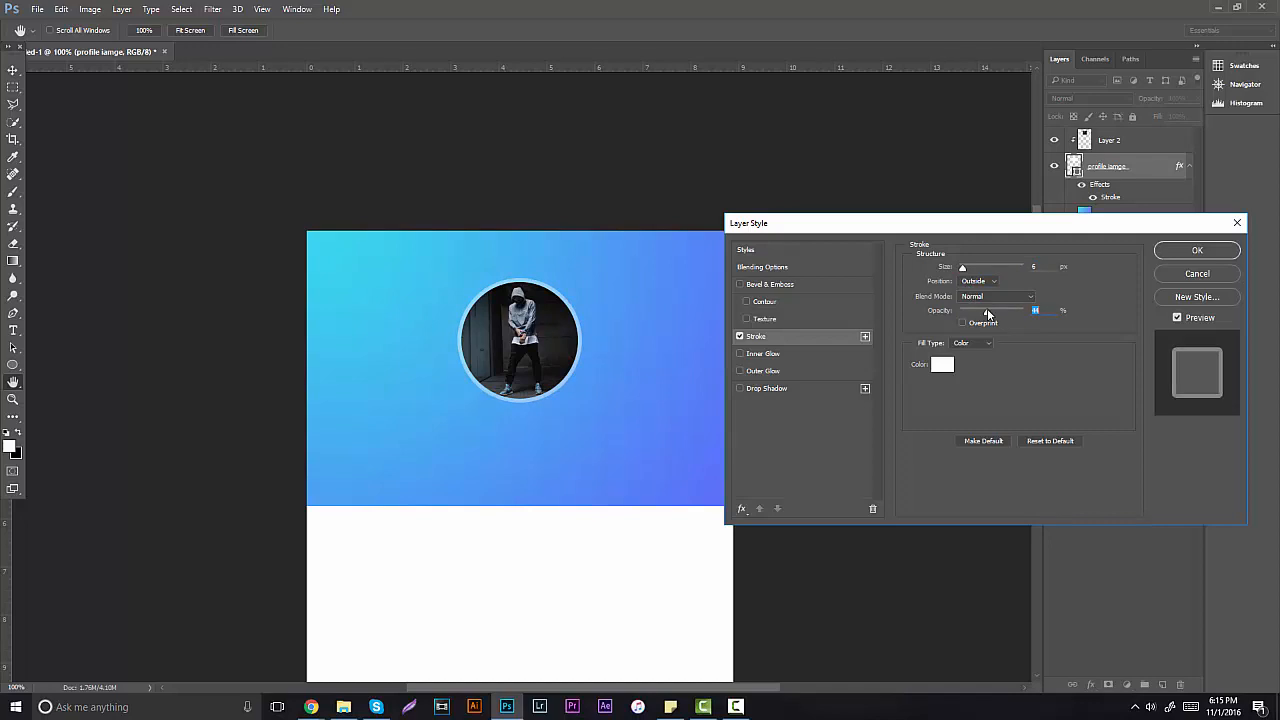
left_click(993, 296)
left_click(980, 381)
left_click_drag(983, 316, 1006, 318)
left_click(997, 296)
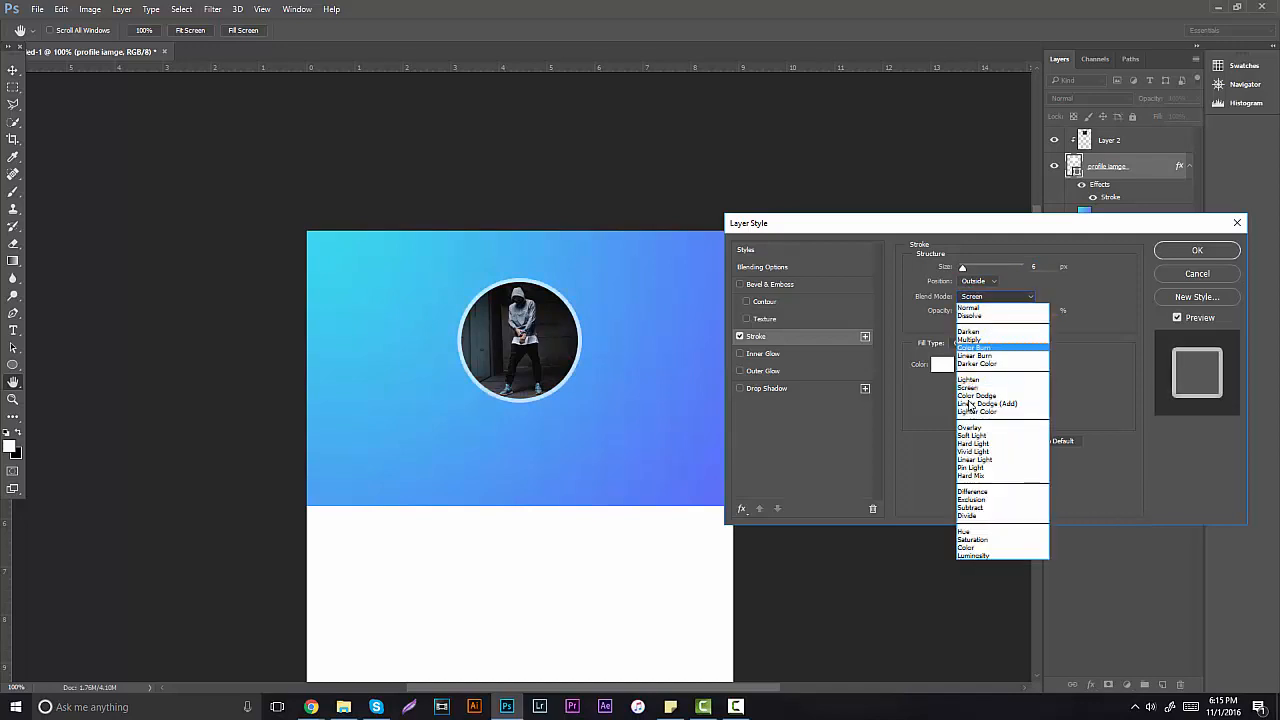
left_click(970, 427)
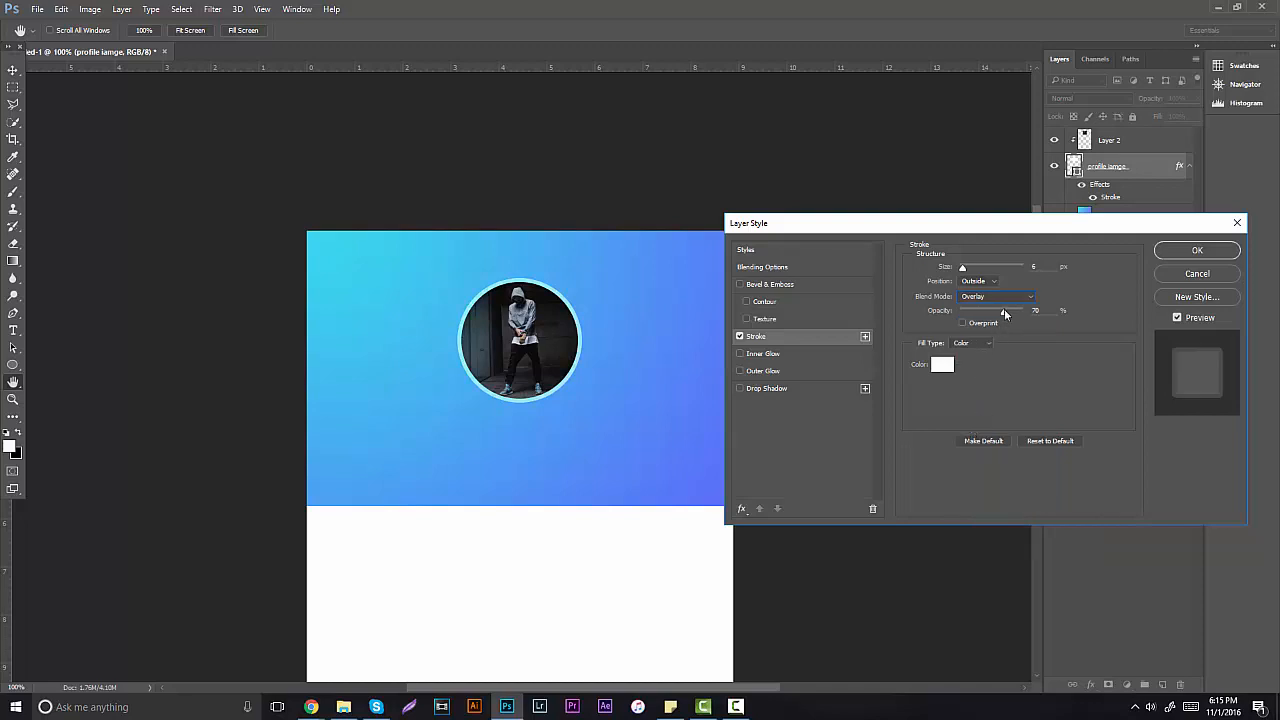
mouse_move(1004, 313)
left_mouse_down()
mouse_move(972, 314)
mouse_move(984, 314)
left_mouse_up()
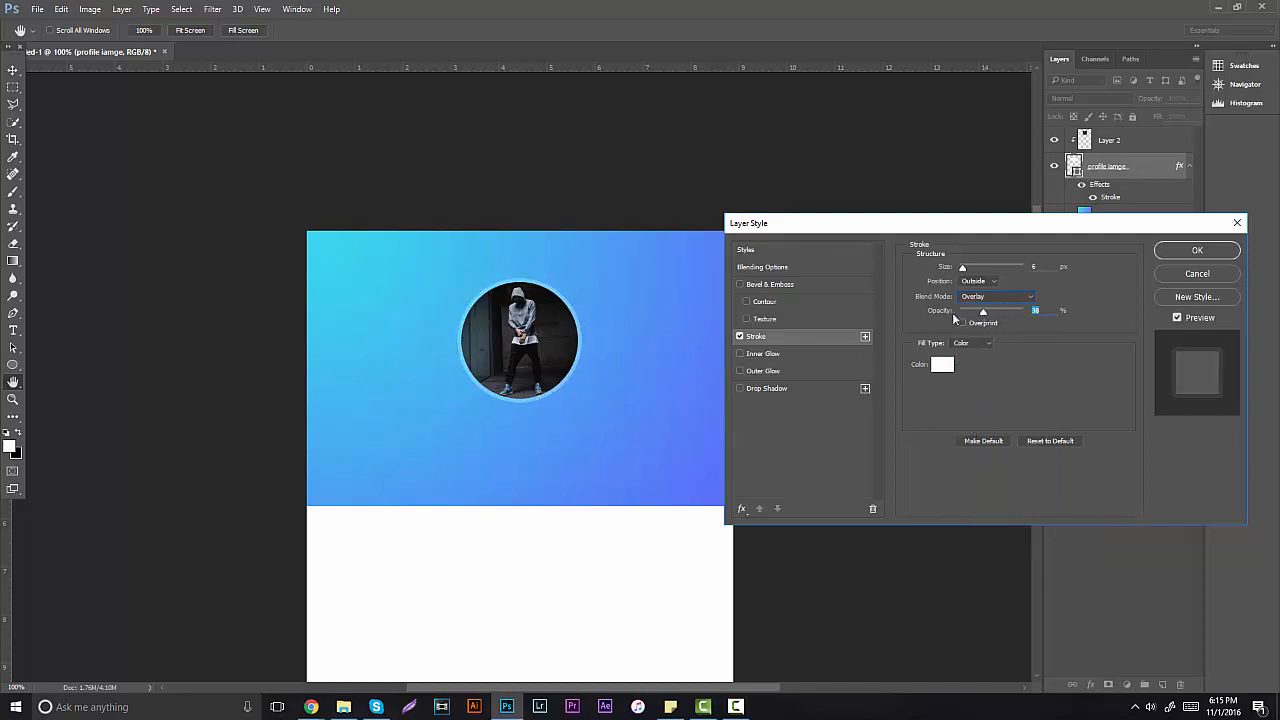
Step: Add a black Normal inner glow of 16 px and apply the layer style
left_click(777, 355)
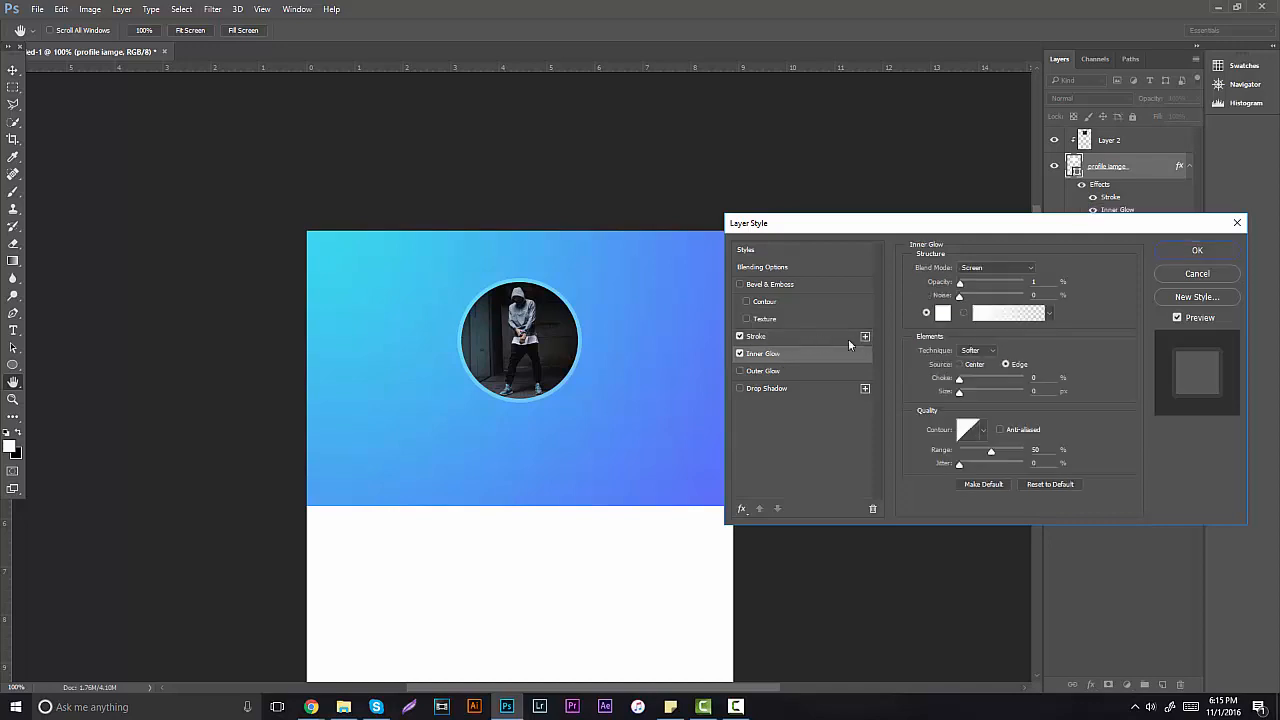
left_click(945, 313)
type("000000")
left_click(1037, 264)
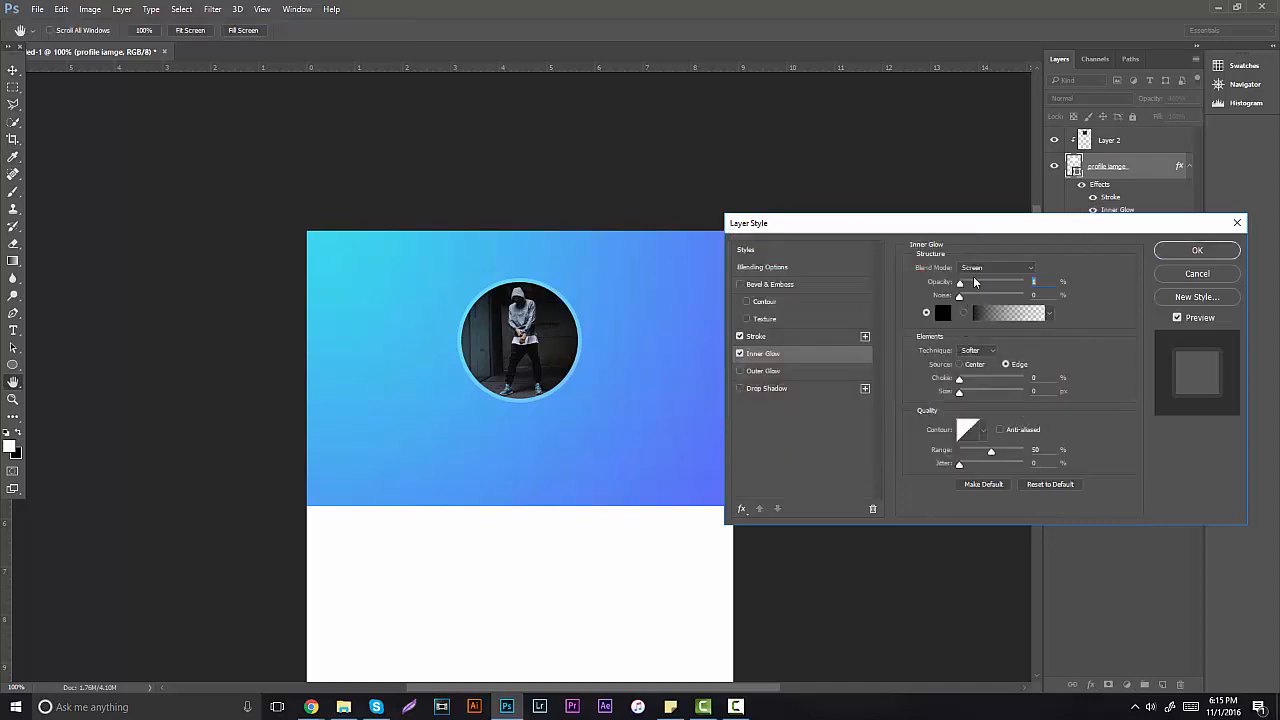
left_click(981, 268)
left_click(978, 282)
type("100")
mouse_move(959, 392)
left_mouse_down()
mouse_move(990, 395)
mouse_move(967, 398)
left_mouse_up()
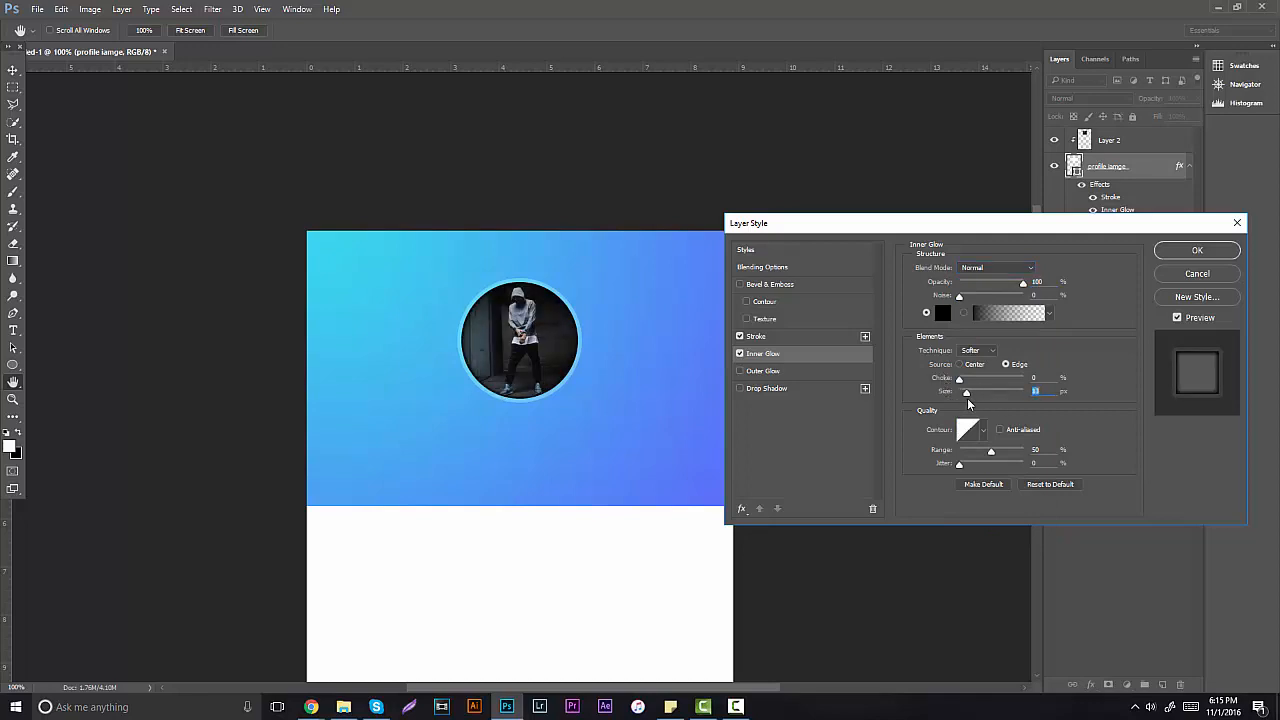
mouse_move(1001, 281)
left_mouse_down()
mouse_move(951, 276)
mouse_move(988, 280)
left_mouse_up()
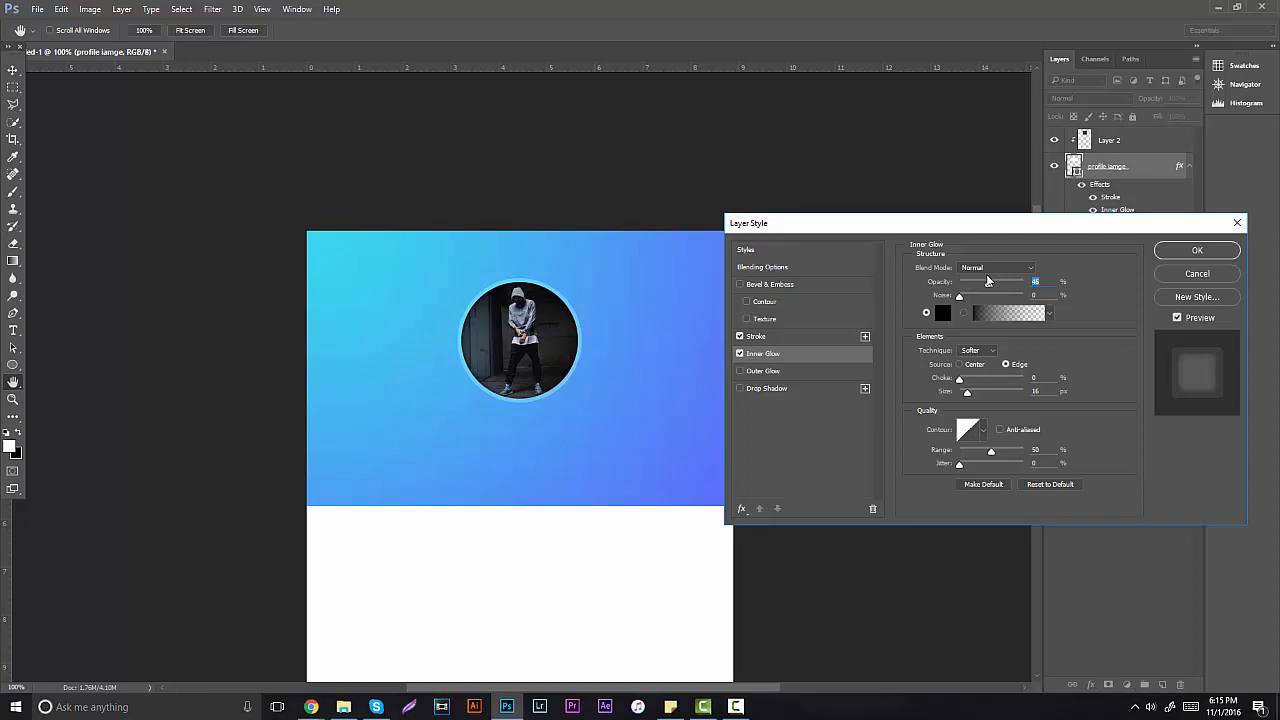
left_click(1197, 251)
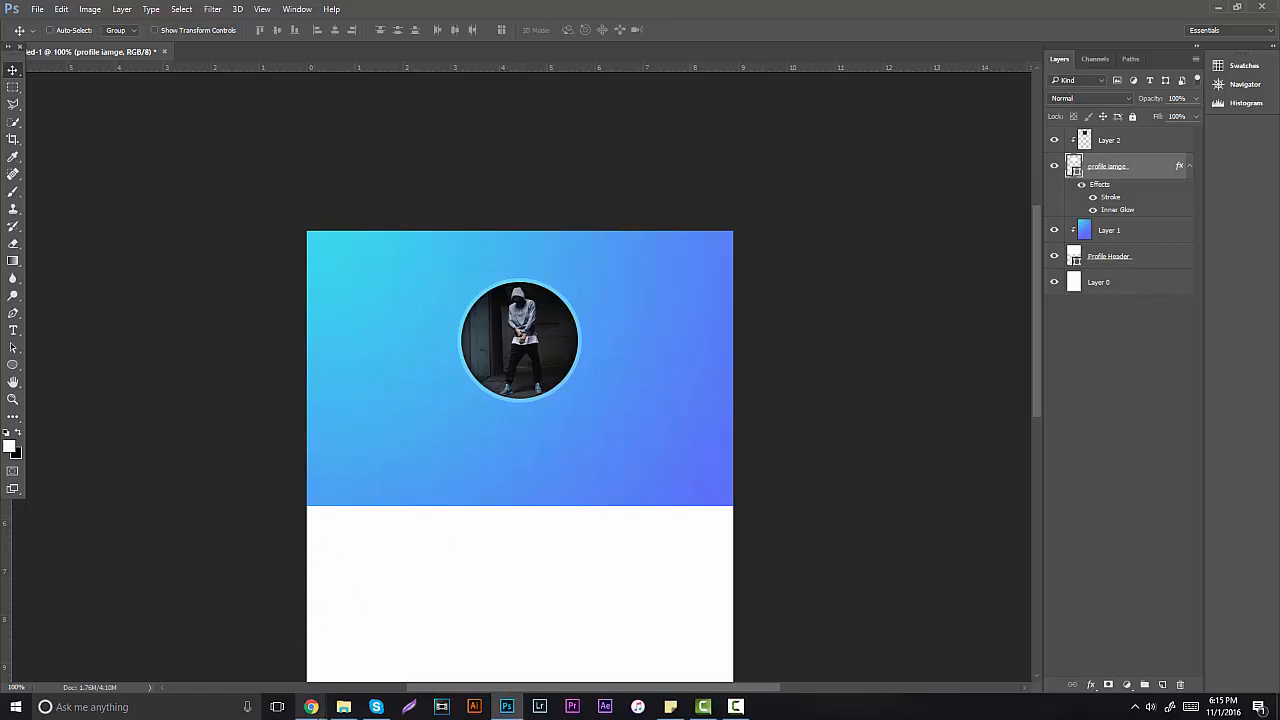
Step: Close the image tabs, search Flaticon for 'arrow', and open the back-arrow icon
mouse_move(311, 706)
left_click(160, 648)
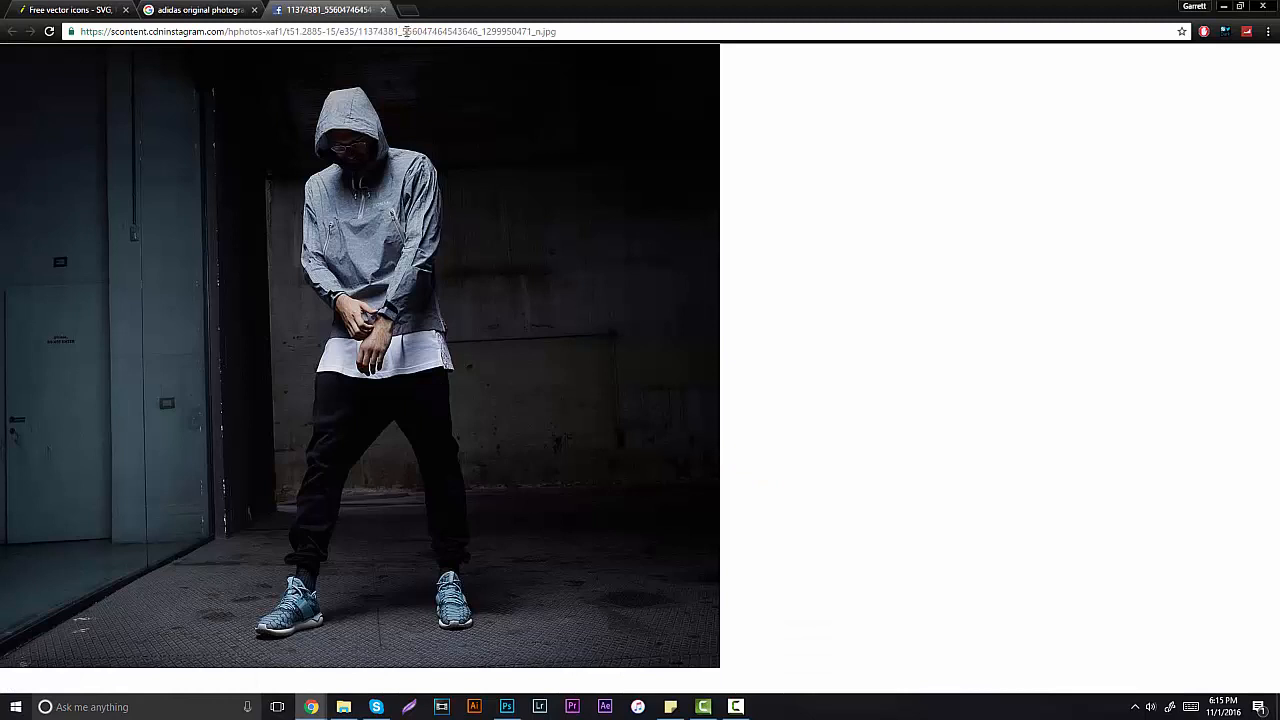
middle_click(293, 11)
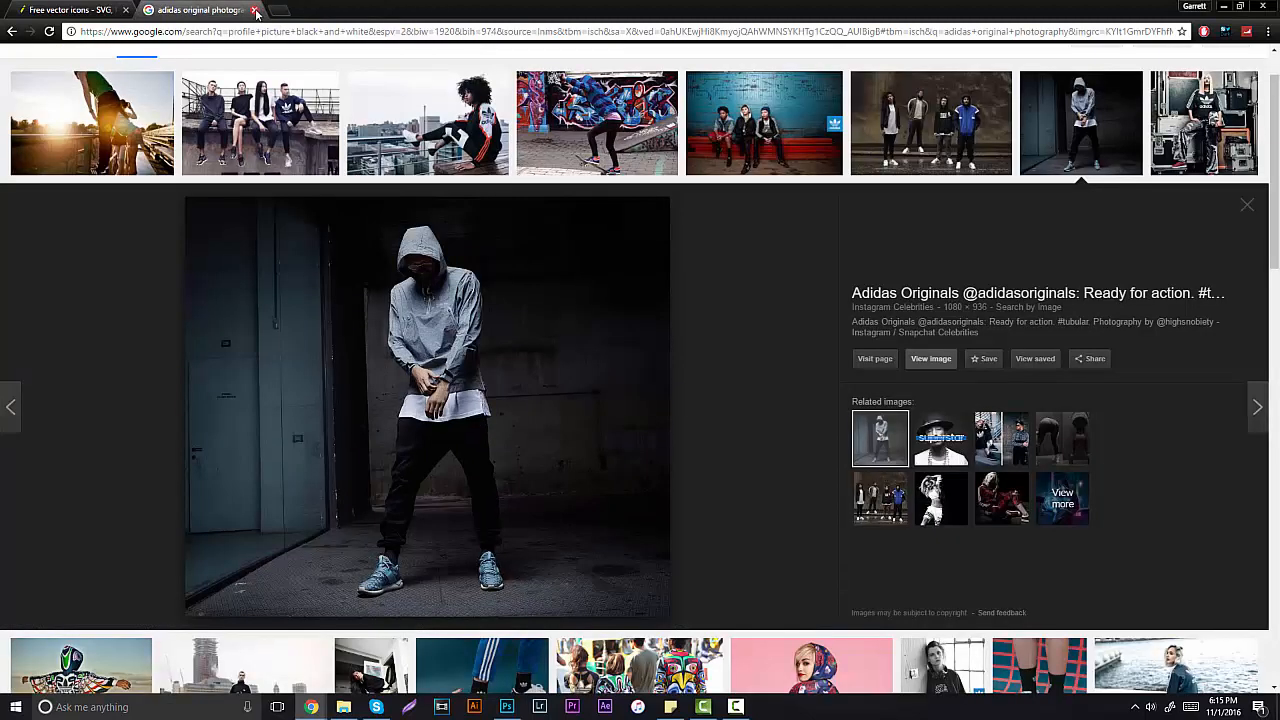
left_click(255, 11)
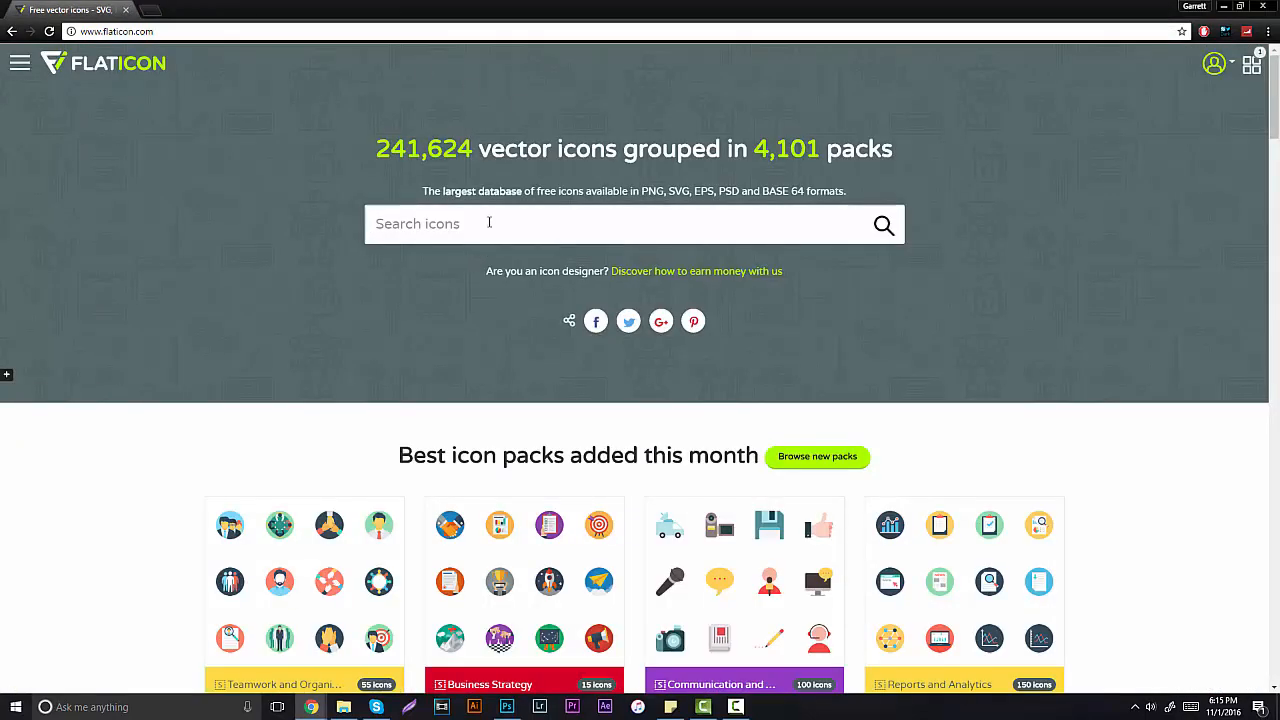
type("arrow")
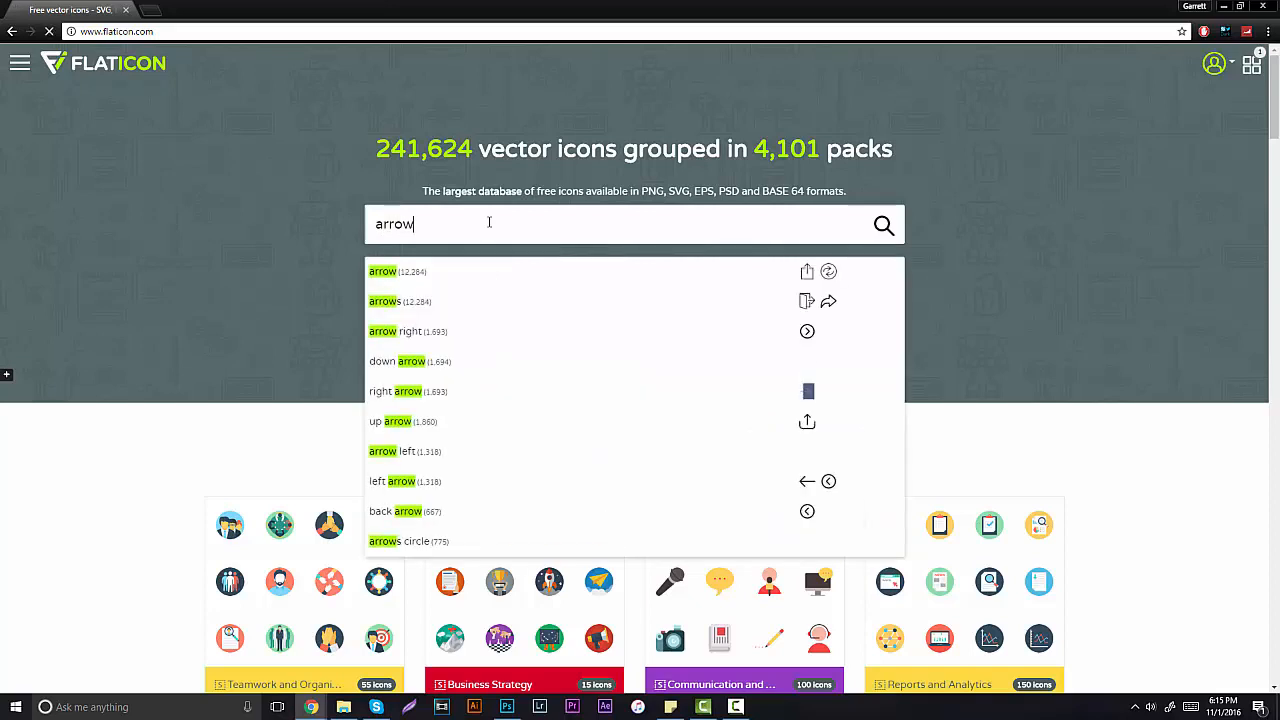
key("Return")
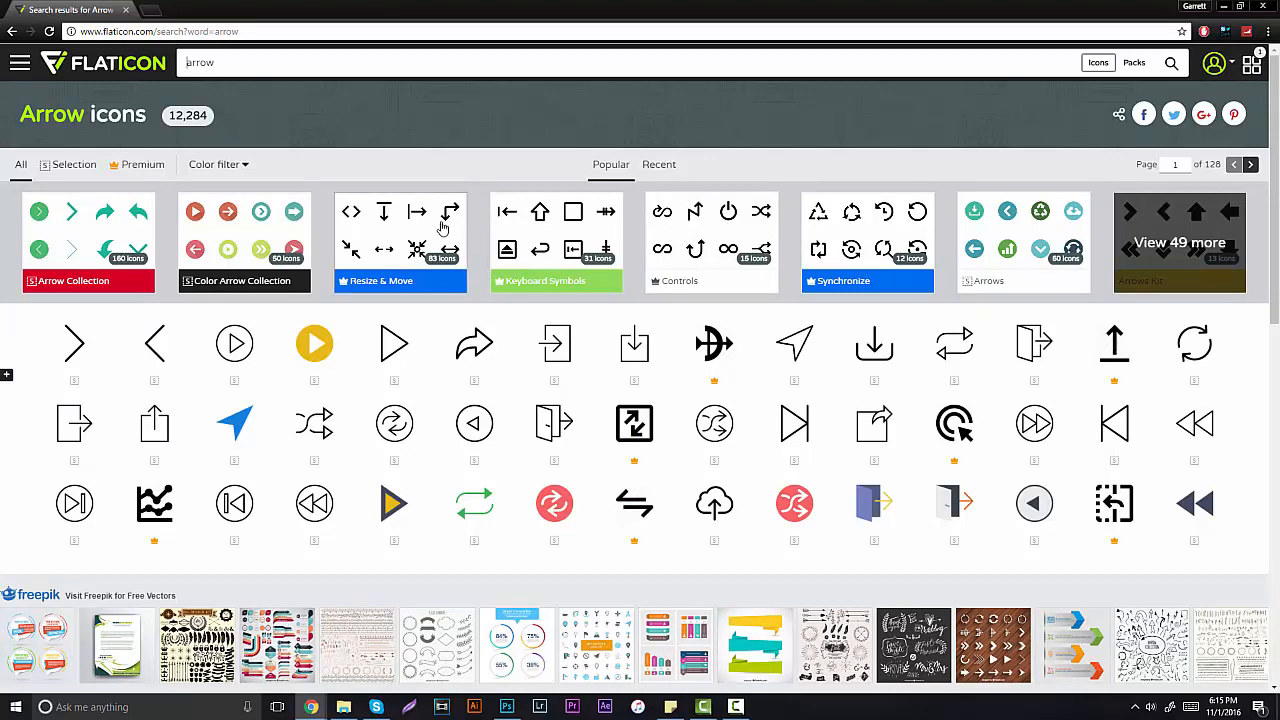
scroll(668, 400, "down", 2)
scroll(668, 397, "up", 3)
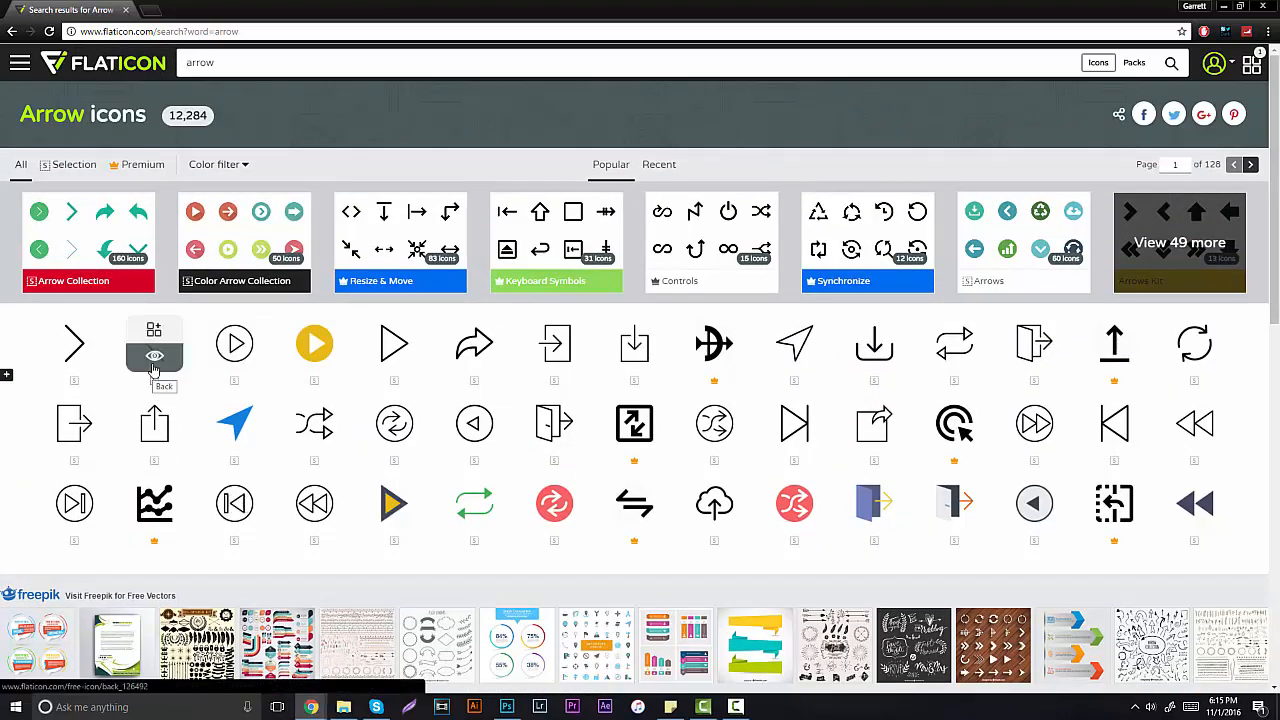
left_click(154, 365)
Step: Download the back-arrow icon as a 512 px PNG (back.png) and dismiss the download options
left_click(507, 707)
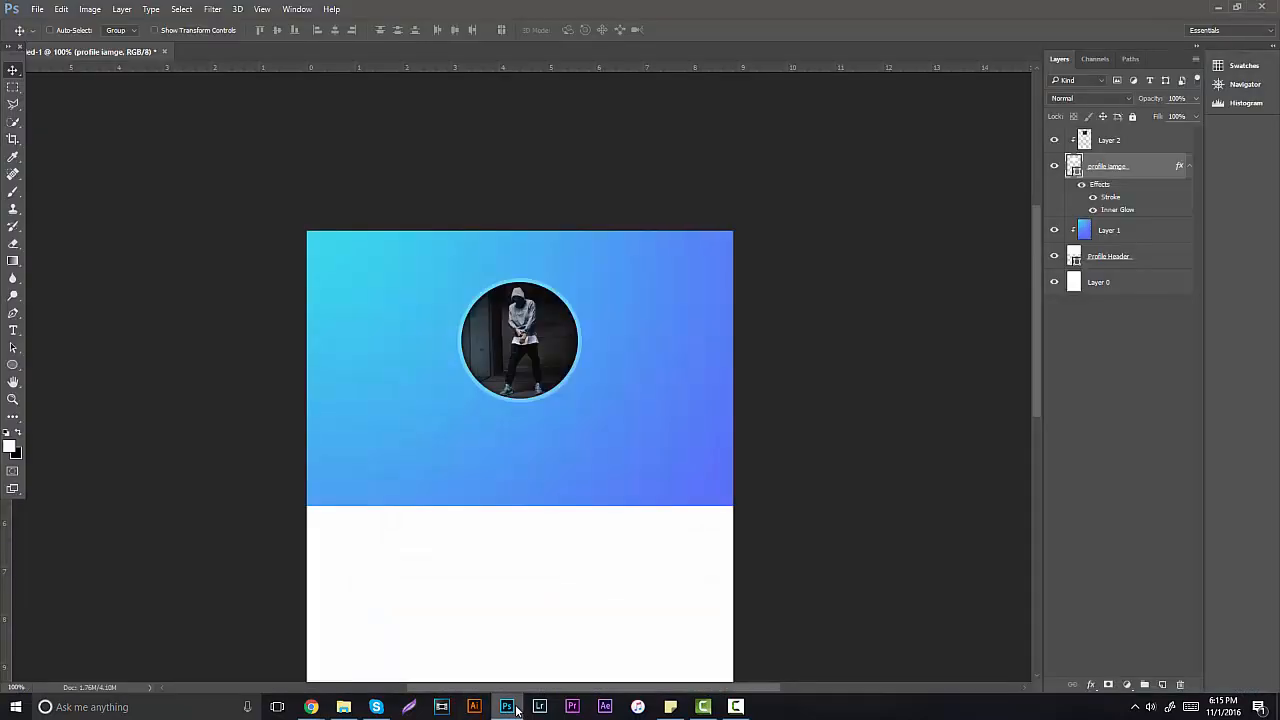
left_click(507, 707)
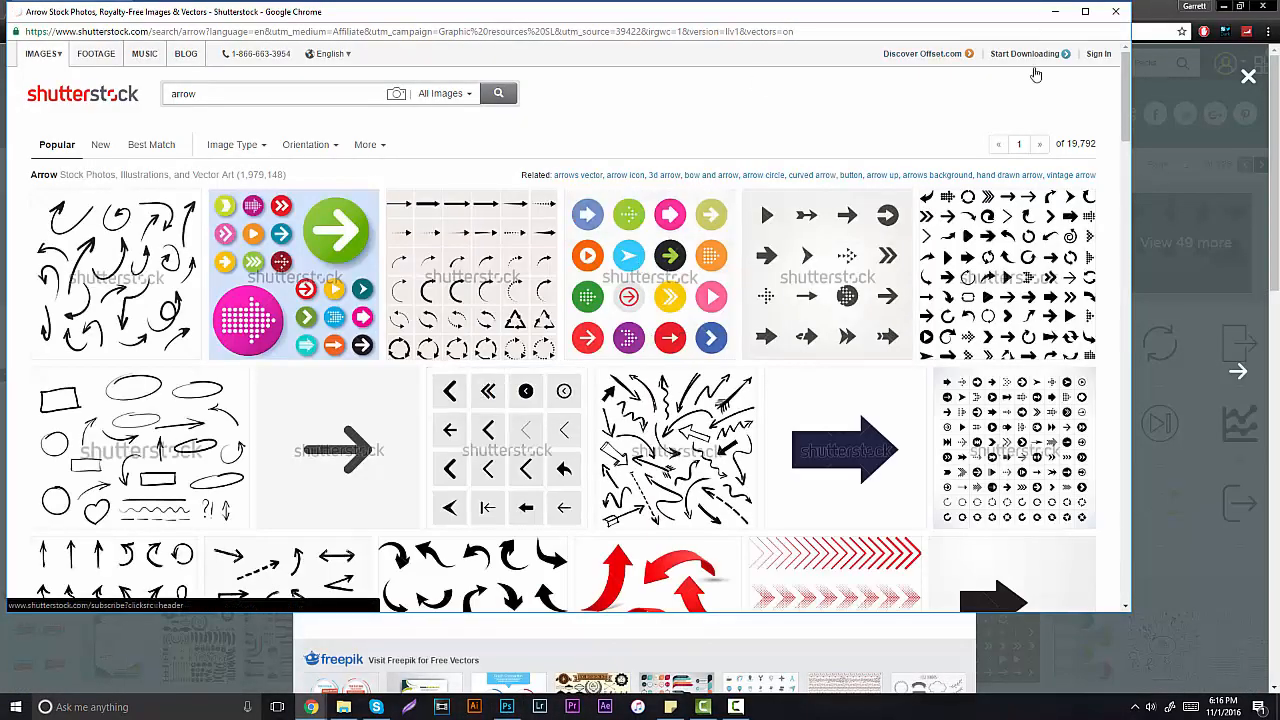
left_click(1116, 12)
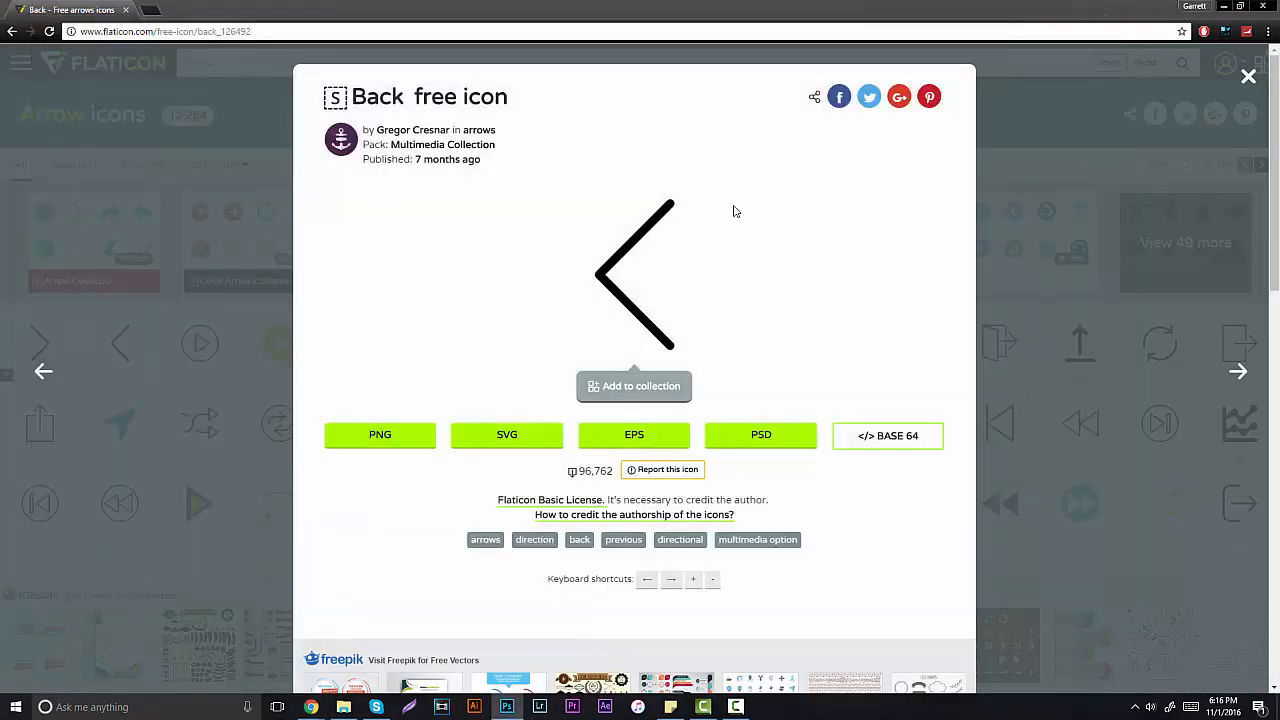
left_click(380, 434)
left_click(673, 550)
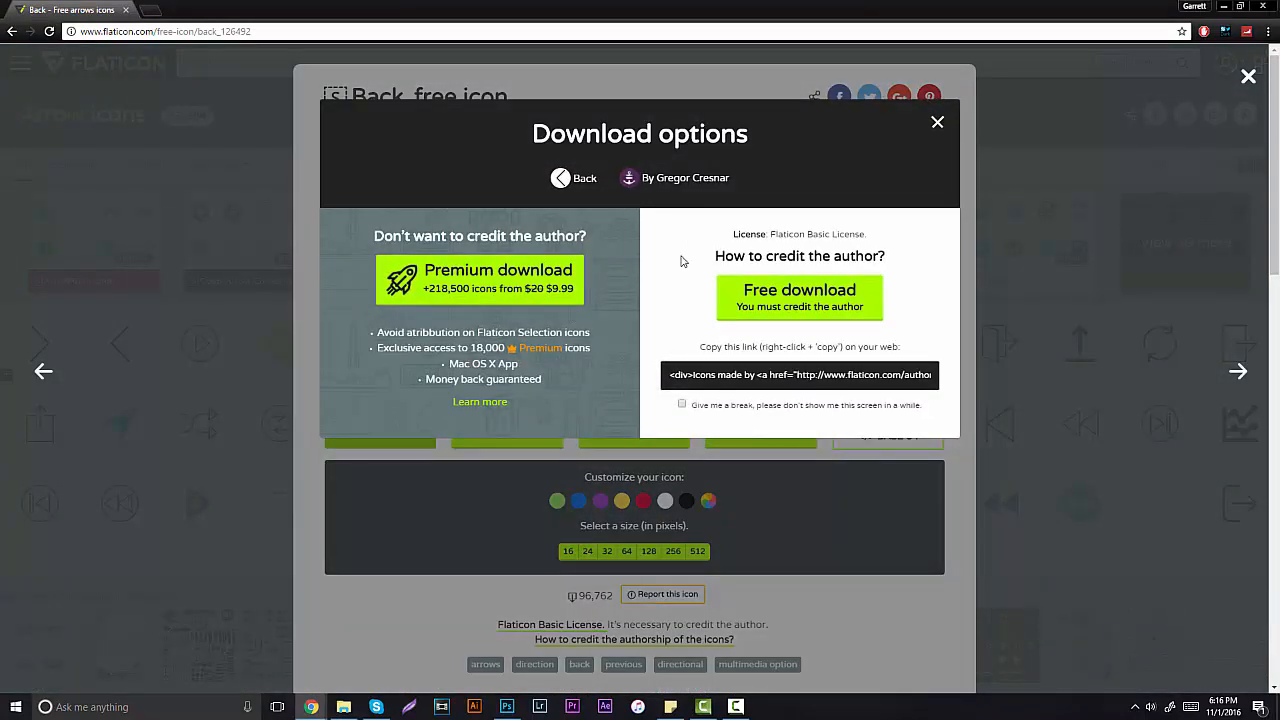
left_click(828, 297)
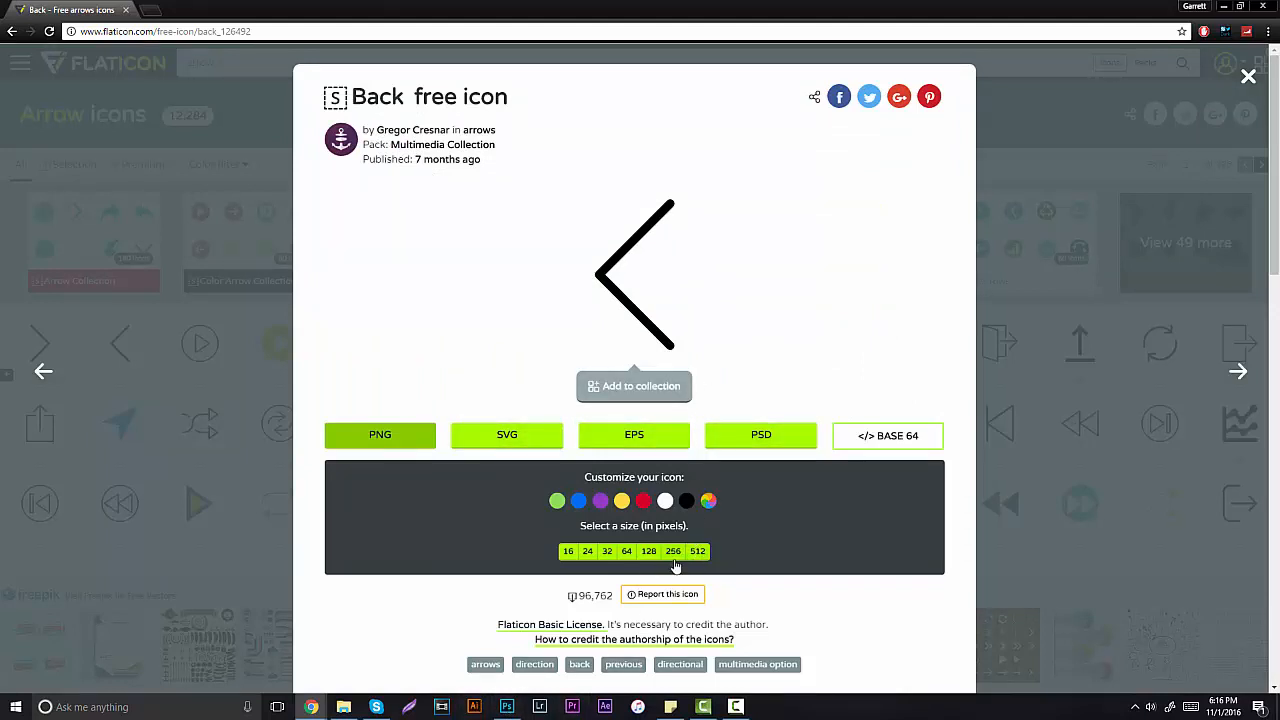
left_click(698, 551)
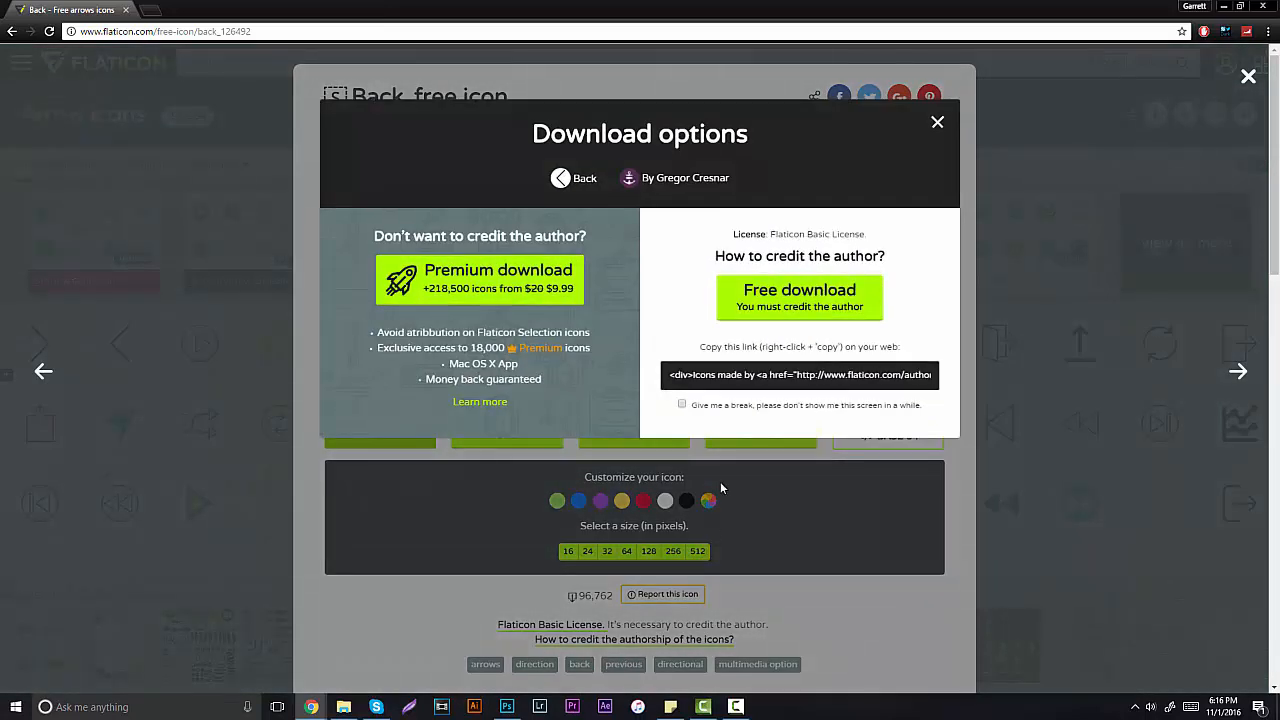
left_click(937, 122)
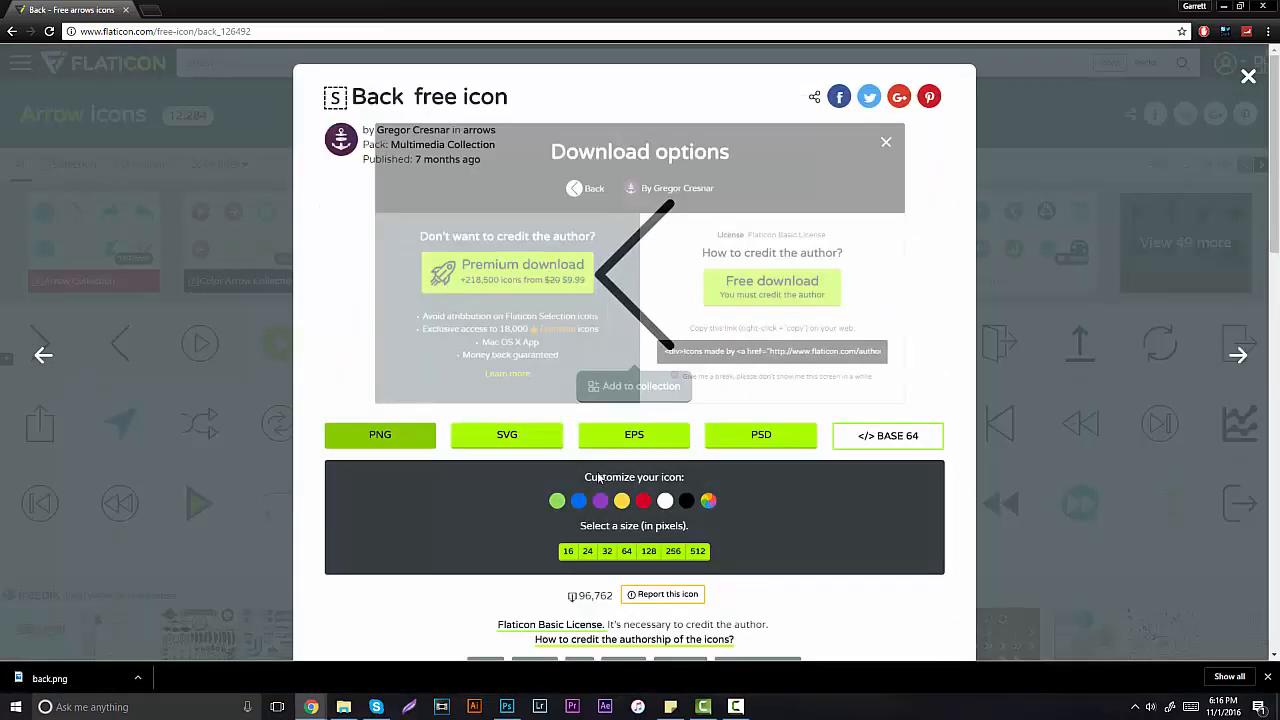
key("alt+Tab")
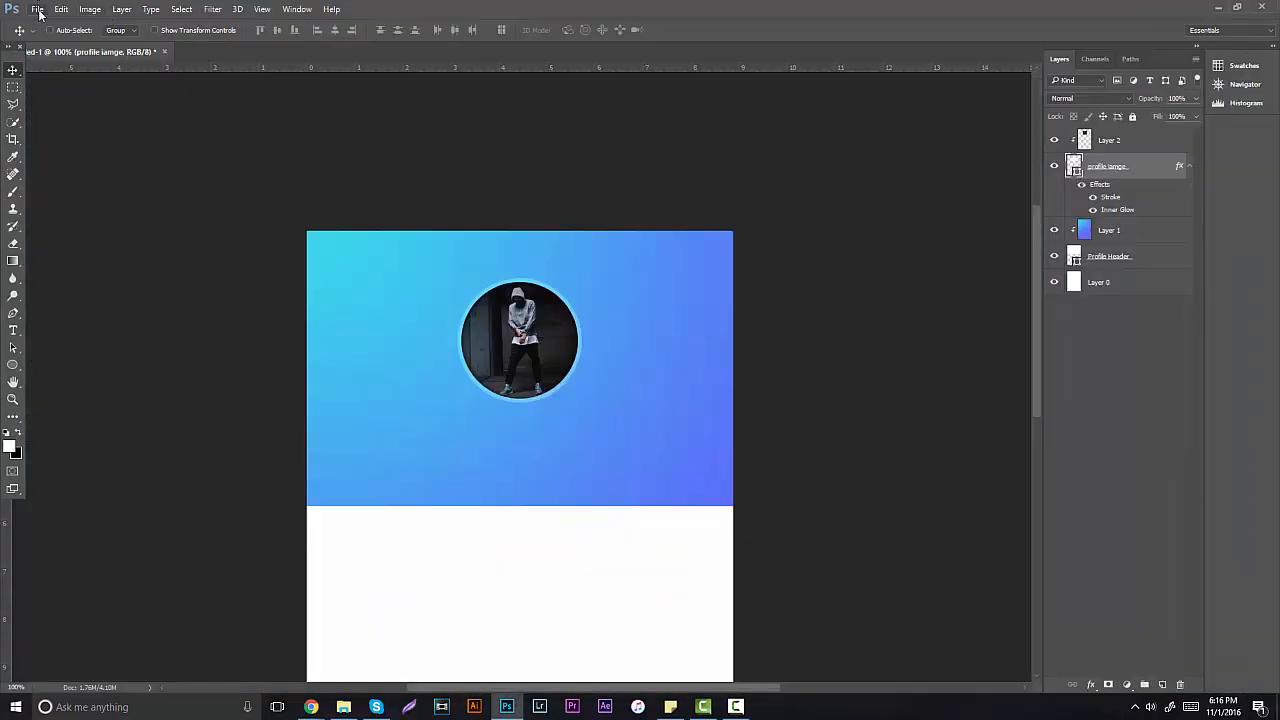
Step: Open back.png from D:\Downloads in Photoshop
left_click(37, 10)
left_click(45, 39)
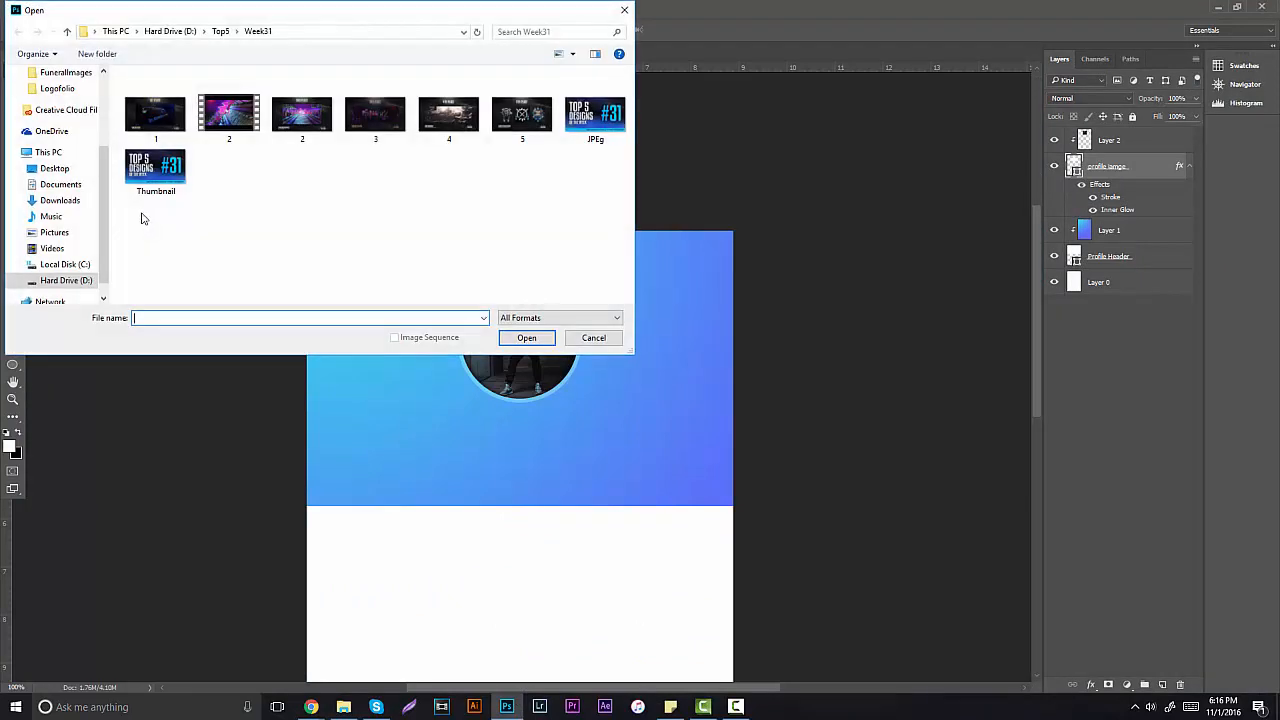
left_click(60, 281)
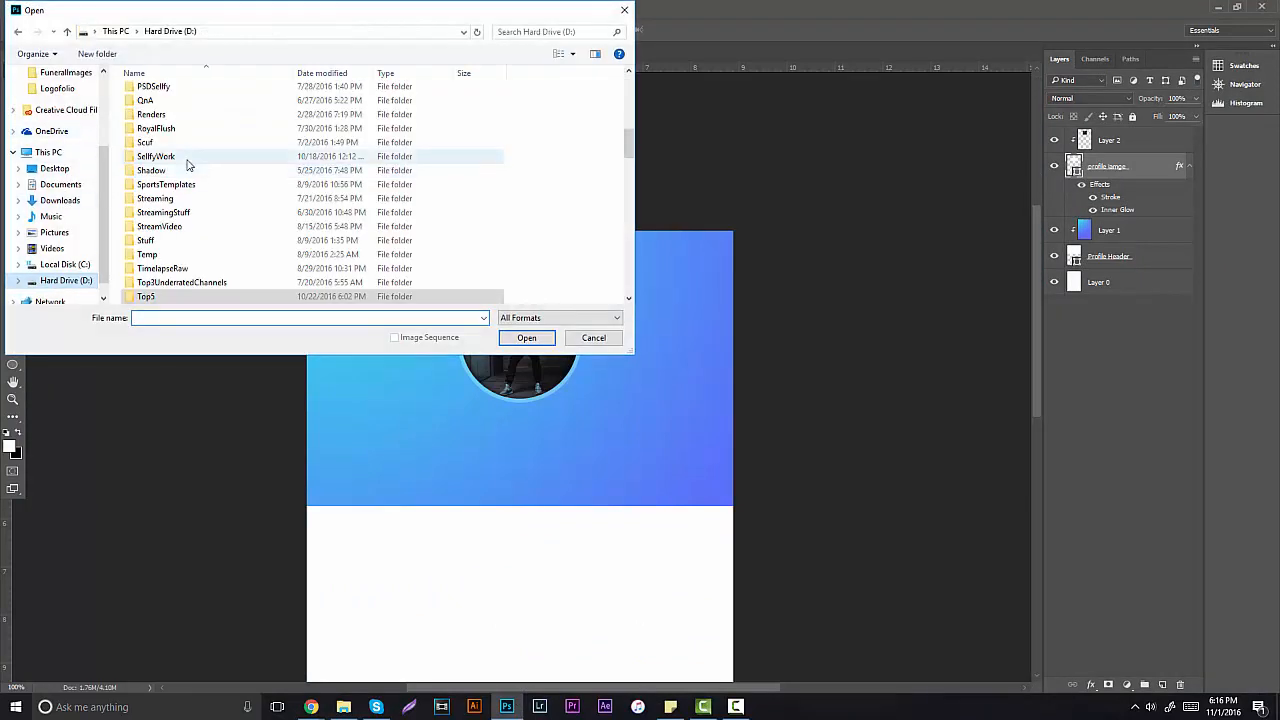
scroll(167, 241, "up", 9)
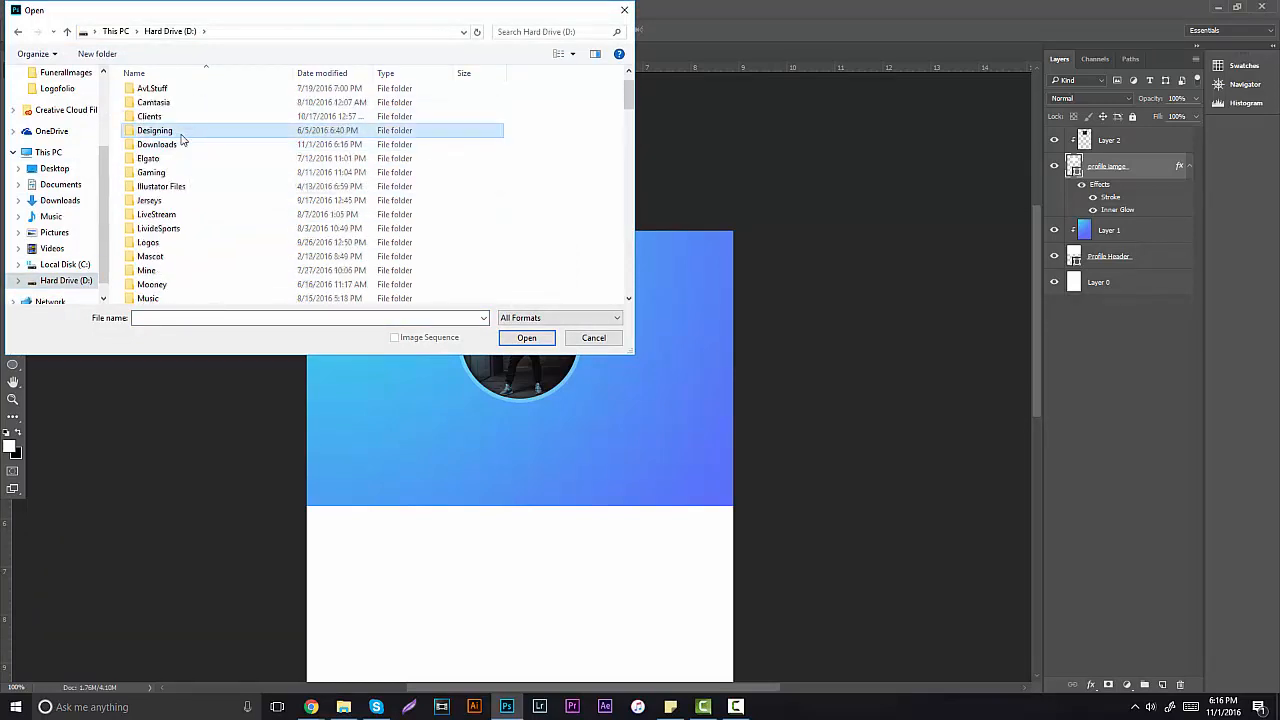
double_click(172, 145)
scroll(241, 300, "down", 3)
scroll(299, 252, "down", 3)
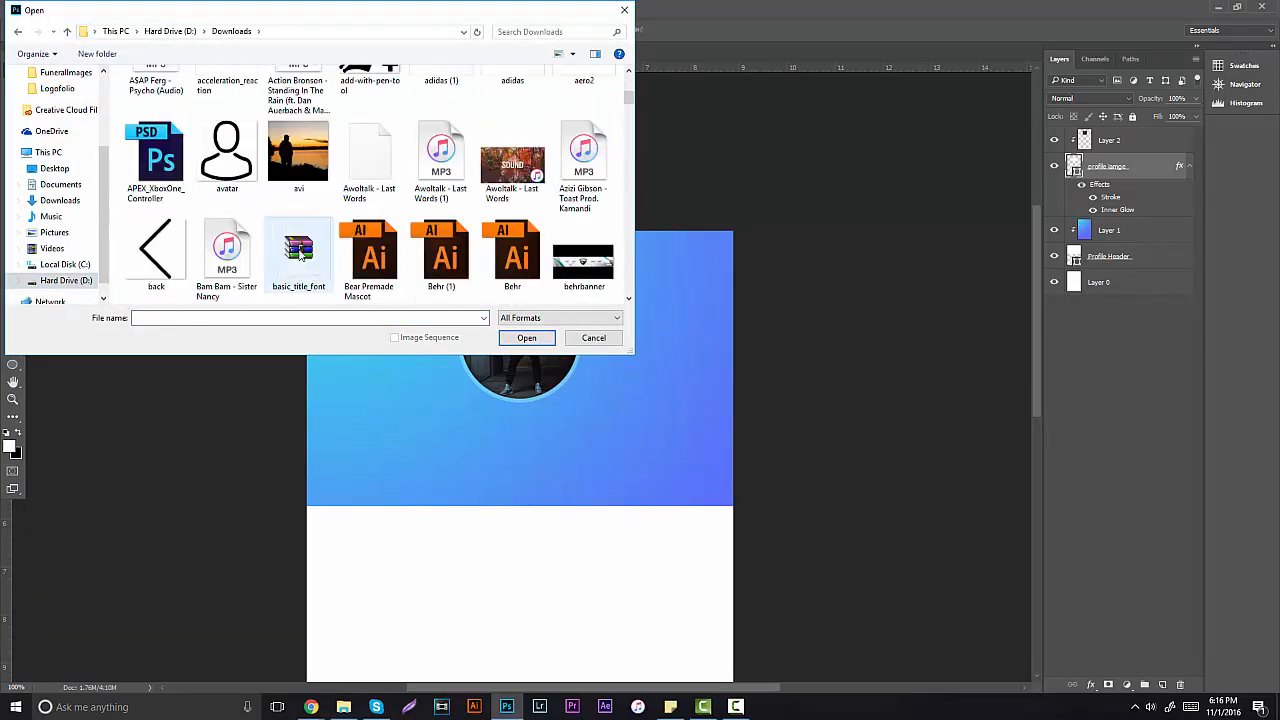
double_click(166, 130)
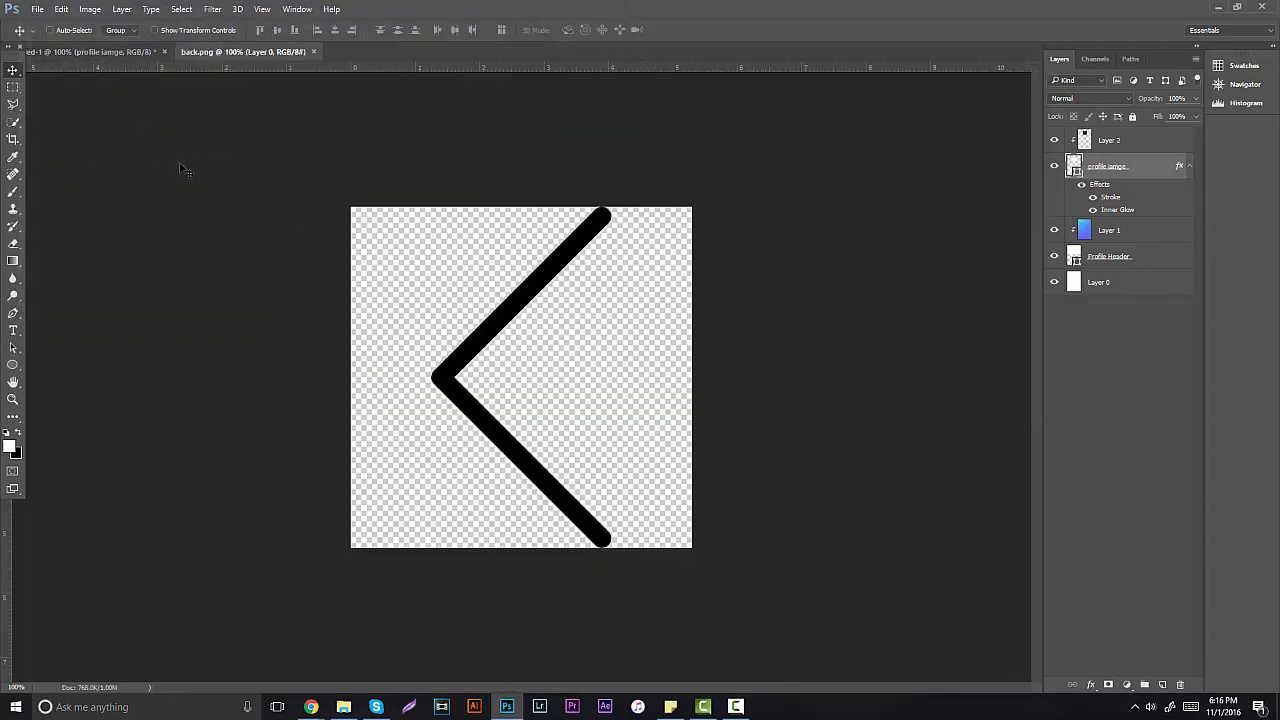
Step: Invert the arrow to white and shift it slightly left
key("ctrl+i")
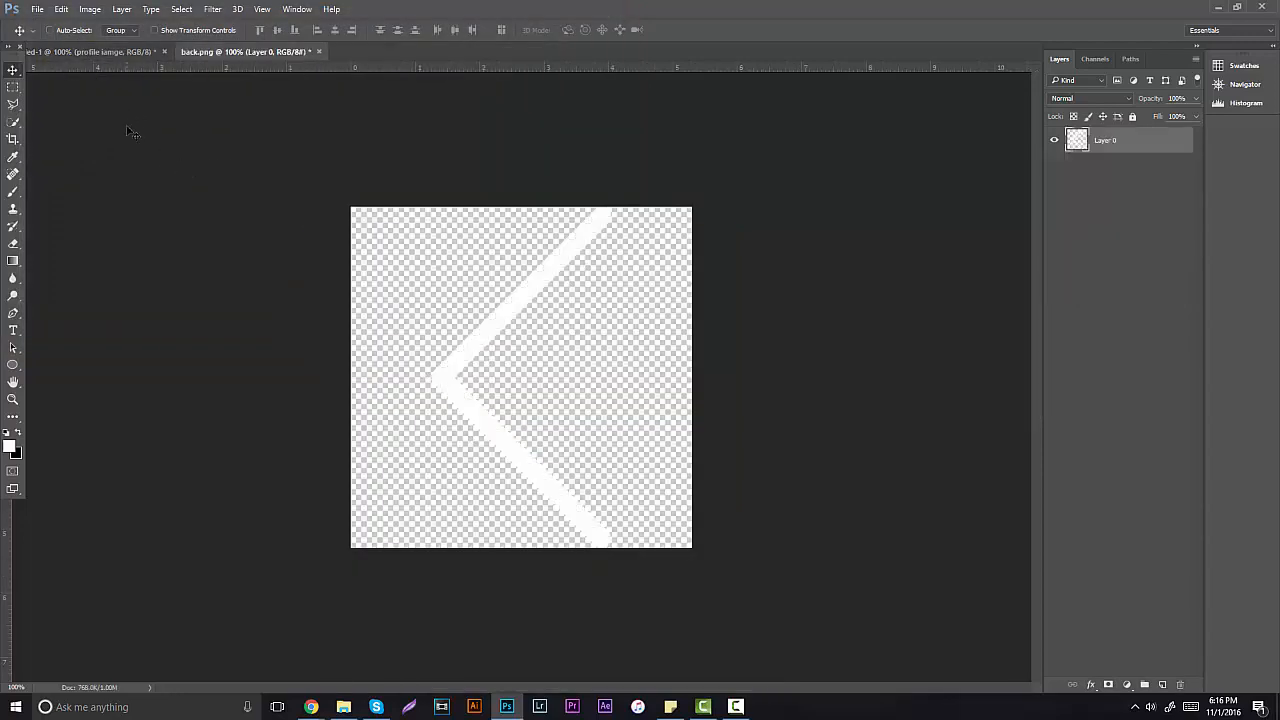
left_click_drag(309, 199, 339, 200)
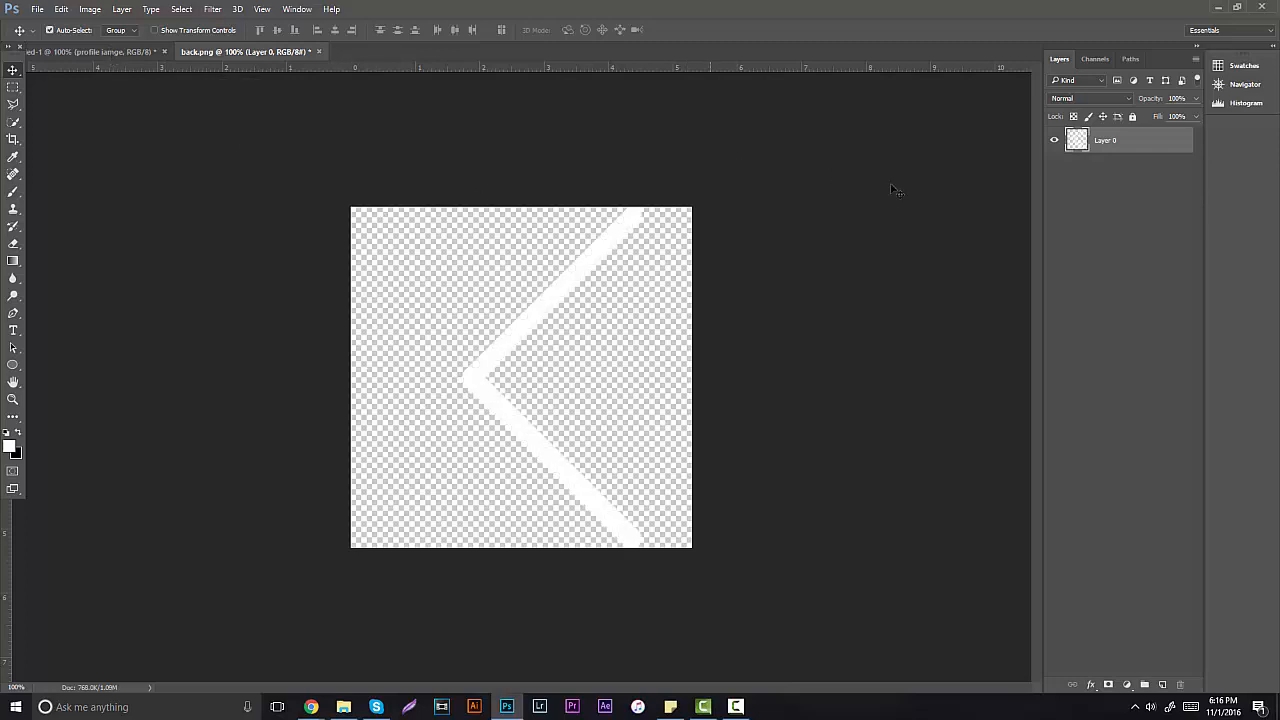
key("ctrl+z")
left_click_drag(646, 298, 600, 286)
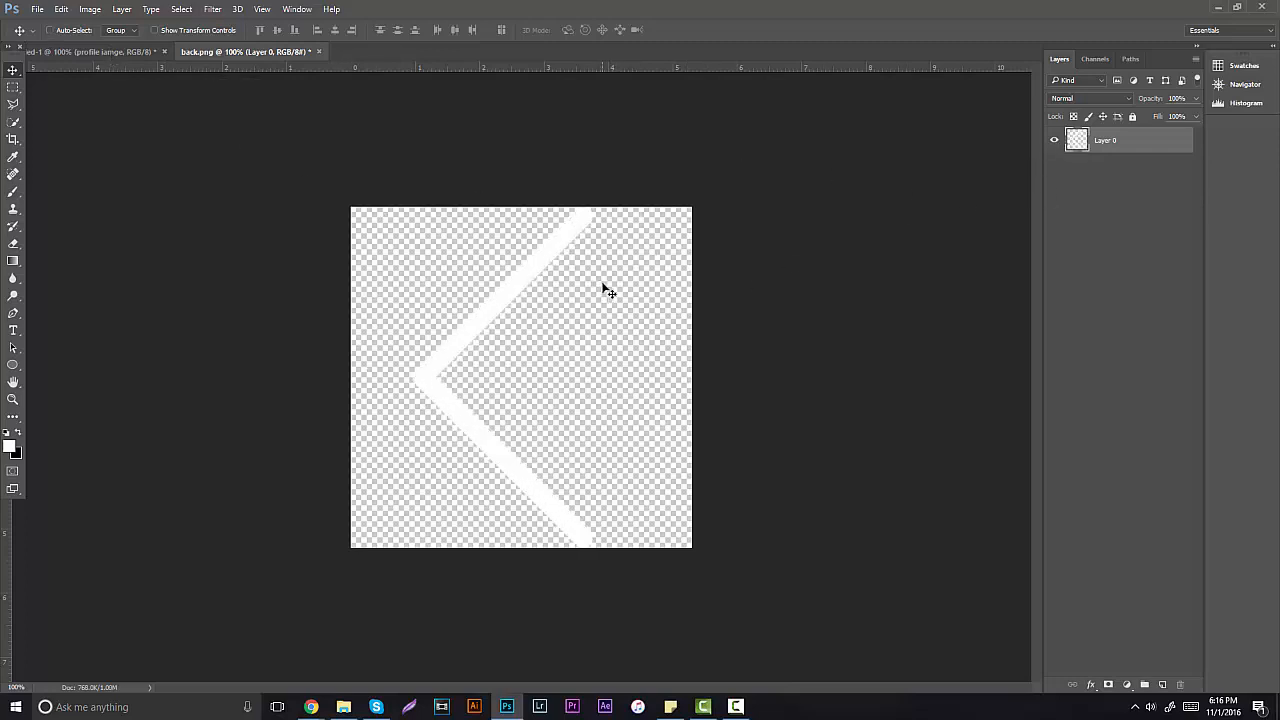
Step: Move the white arrow into the mockup above Layer 1 and scale it down small near the photo
left_click(1084, 149, "ctrl")
key("ctrl+x")
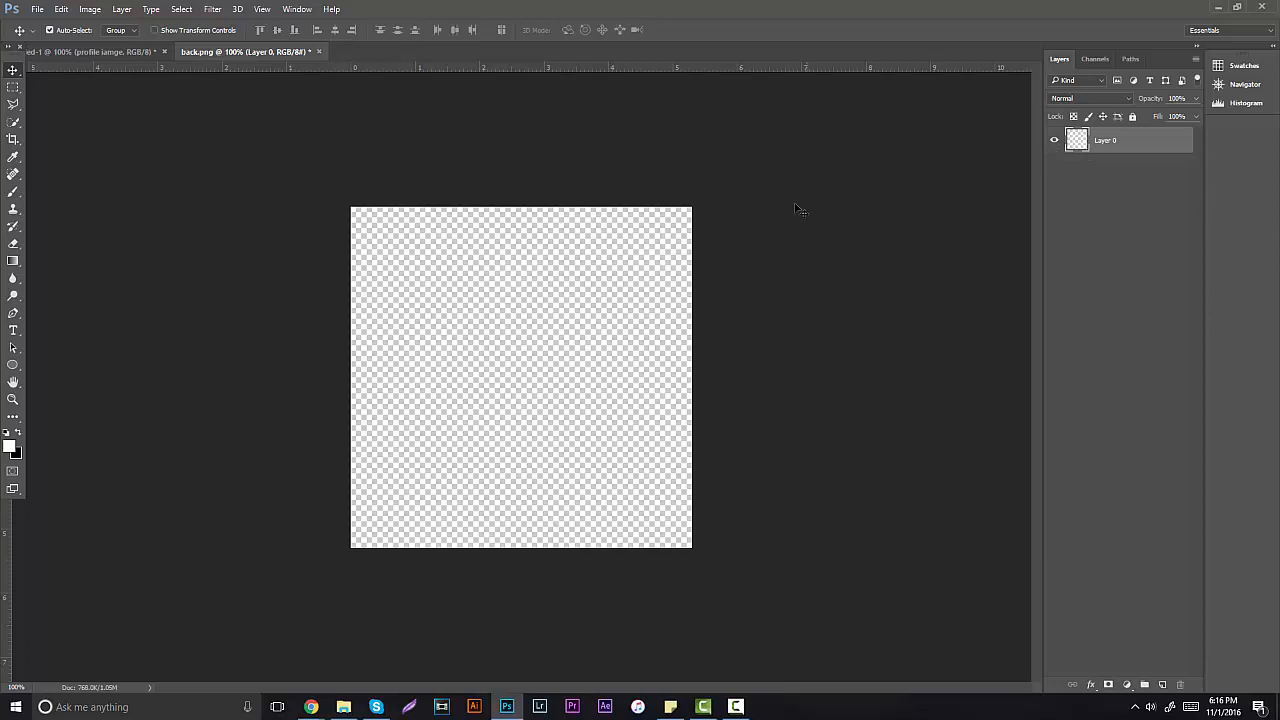
left_click(132, 54)
key("ctrl+v")
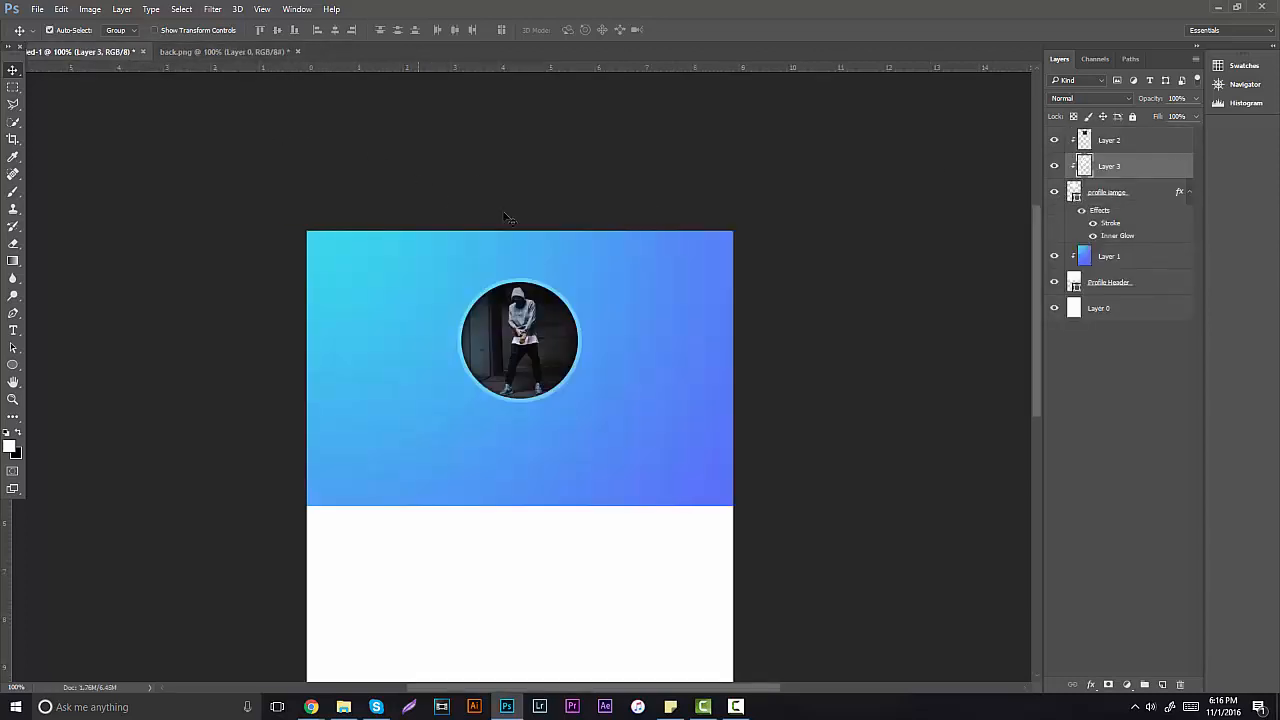
left_click_drag(1133, 169, 1100, 224)
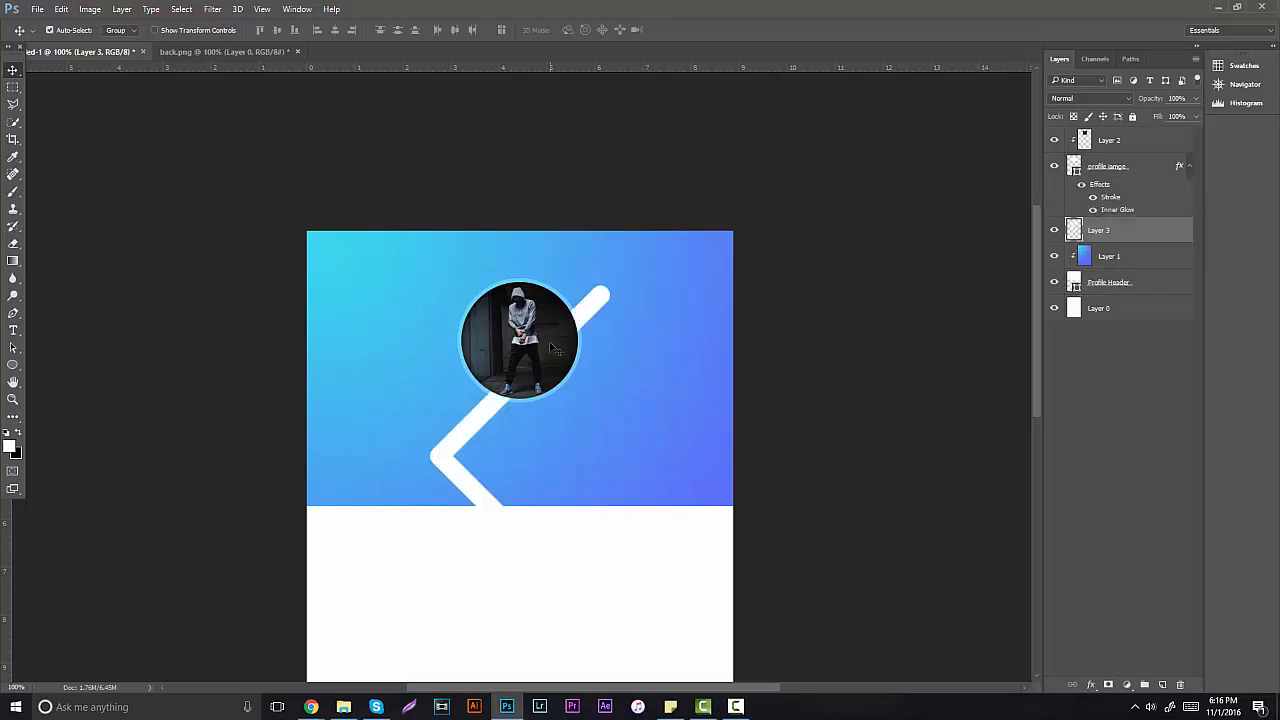
key("ctrl+t")
left_click_drag(603, 277, 522, 447)
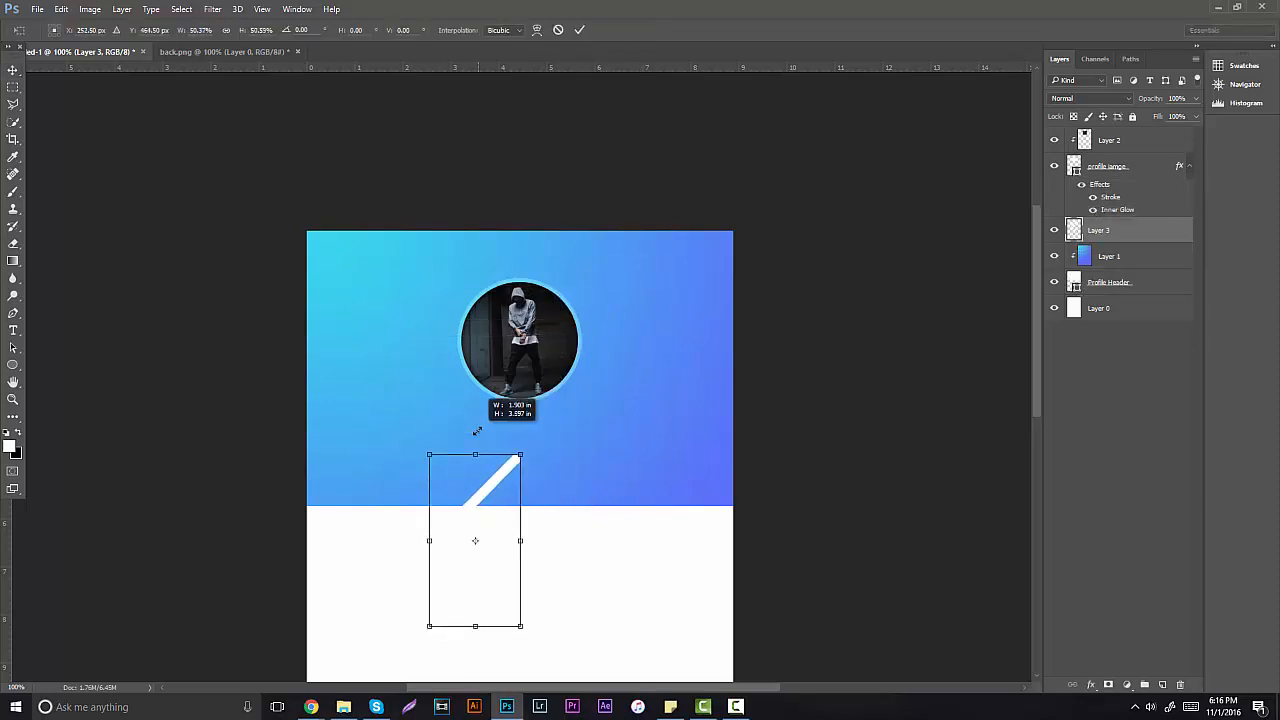
left_click_drag(478, 495, 541, 296)
left_click_drag(568, 255, 360, 347)
key("Return")
Step: Duplicate the arrow twice into an offset triple chevron and shrink all three to about 72%
key("ctrl+j")
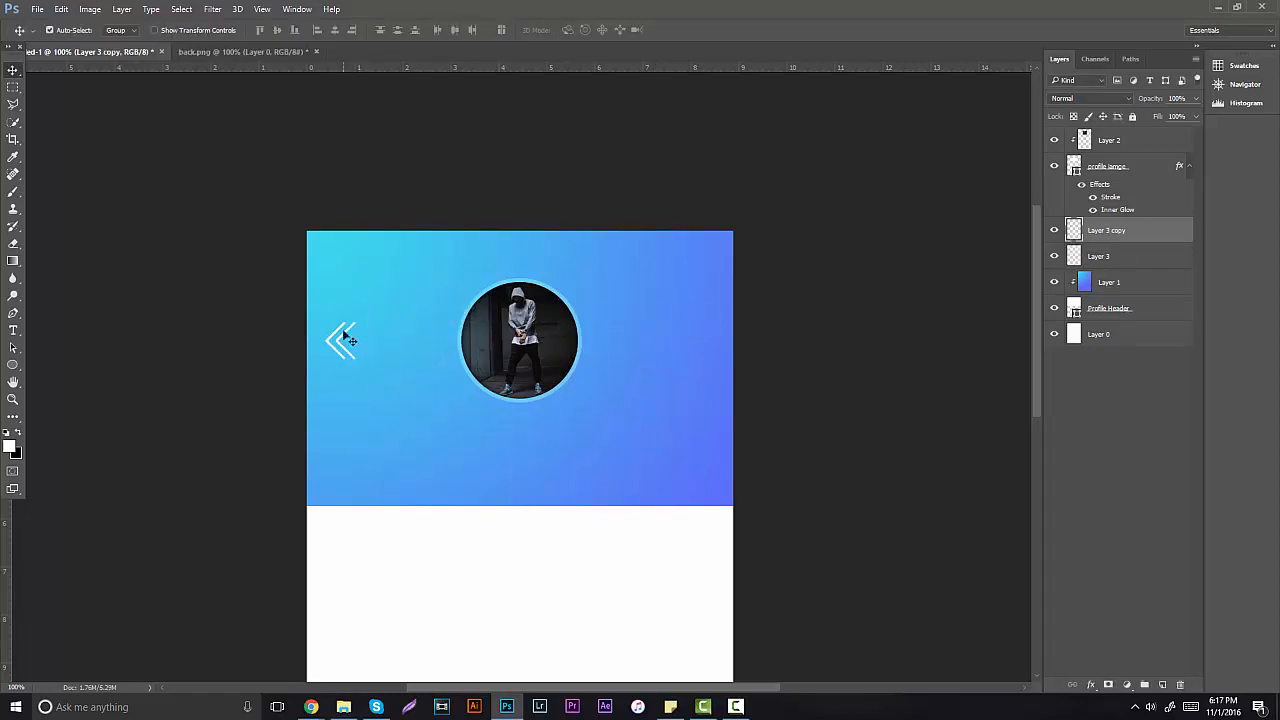
key("ctrl+j")
left_click_drag(363, 338, 371, 331)
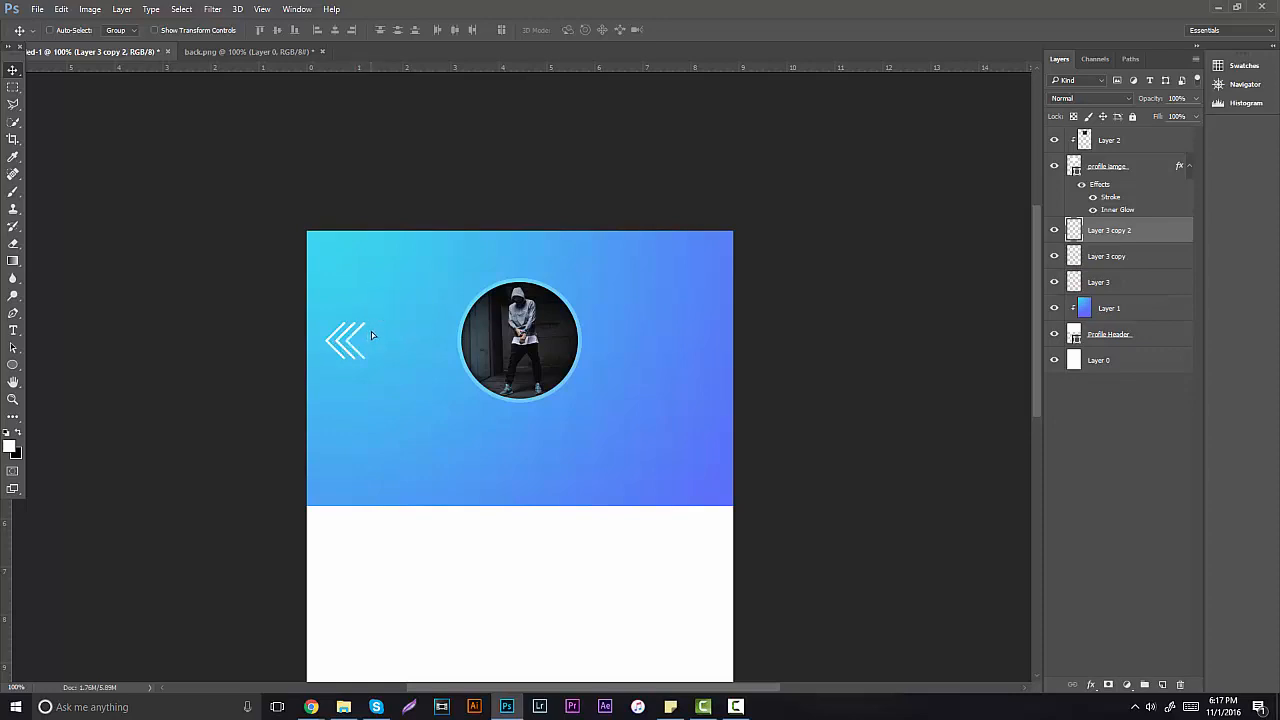
left_click(1117, 280, "shift")
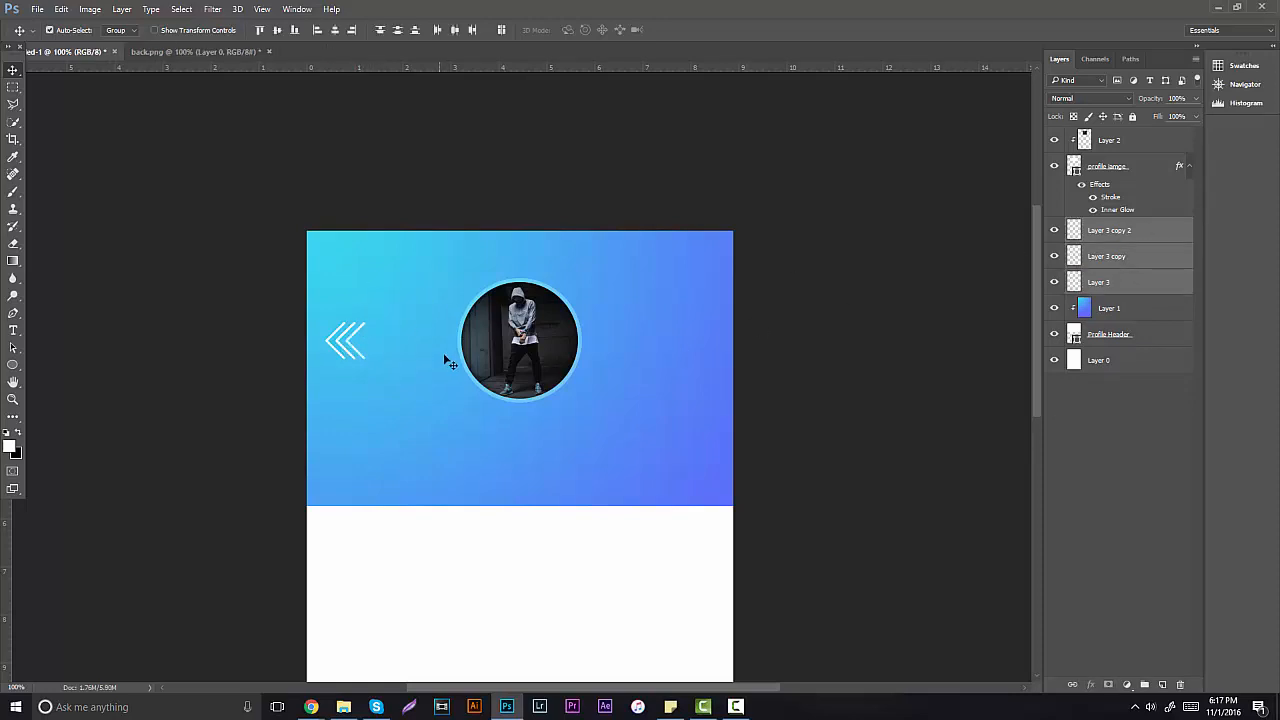
key("ctrl+t")
left_click_drag(364, 322, 352, 327)
key("Return")
left_click(1122, 166)
Step: Place a guide through the photo circle's centre and align the chevron arrows with it
key("ctrl+t")
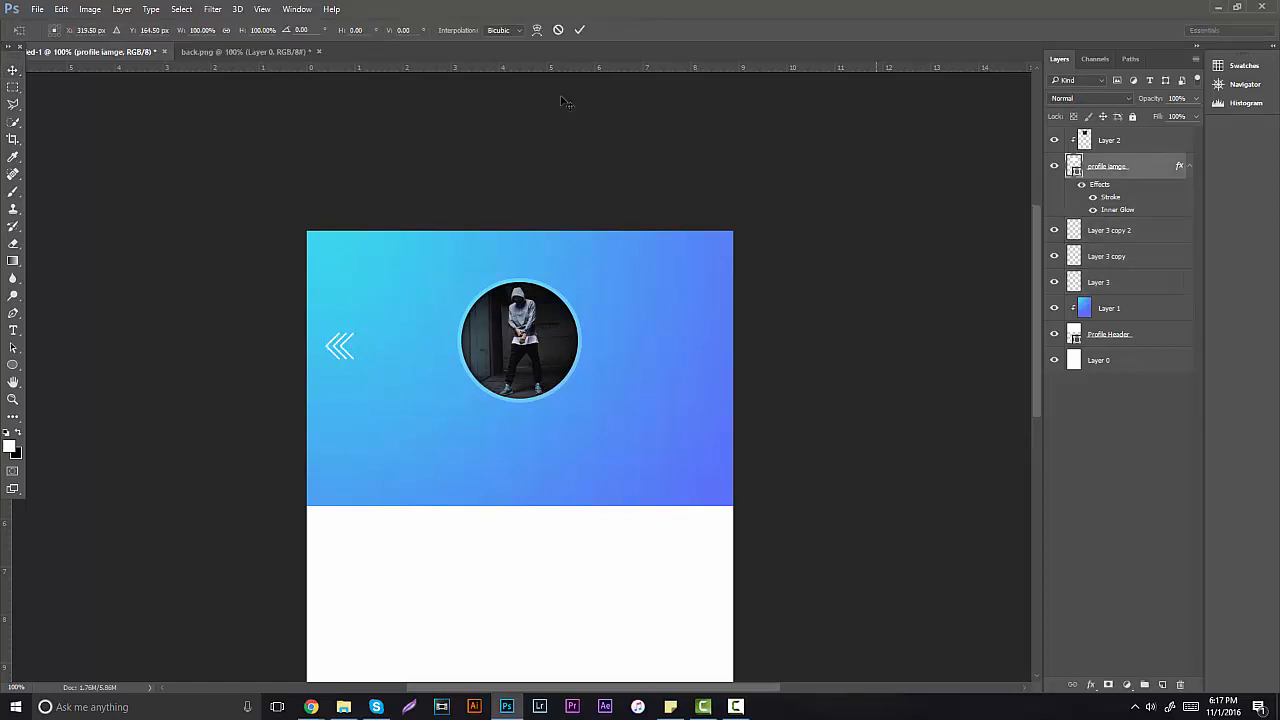
left_click_drag(566, 71, 546, 341)
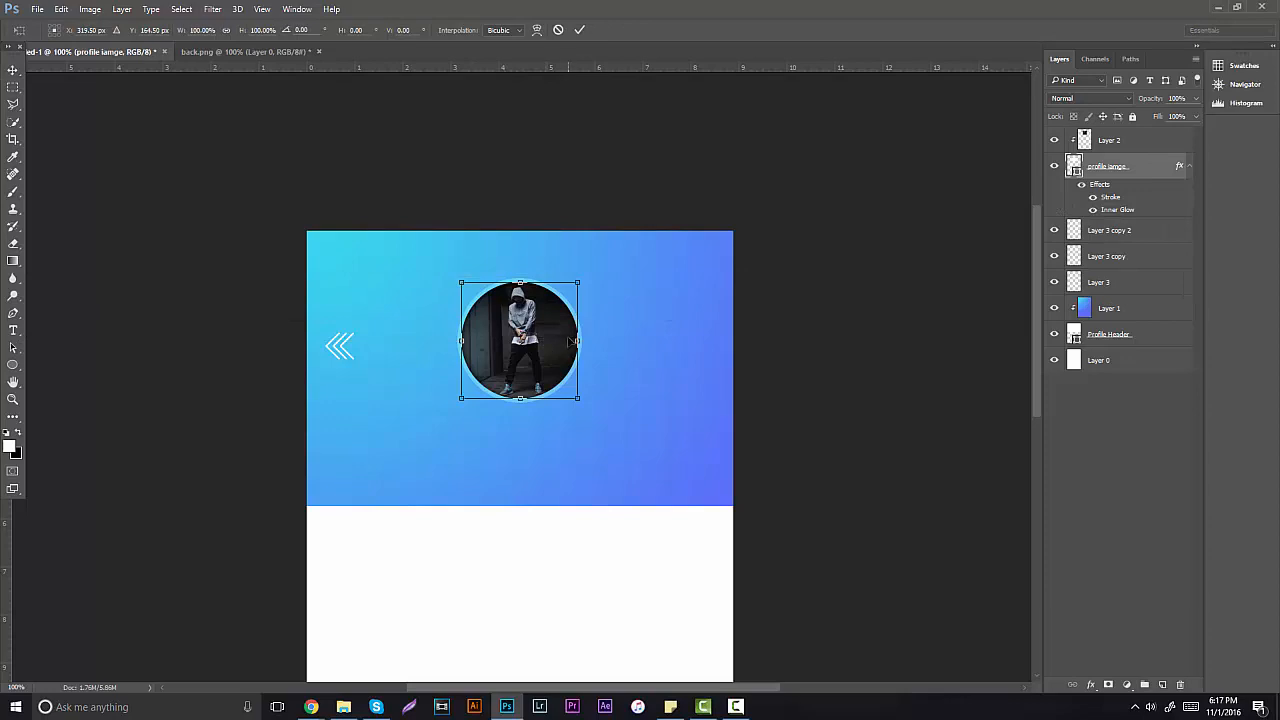
key("ctrl+semicolon")
key("Return")
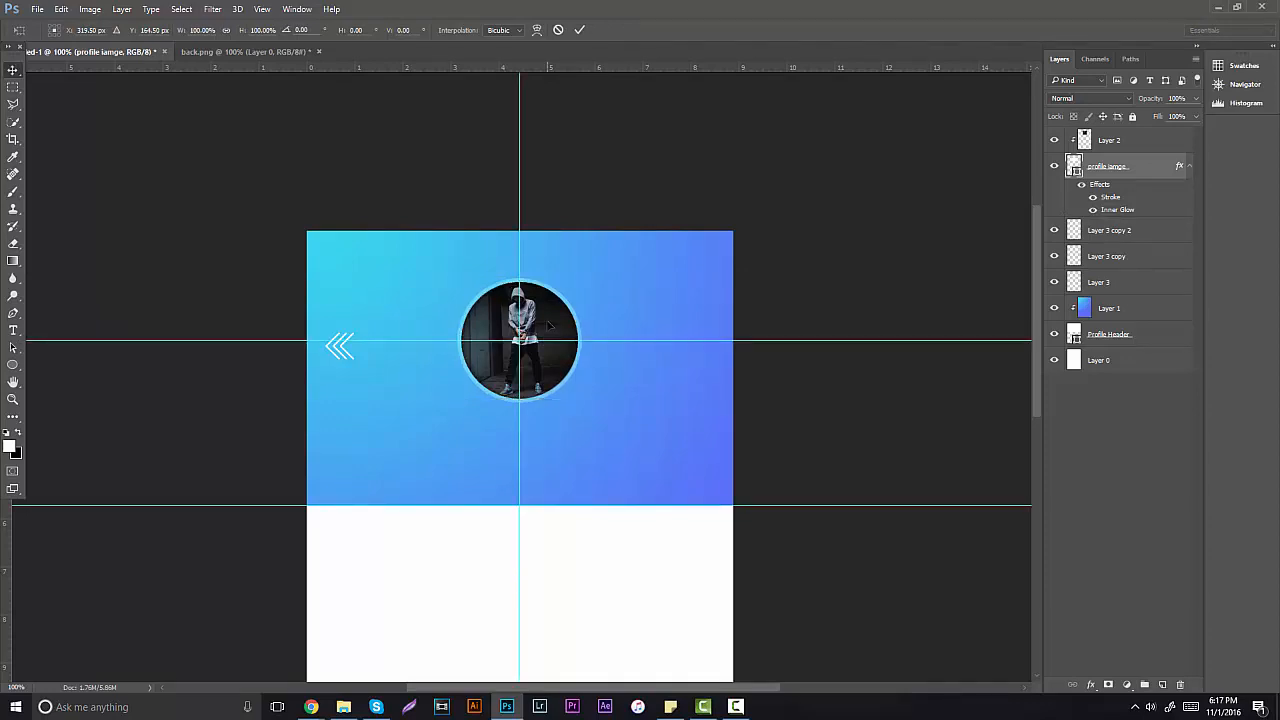
left_click(1102, 232)
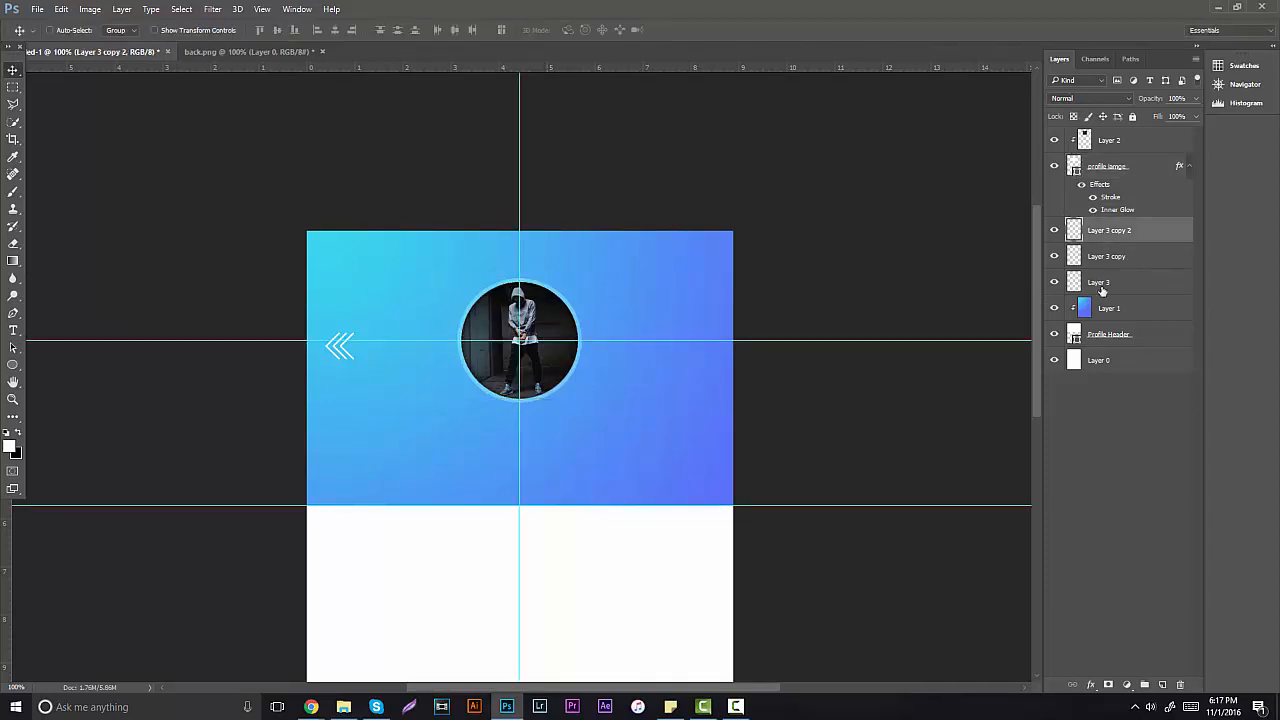
left_click(1100, 282, "shift")
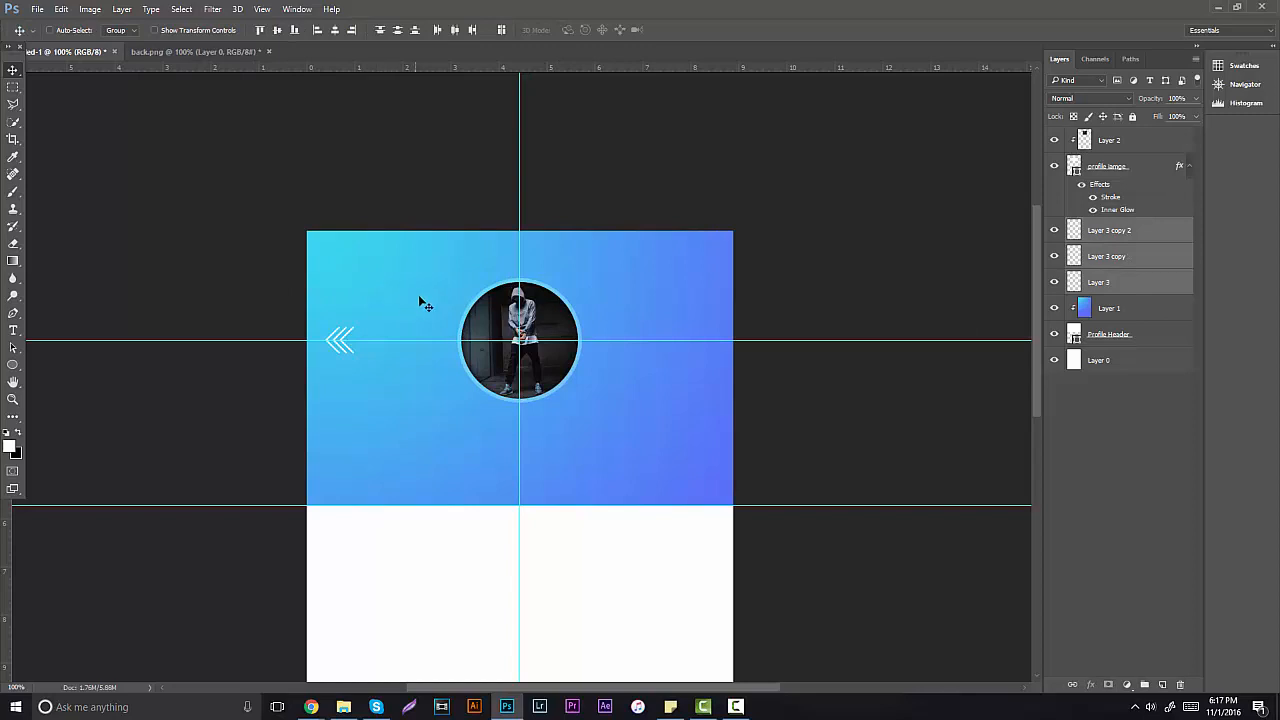
left_click_drag(438, 300, 429, 305)
Step: Set the chevron to about 62% opacity in Overlay, merge the three arrows, and duplicate it
left_click_drag(1195, 102, 1171, 117)
key("ctrl+semicolon")
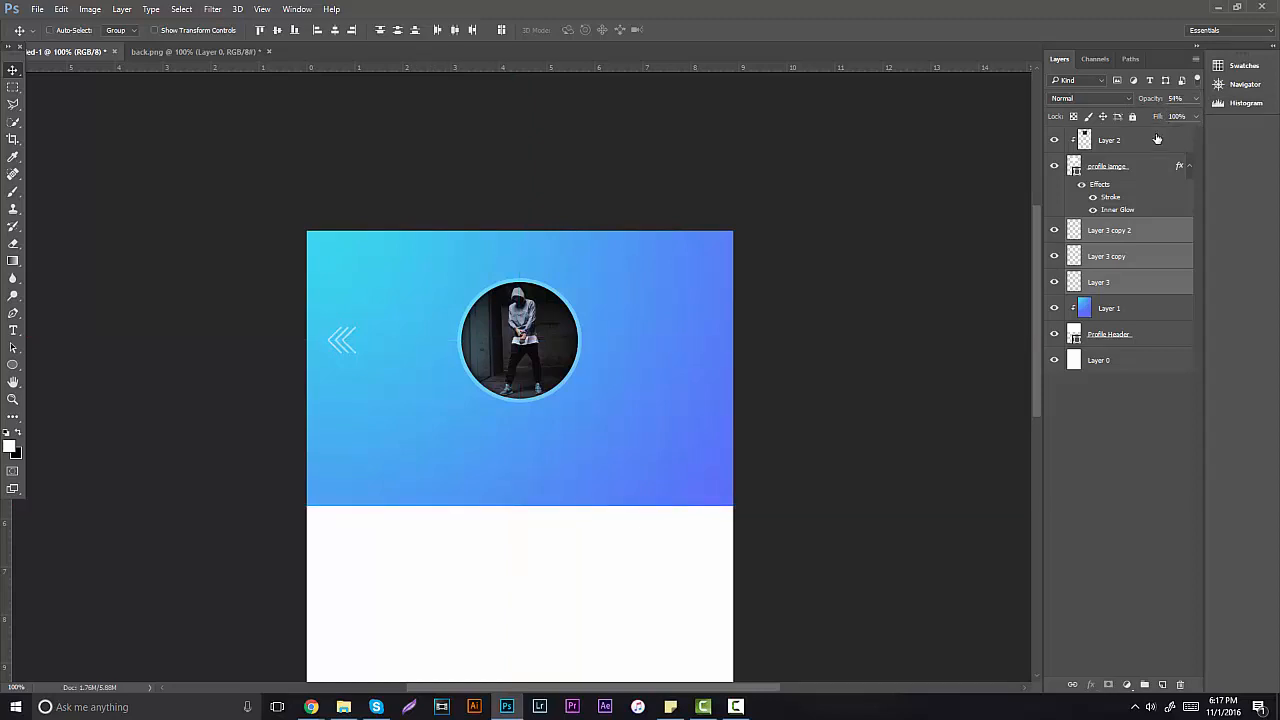
left_click(1100, 98)
left_click(1089, 231)
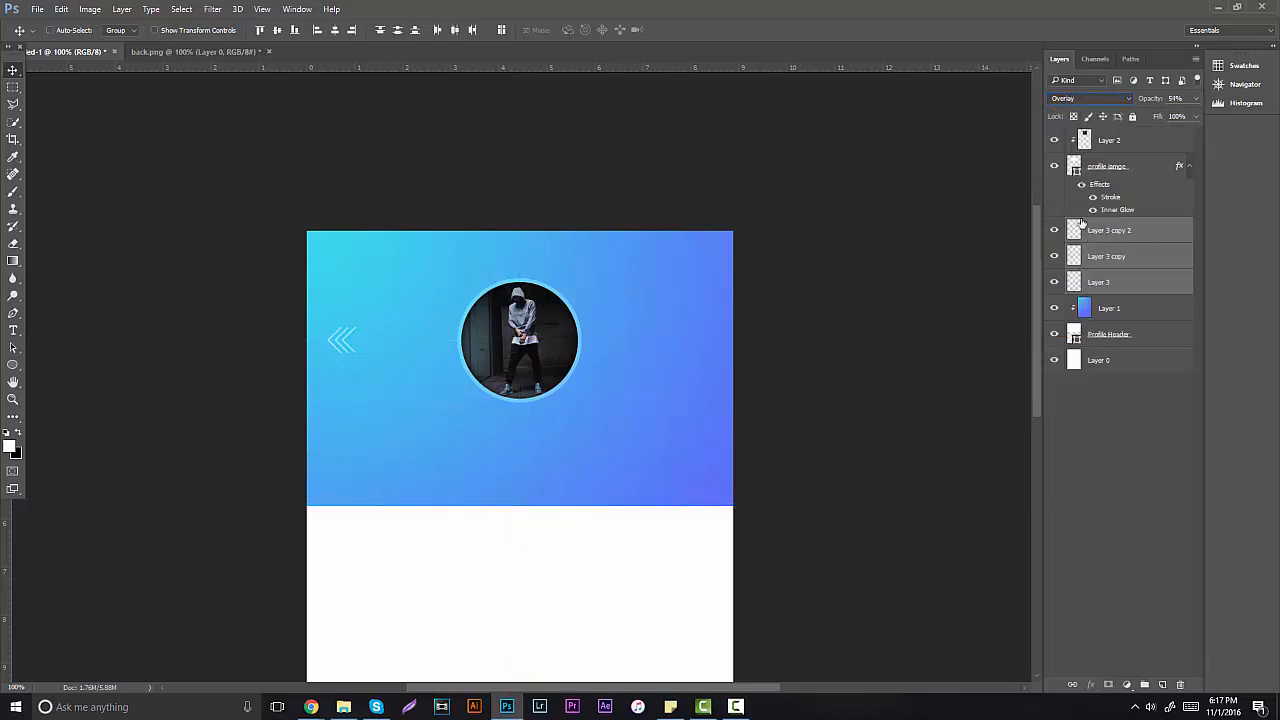
left_click(1190, 116)
key("ctrl+e")
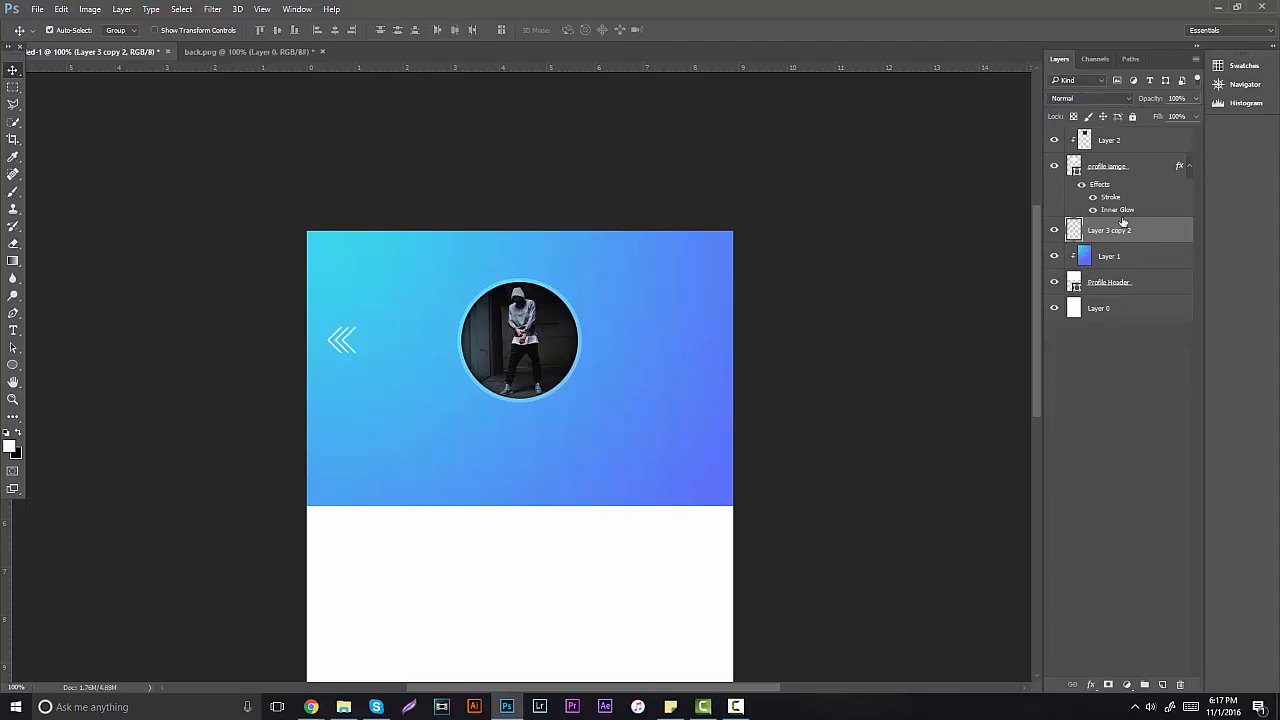
left_click(1090, 98)
left_click(1083, 242)
left_click(1118, 100)
left_click(1085, 232)
key("ctrl+j")
Step: Flip the chevron copy horizontally, move it to the header's right edge, and set opacity about 58%
left_click(61, 9)
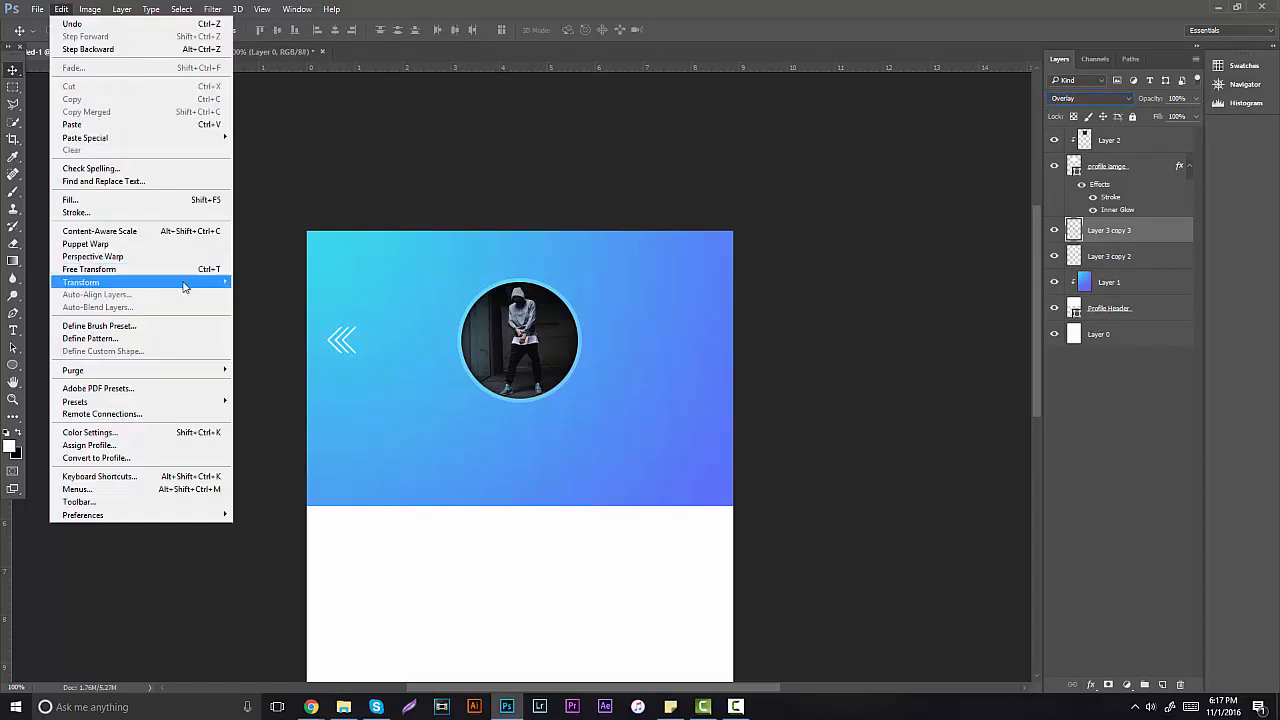
mouse_move(200, 282)
left_click(270, 430)
key("ctrl+semicolon")
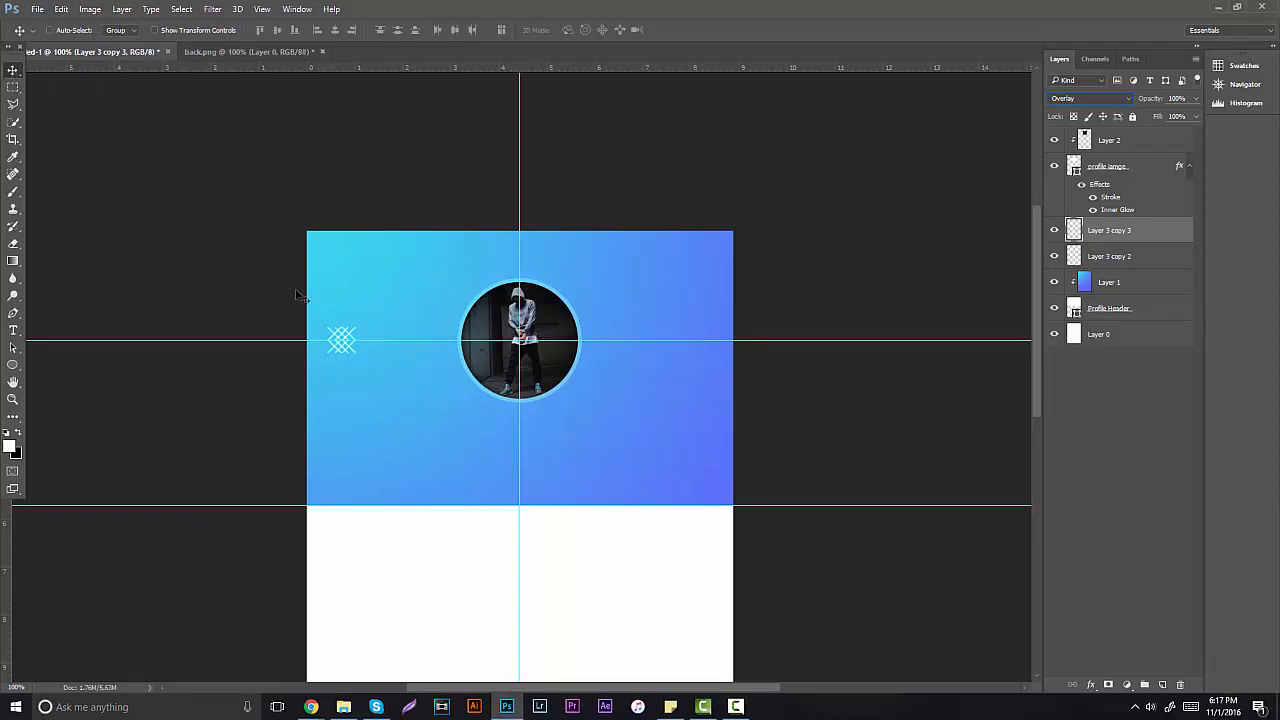
left_click_drag(297, 296, 670, 291)
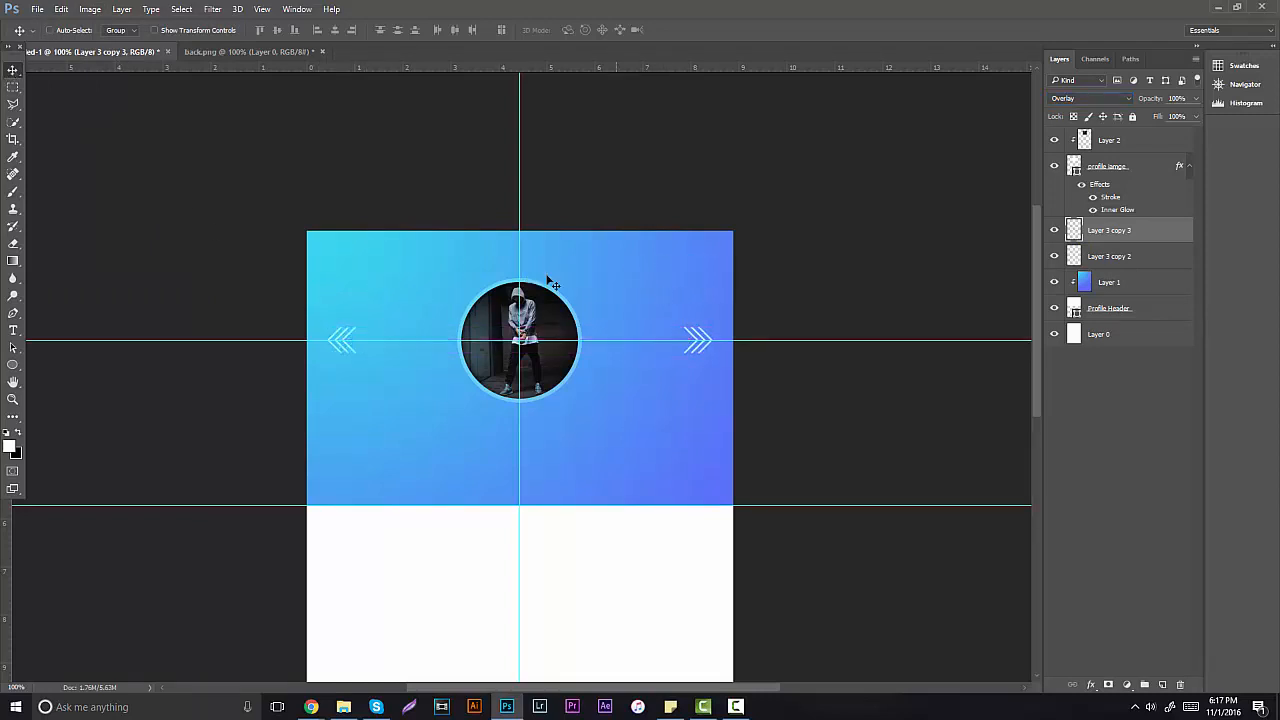
key("ctrl+semicolon")
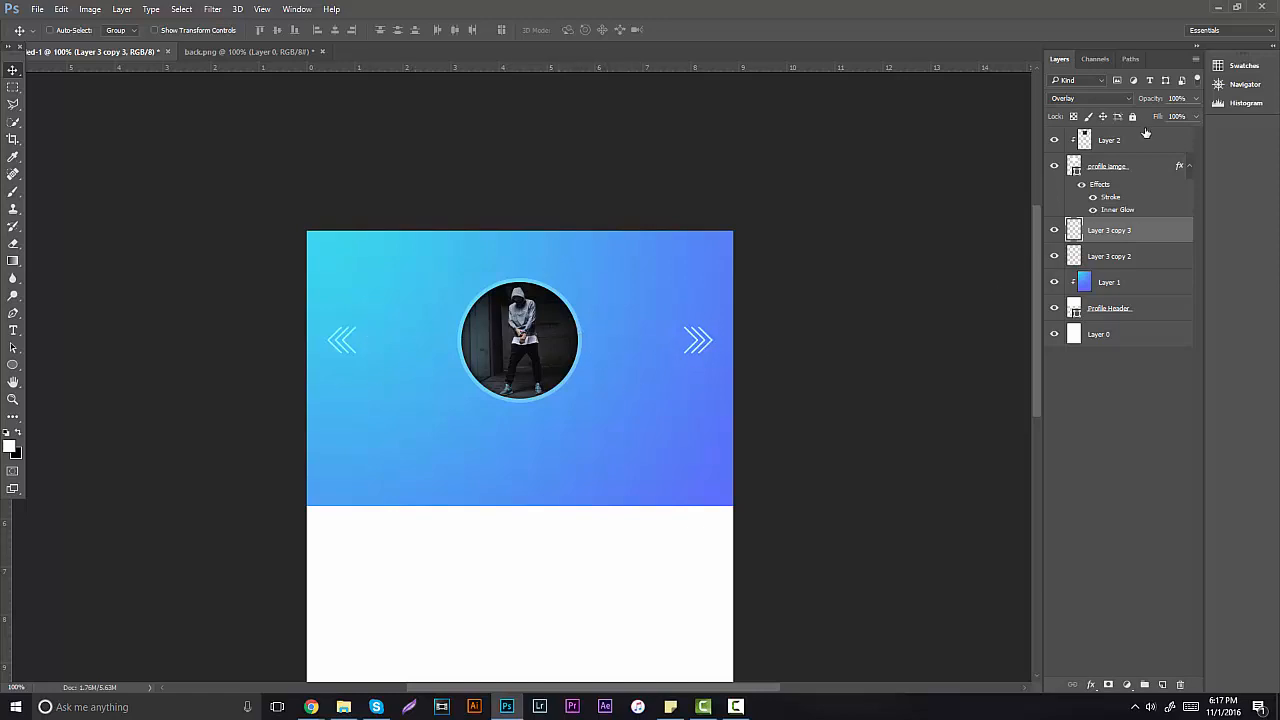
left_click(1196, 99)
left_click_drag(1169, 117, 1165, 118)
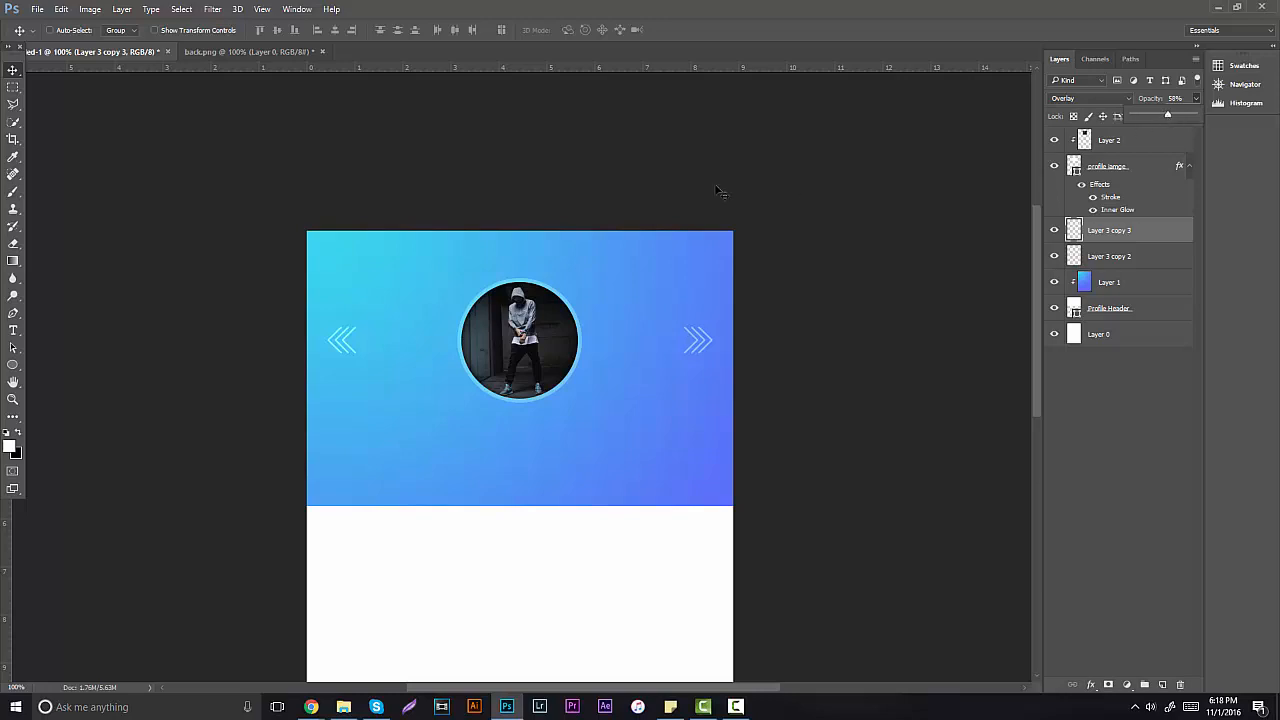
left_click(12, 399)
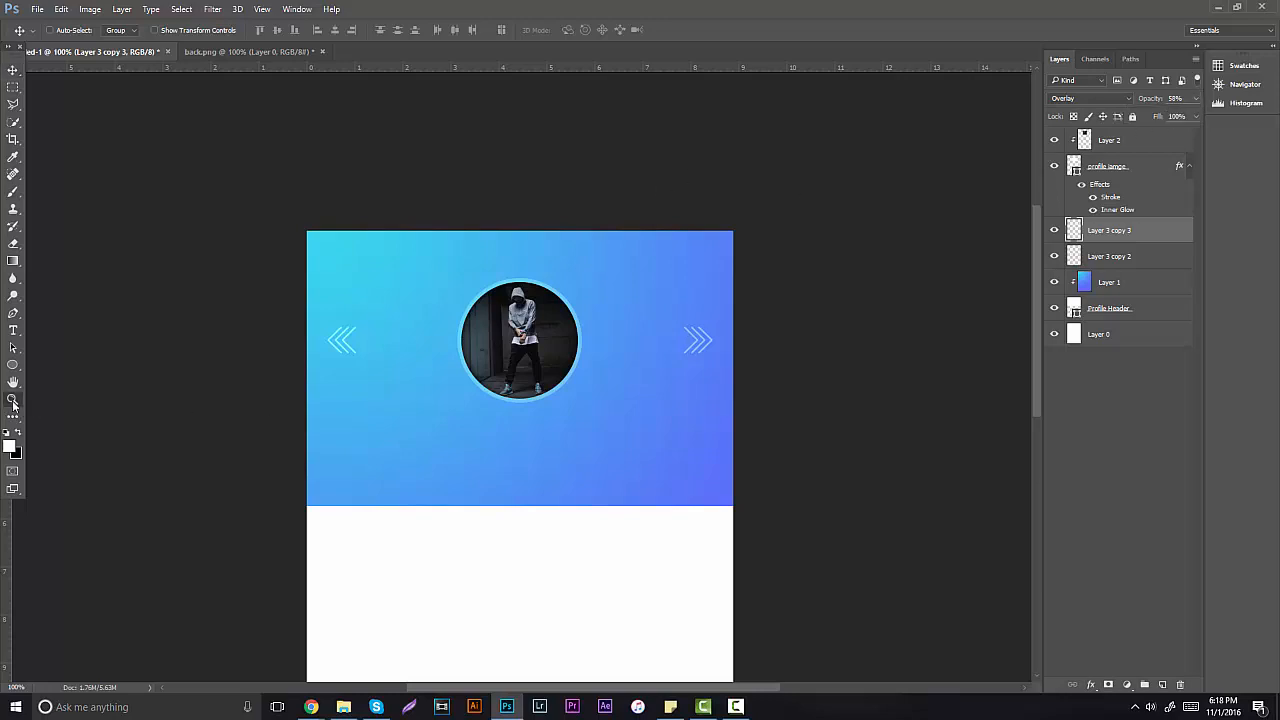
Step: Zoom the header to 200% and show the guides
left_click(12, 399)
left_click(357, 427)
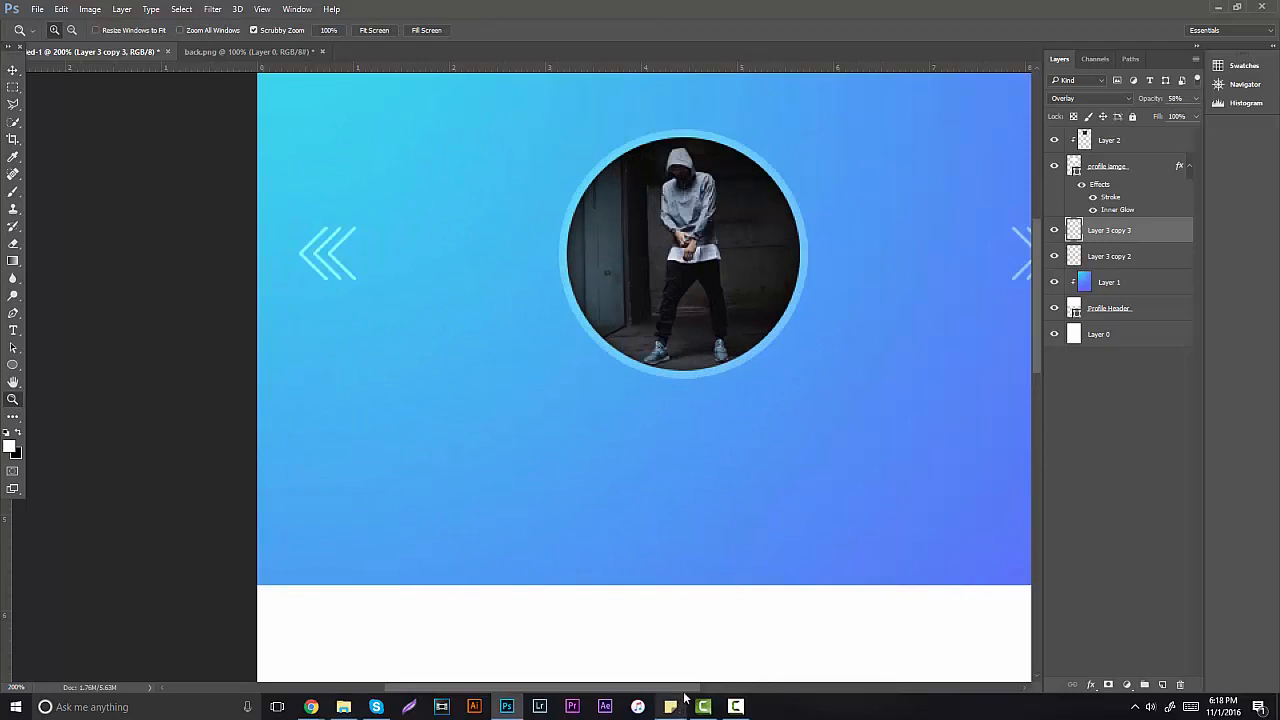
left_click_drag(690, 688, 708, 689)
key("ctrl+semicolon")
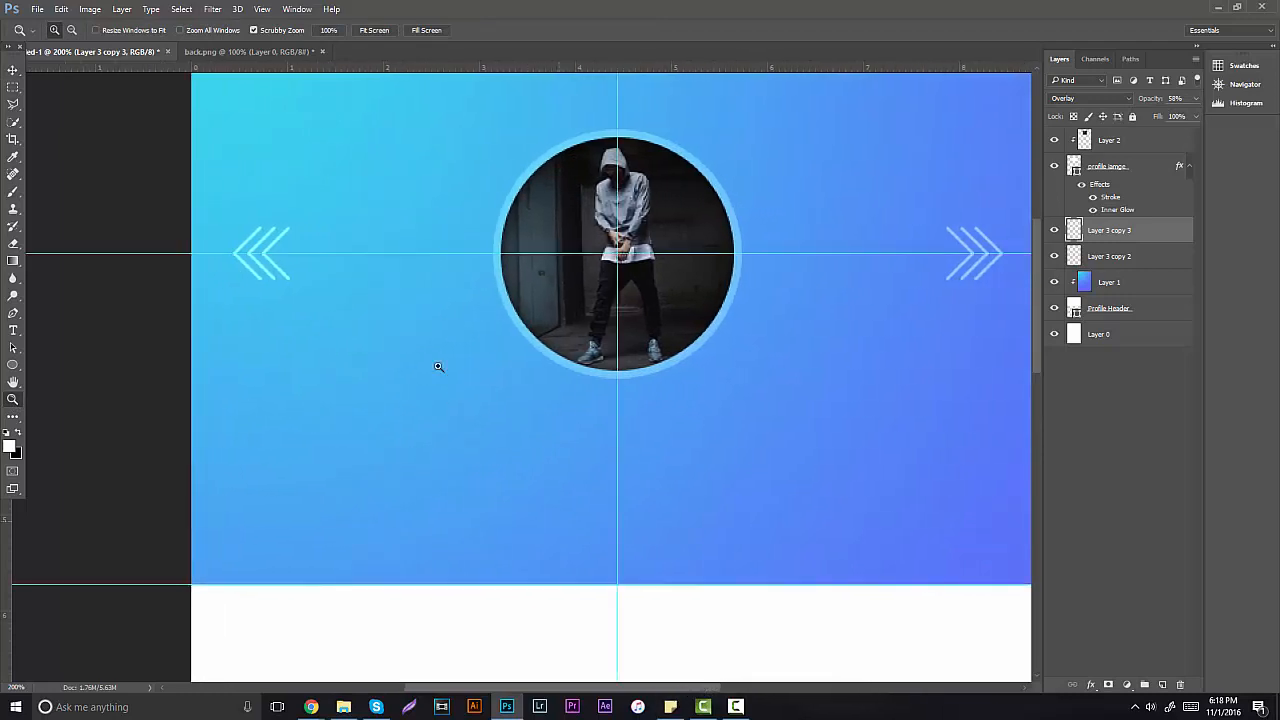
Step: Type the profile name below the photo at about 27 pt, fixing typos
left_click(13, 330)
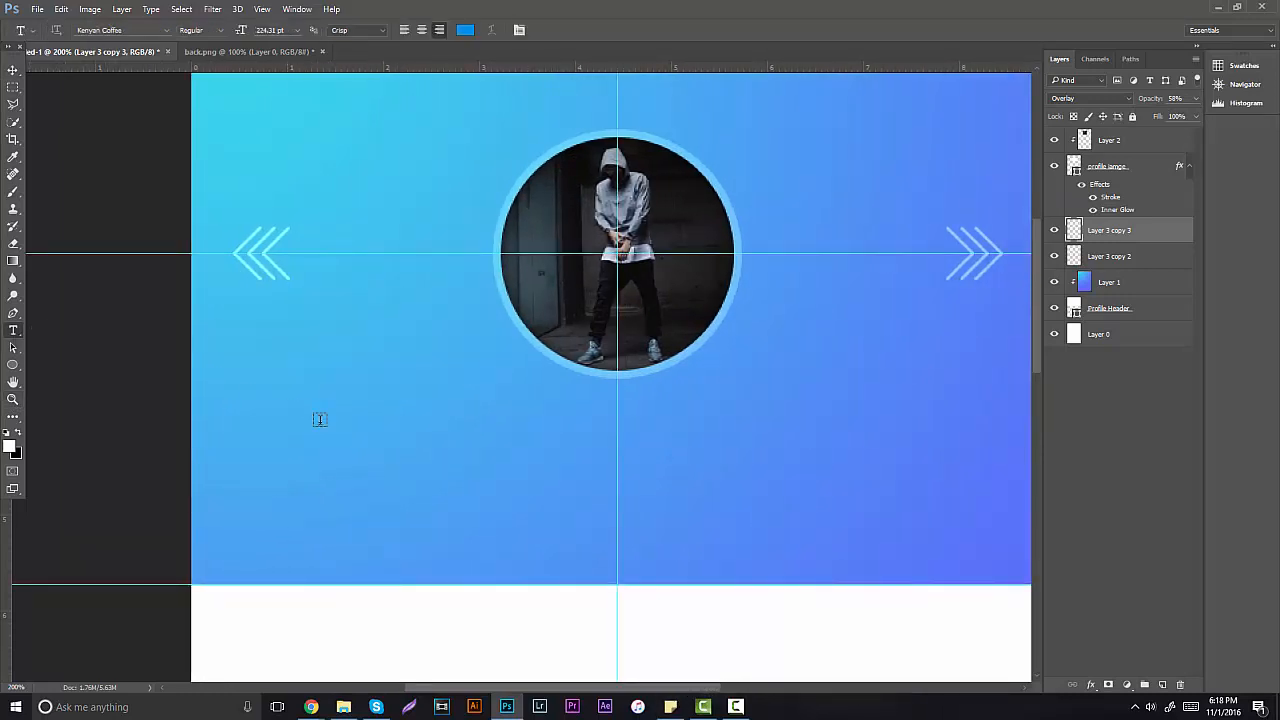
left_click(424, 465)
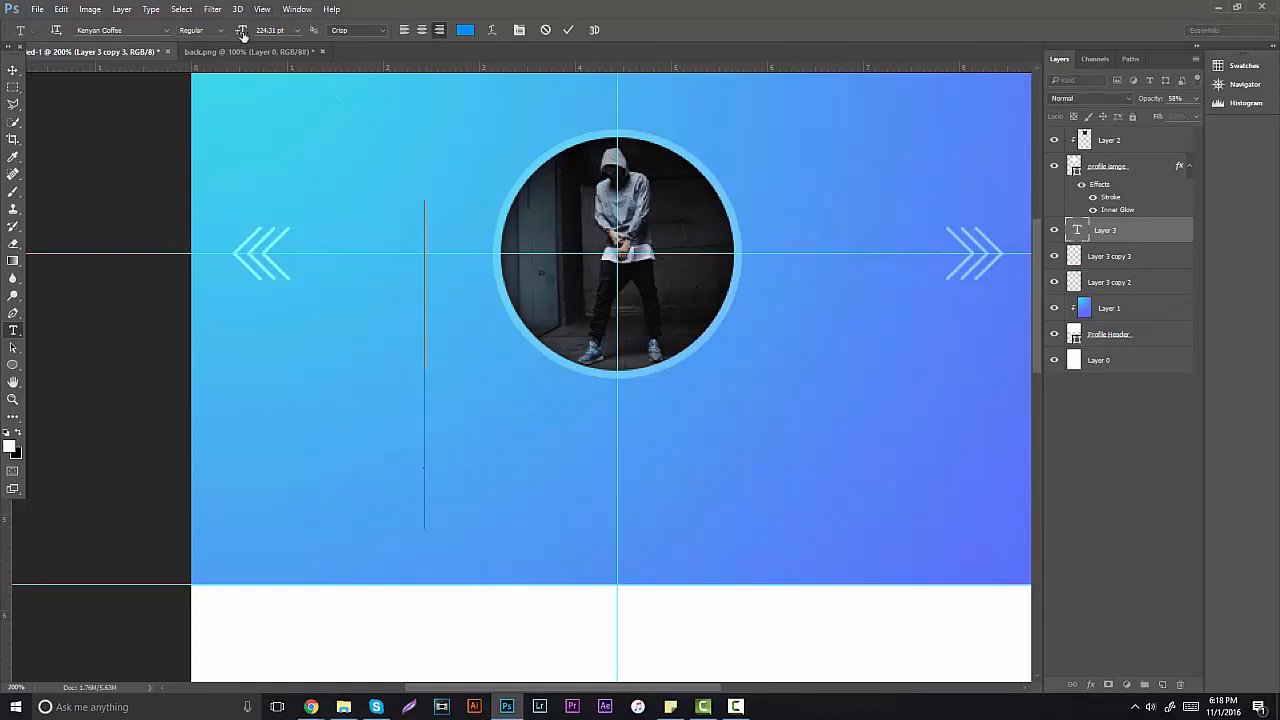
left_click_drag(243, 35, 108, 77)
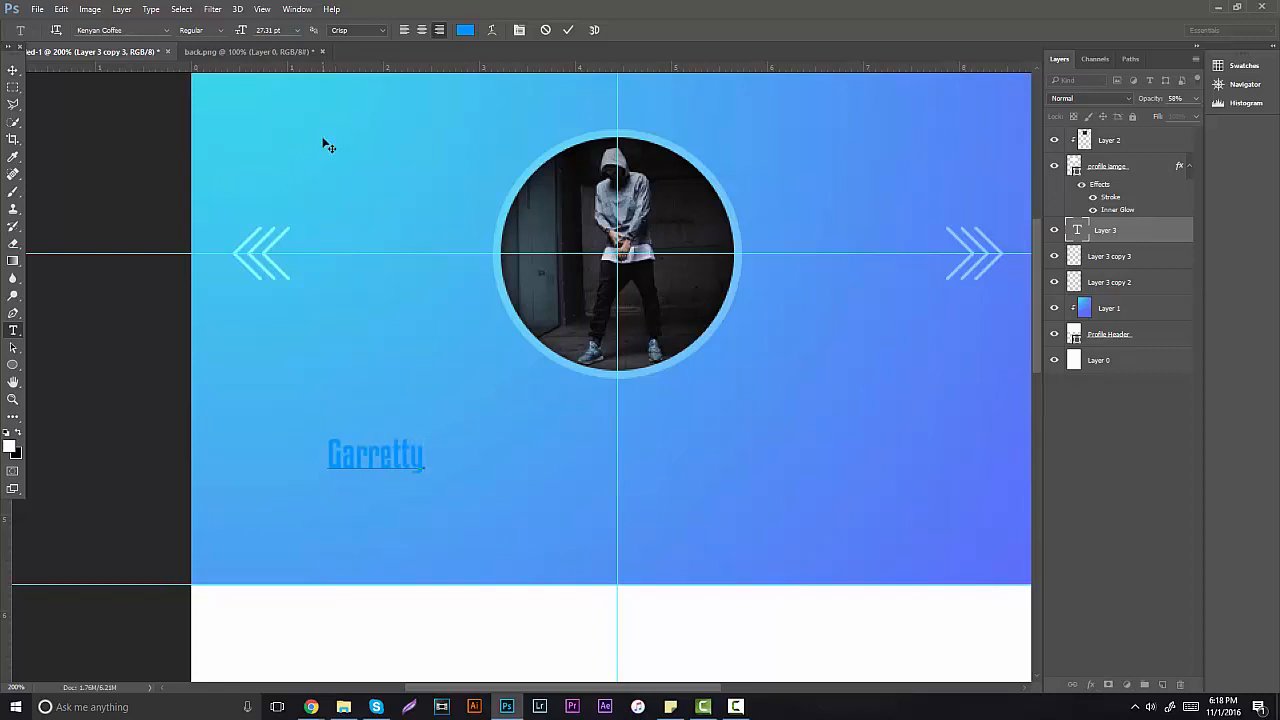
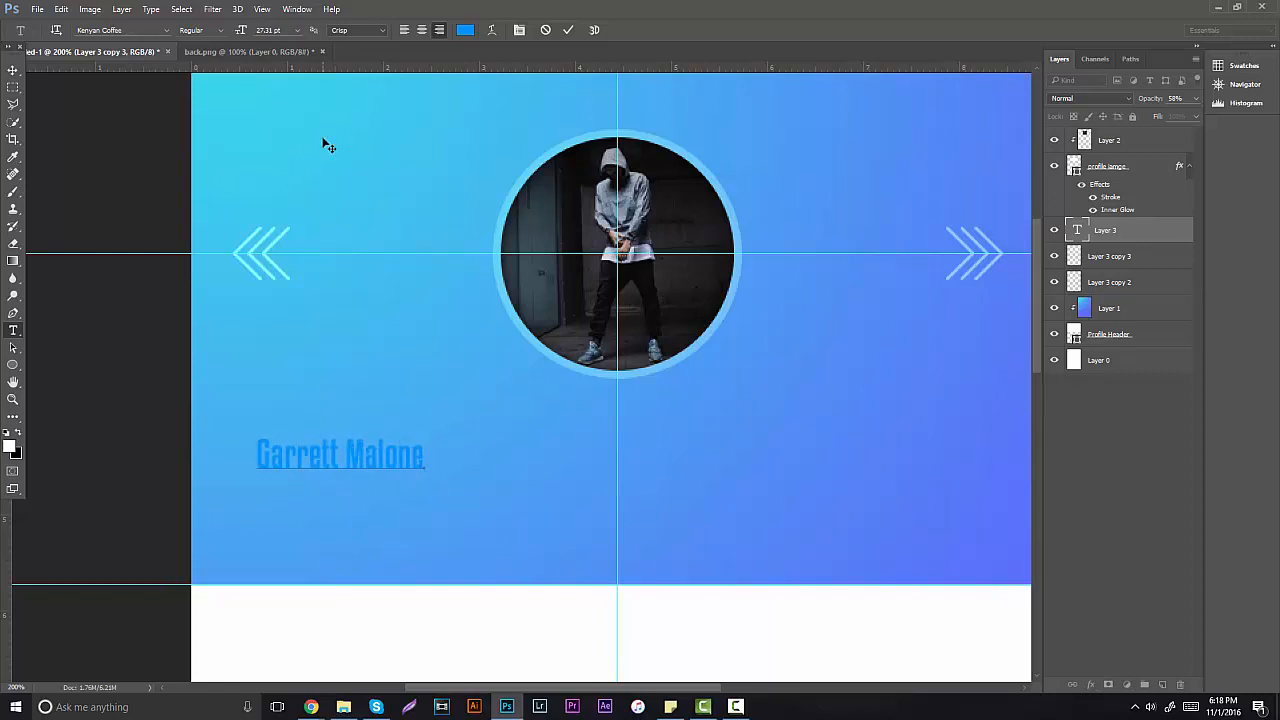
Step: Select the whole name and choose white as its text colour
left_click_drag(421, 465, 177, 447)
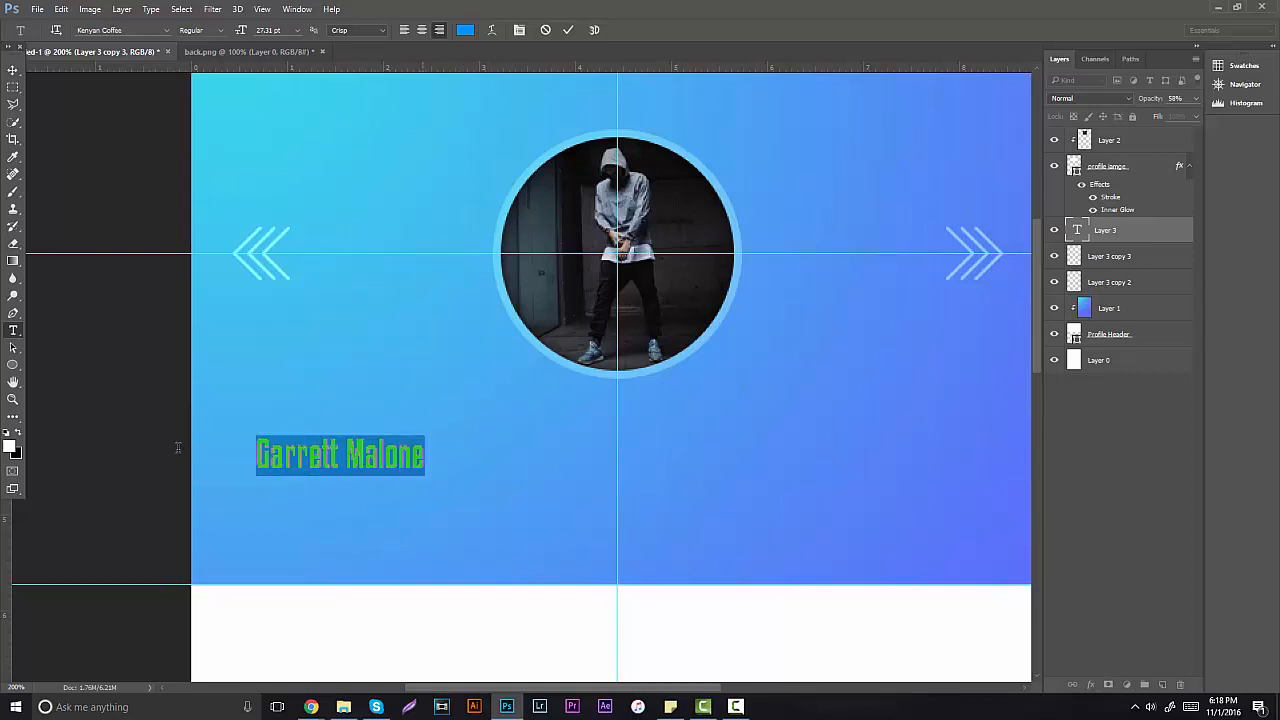
left_click(465, 30)
left_click(733, 270)
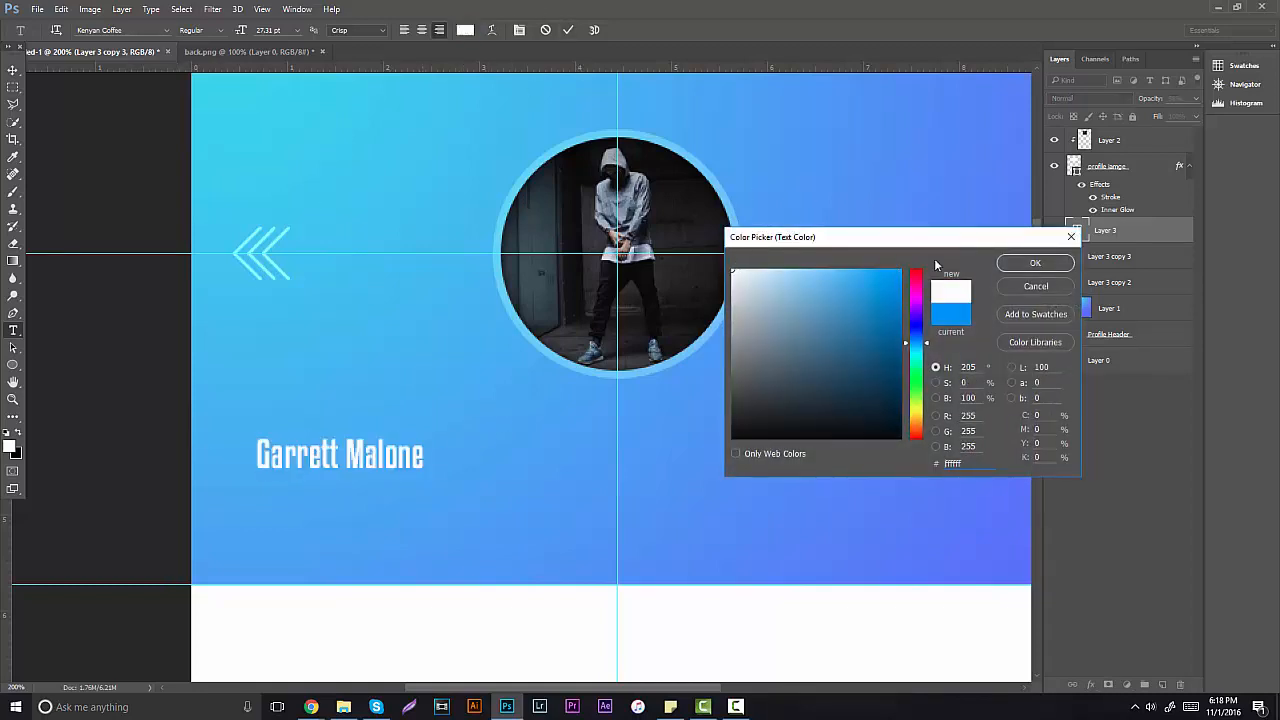
Step: Confirm white, set the name in OCR-A BT, and centre it beneath the photo
left_click(1032, 261)
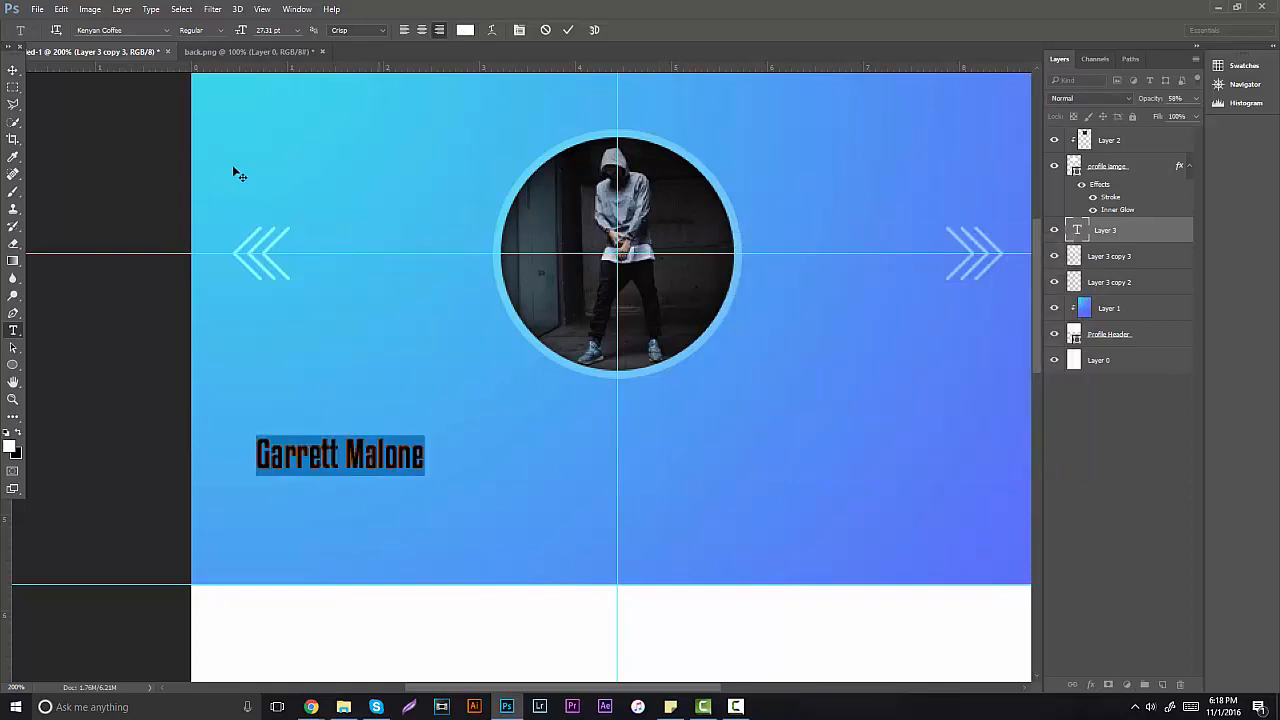
left_click(166, 31)
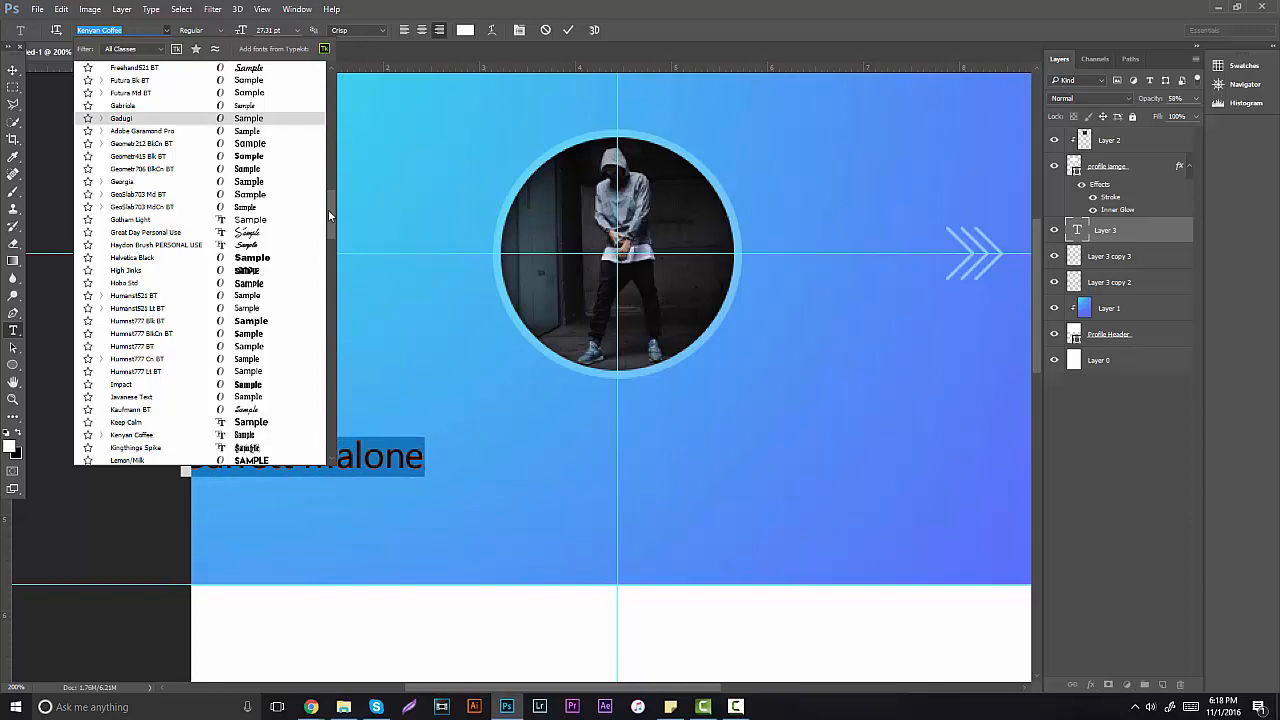
left_click_drag(328, 209, 329, 90)
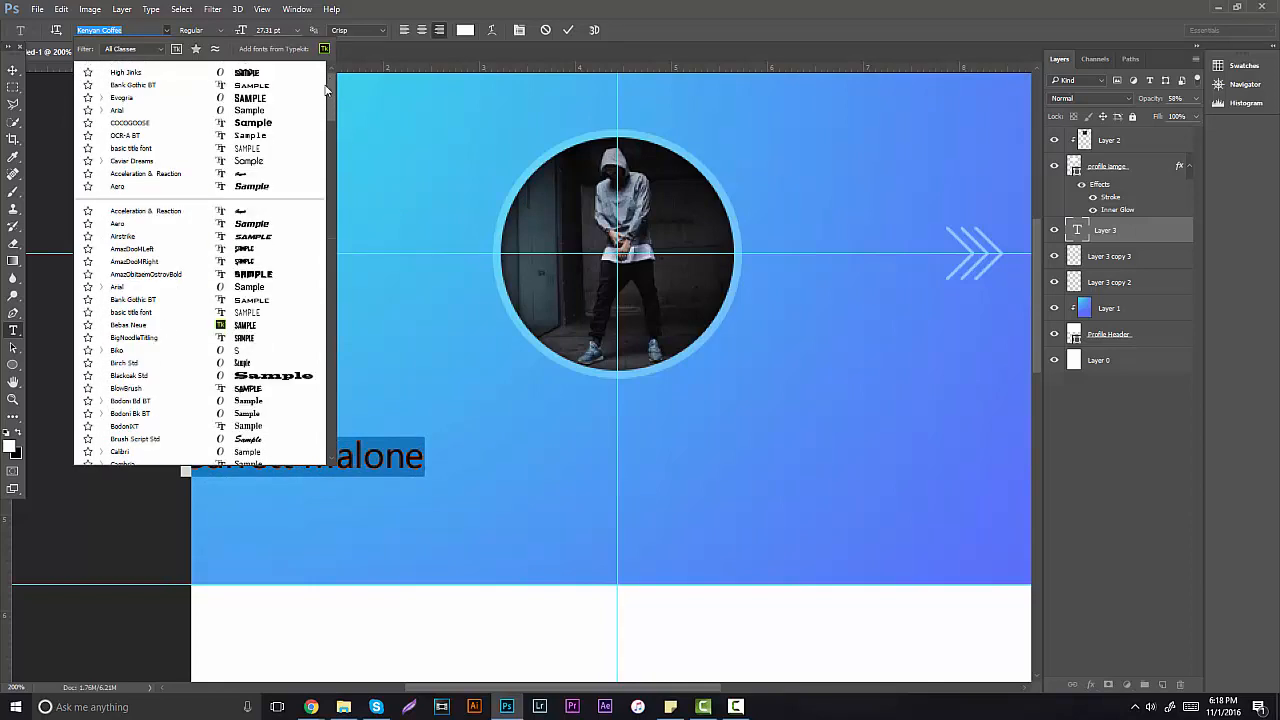
left_click(277, 140)
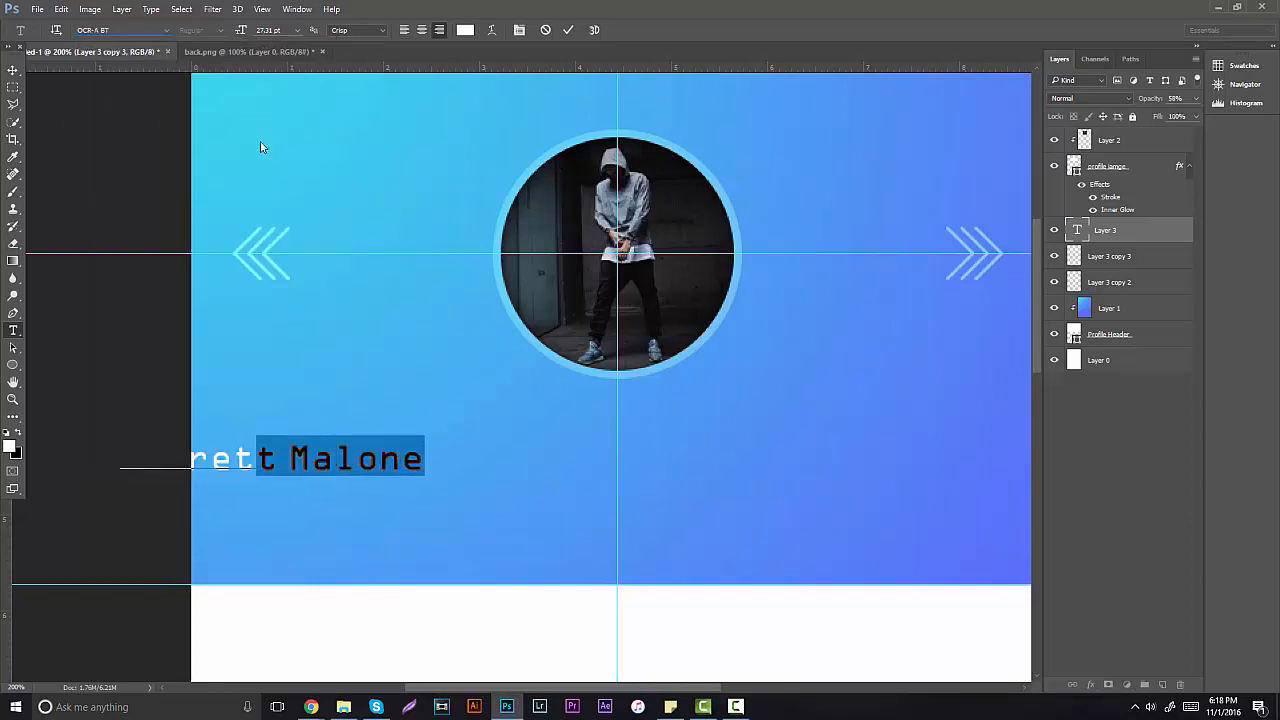
left_click(12, 70)
left_click_drag(326, 318, 671, 334)
Step: Reselect the name text and browse other typefaces in the font list
left_click(13, 331)
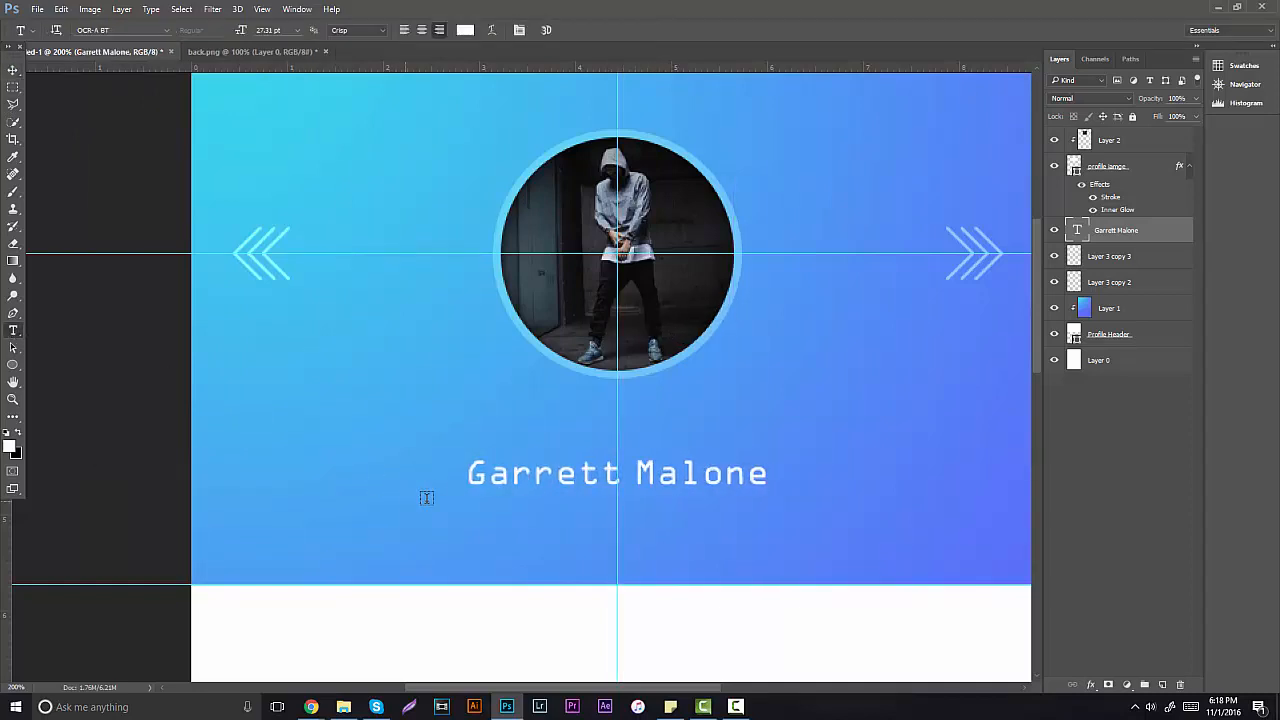
left_click(466, 472)
key("ctrl+a")
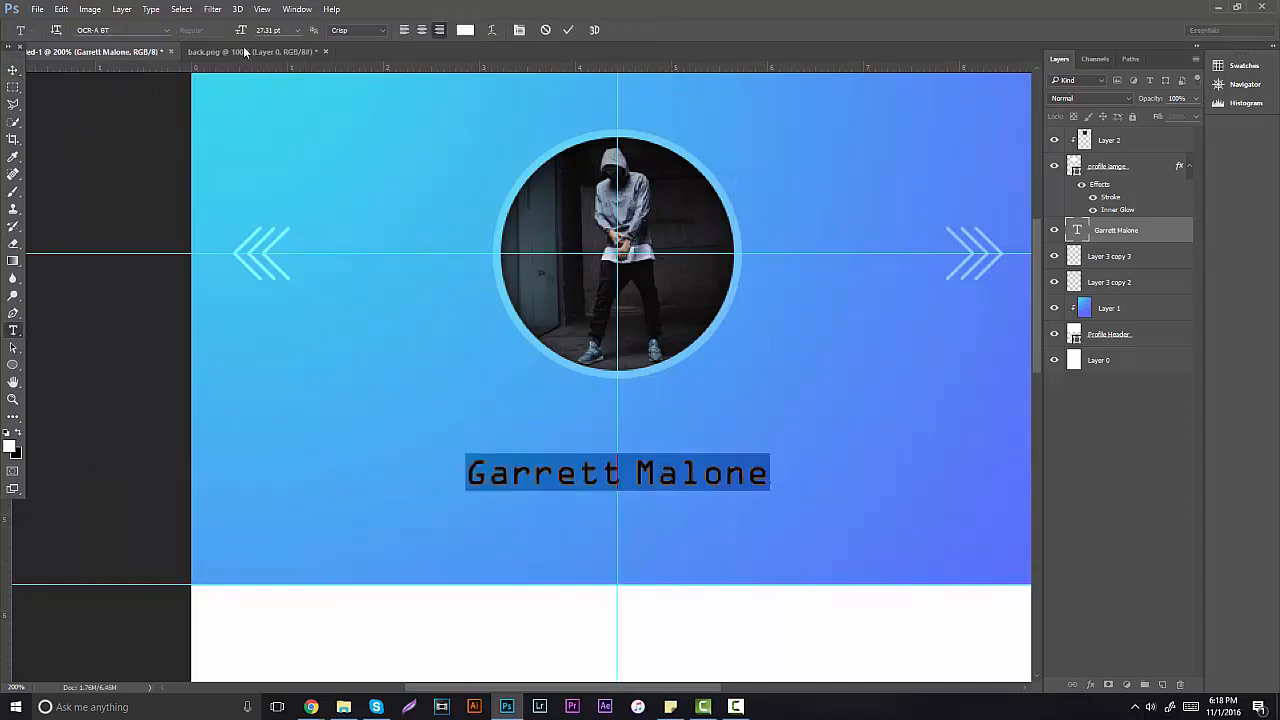
left_click(165, 31)
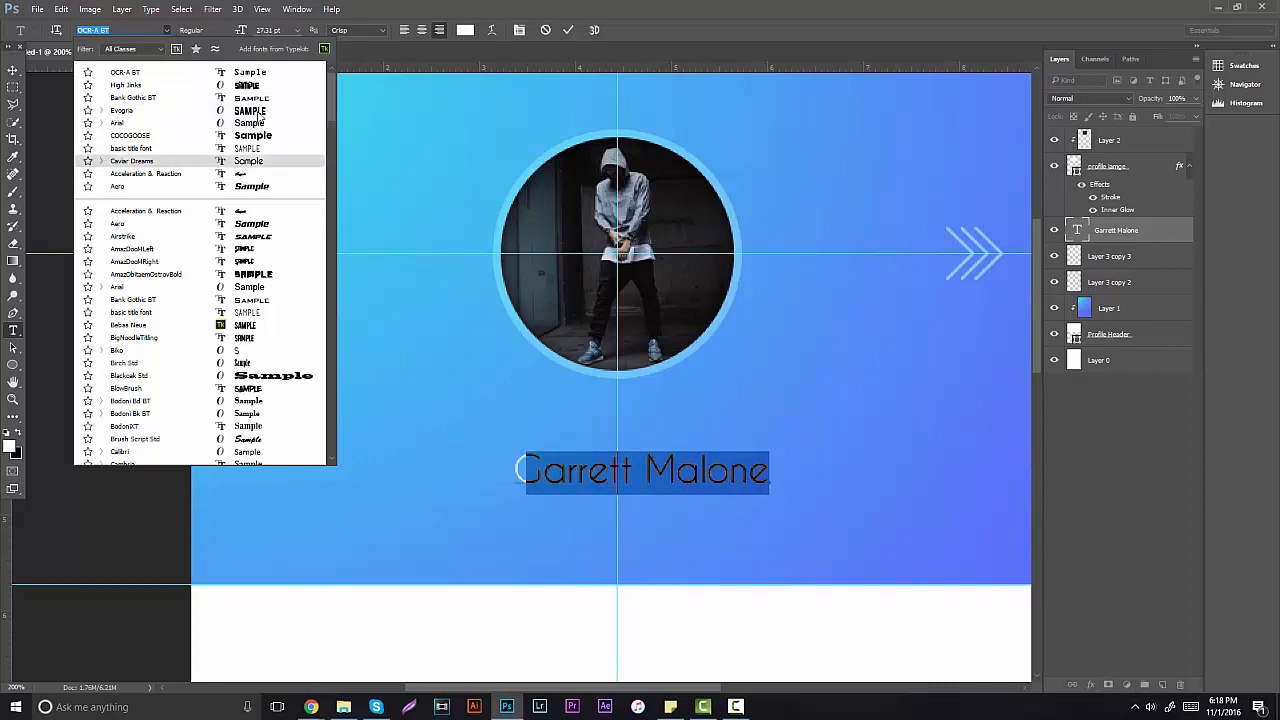
scroll(255, 317, "down", 1)
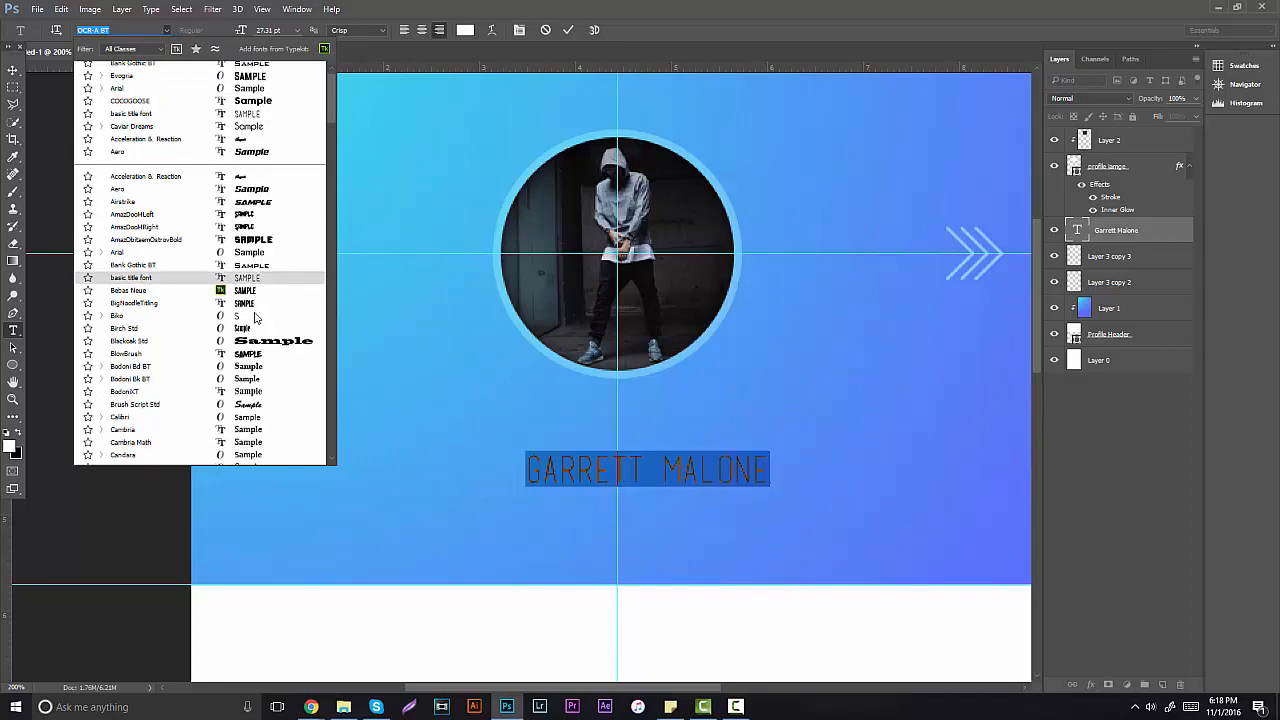
scroll(257, 316, "down", 6)
left_click(313, 711)
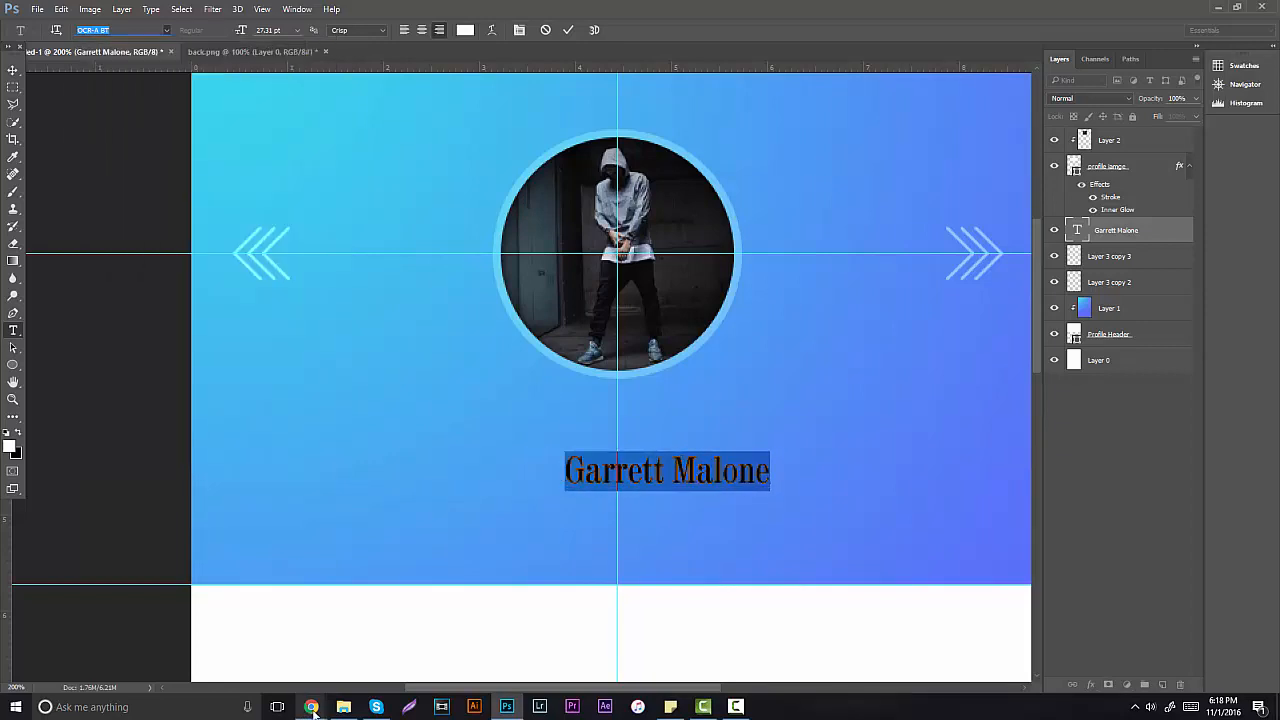
Step: In the browser, open dafont.com in a new tab and show Basic > Sans serif fonts
left_click(343, 707)
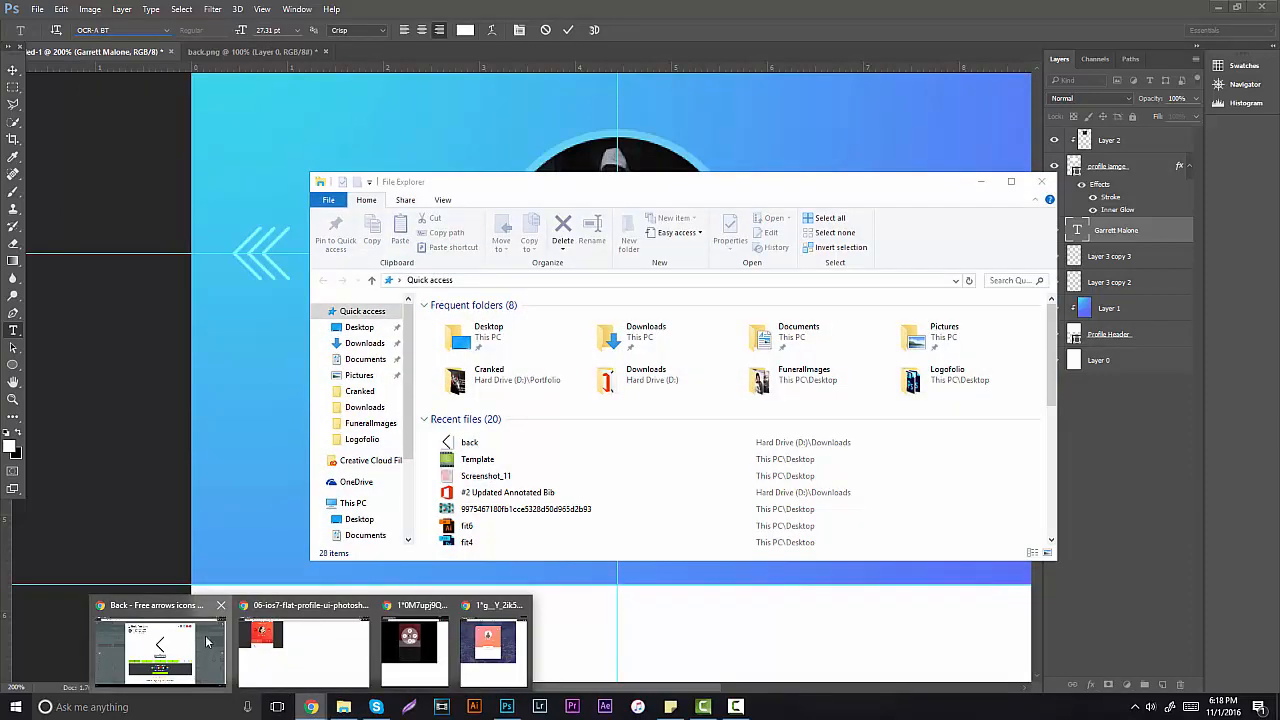
left_click(207, 641)
left_click(145, 8)
type("dafont.com")
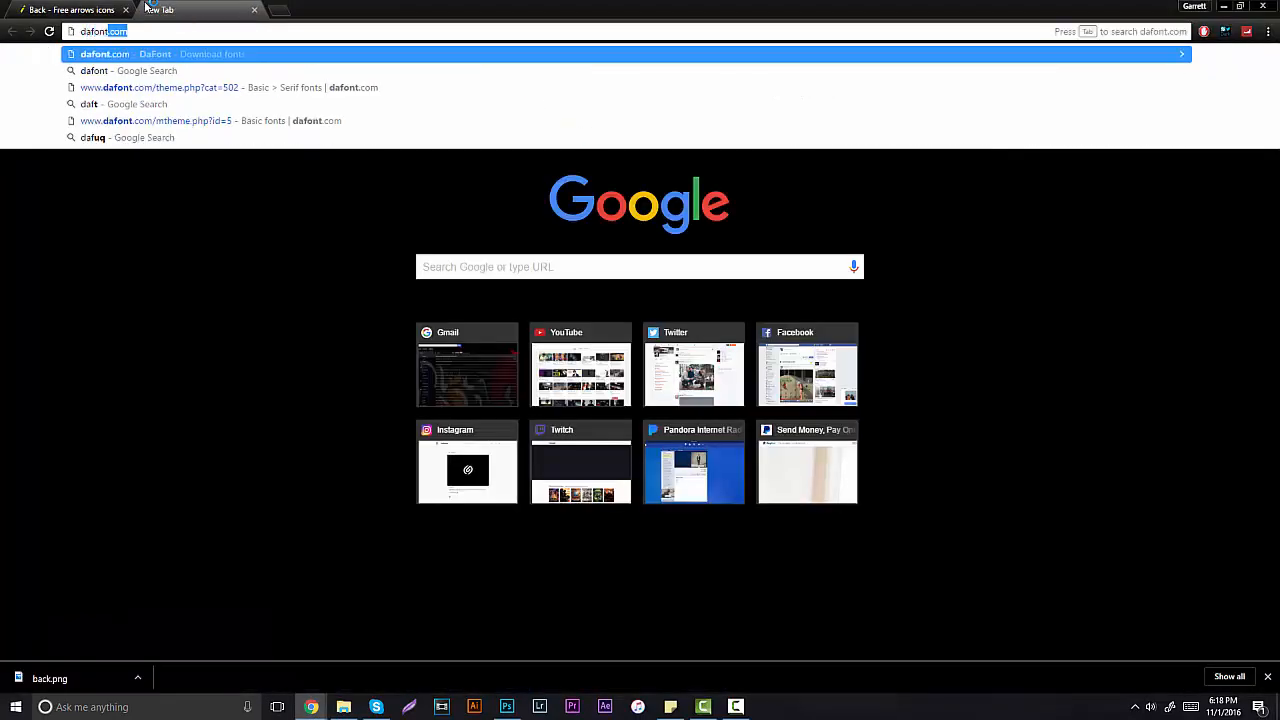
key("Return")
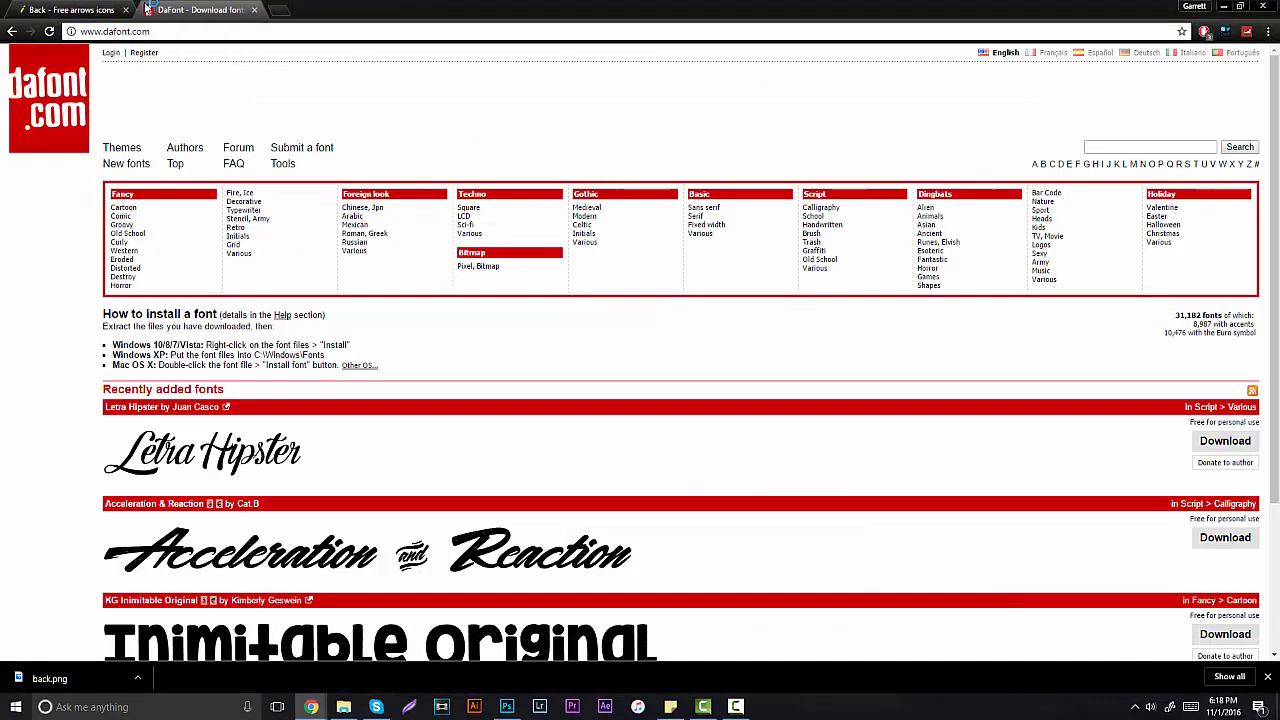
left_click(698, 195)
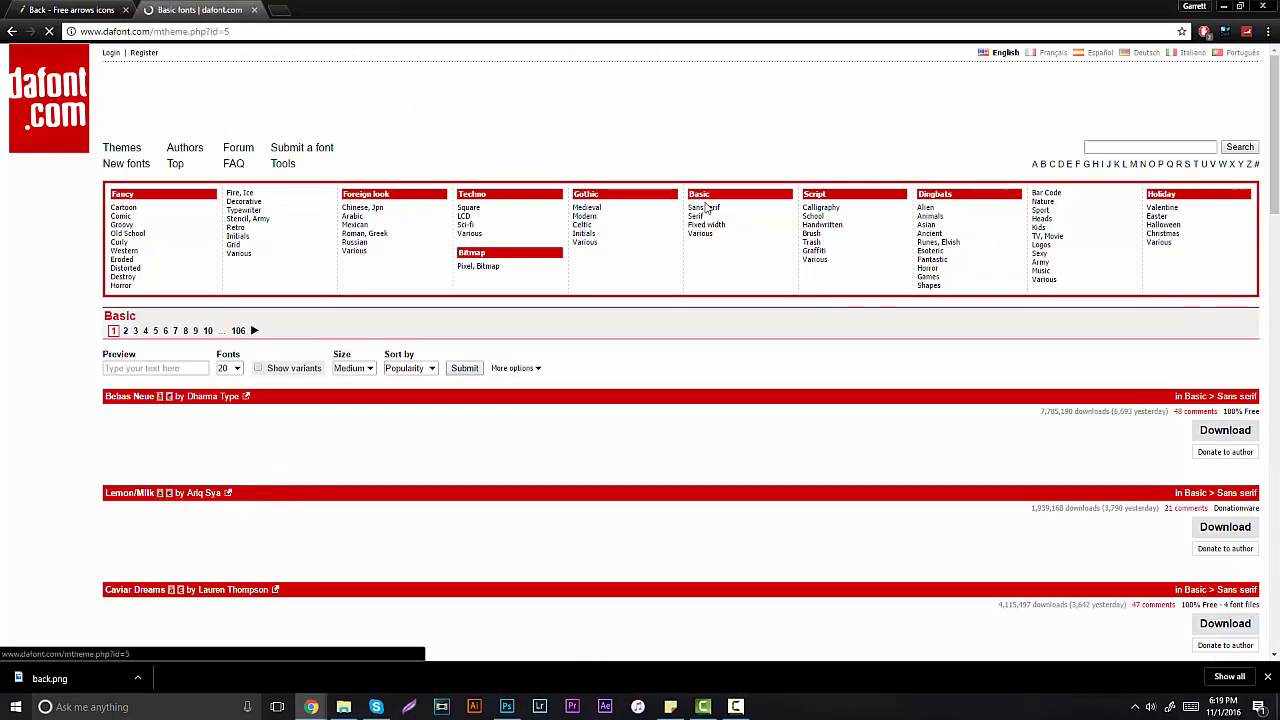
left_click(703, 207)
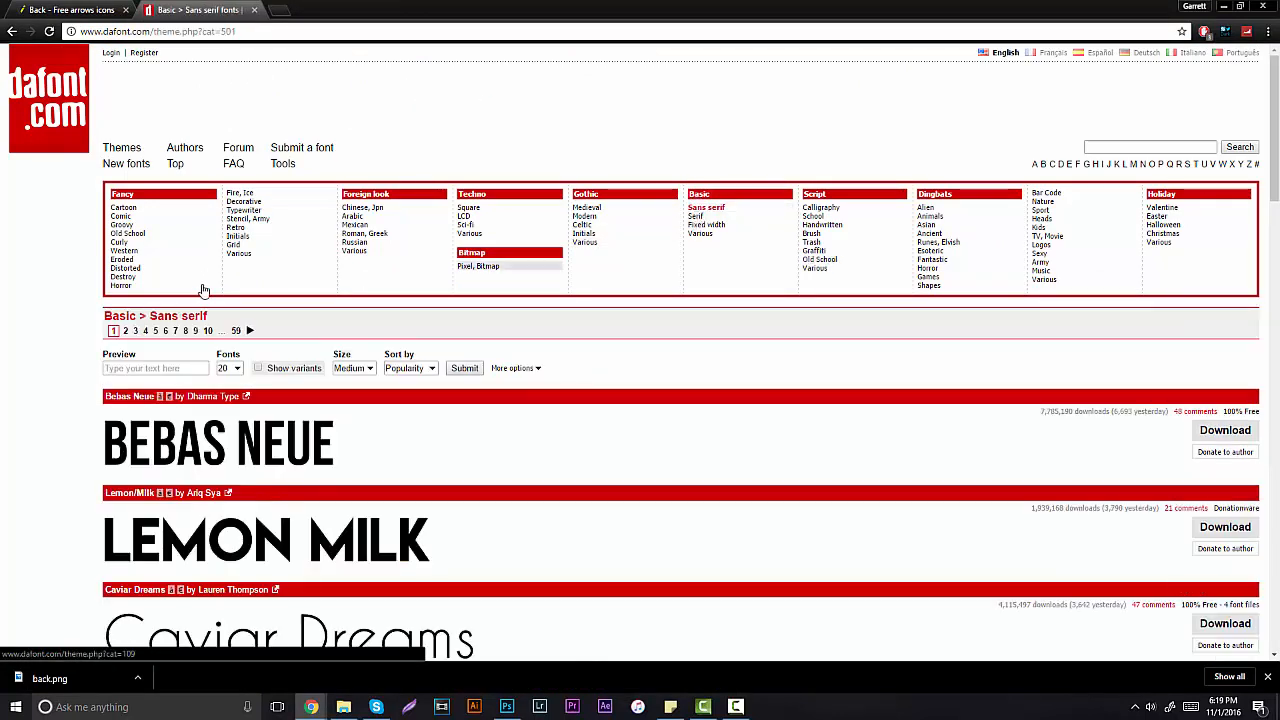
Step: Preview the fonts with the profile name, scroll the results, then return to Photoshop
left_click(186, 367)
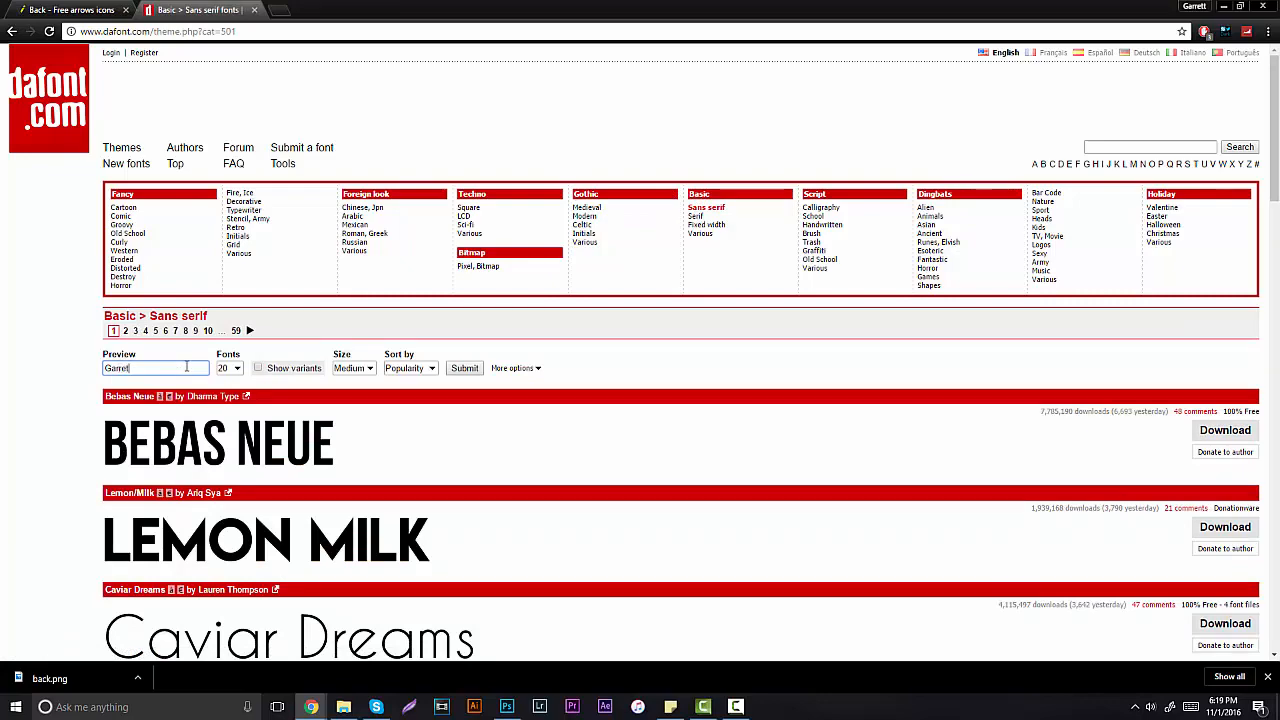
key("Return")
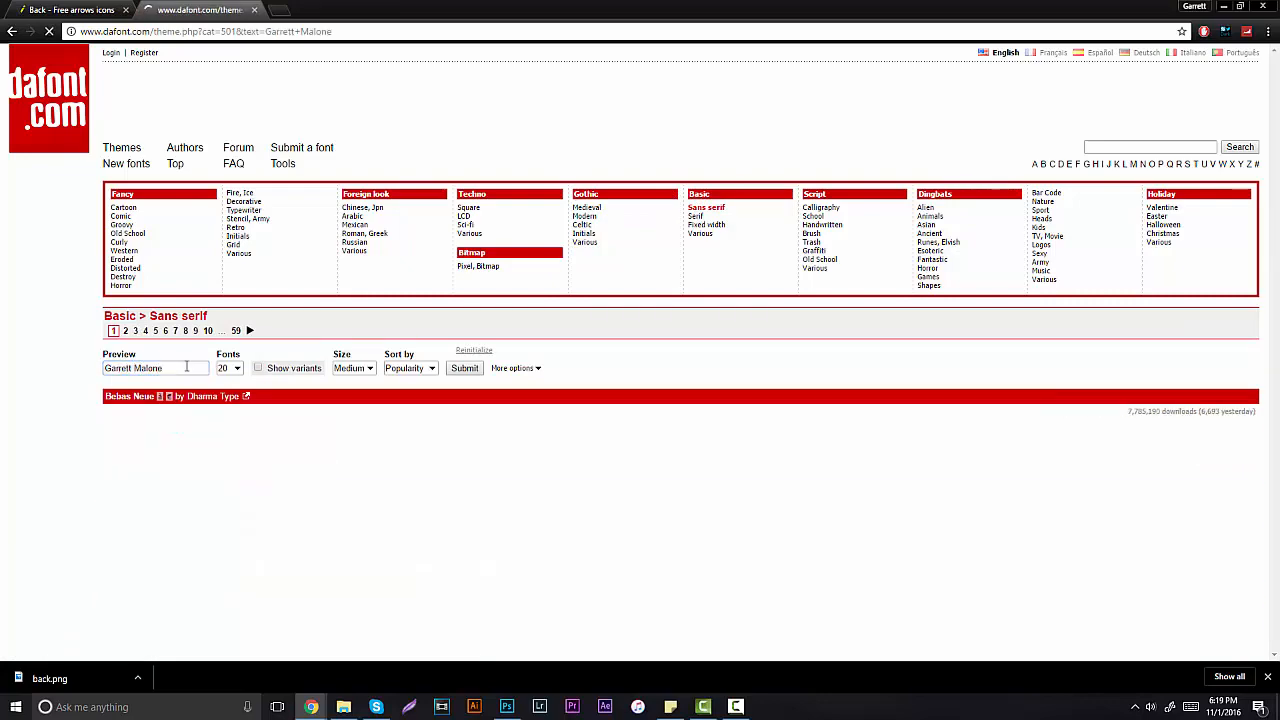
scroll(343, 368, "down", 3)
scroll(343, 368, "down", 4)
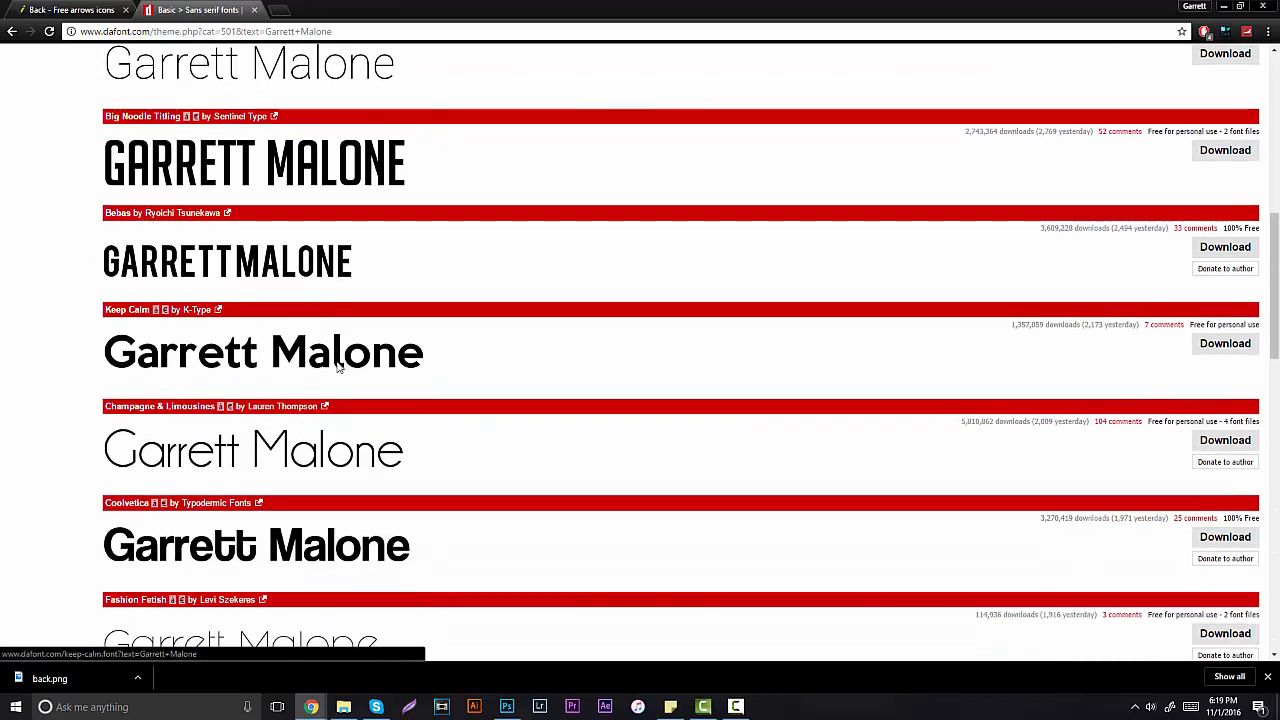
left_click(506, 707)
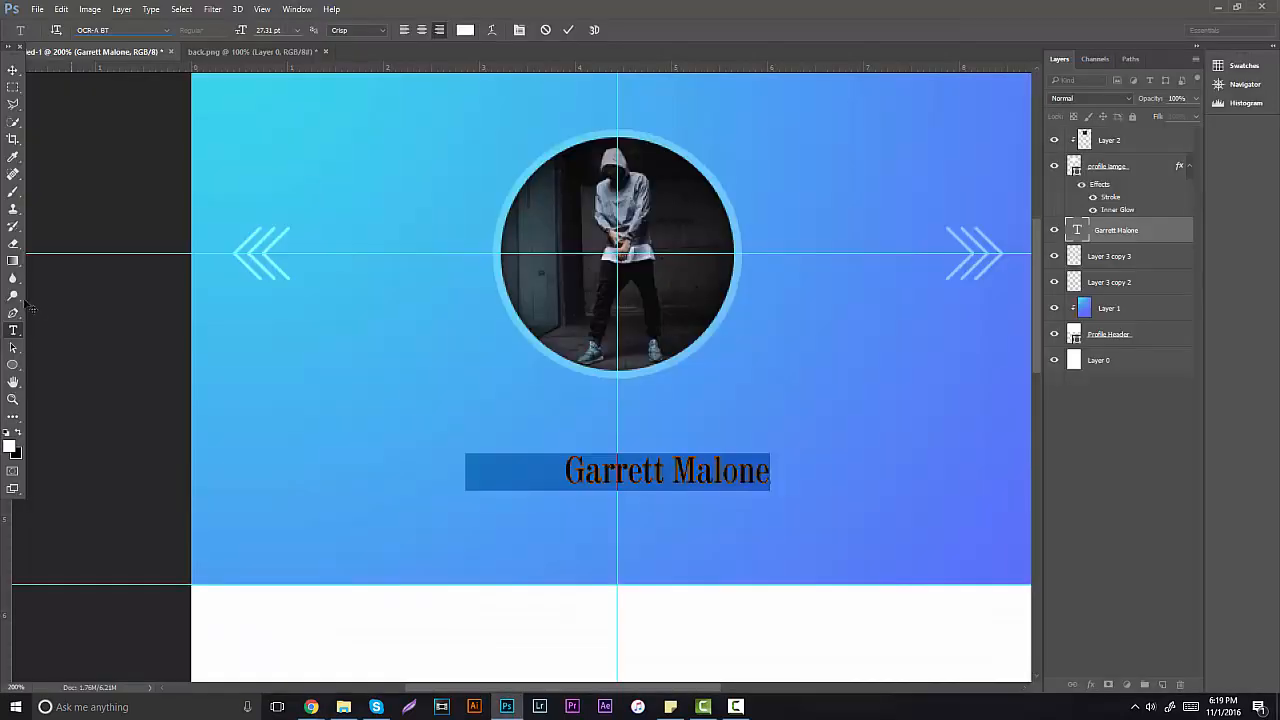
Step: Set the name in Keep Calm with tracking widened to 100 at 21.31 pt
left_click(114, 27)
type("keep calm")
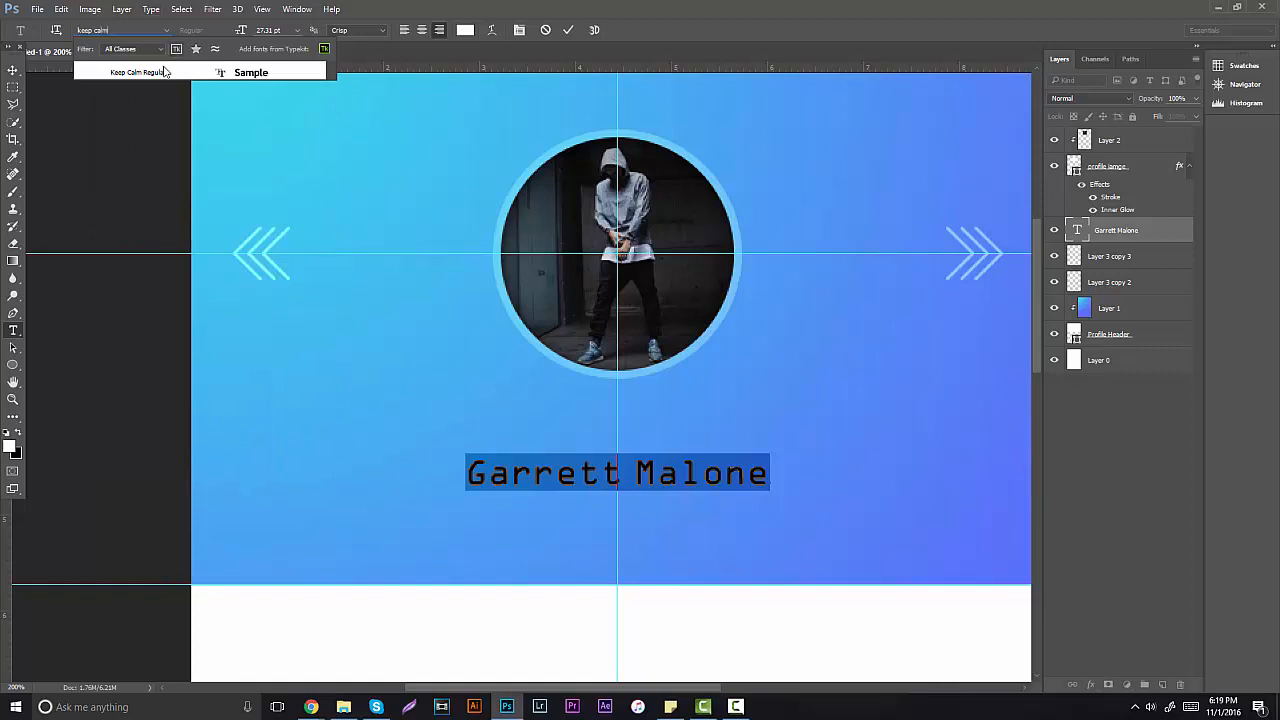
left_click(163, 71)
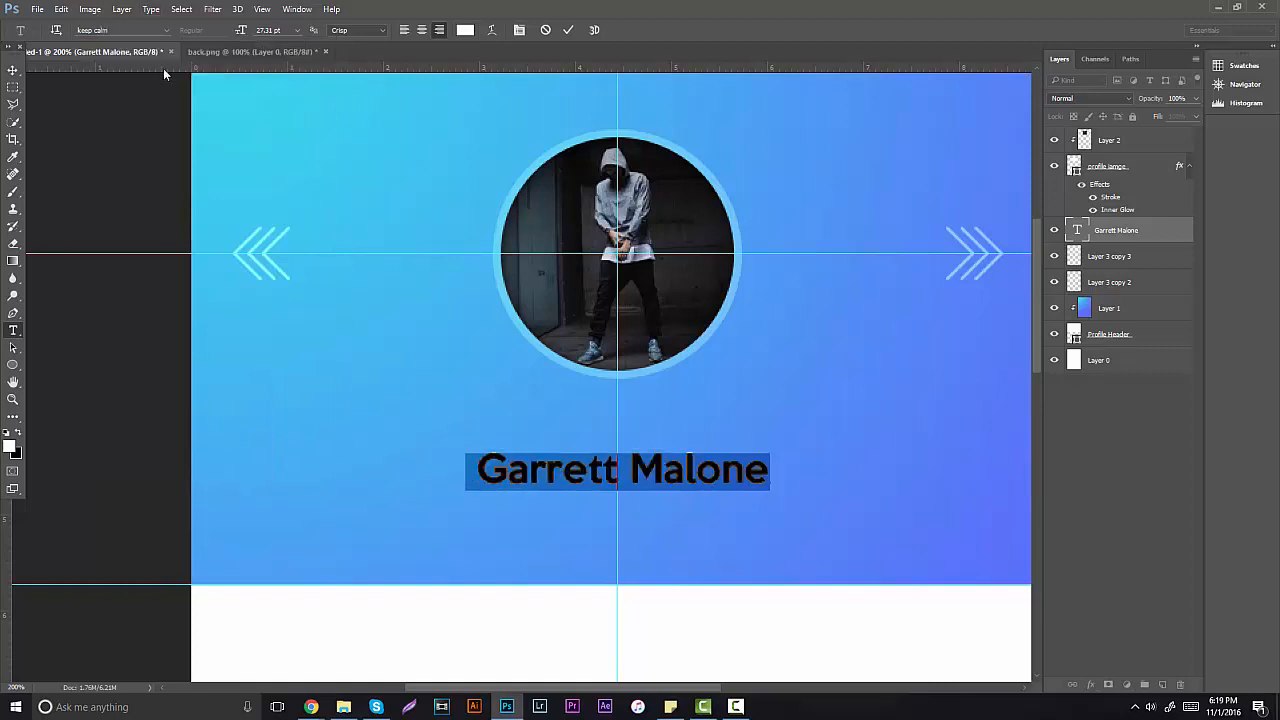
left_click(521, 30)
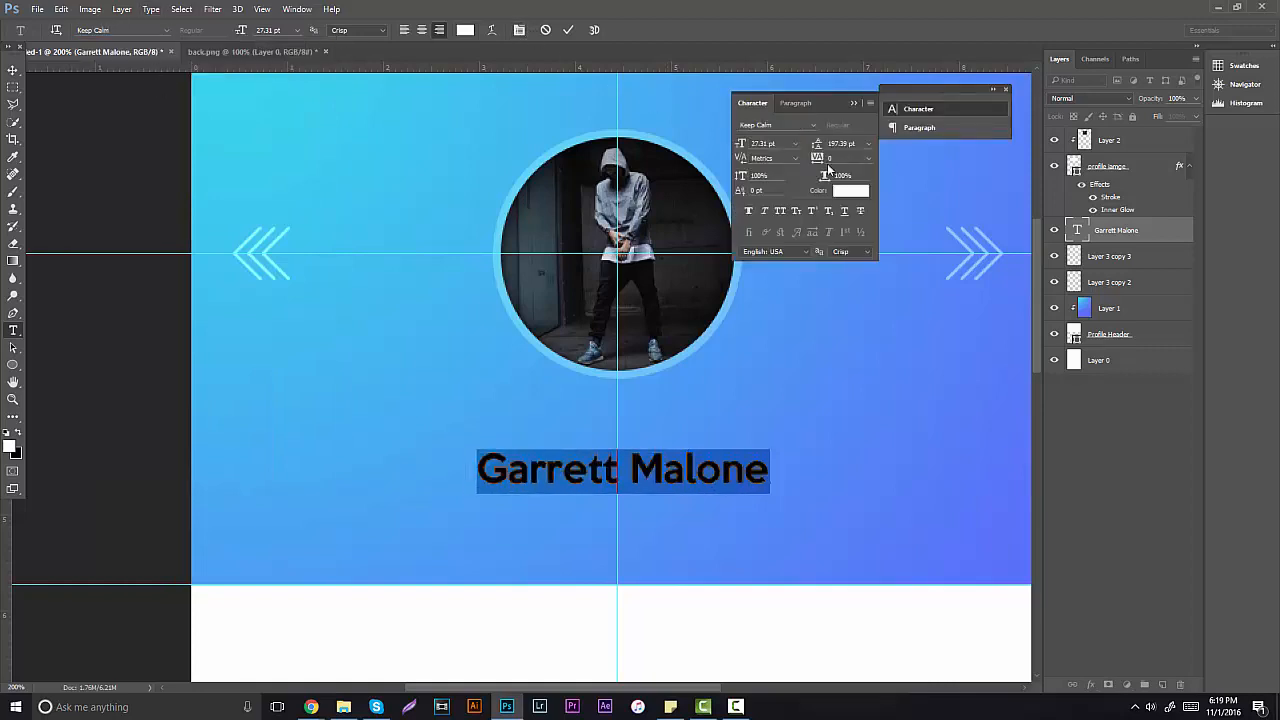
left_click_drag(819, 160, 827, 166)
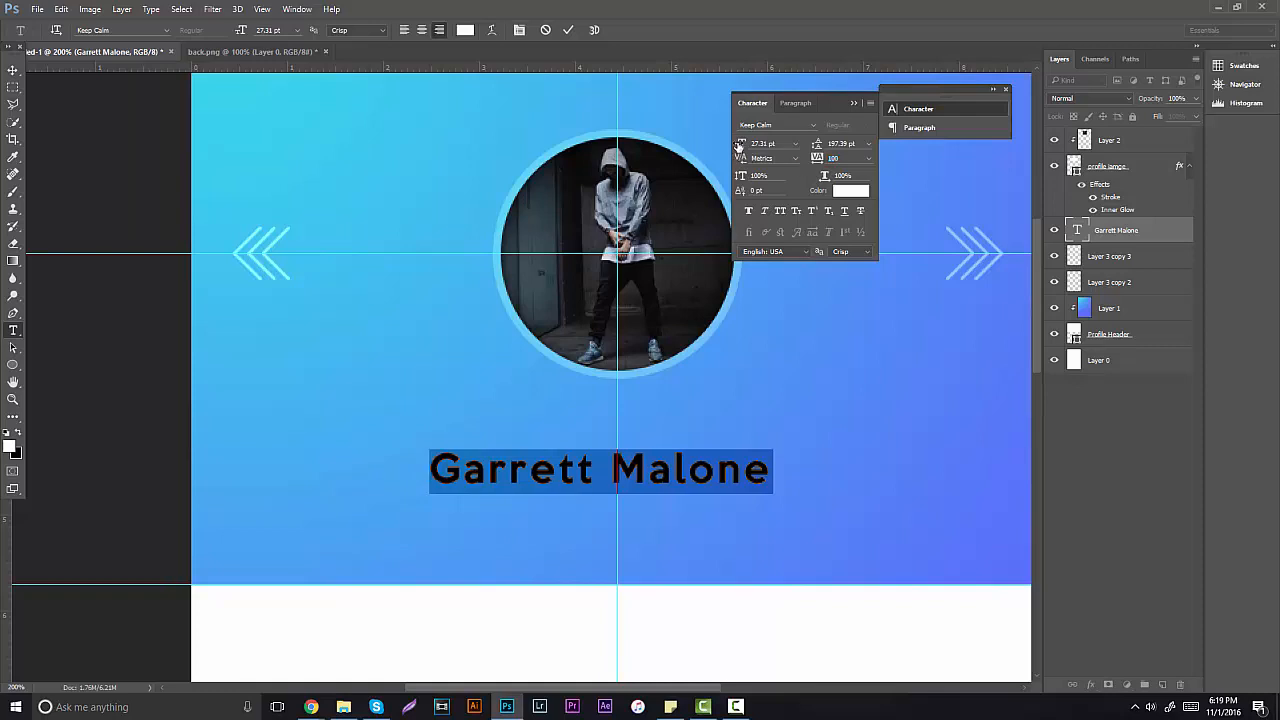
left_click_drag(738, 146, 733, 146)
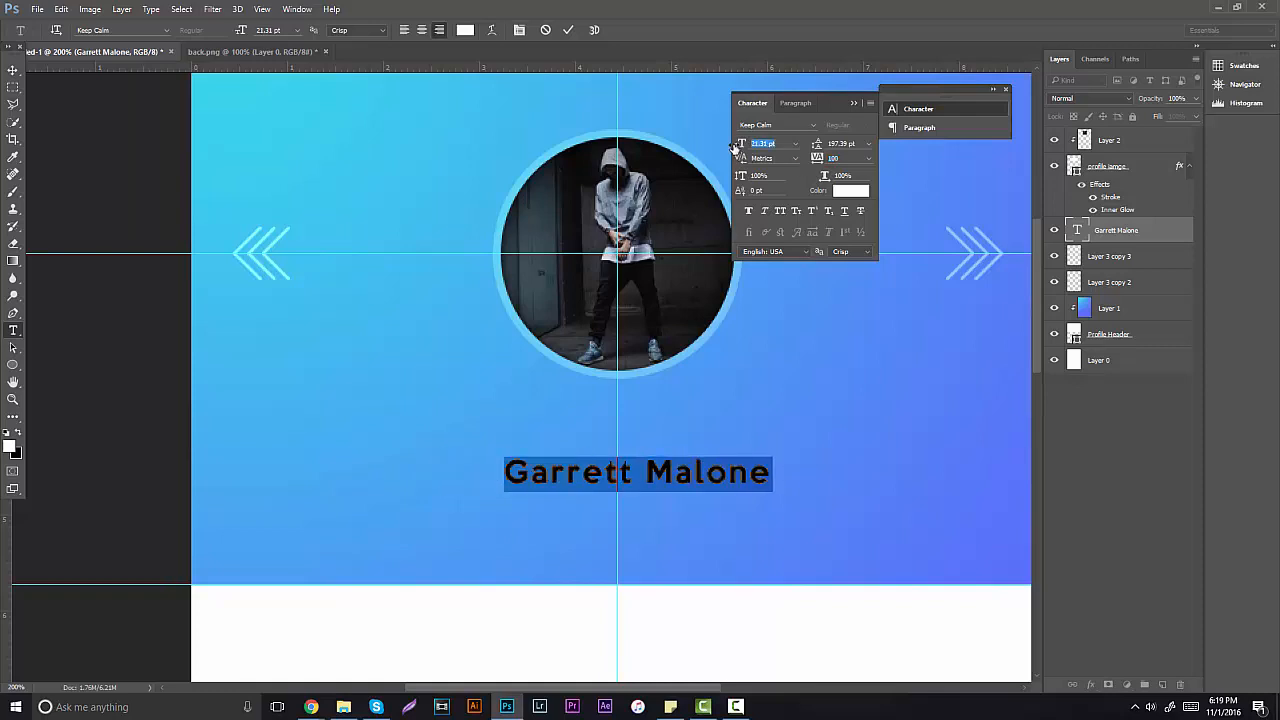
Step: Shift the name slightly left and check it at 100% and 200% zoom
left_click(13, 70)
left_click_drag(662, 438, 679, 387)
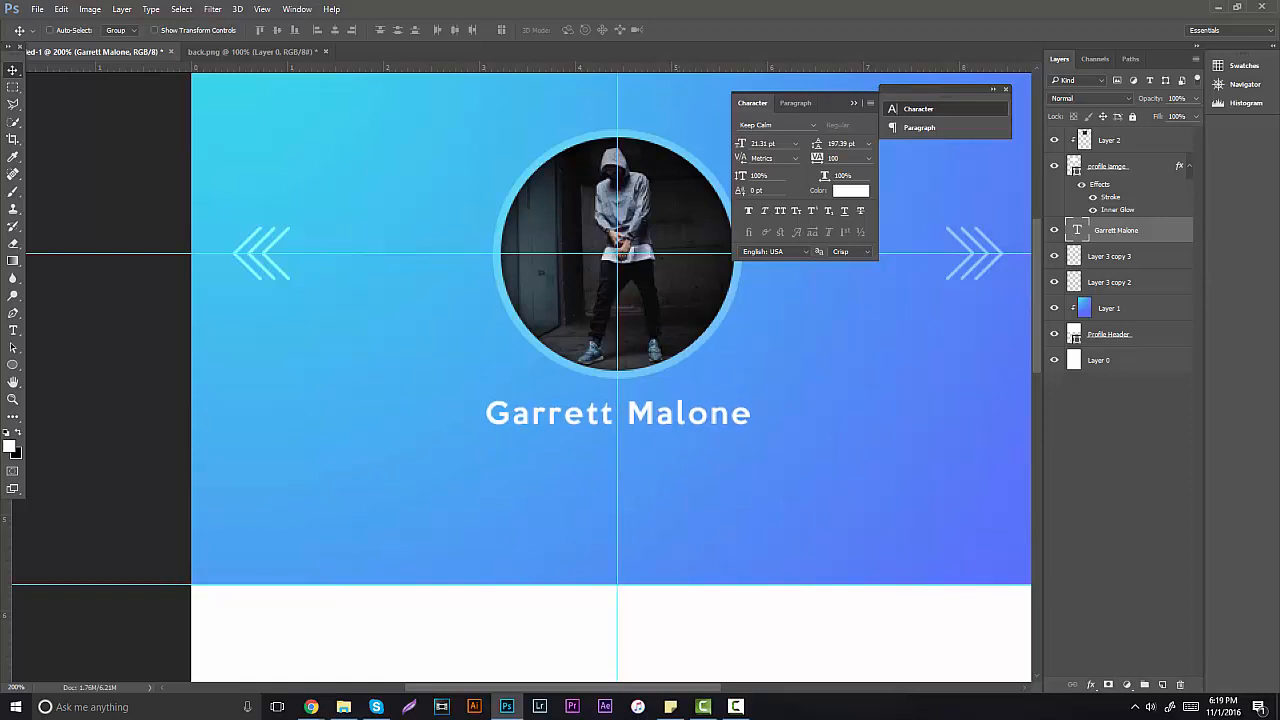
left_click(13, 399)
left_click_drag(539, 402, 450, 409)
left_click(555, 356)
key("ctrl+semicolon")
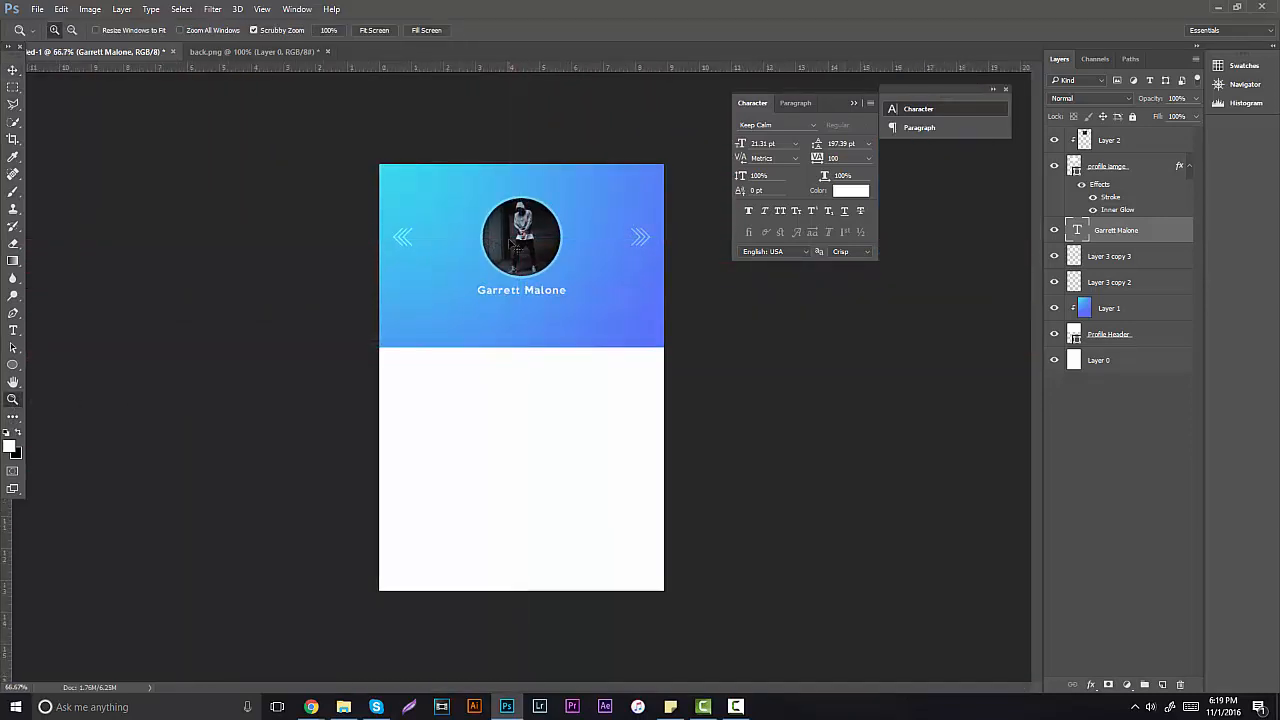
left_click(493, 265)
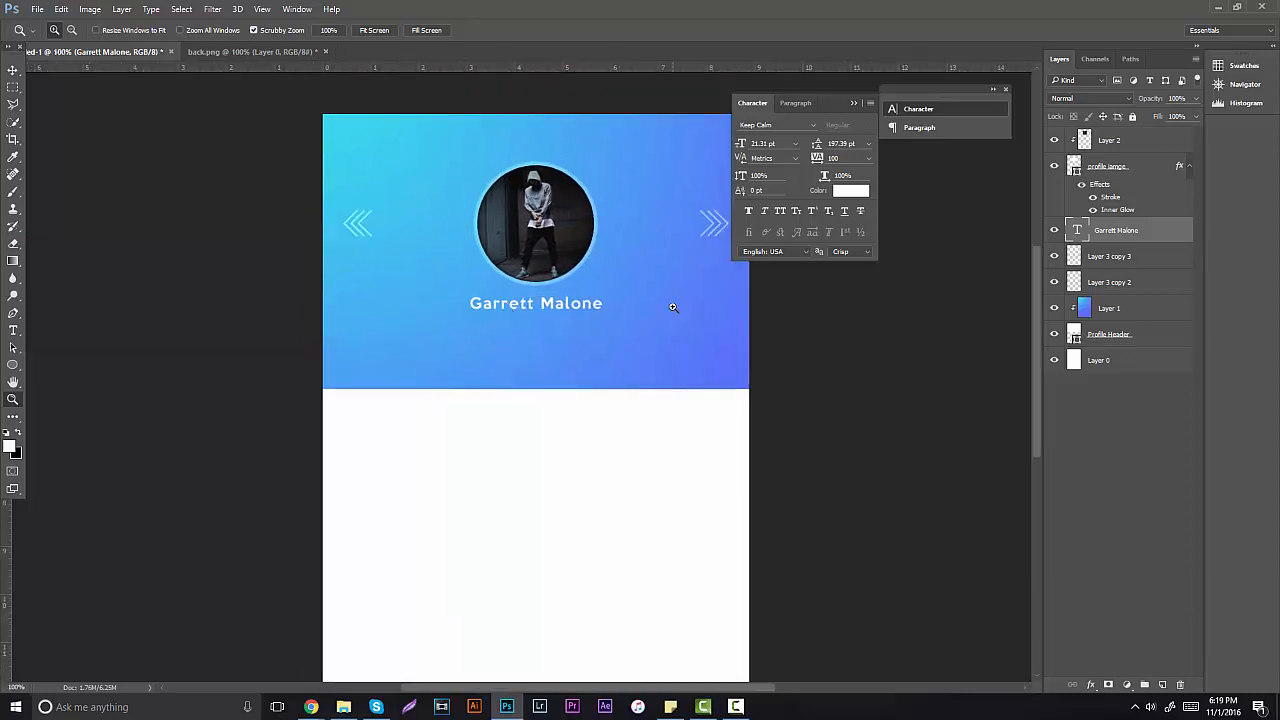
left_click(522, 301)
left_click(468, 322, "alt")
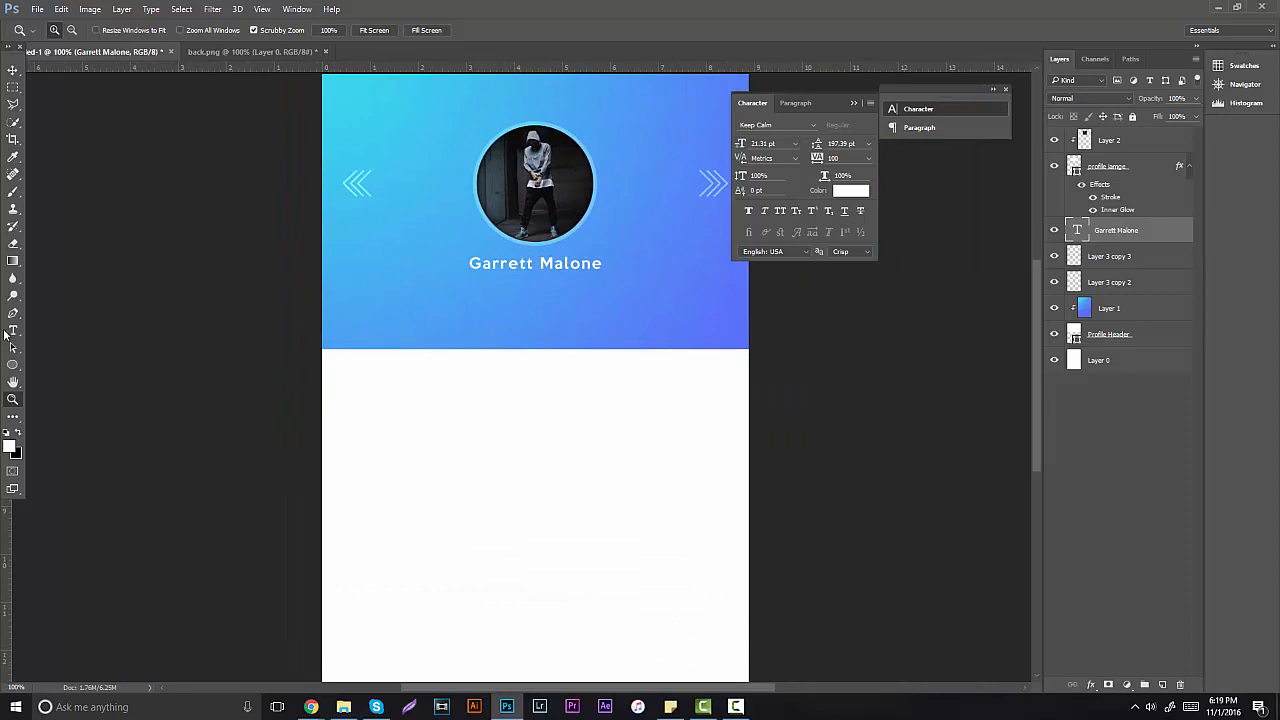
Step: Enlarge the name to 24.31 pt and centre it on the vertical centre guide
left_click(12, 331)
left_click_drag(470, 263, 603, 264)
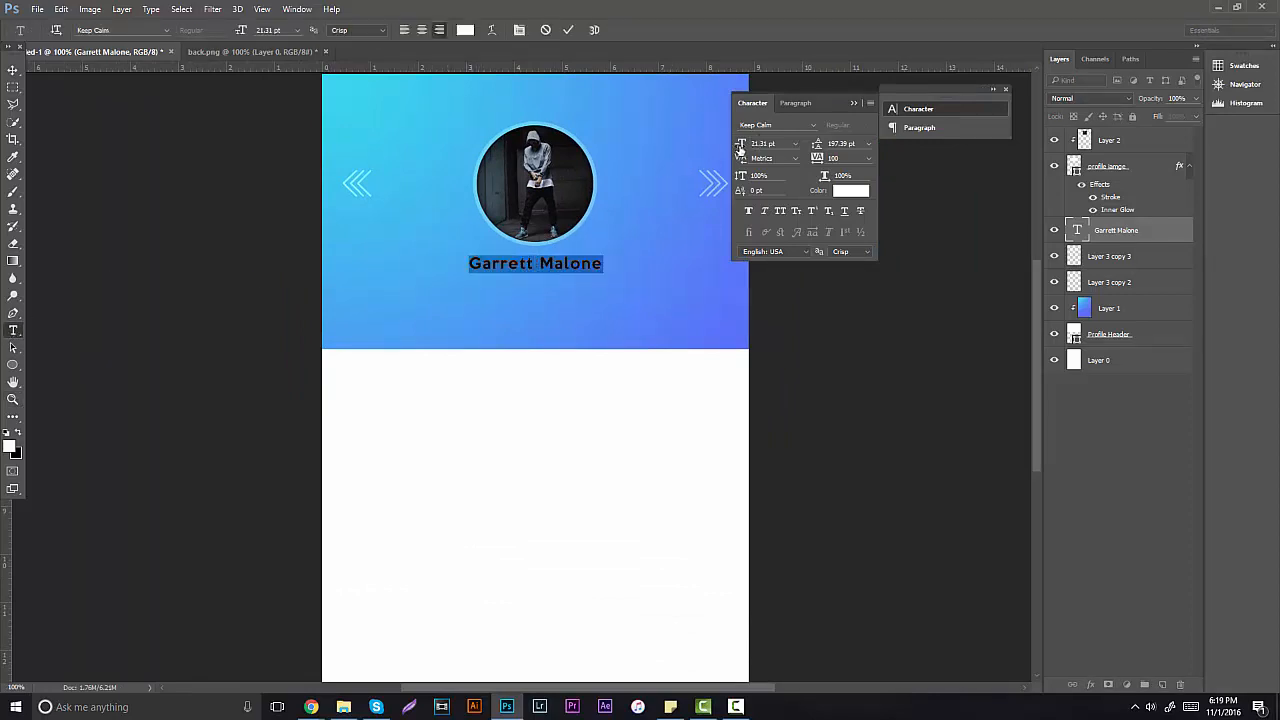
left_click_drag(740, 148, 743, 151)
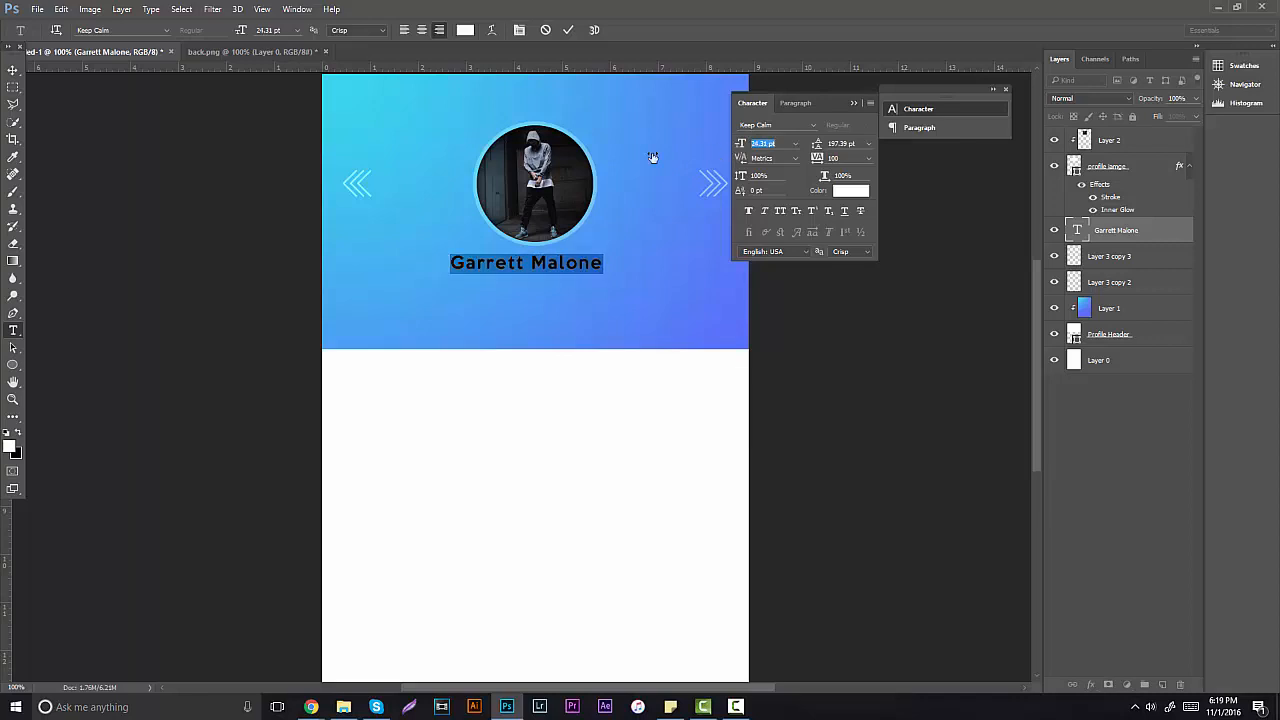
left_click(18, 76)
left_click_drag(419, 240, 432, 243)
key("ctrl+;")
left_click_drag(601, 274, 597, 277)
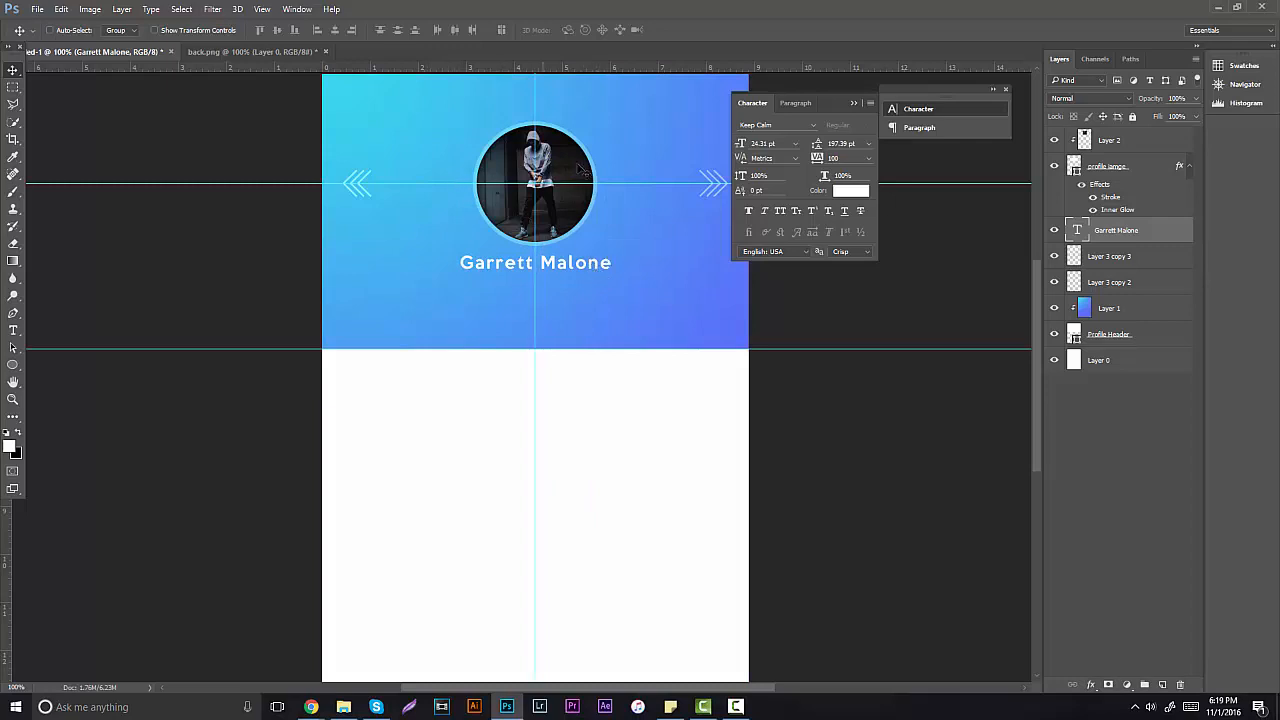
key("ctrl+semicolon")
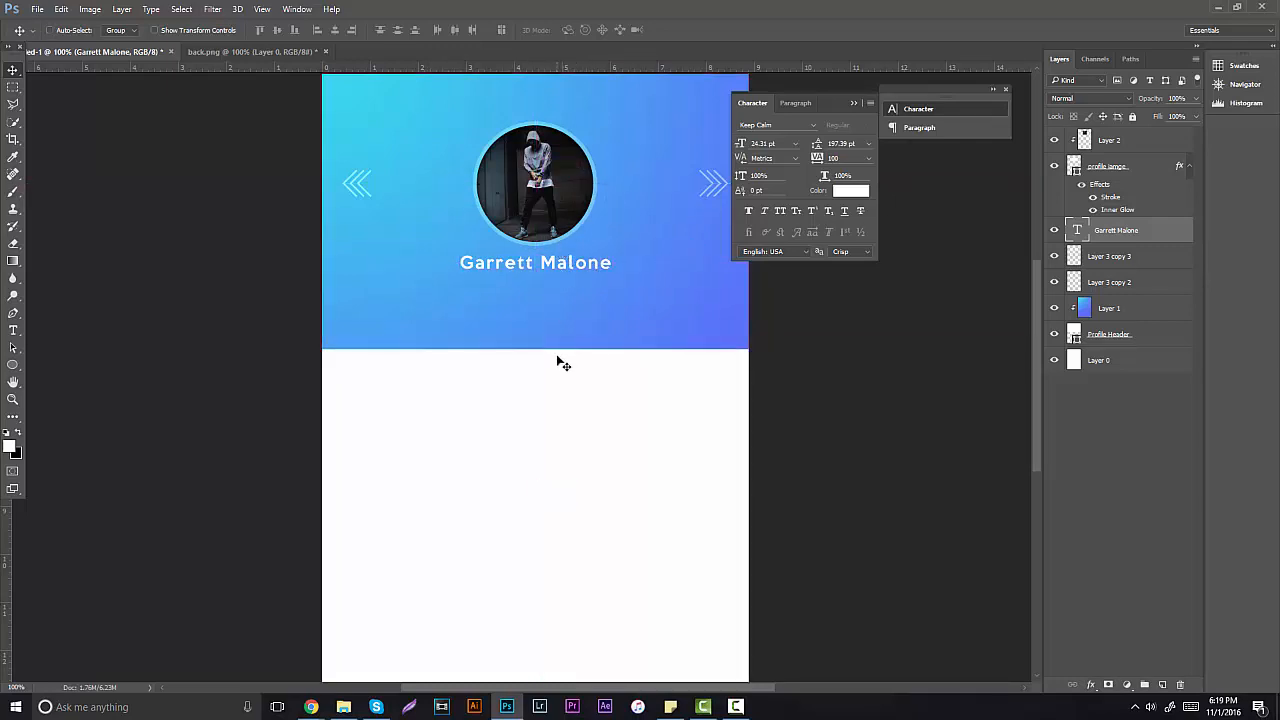
Step: Zoom in around the name to about 243% and collapse the Character panel
scroll(590, 350, "up", 2)
scroll(618, 348, "up", 1)
key("z")
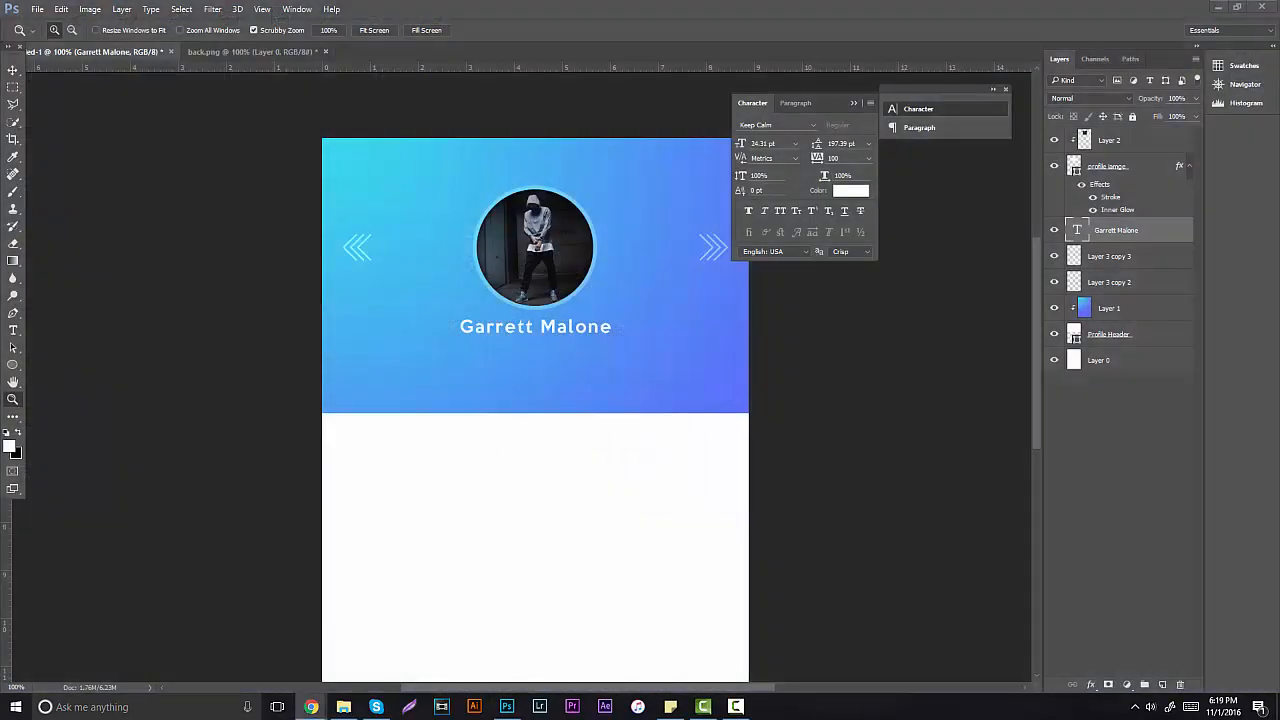
scroll(277, 367, "down", 1)
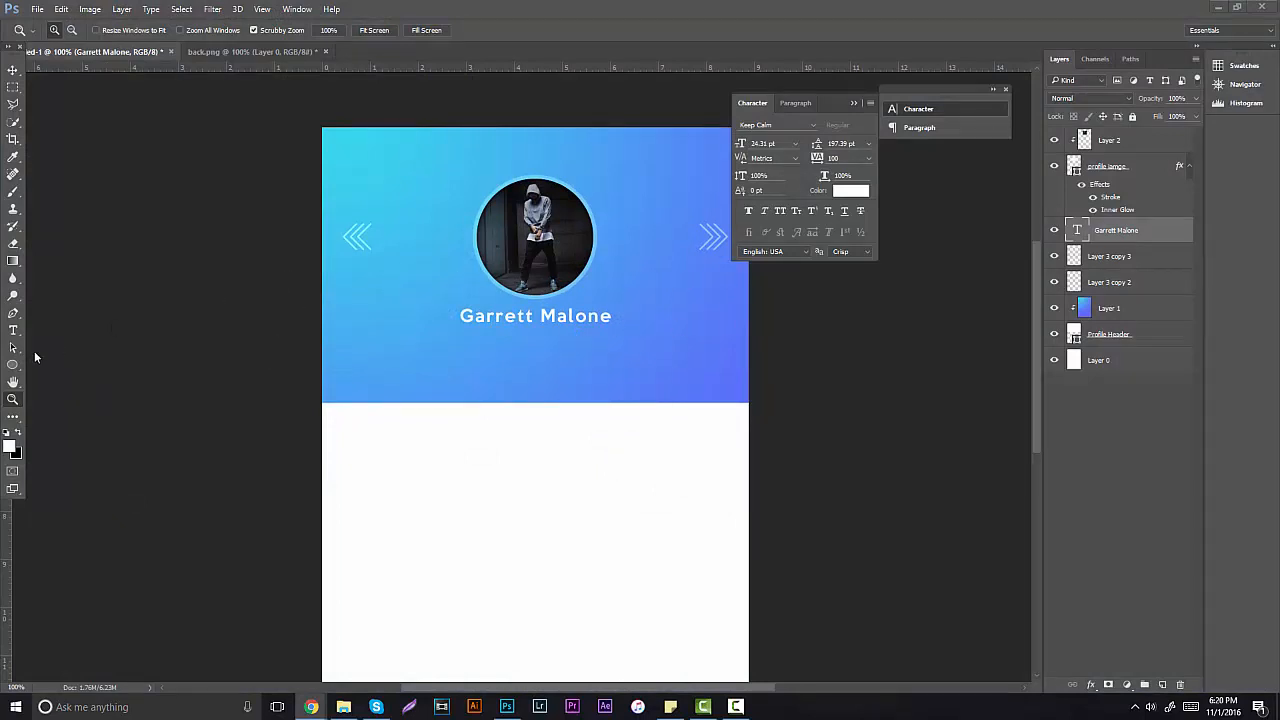
left_click(600, 318)
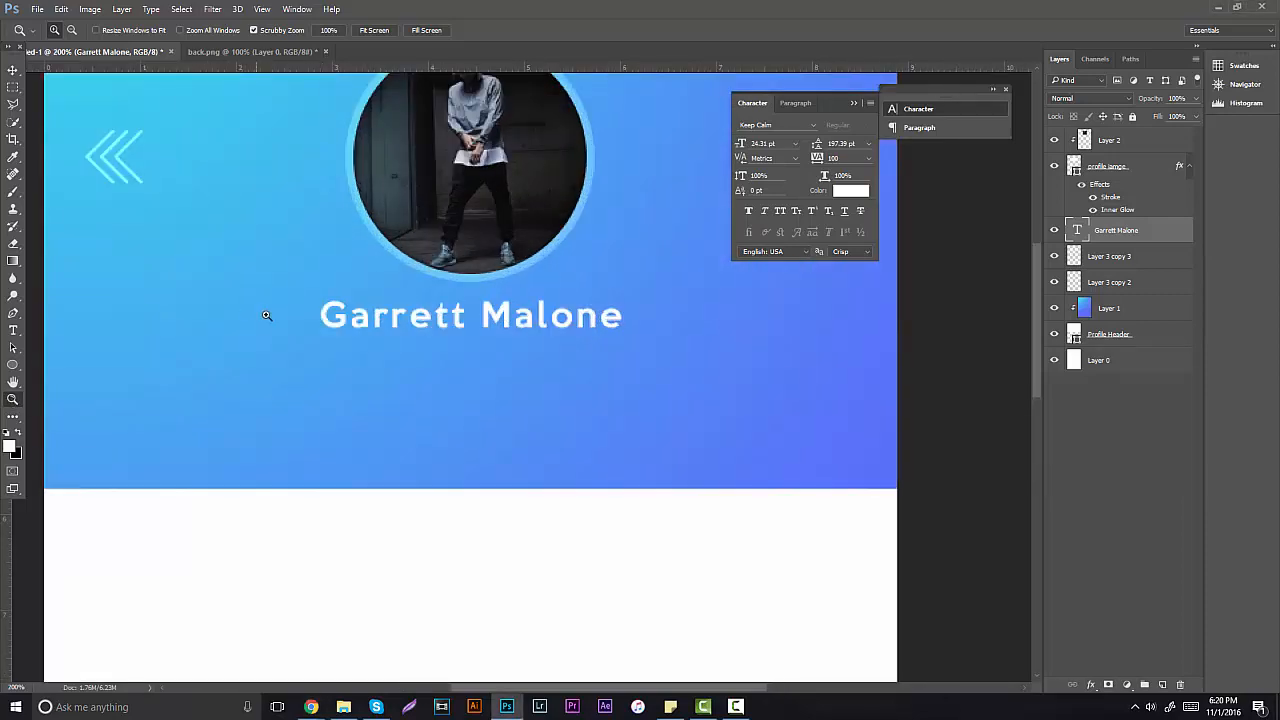
left_click_drag(266, 315, 371, 286)
left_click(851, 103)
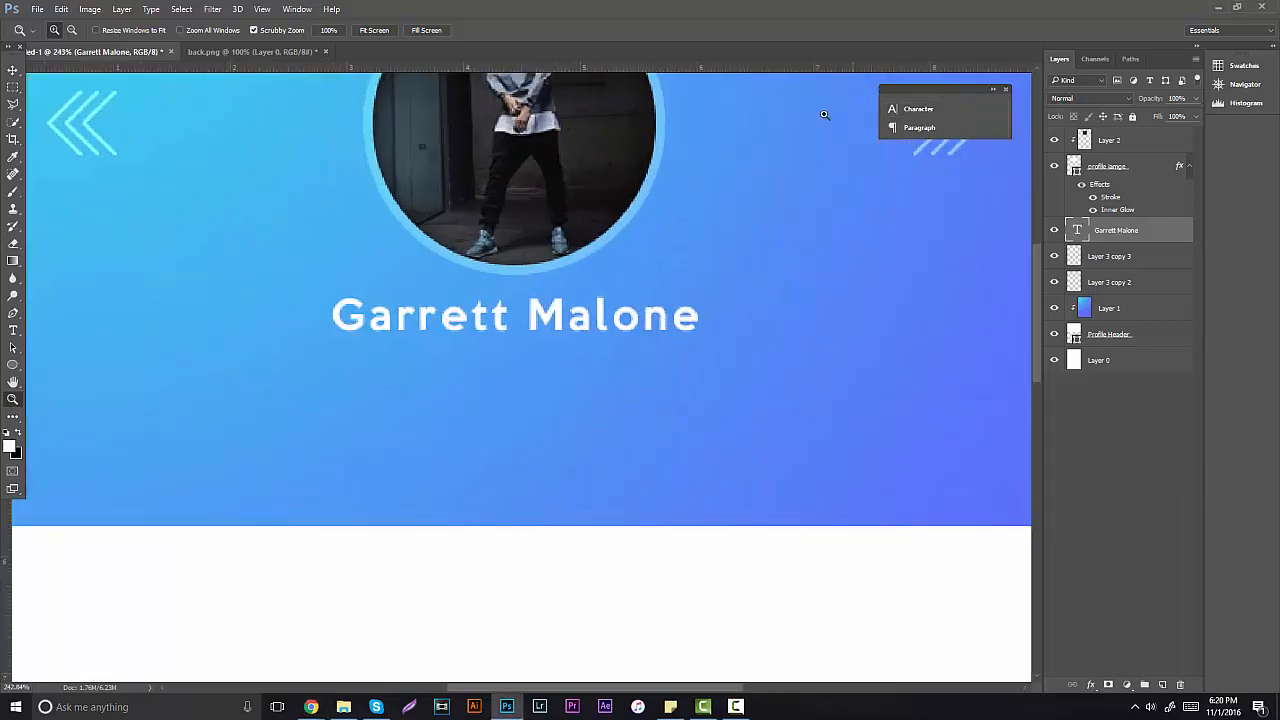
Step: Type a new text line 'NEW YORK, USA' below the name
left_click(14, 331)
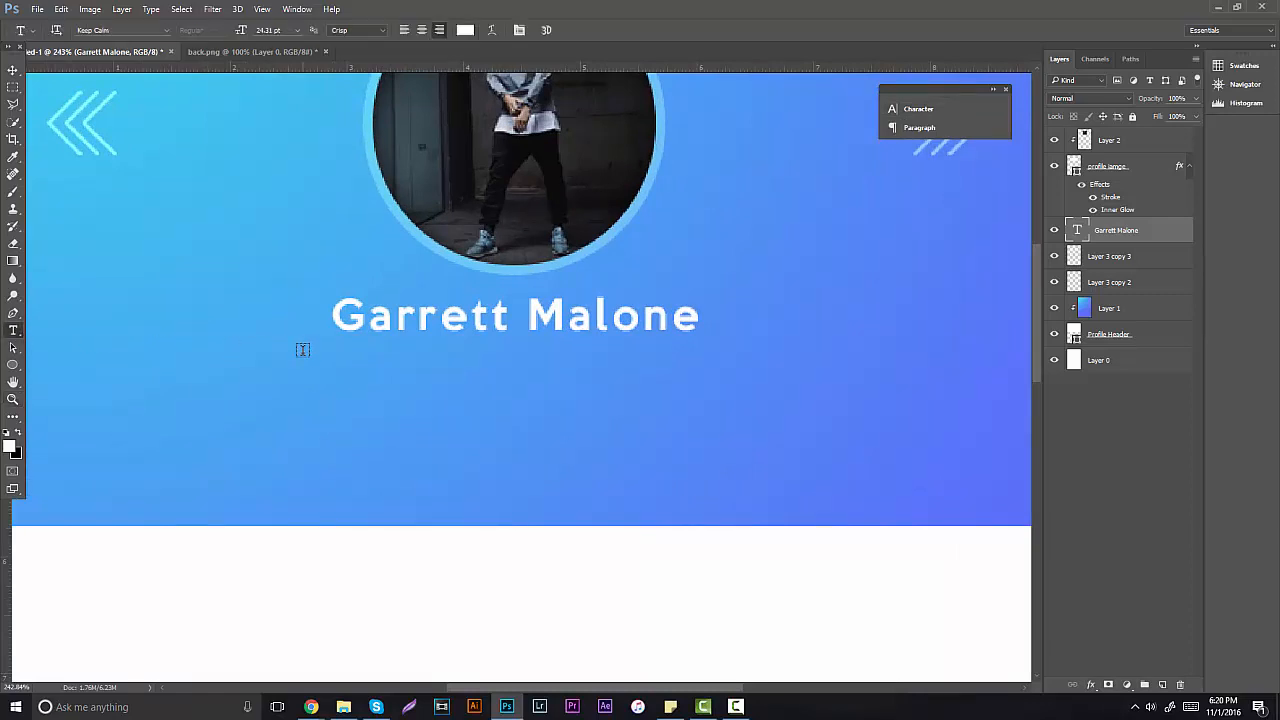
left_click(283, 398)
type("NEW")
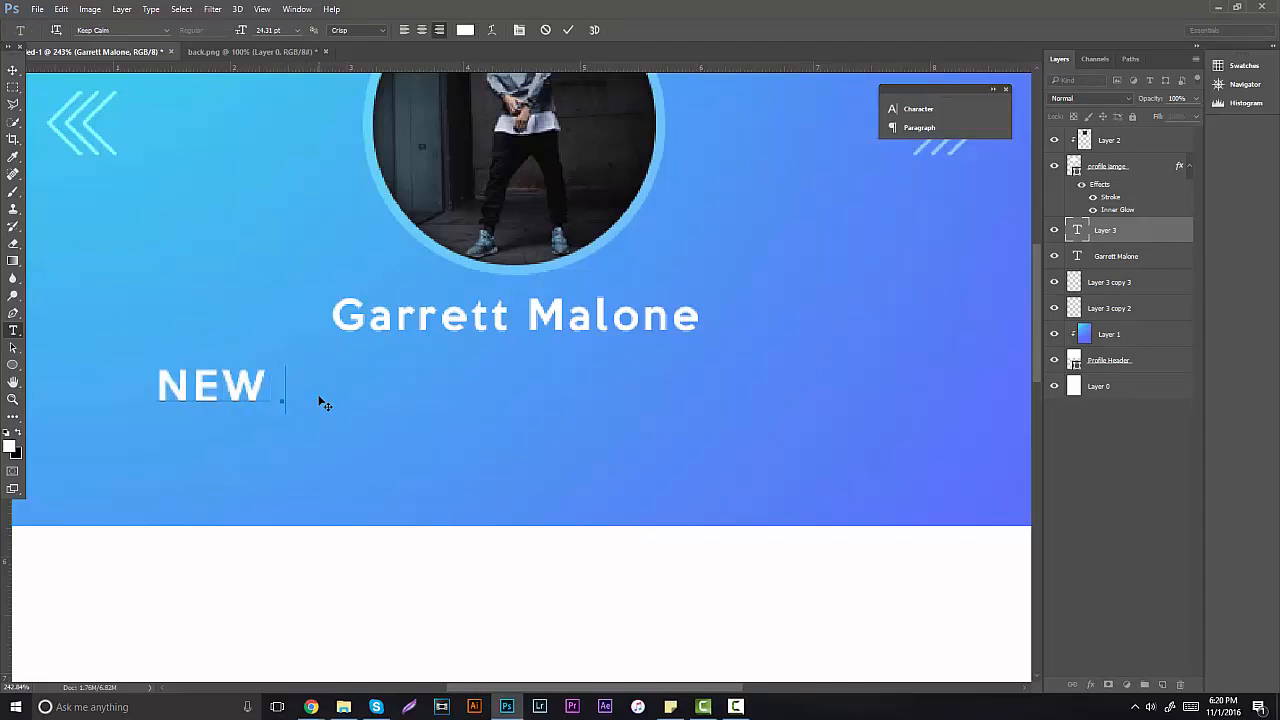
key("BackSpace")
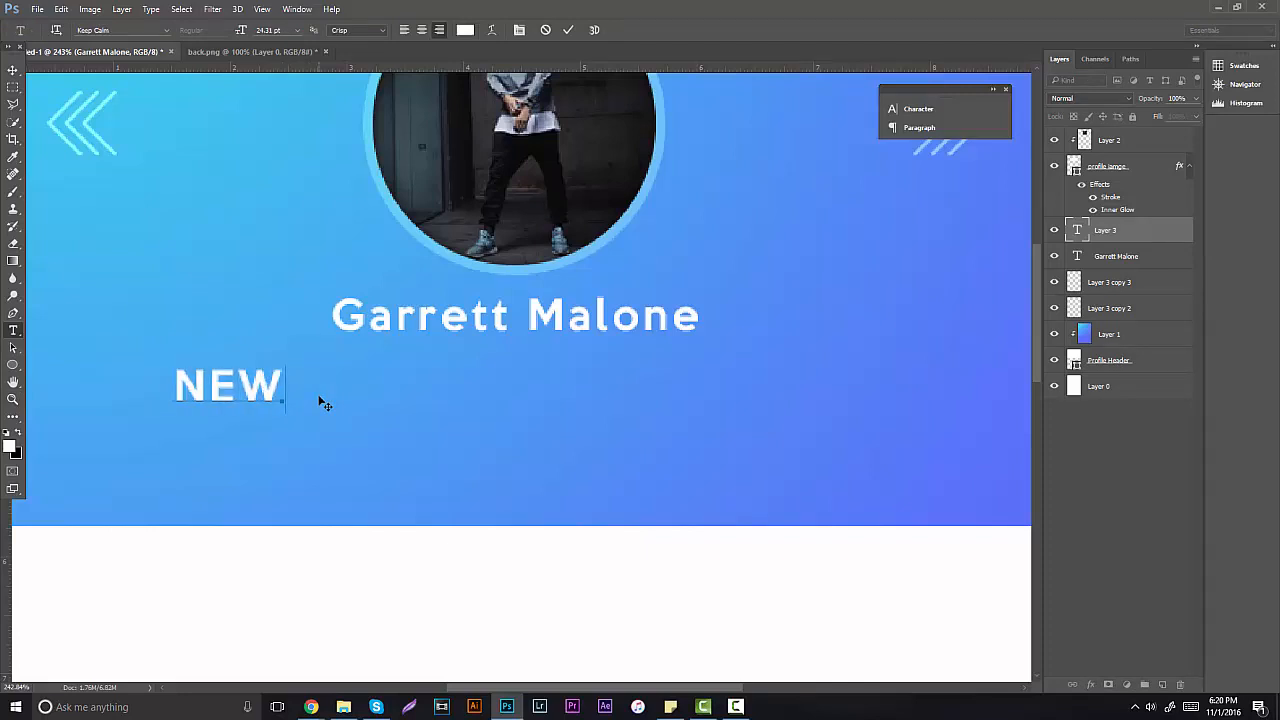
type("YORK, ")
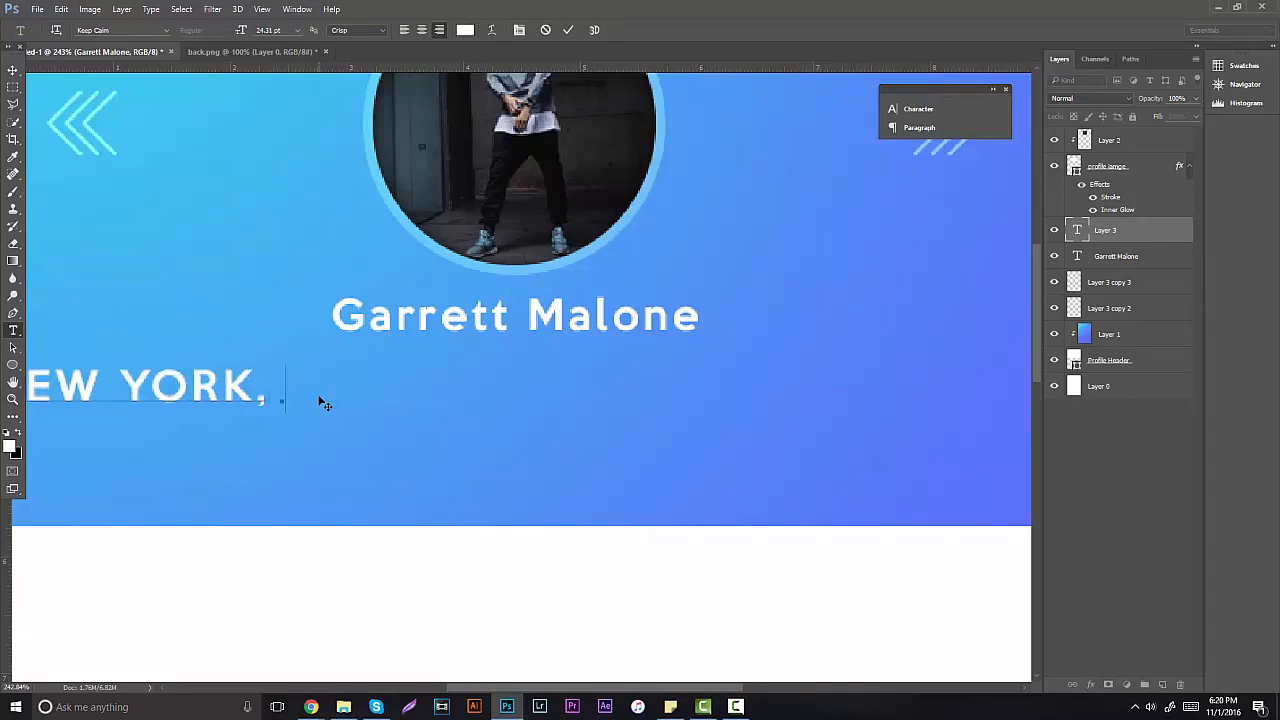
type("USA")
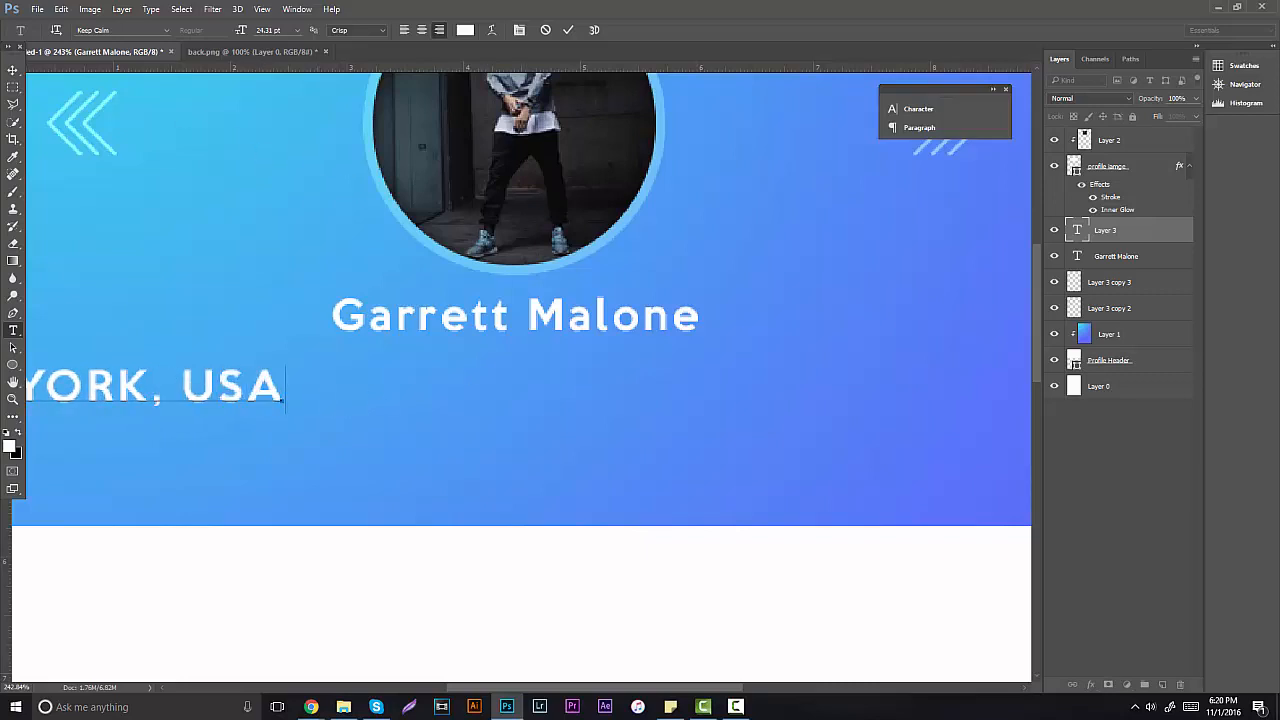
Step: Centre NEW YORK, USA under the name and select its text
left_click(13, 70)
left_click_drag(300, 300, 740, 282)
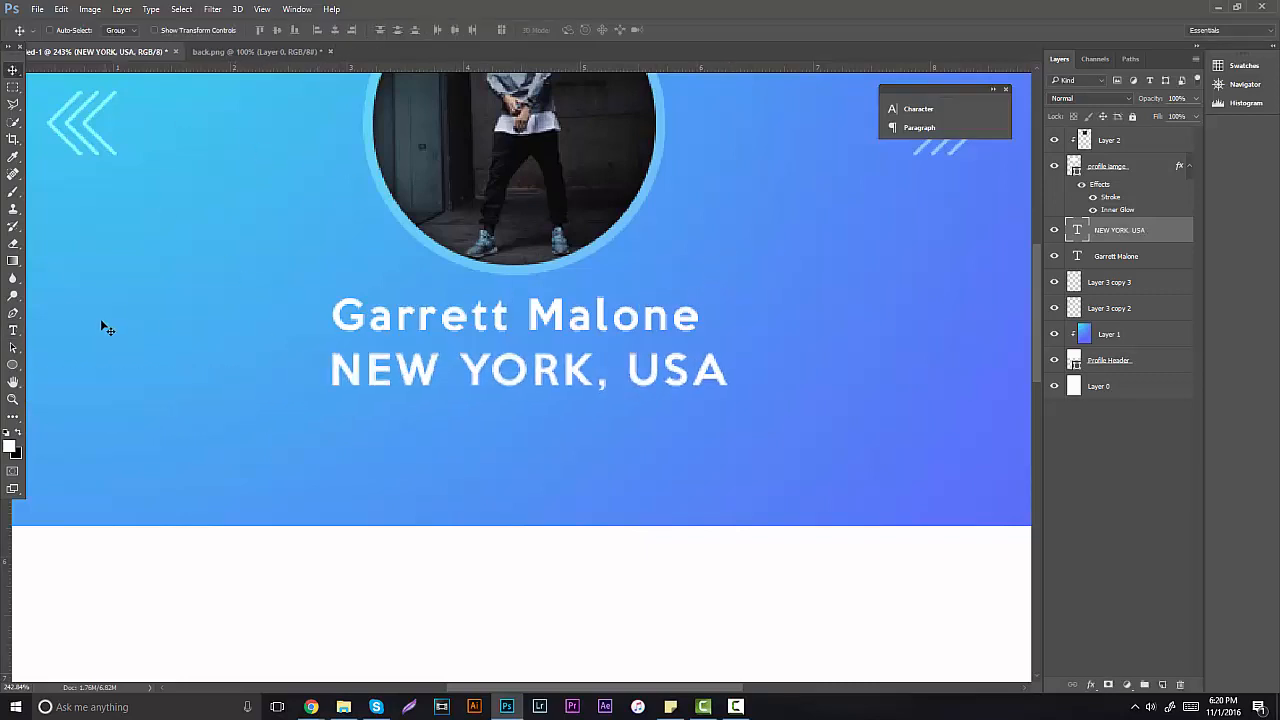
left_click(14, 332)
left_click_drag(331, 370, 805, 408)
left_click(166, 31)
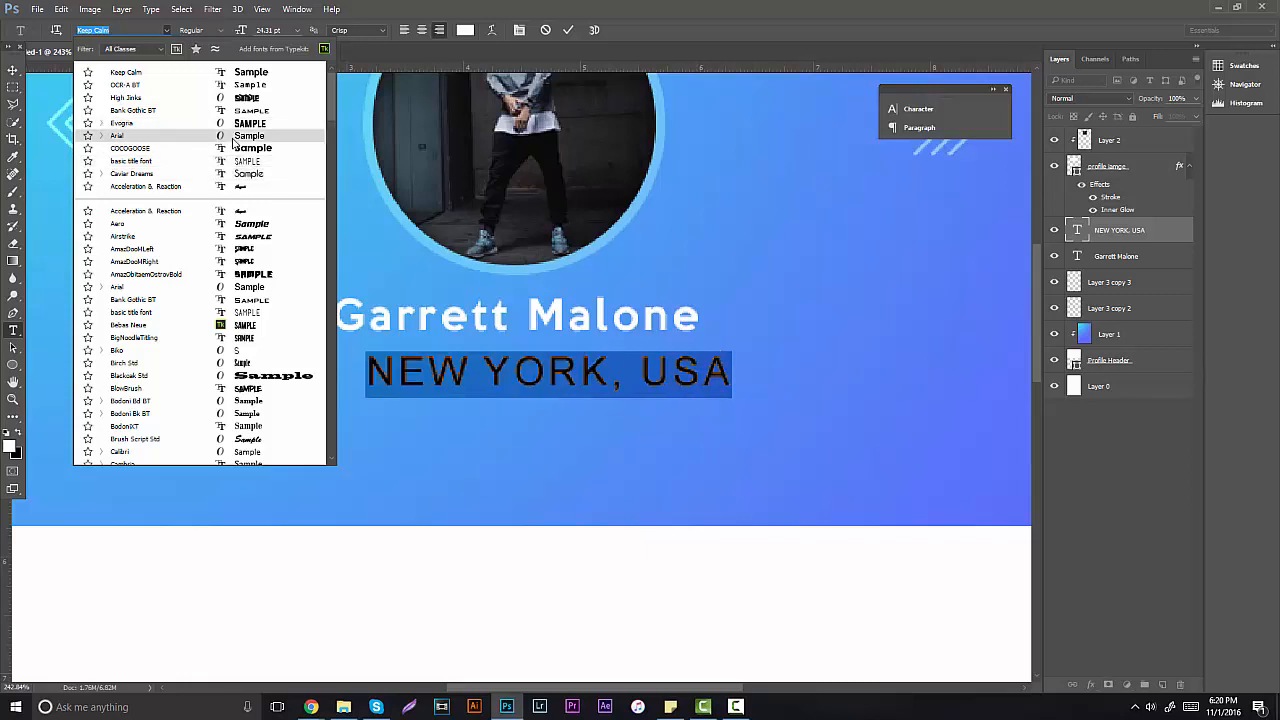
Step: Set the location text to Arial with tracking 20 at 15.31 pt
left_click(233, 138)
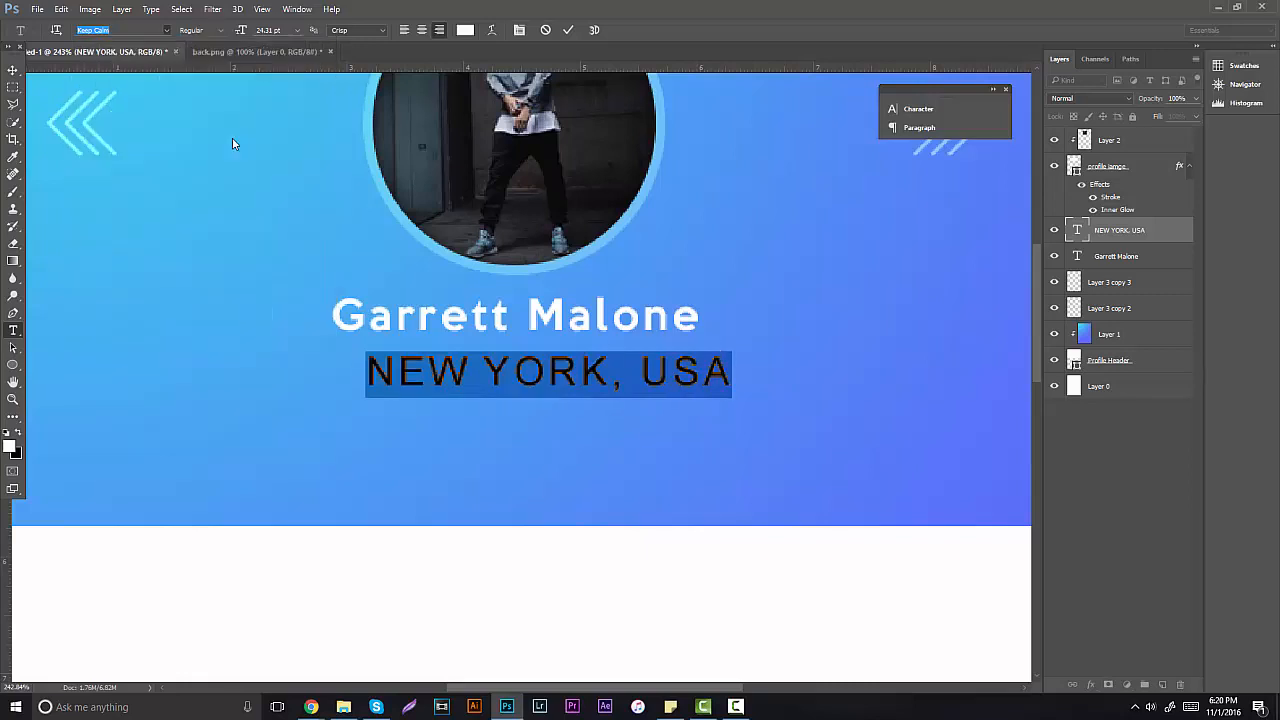
left_click(518, 31)
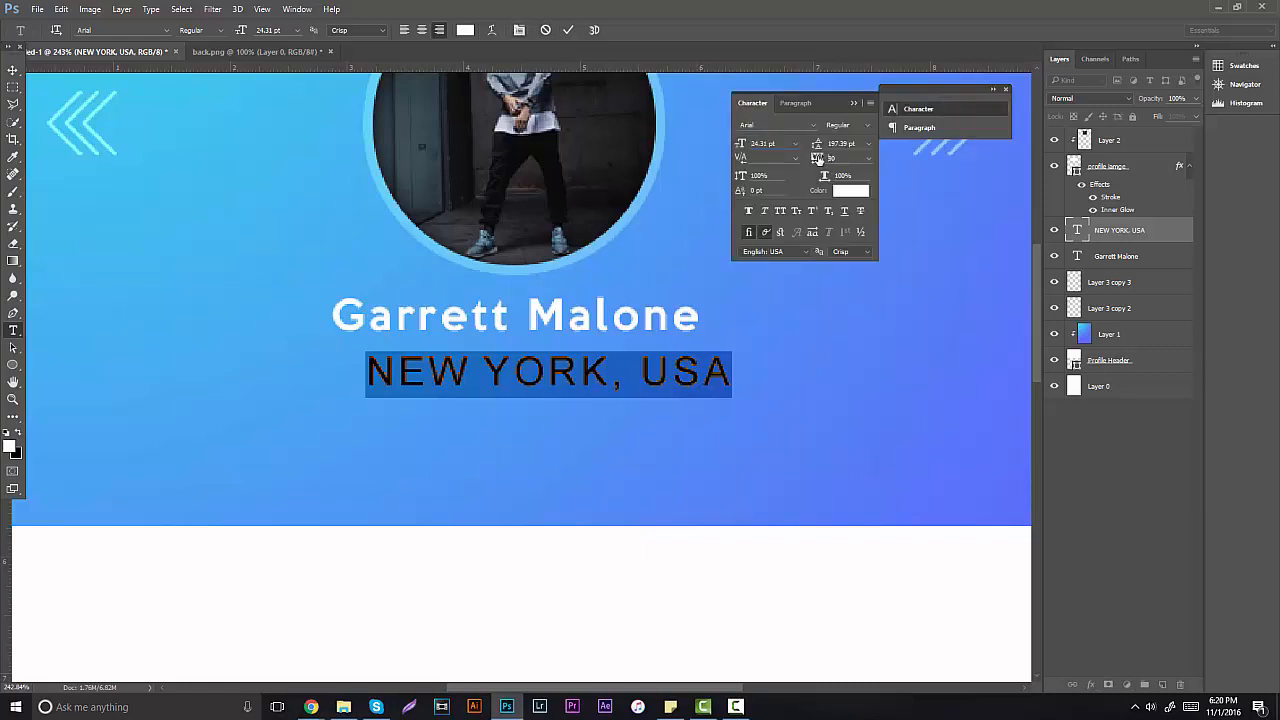
left_click_drag(818, 160, 739, 148)
left_click(764, 146)
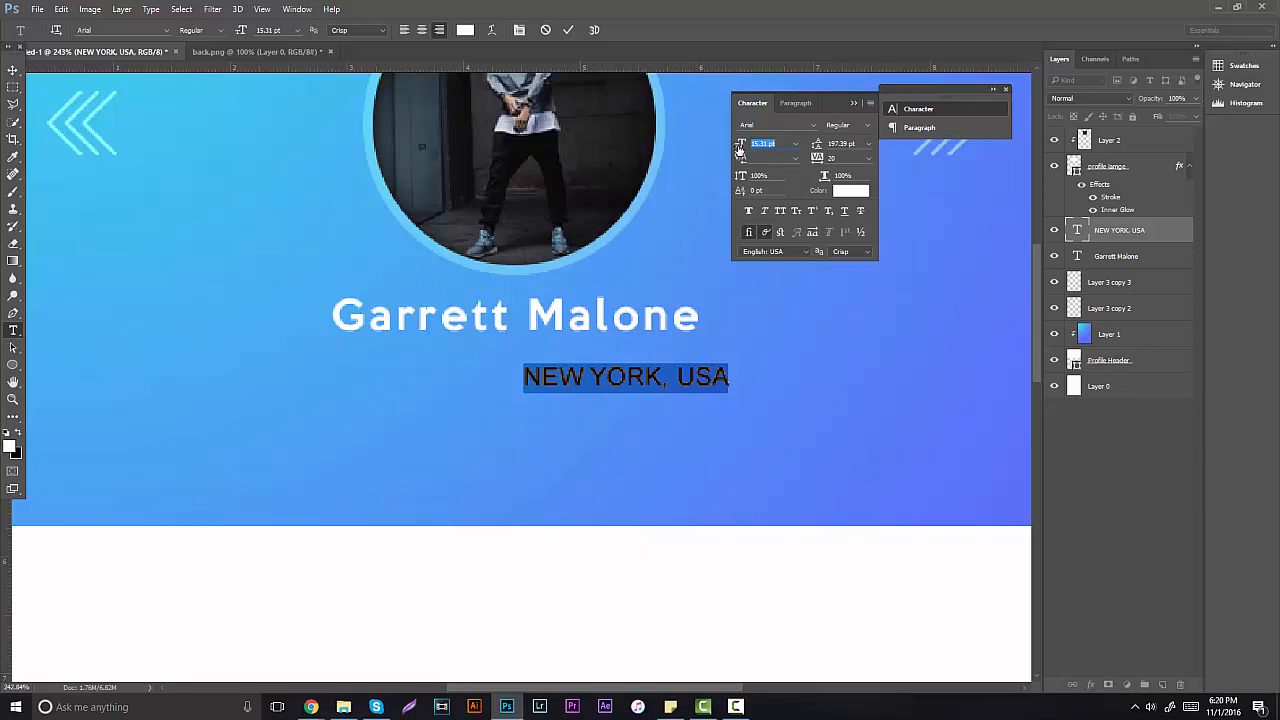
Step: Centre NEW YORK, USA close under the name and give it Overlay blend mode
left_click(13, 70)
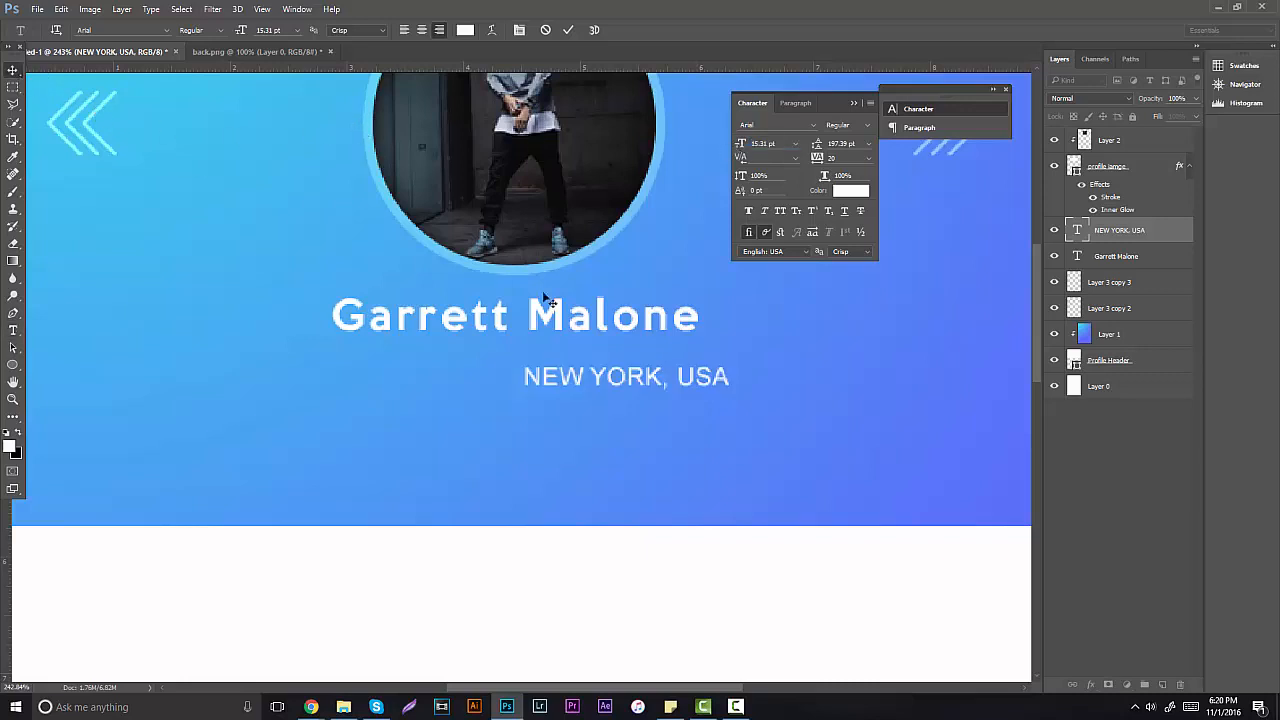
left_click_drag(583, 295, 583, 266)
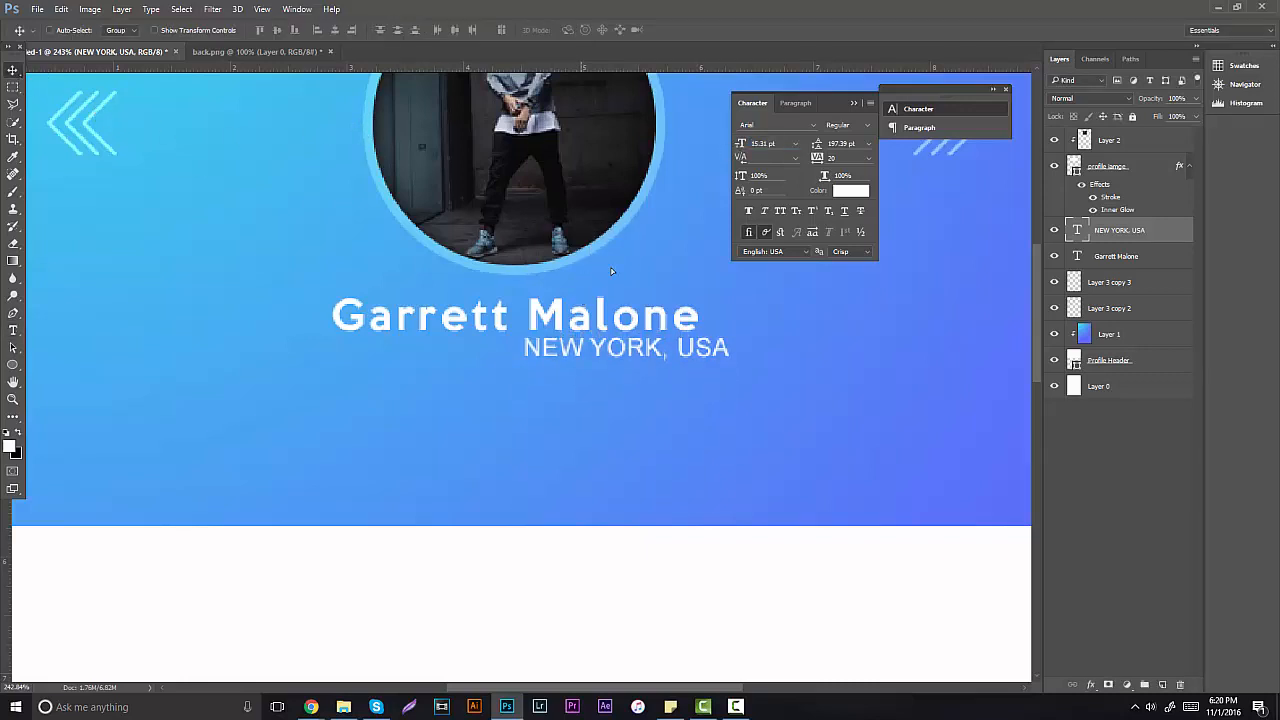
left_click_drag(706, 301, 593, 290)
left_click(1077, 98)
left_click(1066, 229)
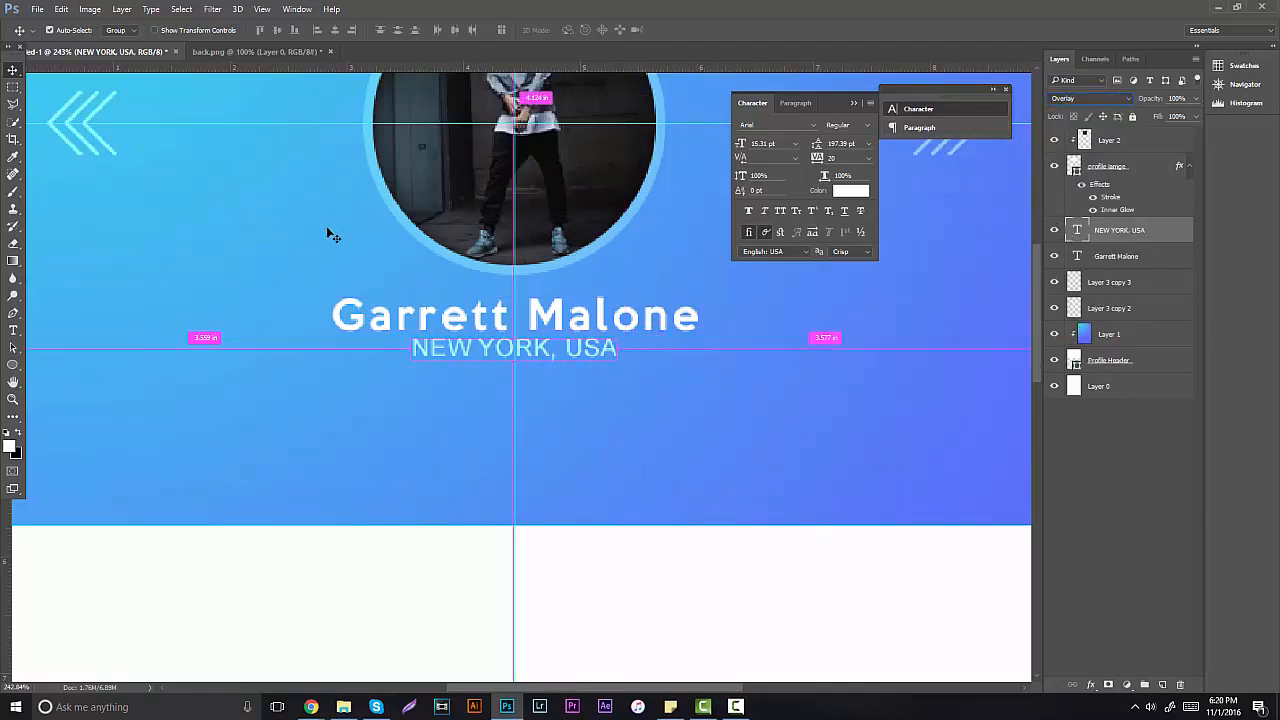
Step: Hide the guides, zoom in, and nudge NEW YORK, USA slightly lower
key("ctrl+h")
left_click(13, 399)
key("ctrl+0")
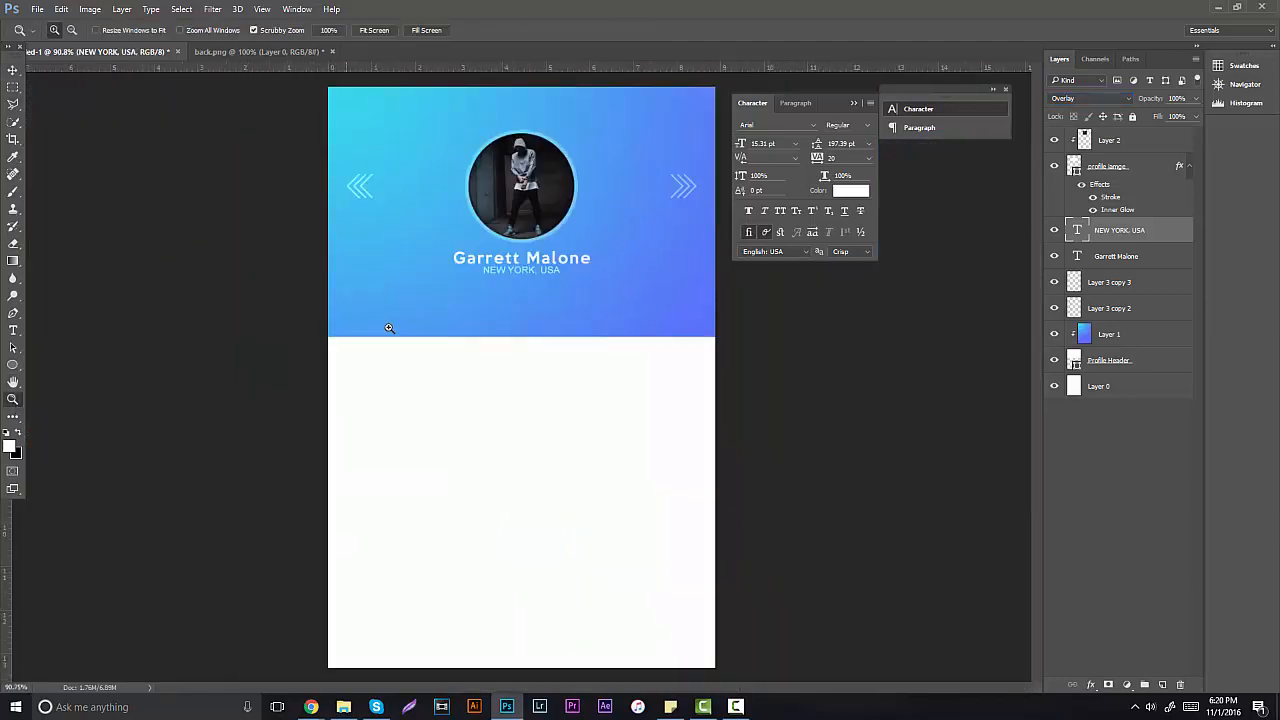
left_click(482, 275)
left_click(476, 279)
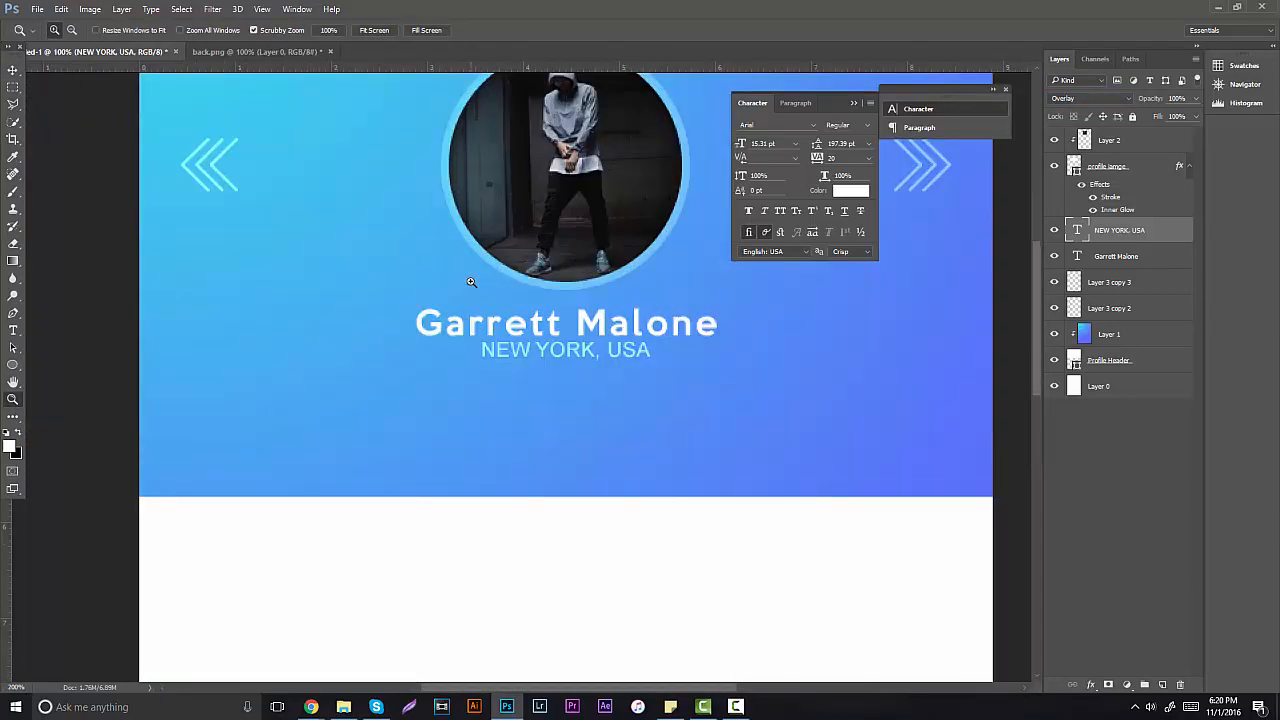
left_click(471, 282)
left_click(13, 71)
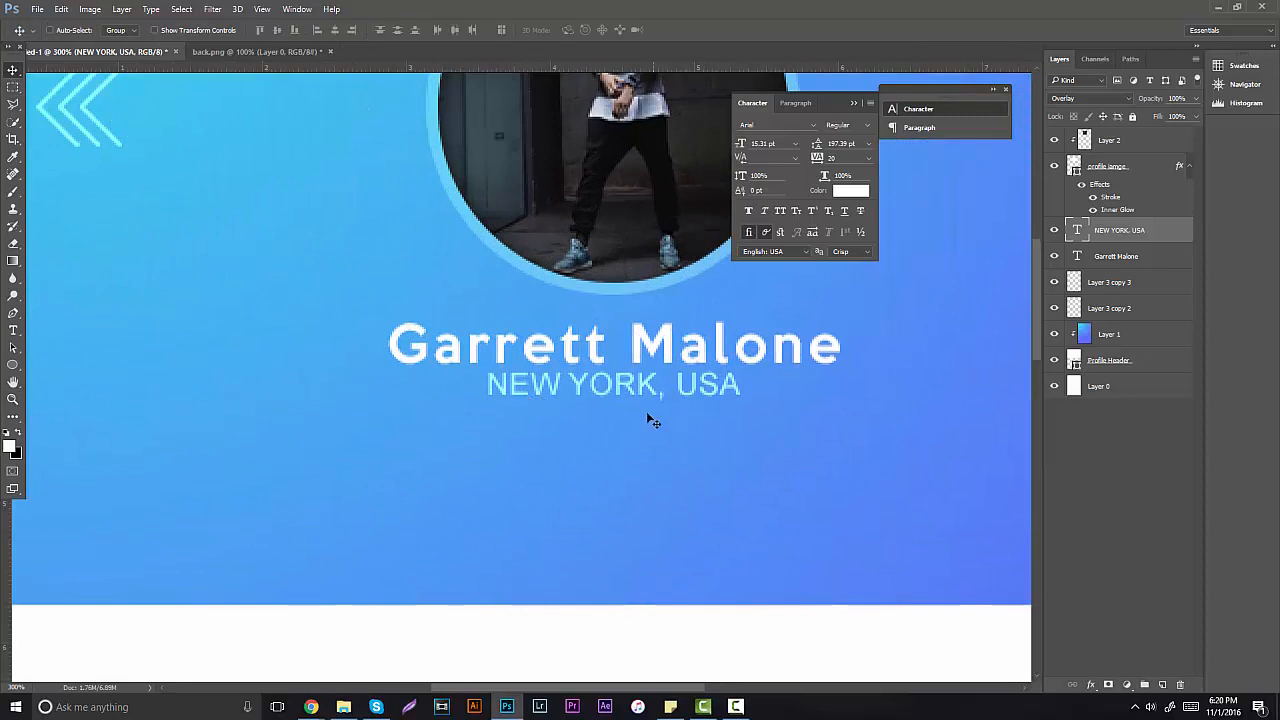
left_click_drag(648, 414, 647, 424)
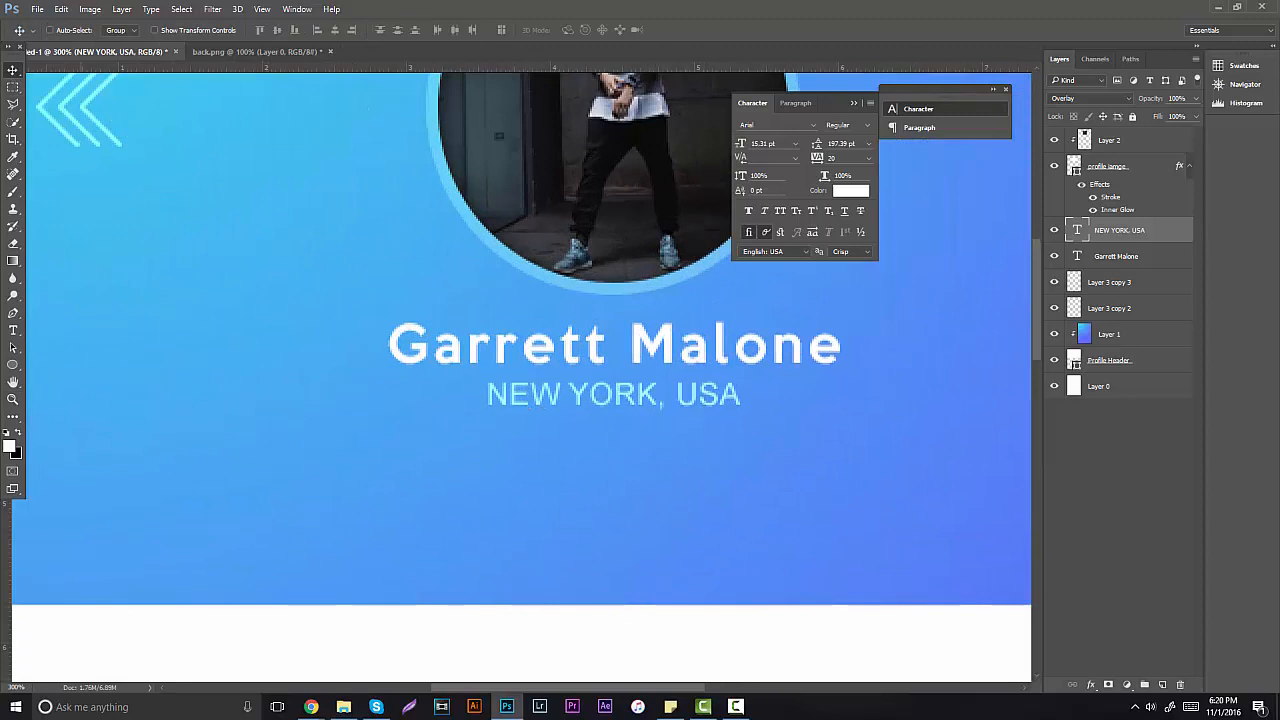
Step: Return to 100%, close the Character panel, and zoom the header to 200%
double_click(13, 398)
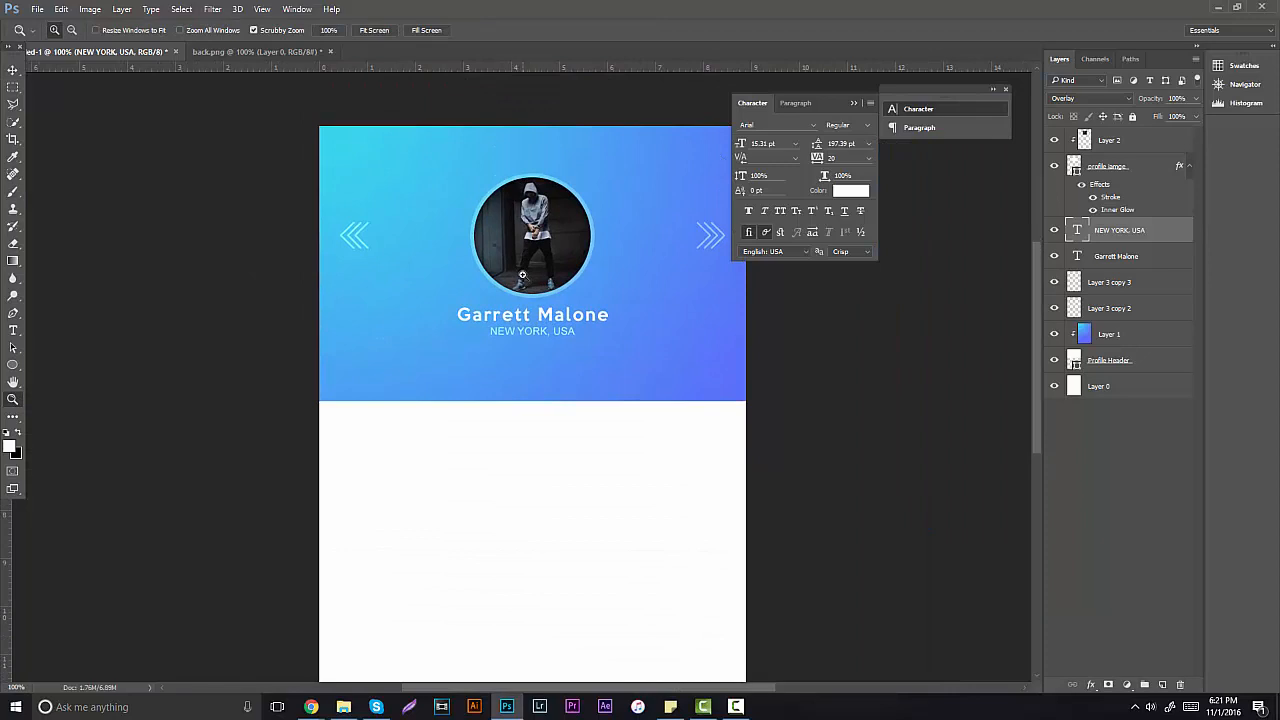
left_click(854, 104)
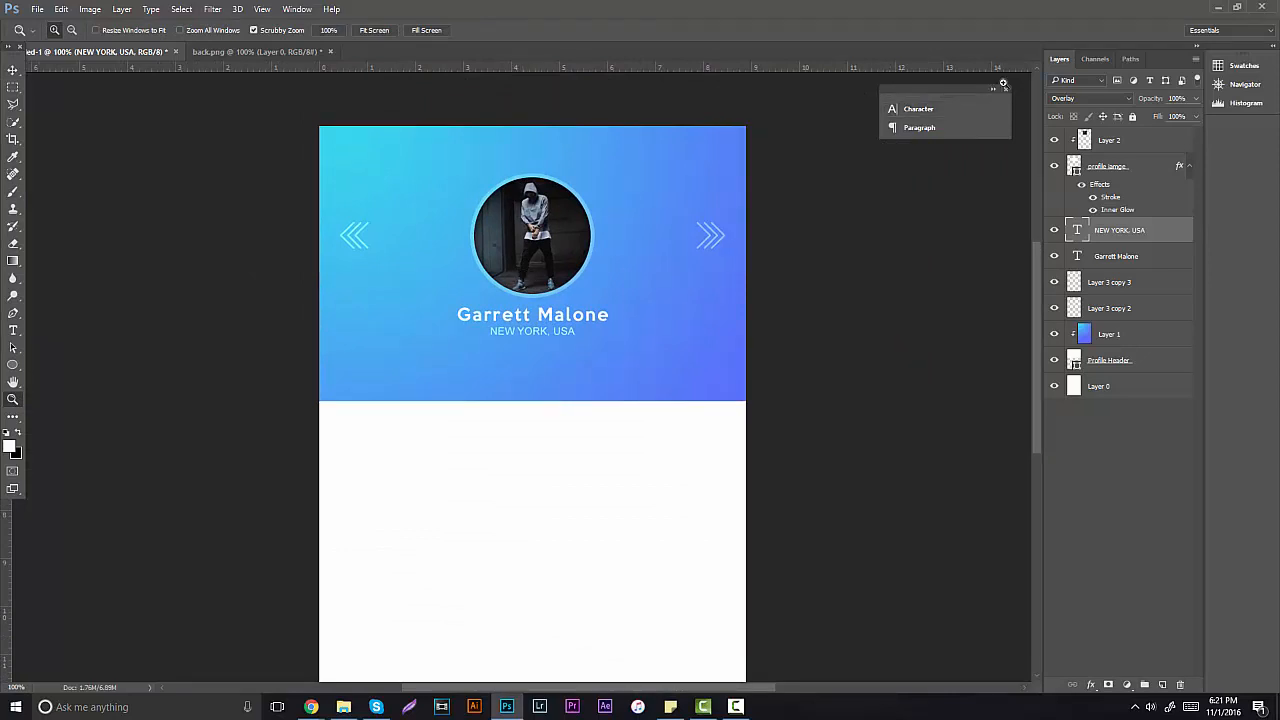
left_click(1005, 90)
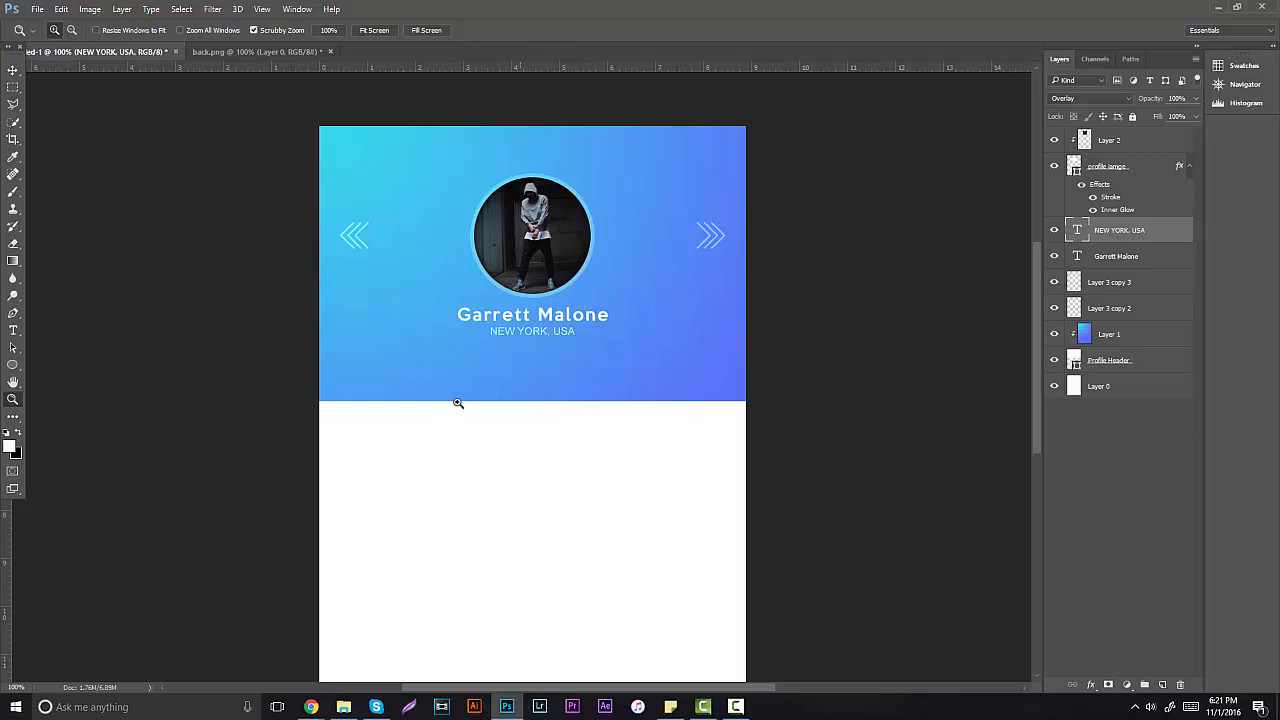
left_click(484, 356)
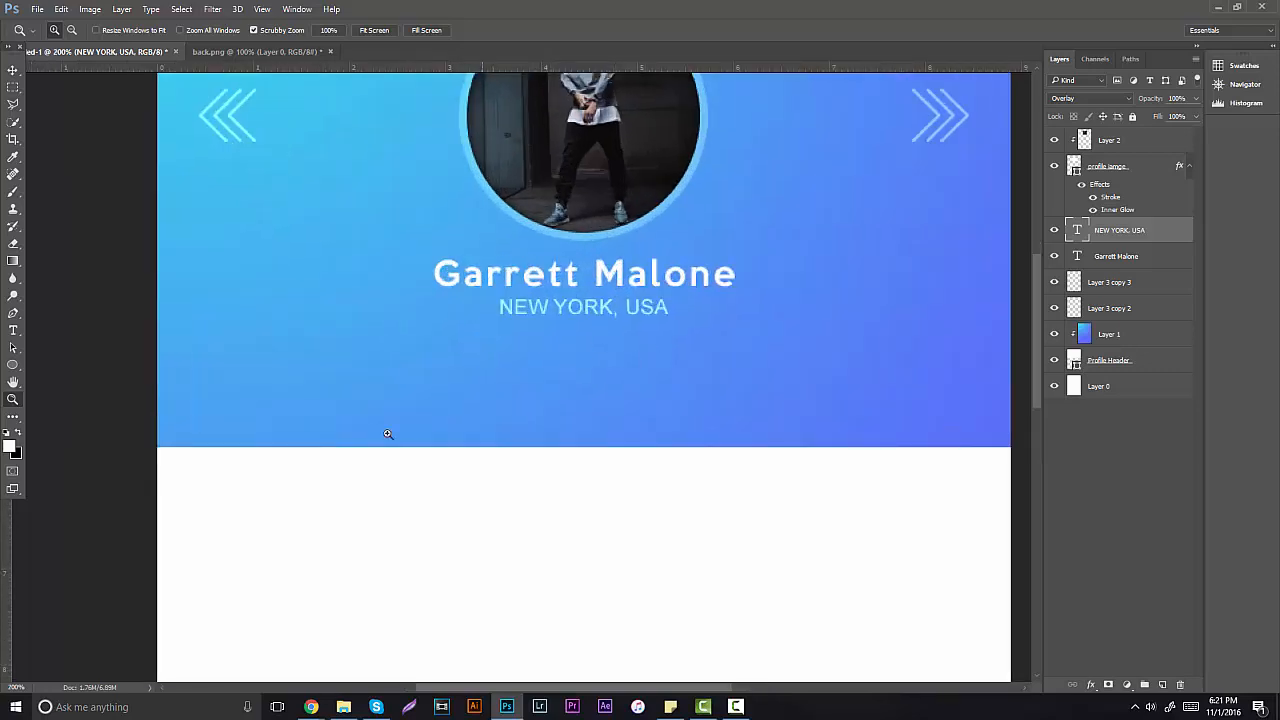
Step: Browse the Open dialog to the Logos folder on drive D
left_click(37, 9)
left_click(45, 37)
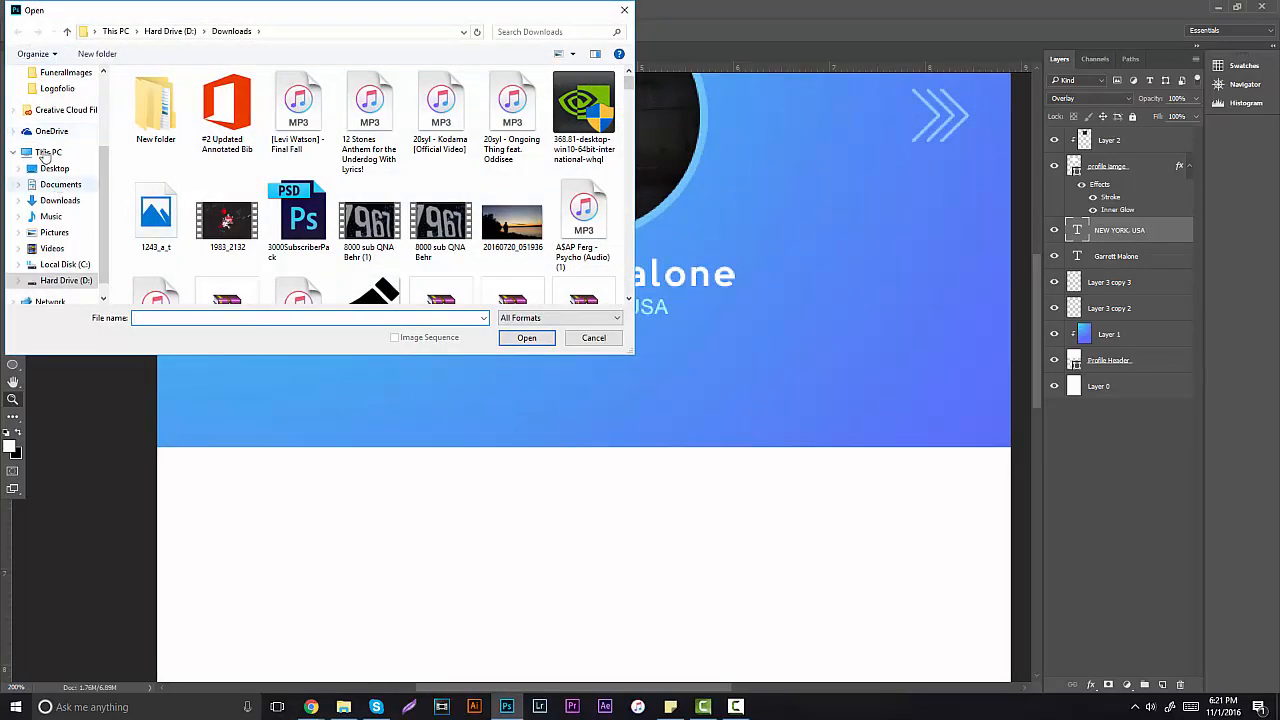
left_click(45, 279)
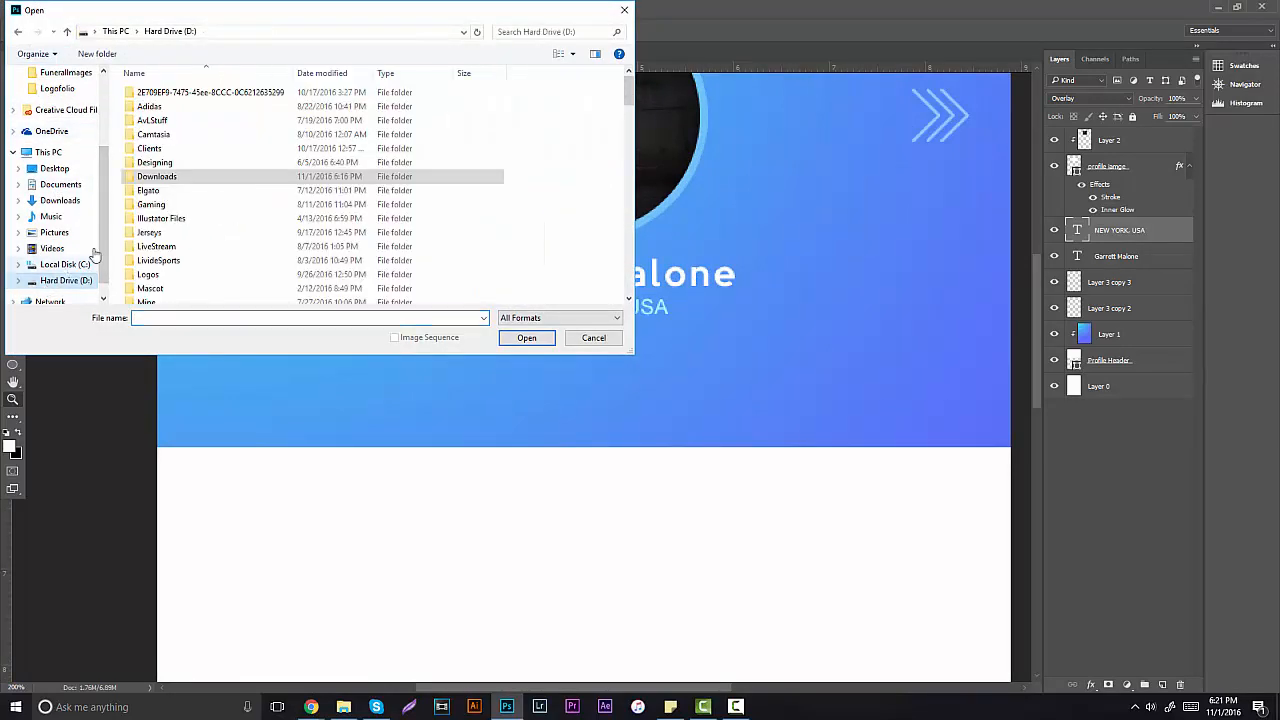
scroll(150, 245, "down", 1)
left_click(150, 244)
double_click(150, 244)
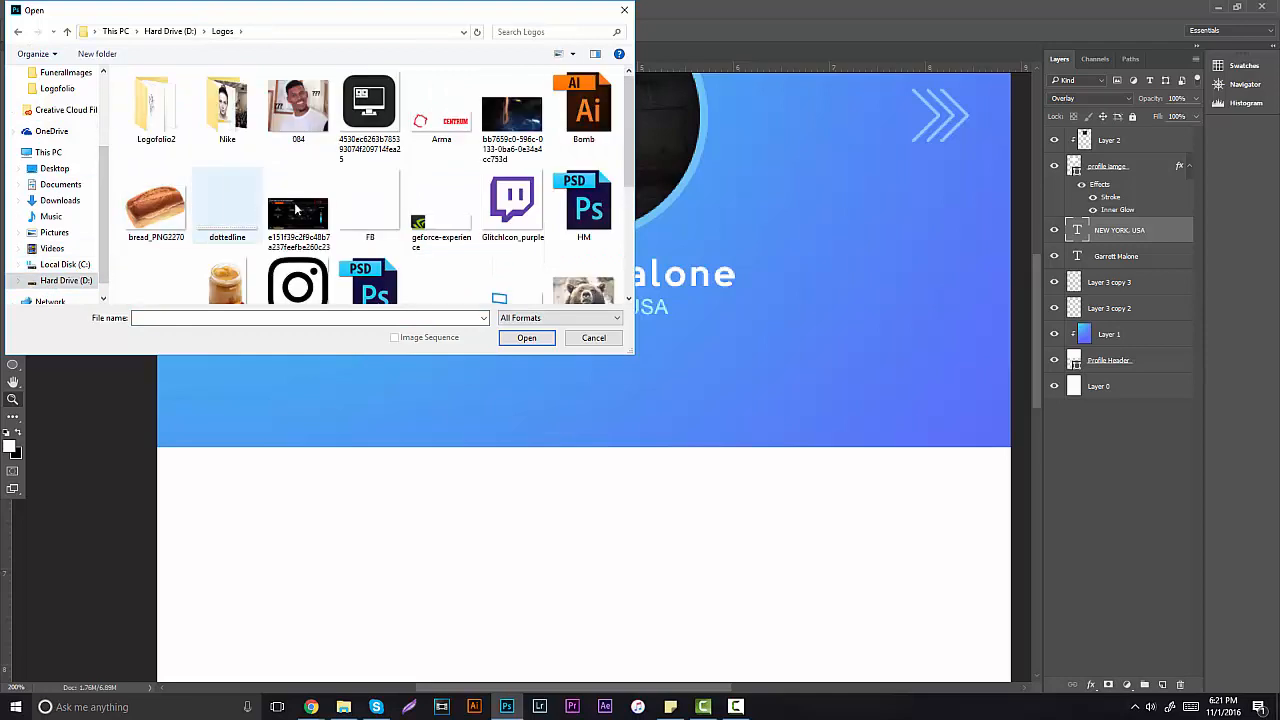
Step: Select snapchat (1), Twitter and insta together and open them
scroll(412, 196, "down", 2)
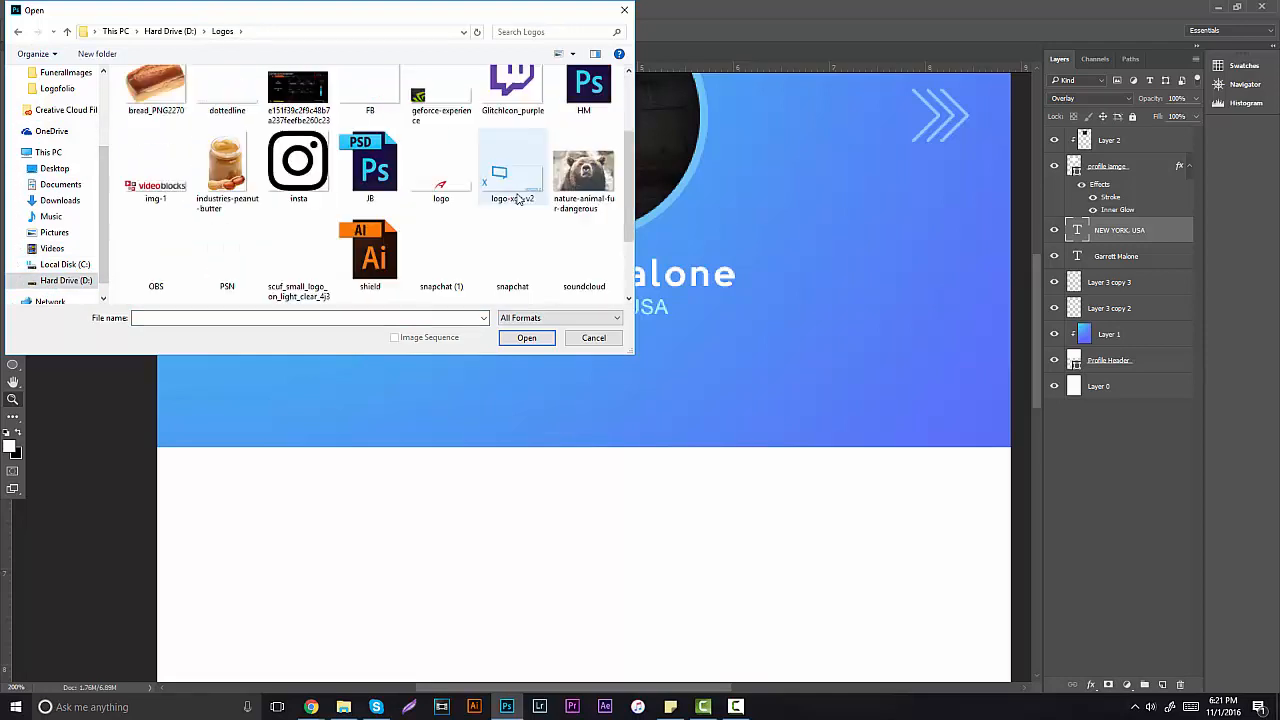
left_click(430, 240)
scroll(448, 237, "down", 1)
left_click(306, 242, "ctrl")
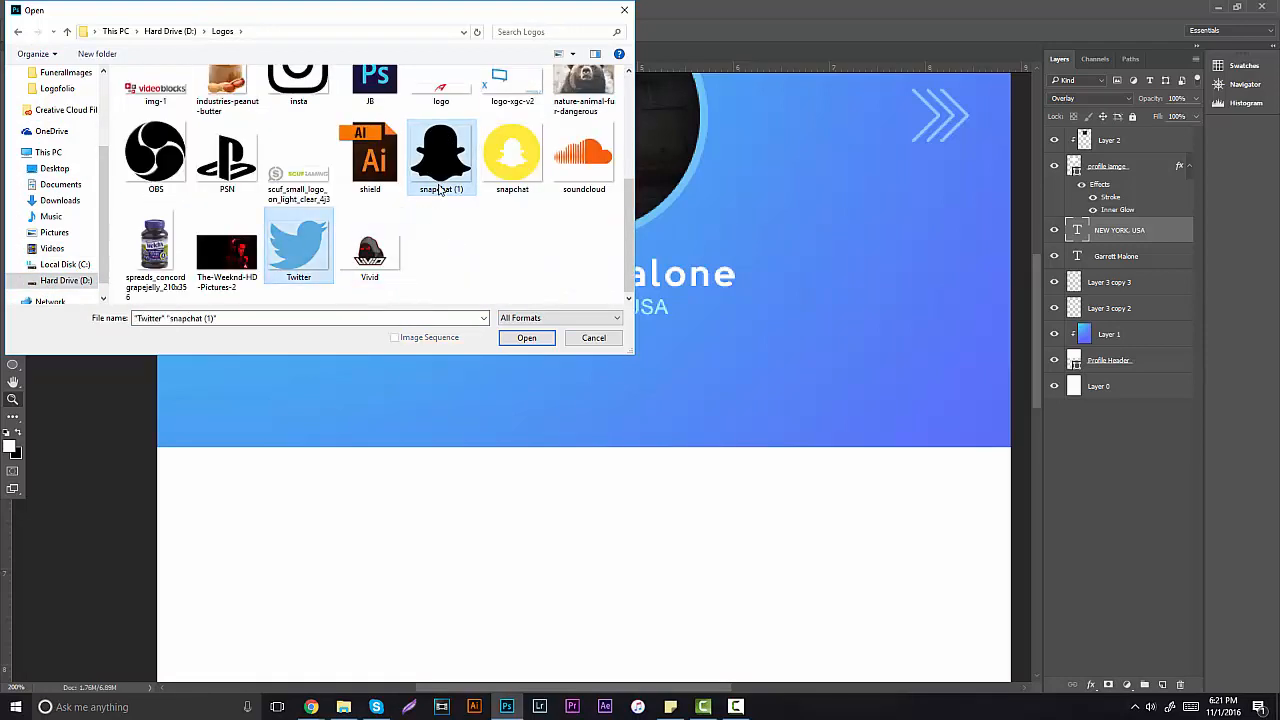
scroll(340, 234, "up", 2)
scroll(338, 232, "down", 1)
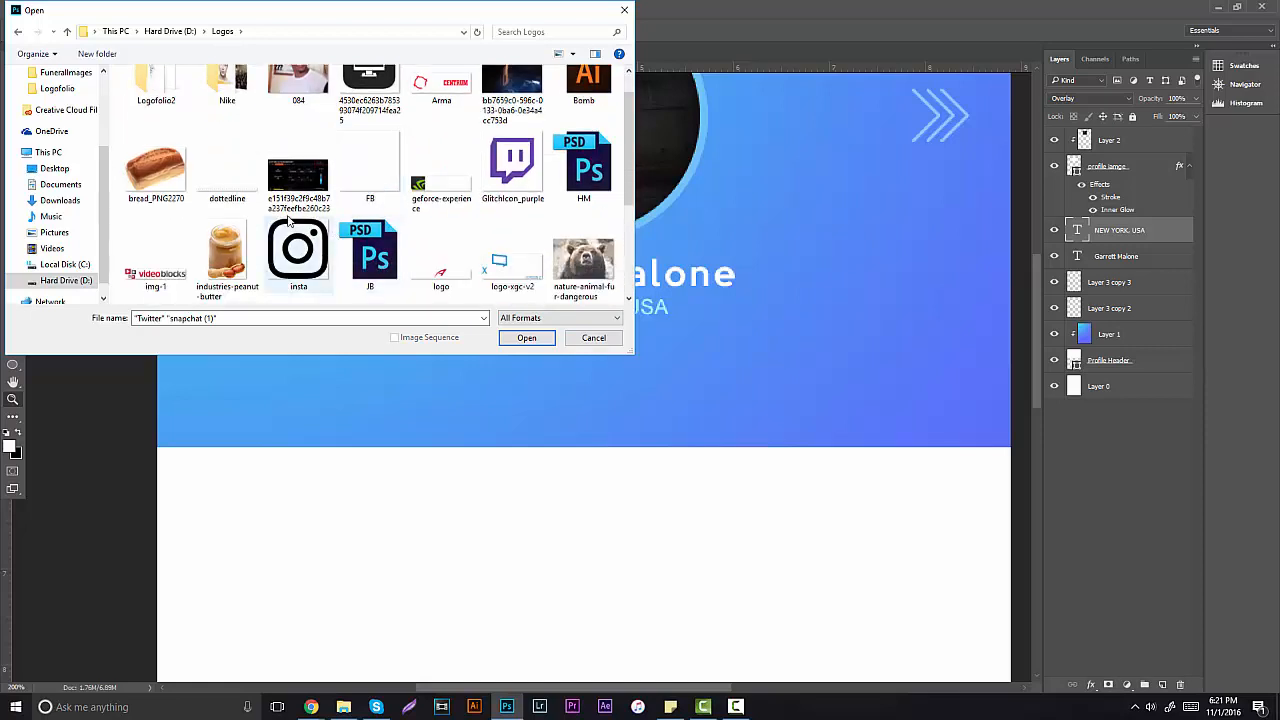
left_click(298, 245, "ctrl")
left_click(508, 338)
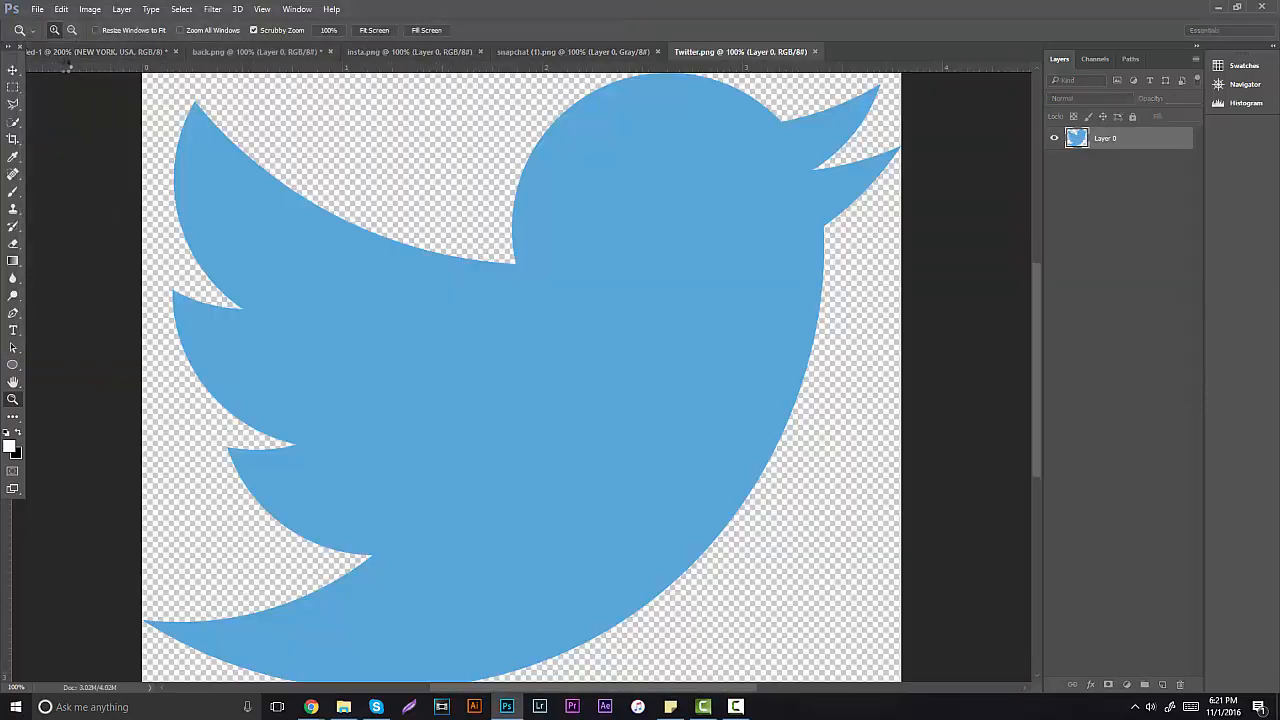
Step: Drag the Twitter bird into the mockup and scale it to about 42% over the header
key("v")
left_click_drag(370, 145, 744, 224)
left_click_drag(600, 194, 500, 220)
key("ctrl+t")
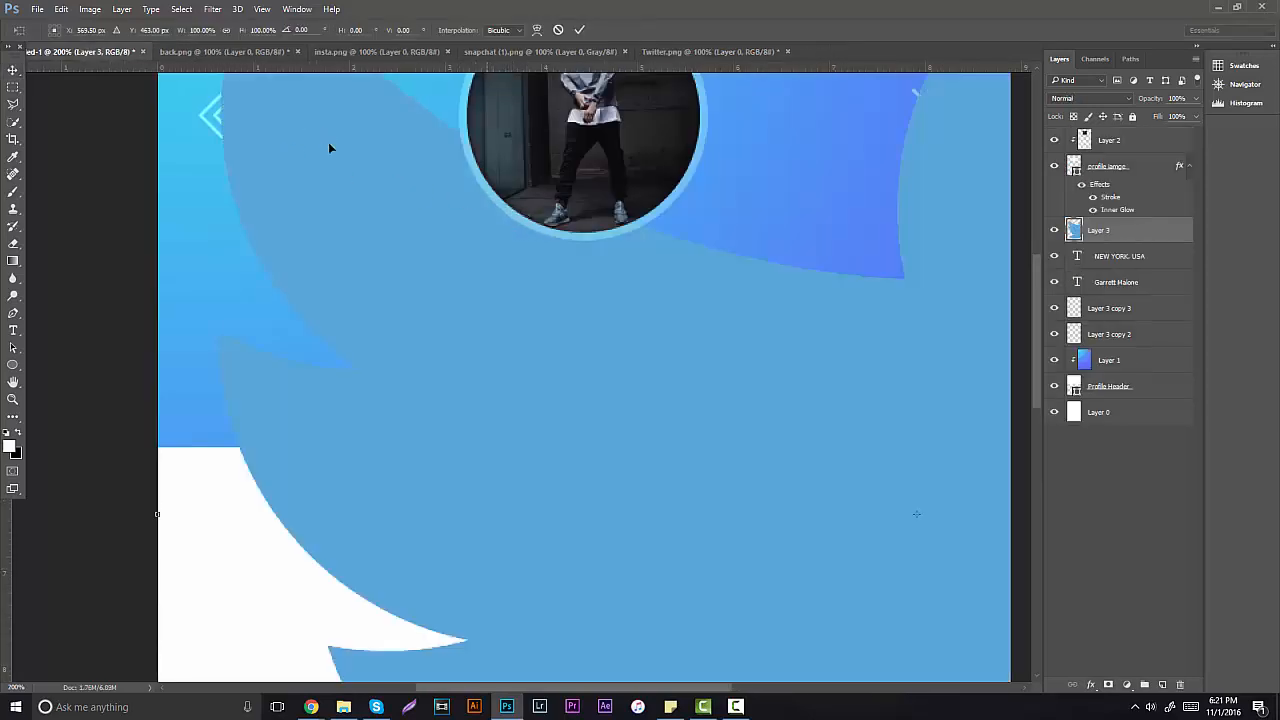
left_click_drag(328, 142, 428, 254)
left_click_drag(340, 133, 623, 259)
key("Return")
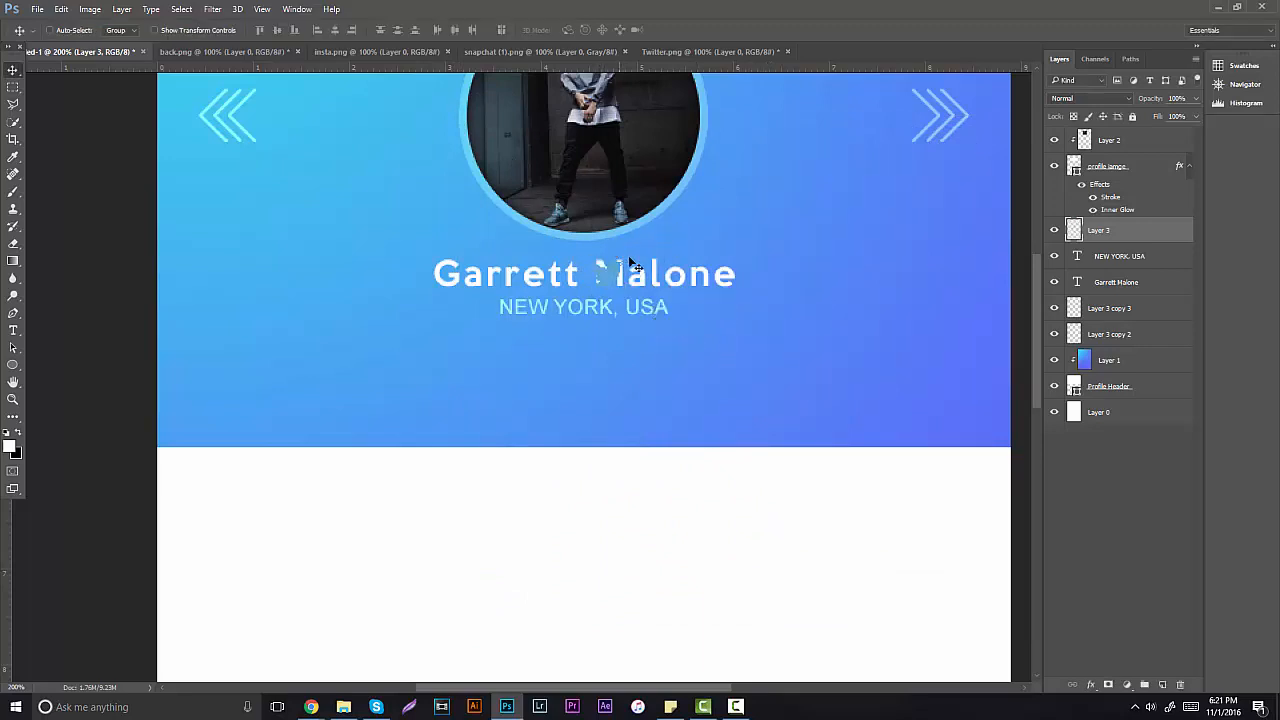
Step: Give Layer 3 a #ffffff Color Overlay and move the bird below NEW YORK, USA
right_click(1091, 232)
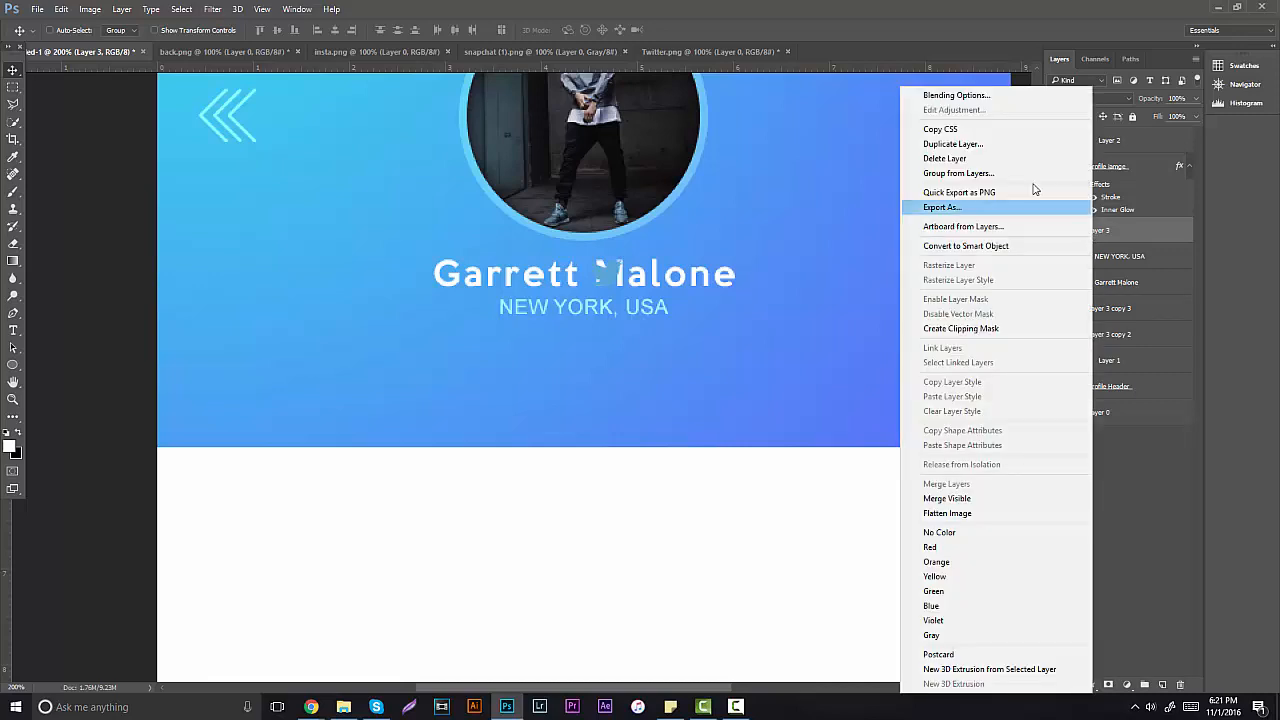
left_click(959, 96)
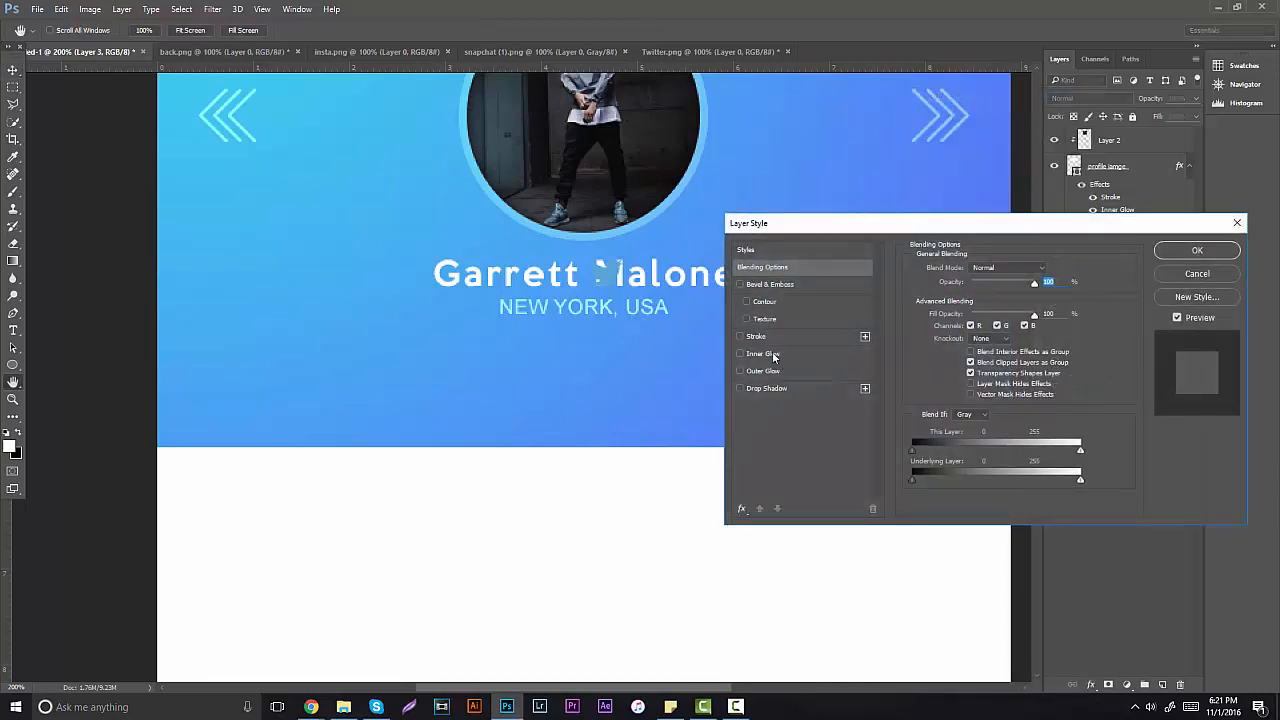
left_click(741, 507)
left_click(795, 410)
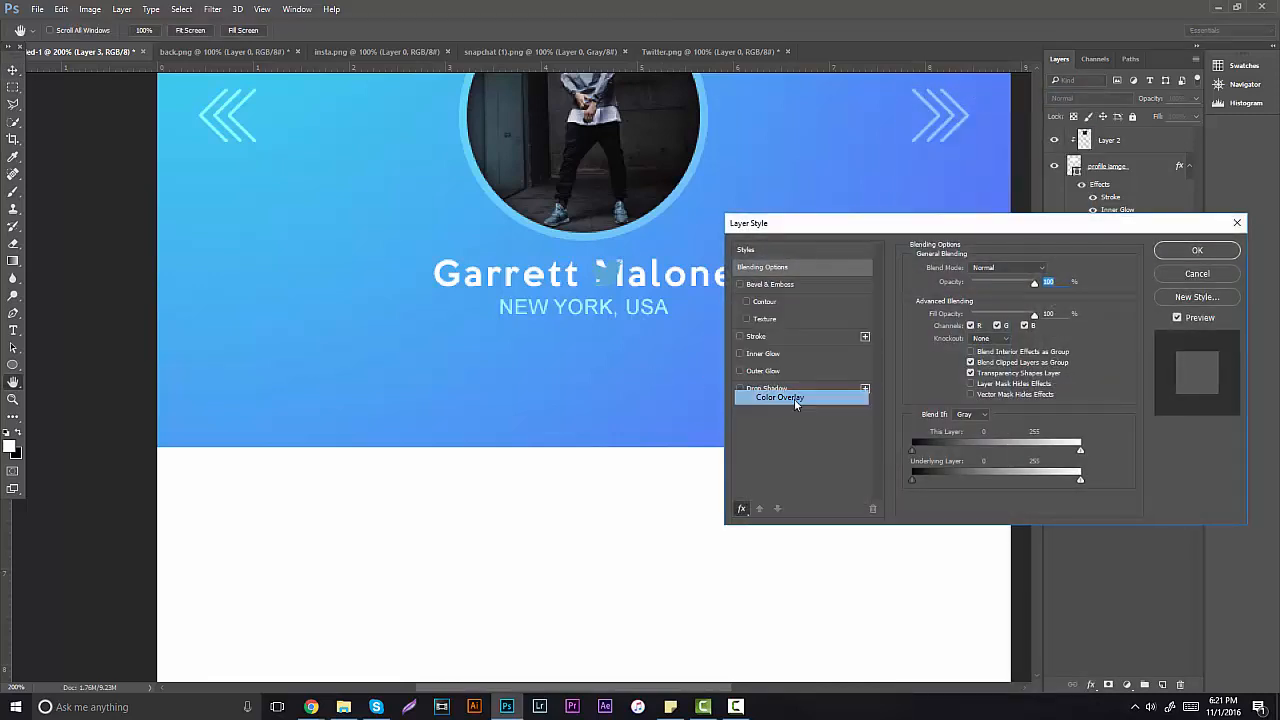
left_click(1055, 271)
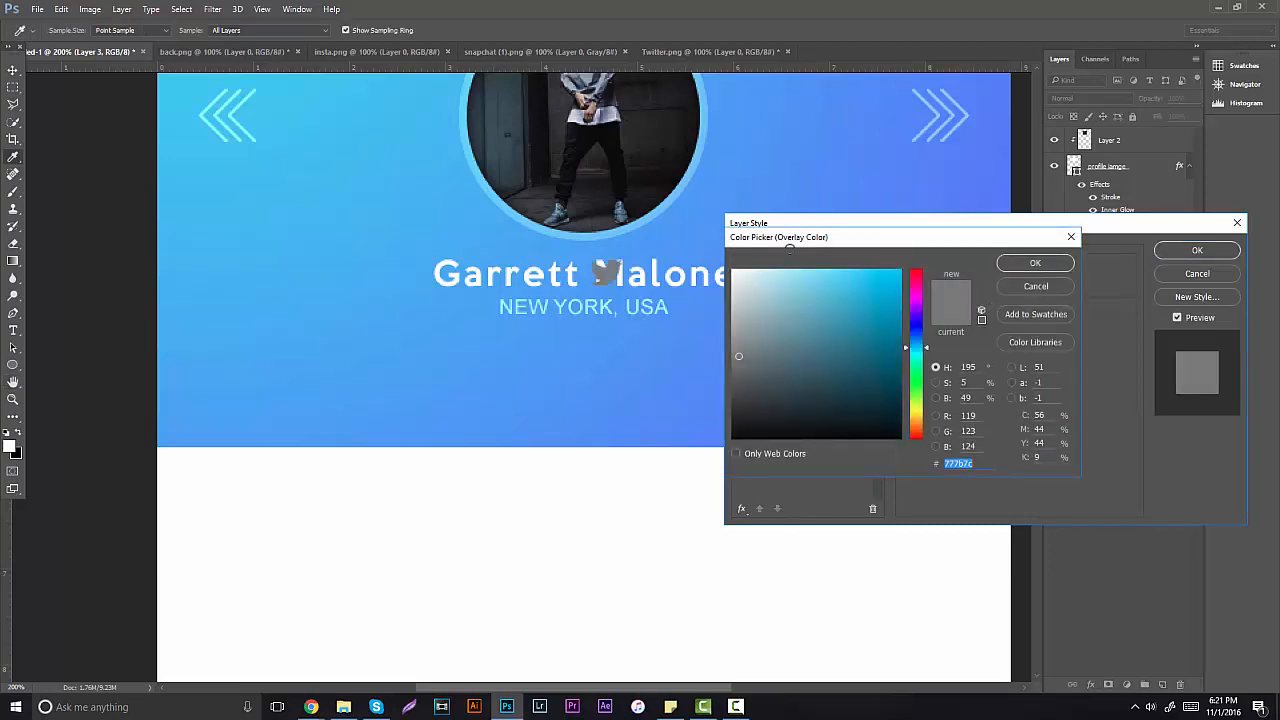
type("ffffff")
left_click(1036, 263)
left_click(1197, 250)
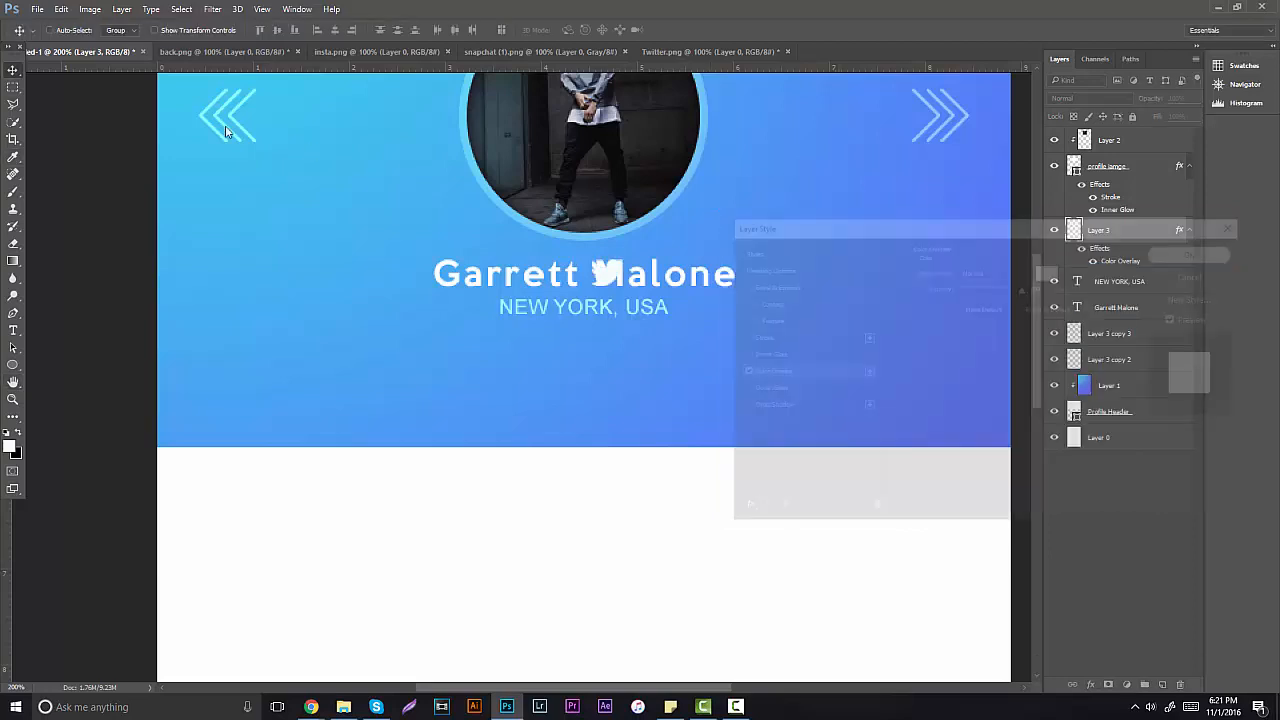
left_click_drag(648, 290, 620, 348)
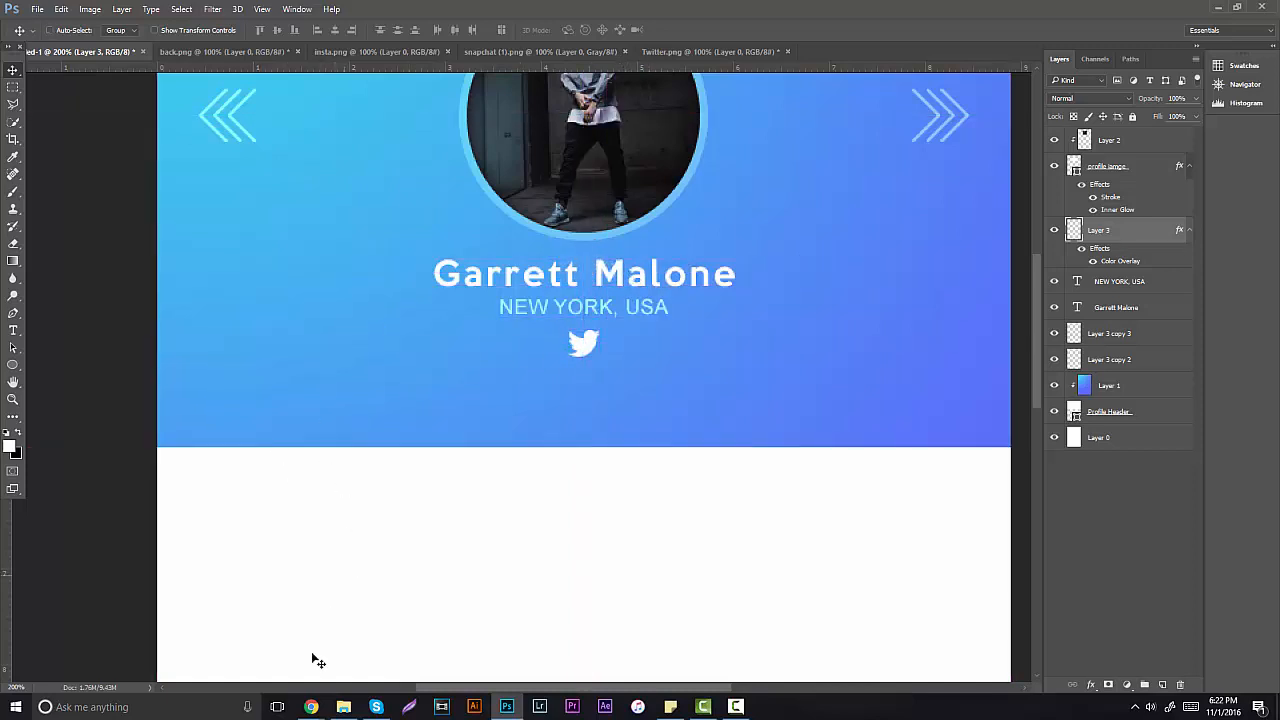
Step: Invert the black Snapchat ghost to white and cut it from its document
left_click(548, 52)
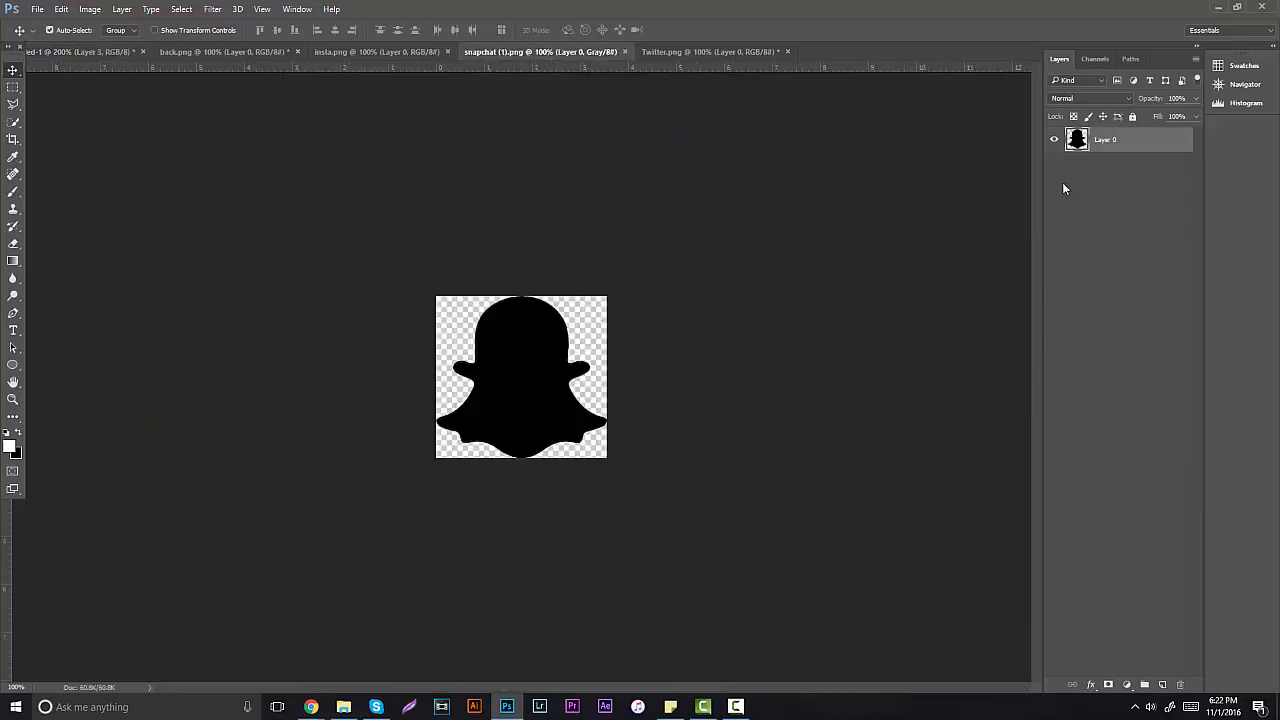
key("ctrl+i")
mouse_move(508, 339)
left_mouse_down()
mouse_move(197, 88)
mouse_move(231, 147)
mouse_move(508, 339)
left_mouse_up()
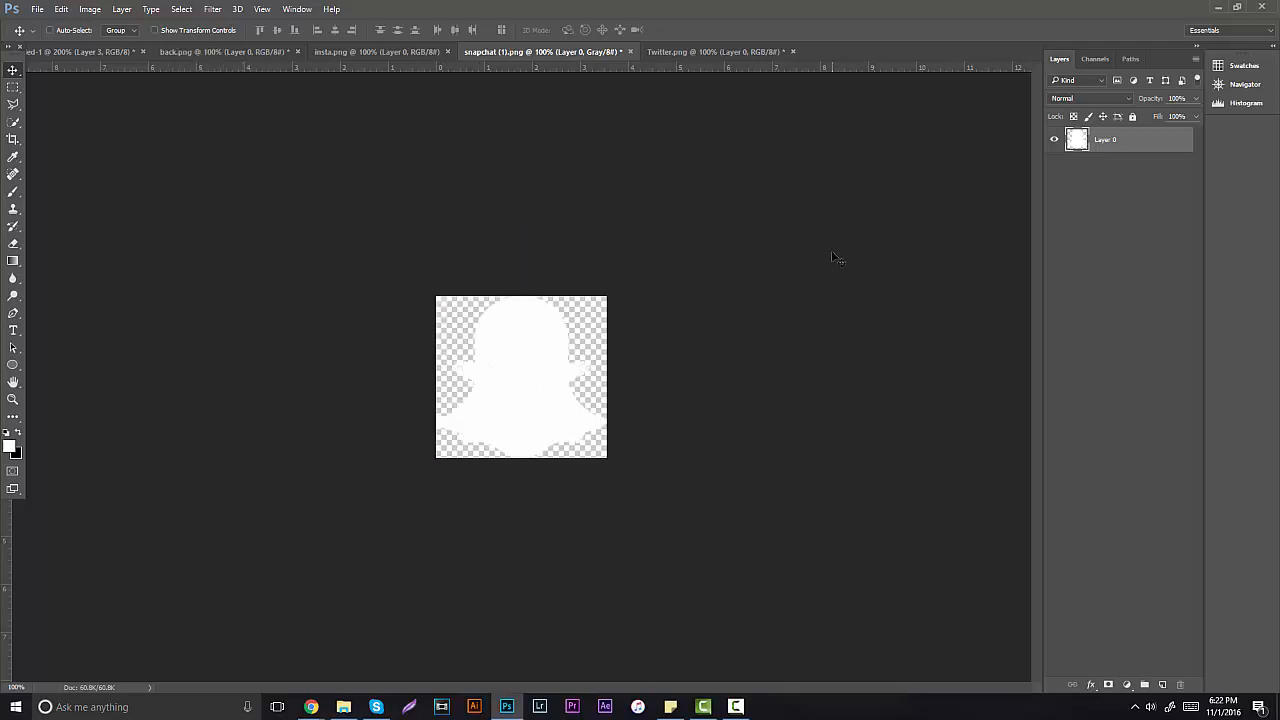
left_click(1084, 143, "ctrl")
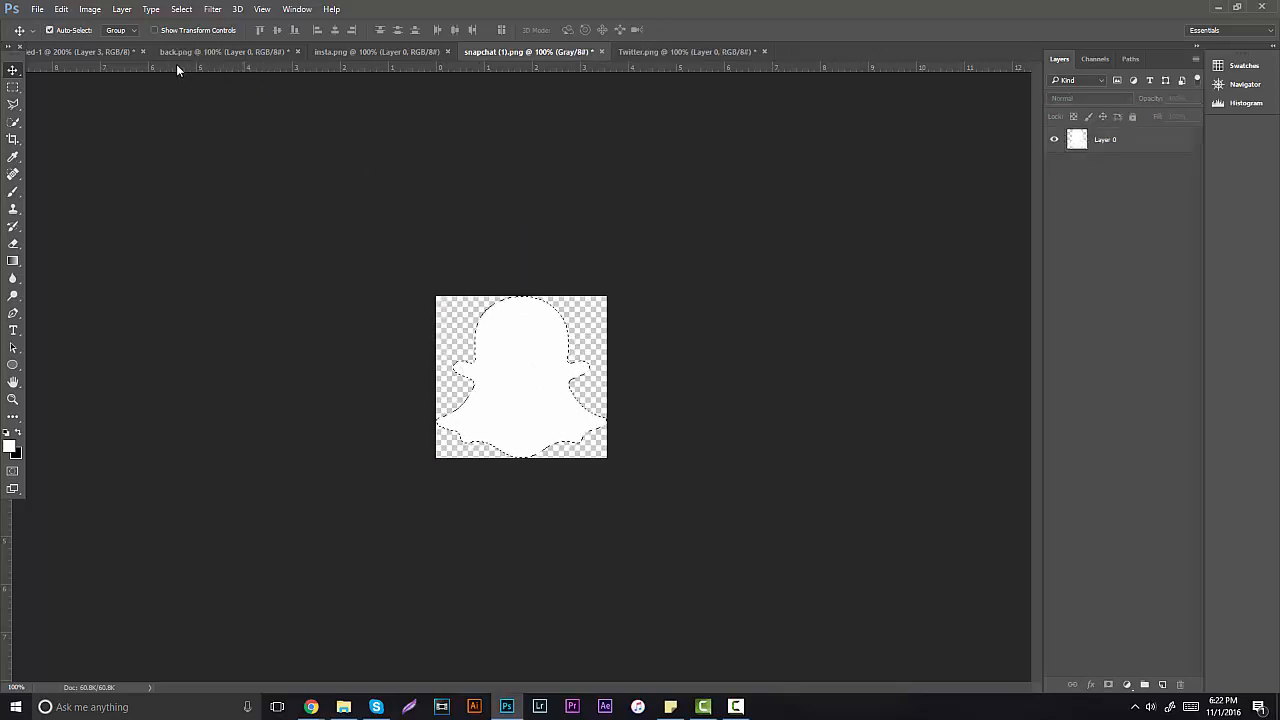
left_click(560, 296)
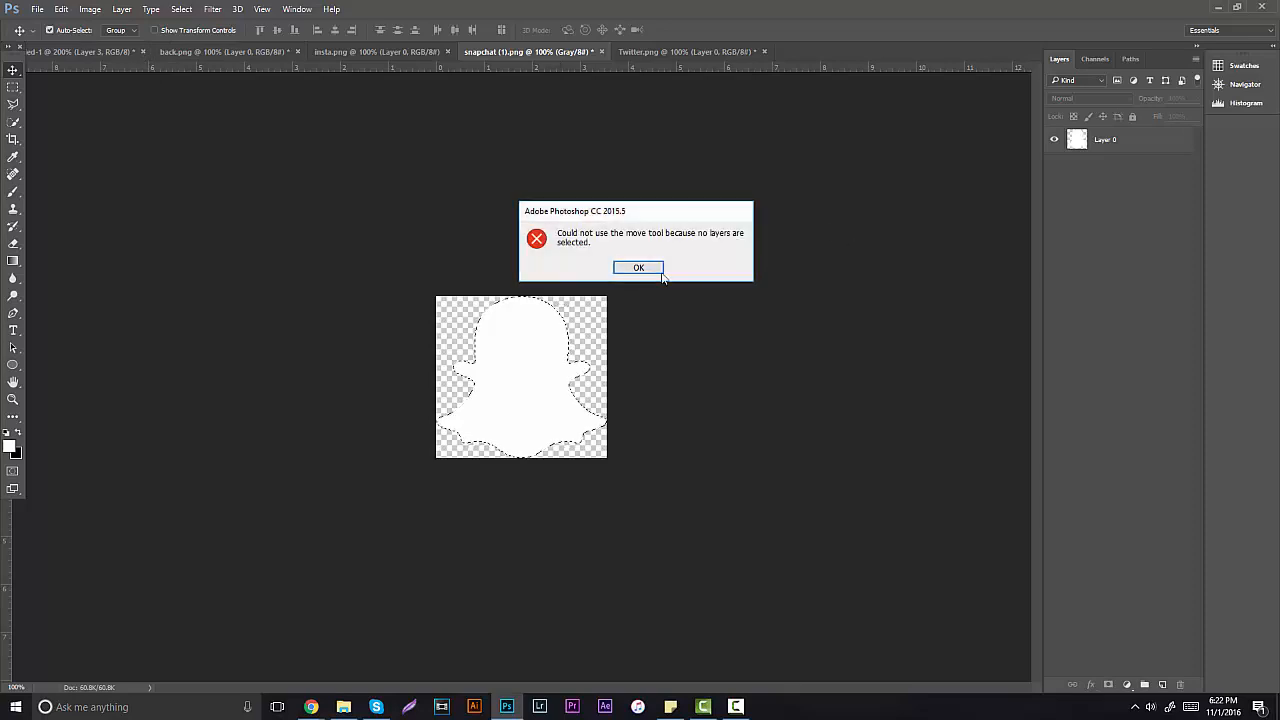
left_click(640, 269)
left_click(1101, 149)
key("ctrl+x")
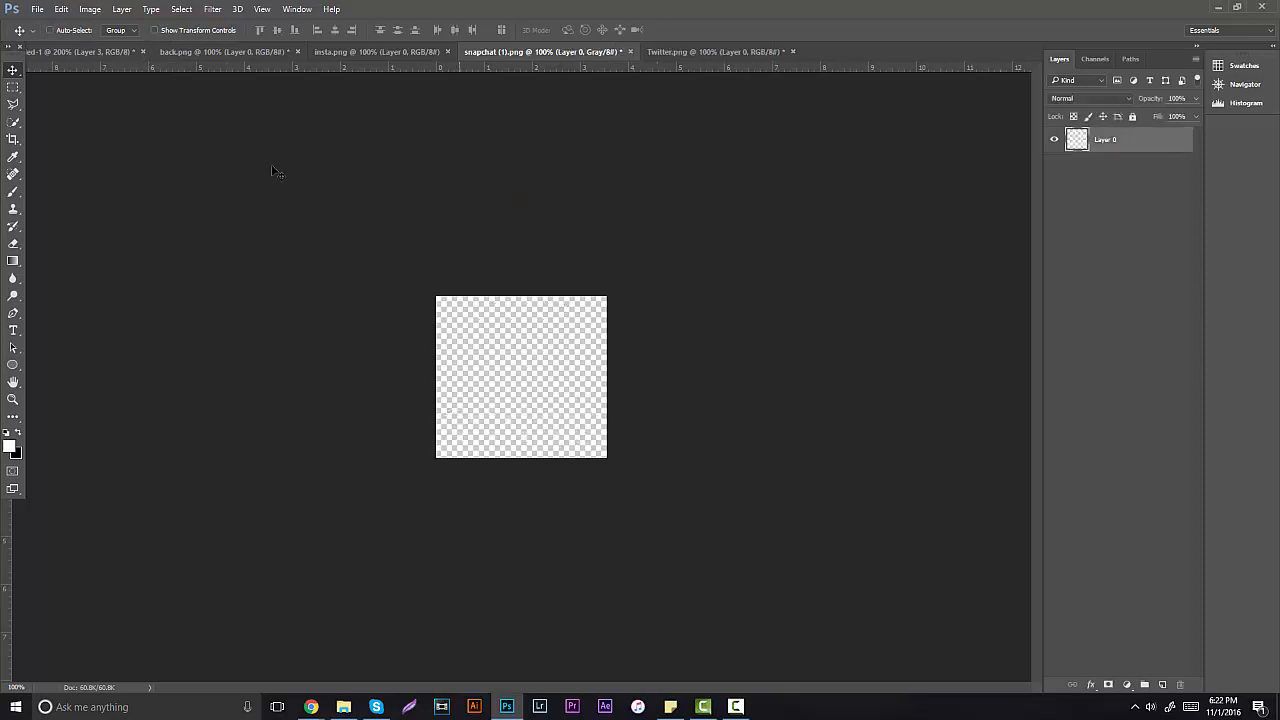
Step: Paste the ghost into the mockup, scale it to about 8%, and place it right of the Twitter bird
left_click(123, 52)
key("ctrl+v")
key("ctrl+t")
left_click_drag(752, 207, 682, 303)
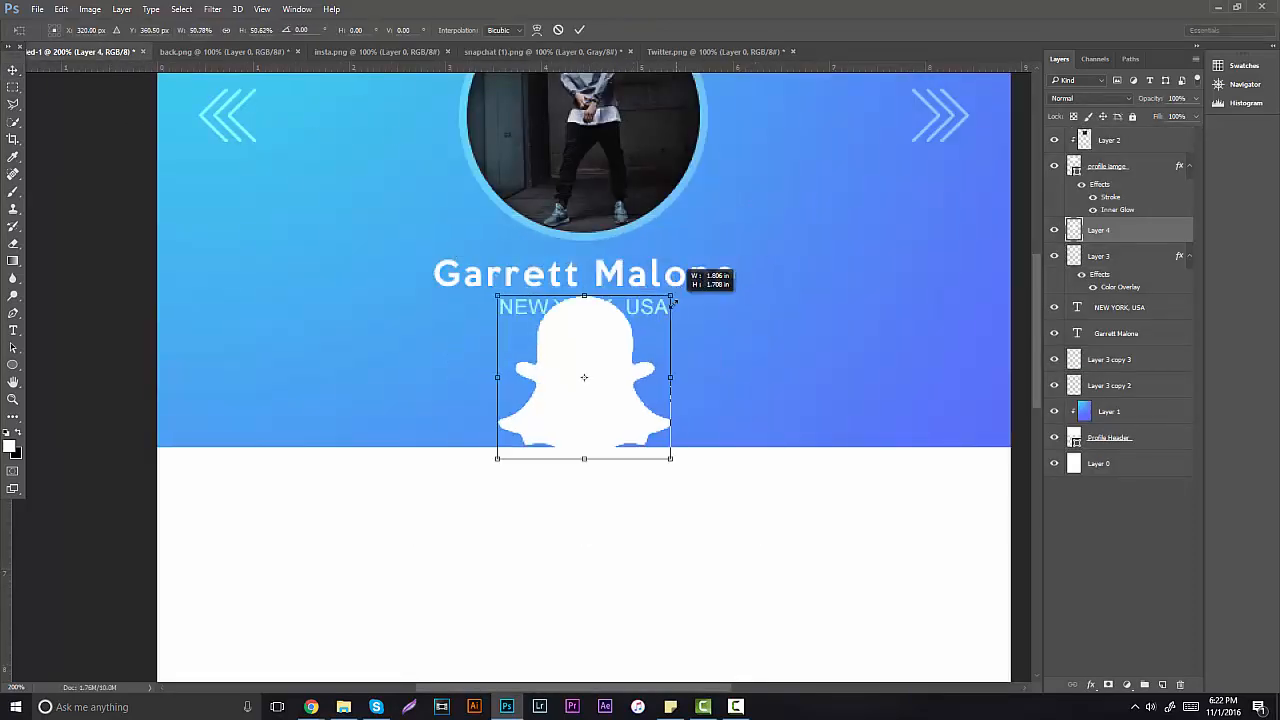
left_click_drag(632, 366, 718, 193)
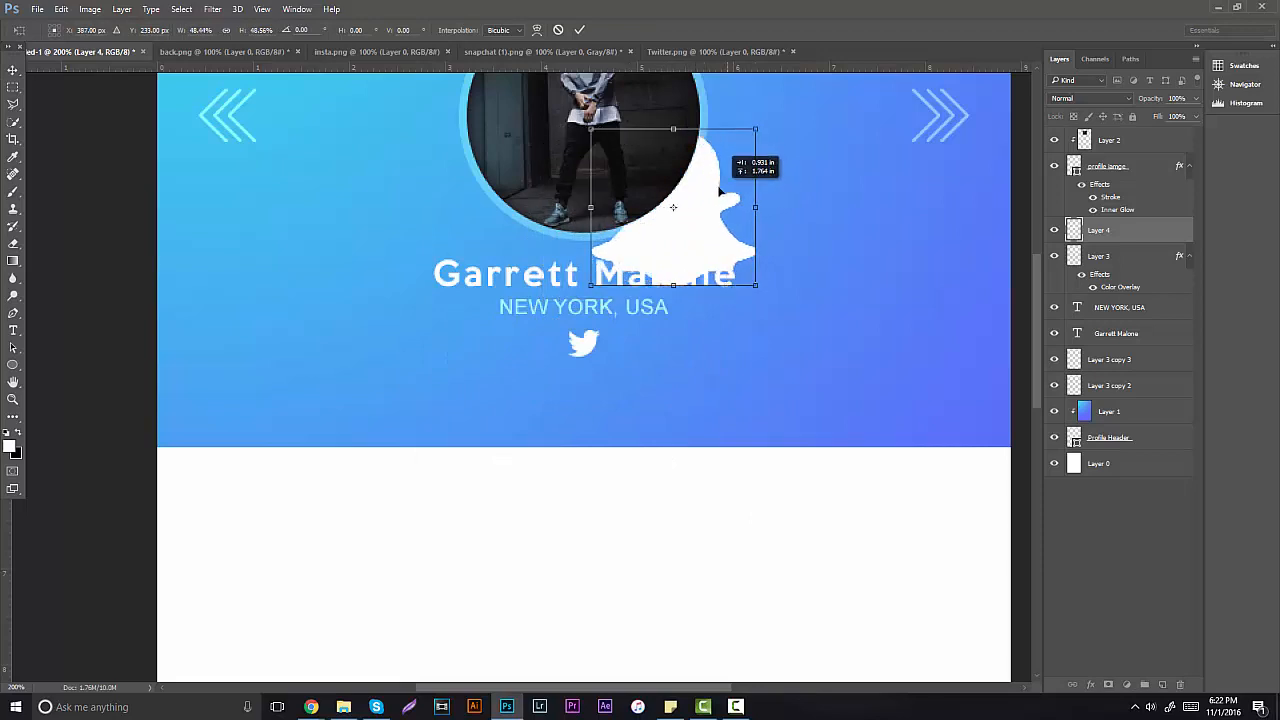
left_click_drag(743, 137, 655, 343)
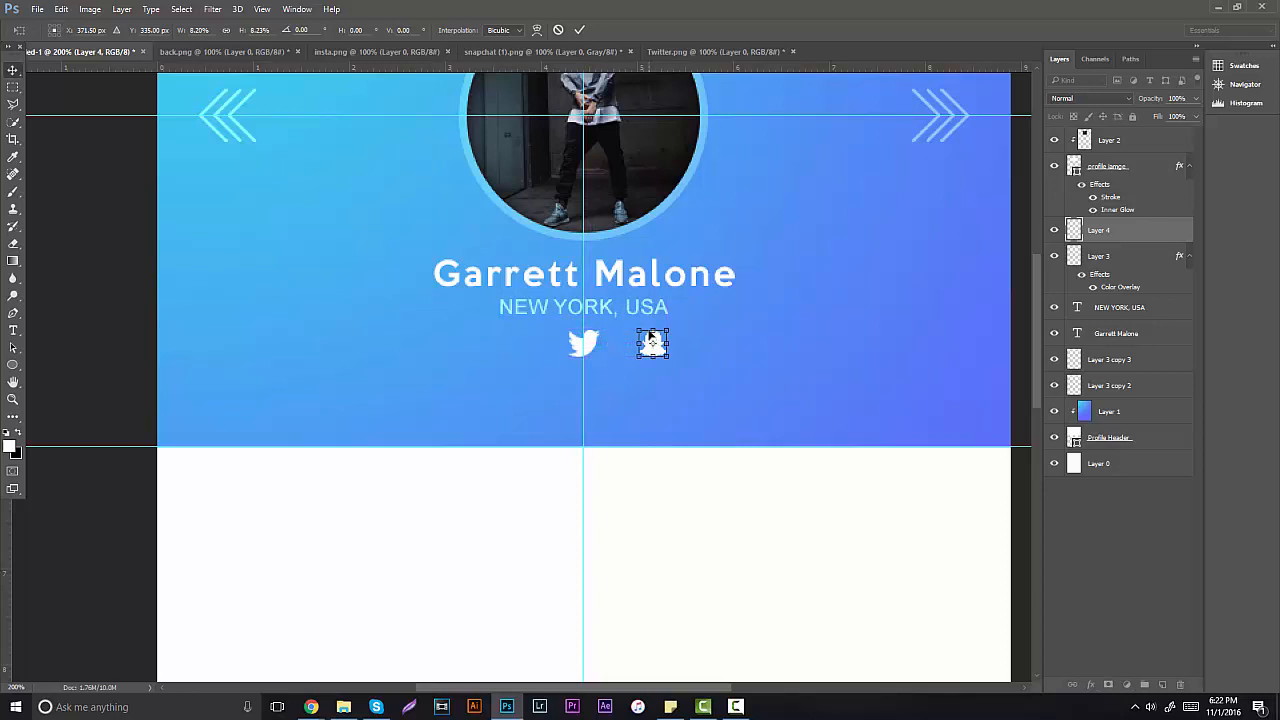
key("Return")
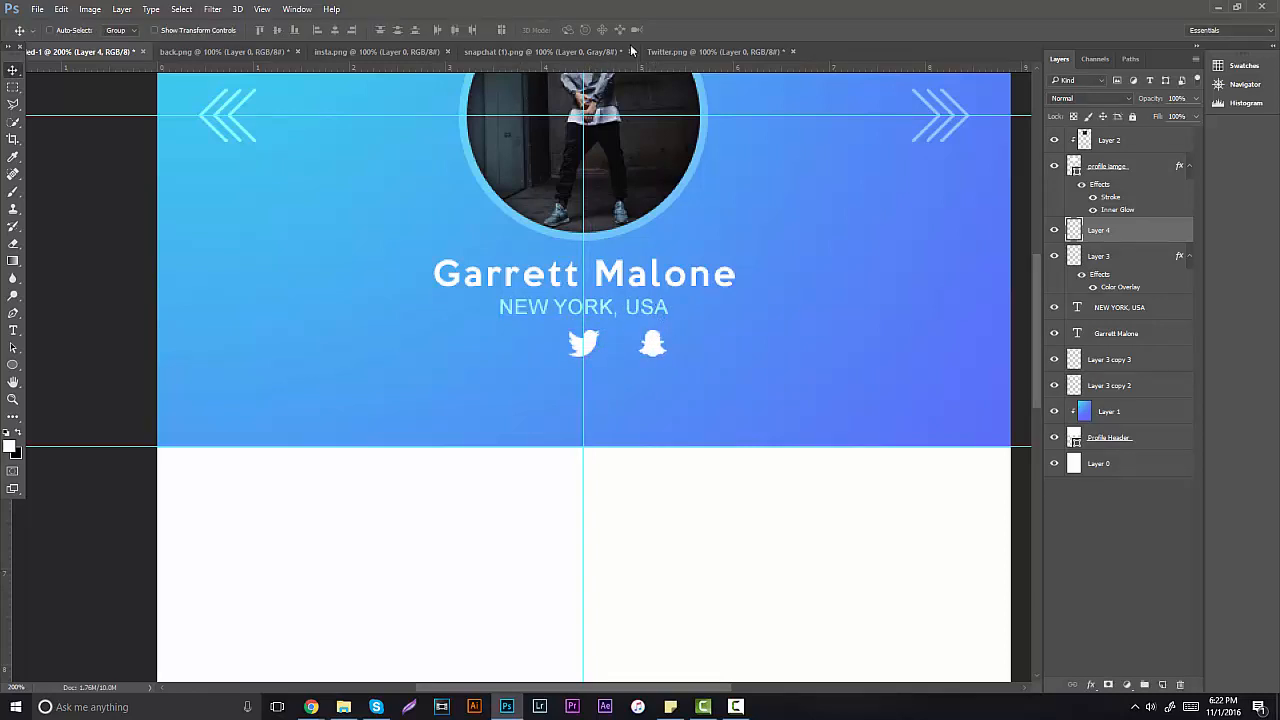
Step: Invert the Instagram icon to white and drag its layer into the profile mockup
left_click(509, 54)
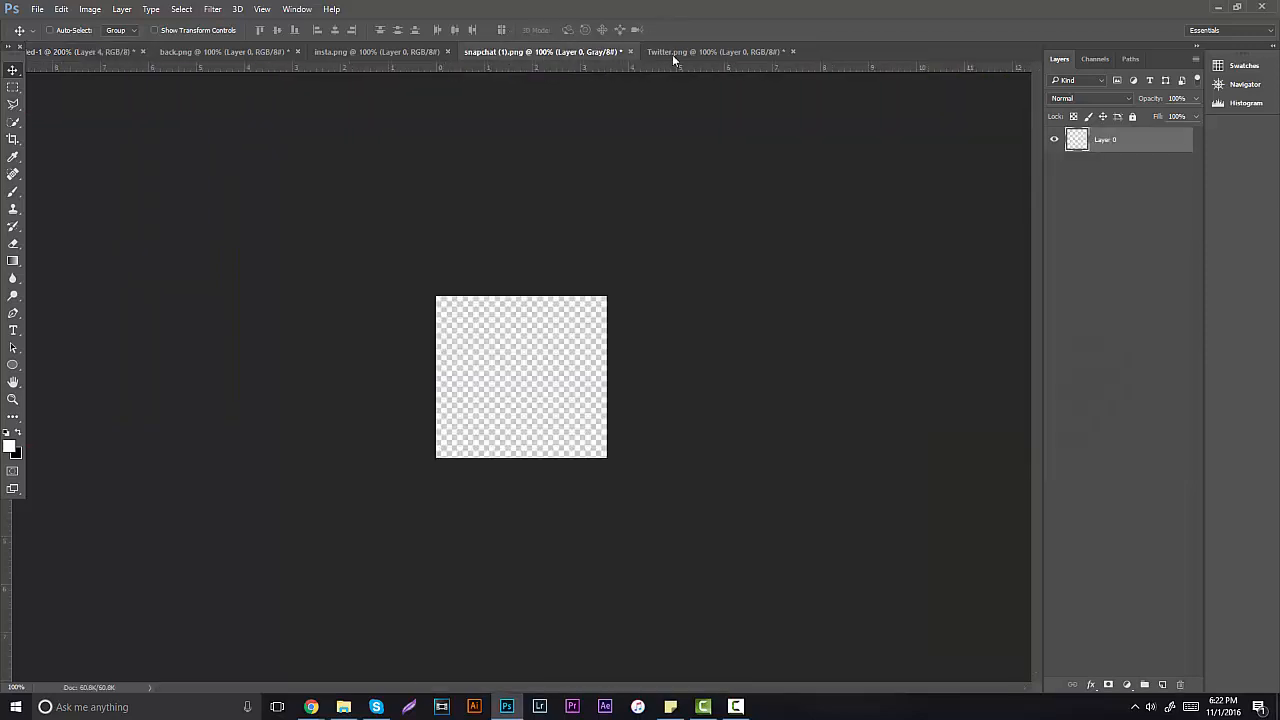
left_click(672, 54)
left_click(370, 51)
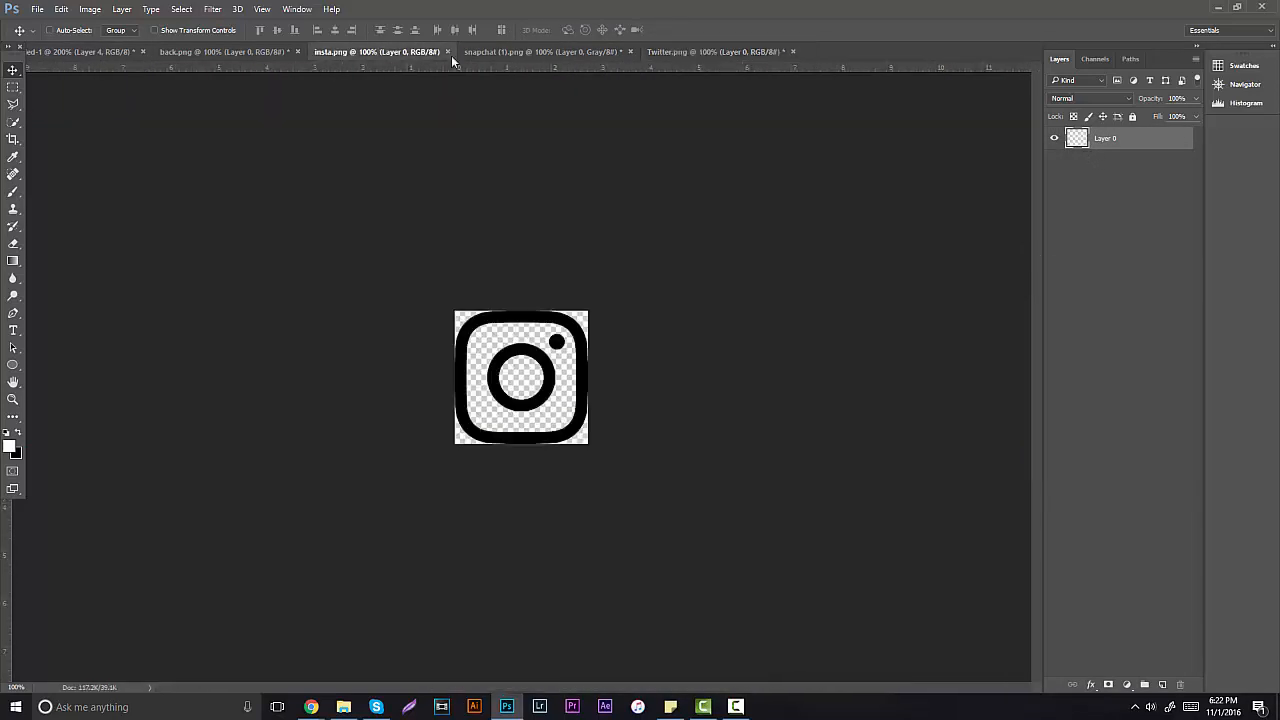
key("ctrl+i")
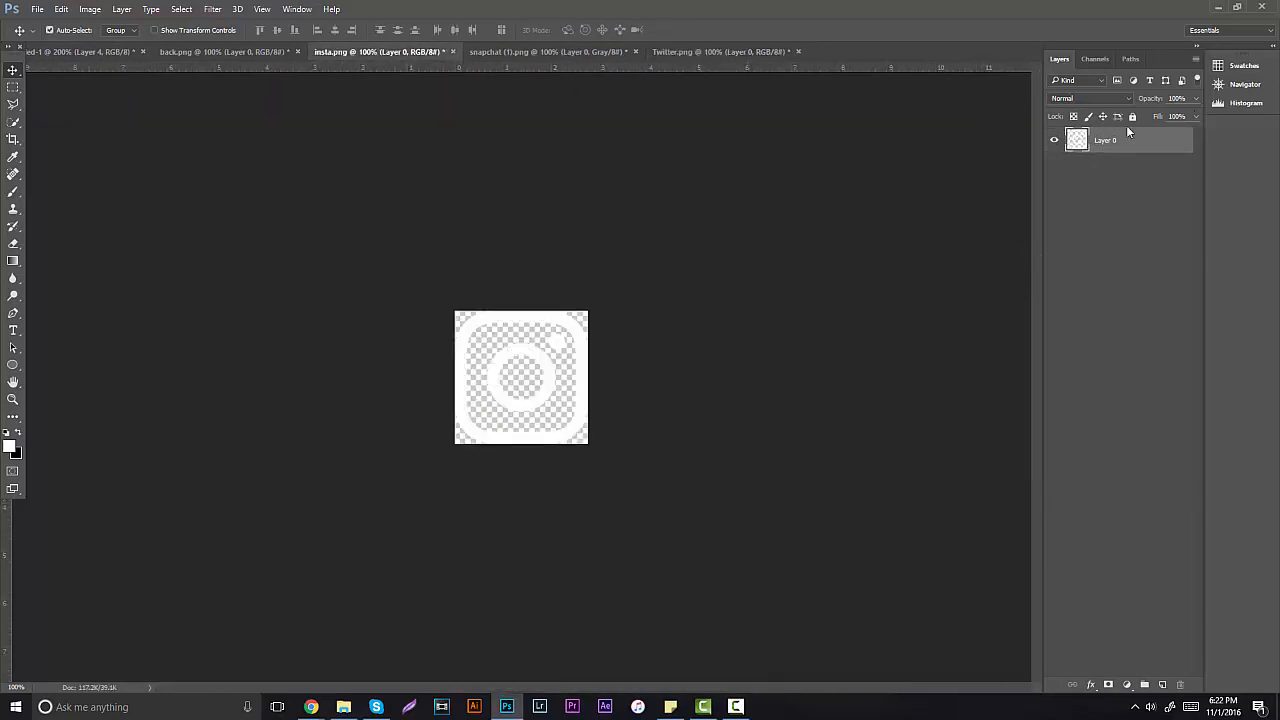
left_click_drag(1071, 145, 354, 140)
Step: Scale the Instagram icon to about 23% and position it left of the other icons
key("ctrl+t")
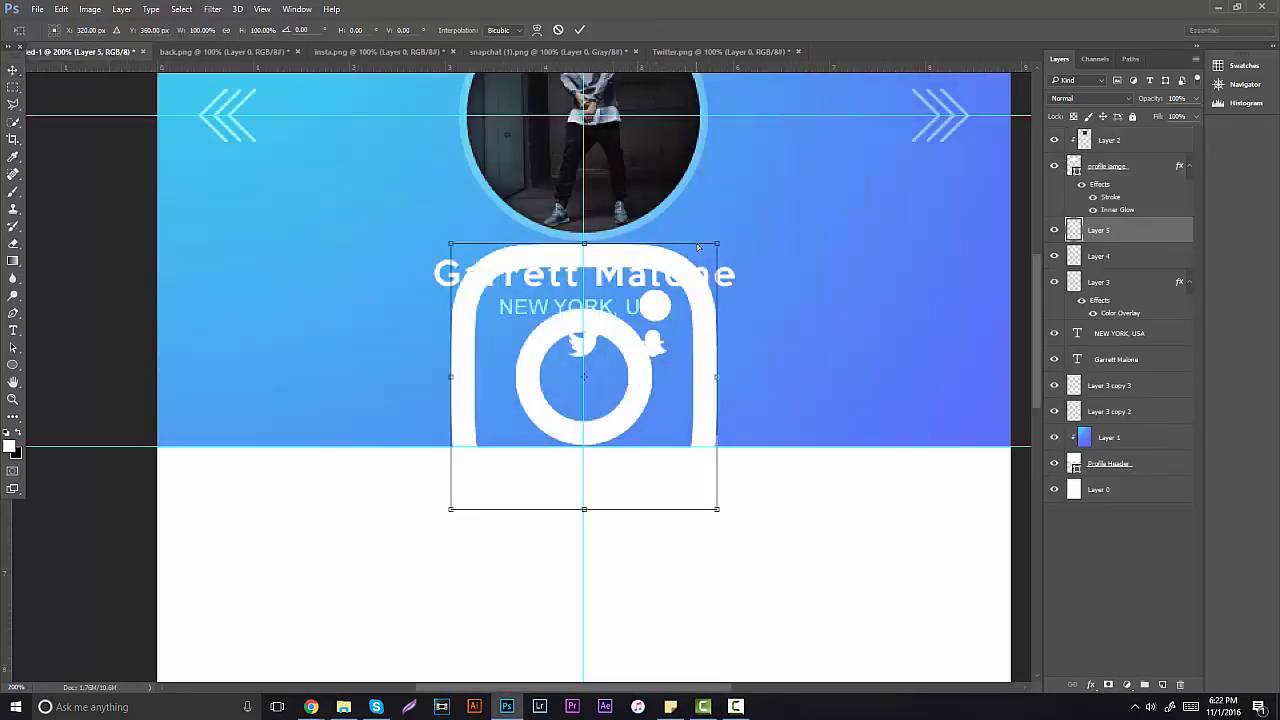
left_click_drag(715, 243, 514, 315)
key("Return")
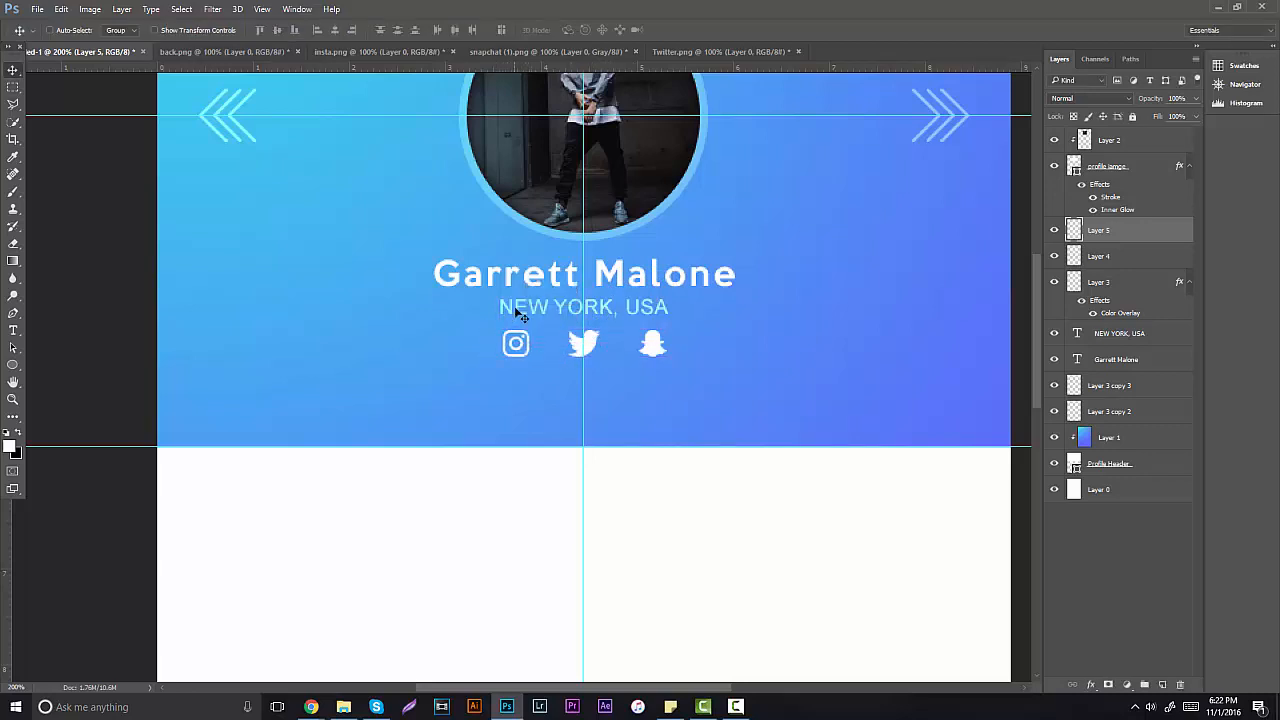
left_click(1118, 282, "shift")
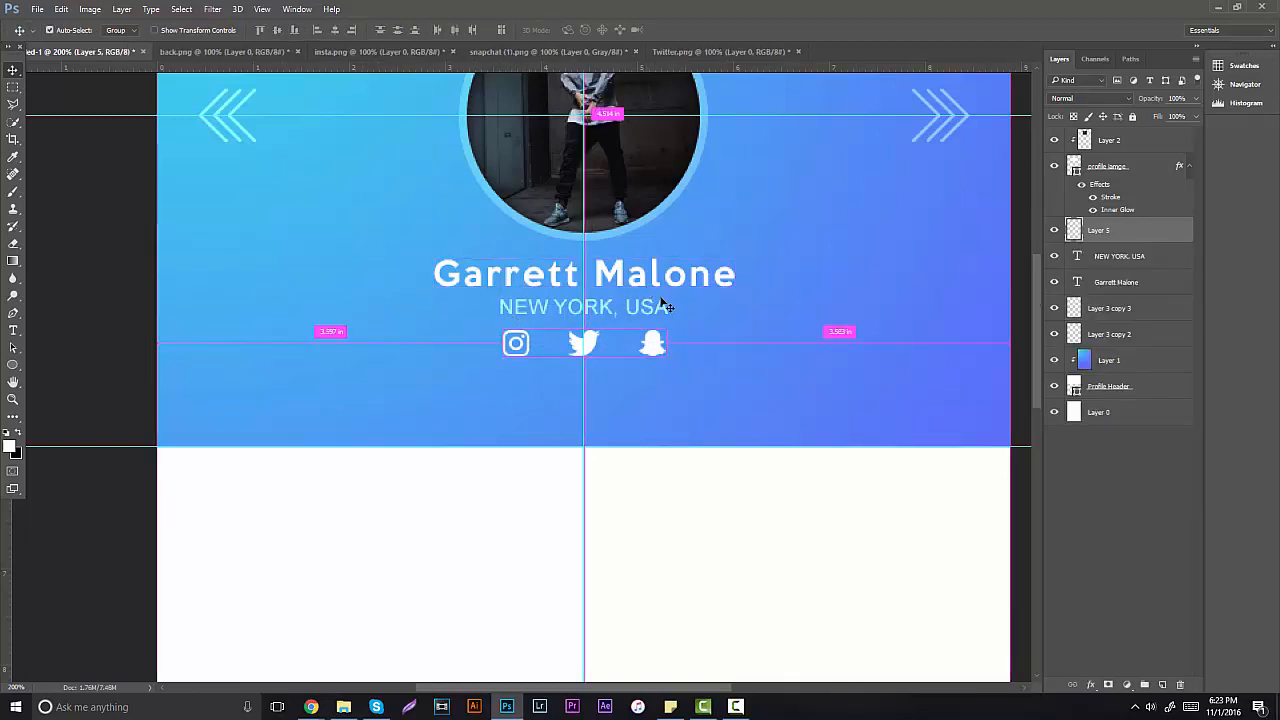
Step: Scale the three icons to about 80% and centre the Twitter bird under NEW YORK, USA
key("ctrl+t")
mouse_move(662, 329)
left_mouse_down()
mouse_move(615, 349)
mouse_move(612, 332)
mouse_move(648, 350)
mouse_move(725, 345)
mouse_move(680, 345)
left_mouse_up()
key("Return")
left_click(1130, 284)
left_click(1133, 260)
left_click_drag(768, 304, 791, 266)
key("alt+]")
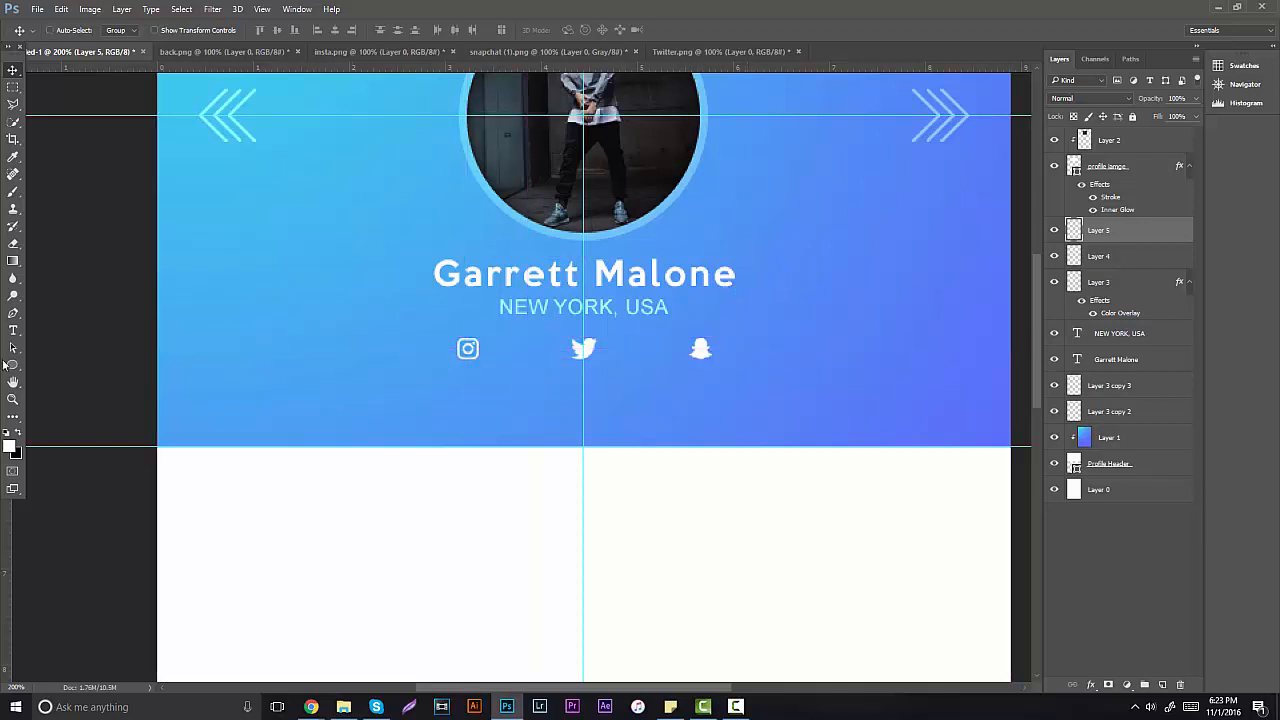
Step: Move the Instagram and Snapchat icons closer to the Twitter bird for even spacing
left_click(13, 399)
left_click(560, 362, "alt")
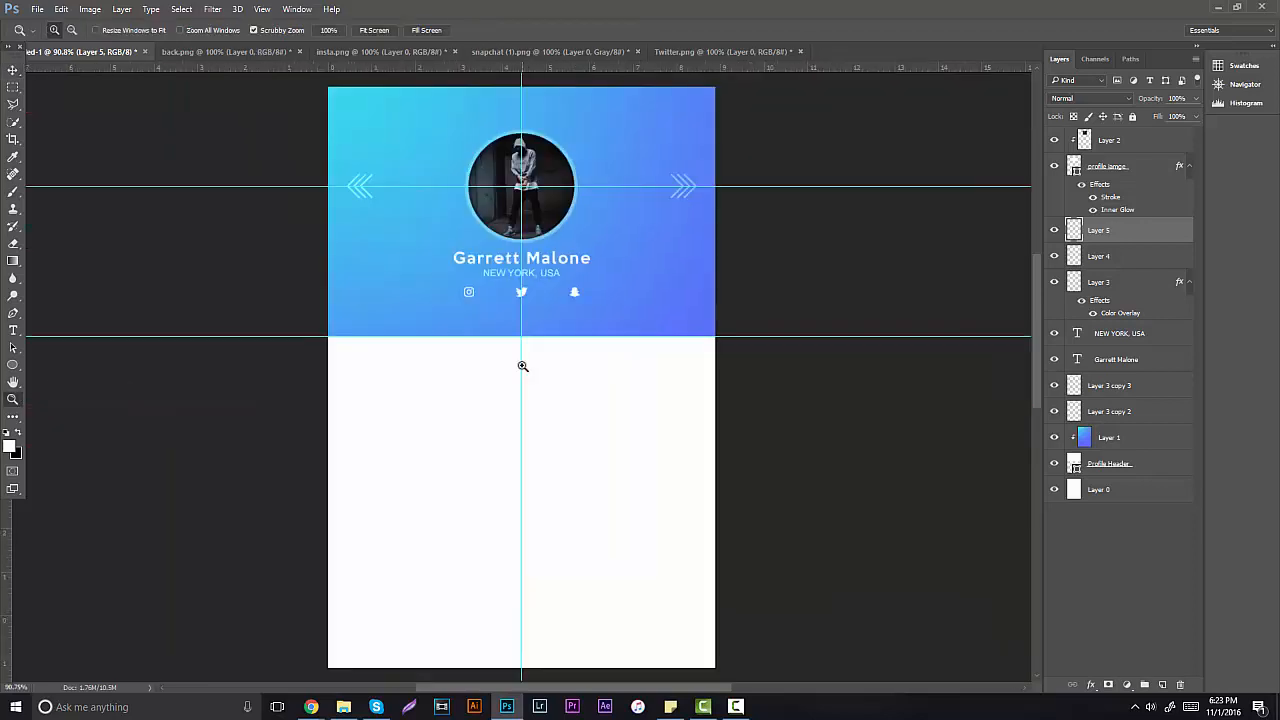
left_click(512, 268)
left_click(512, 268)
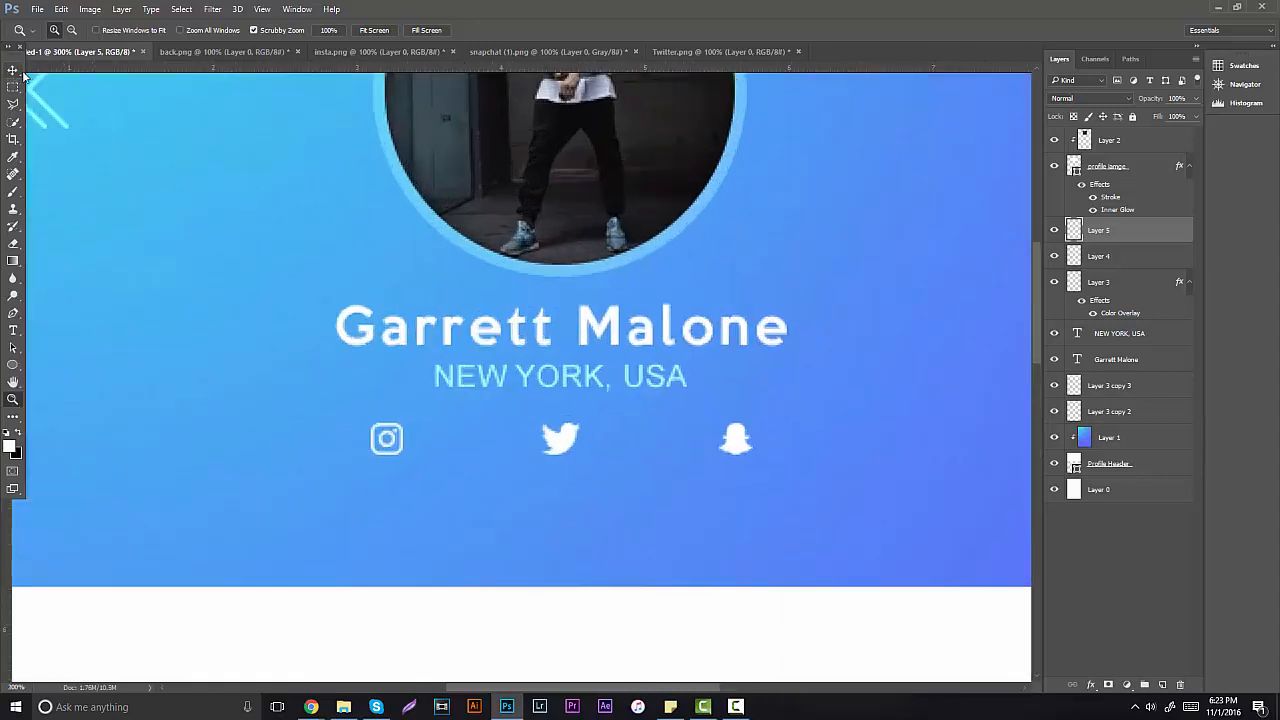
key("v")
left_click_drag(273, 225, 351, 232)
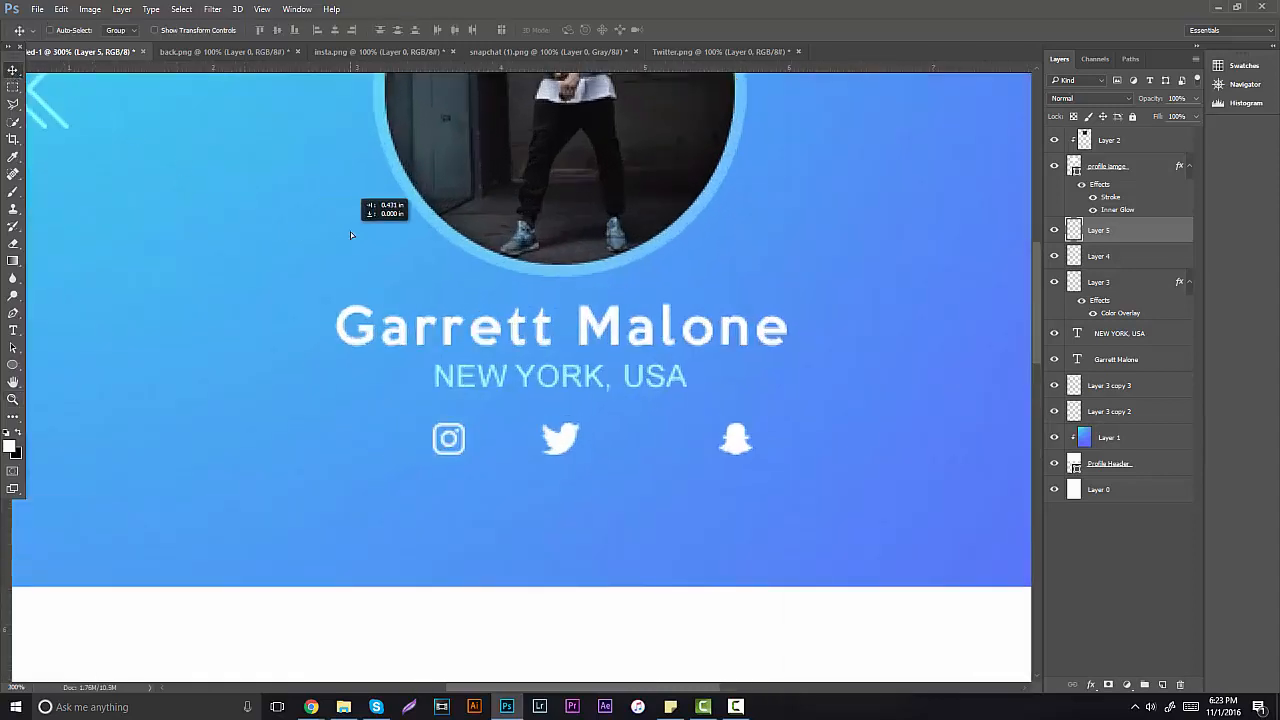
left_click(1090, 256)
left_click_drag(911, 335, 857, 337)
key("z")
left_click_drag(556, 325, 1006, 277)
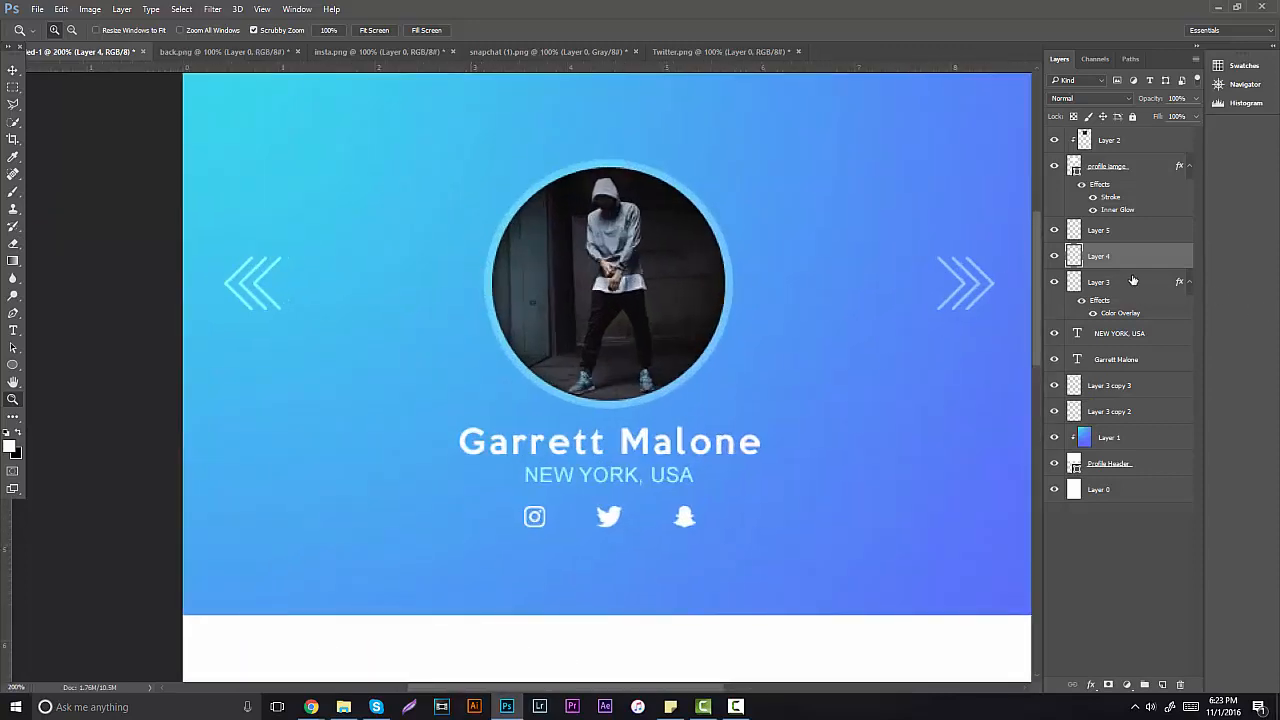
Step: Merge the three icon layers into one layer set to Overlay blending
left_click(1118, 231, "shift")
key("ctrl+e")
left_click(1090, 98)
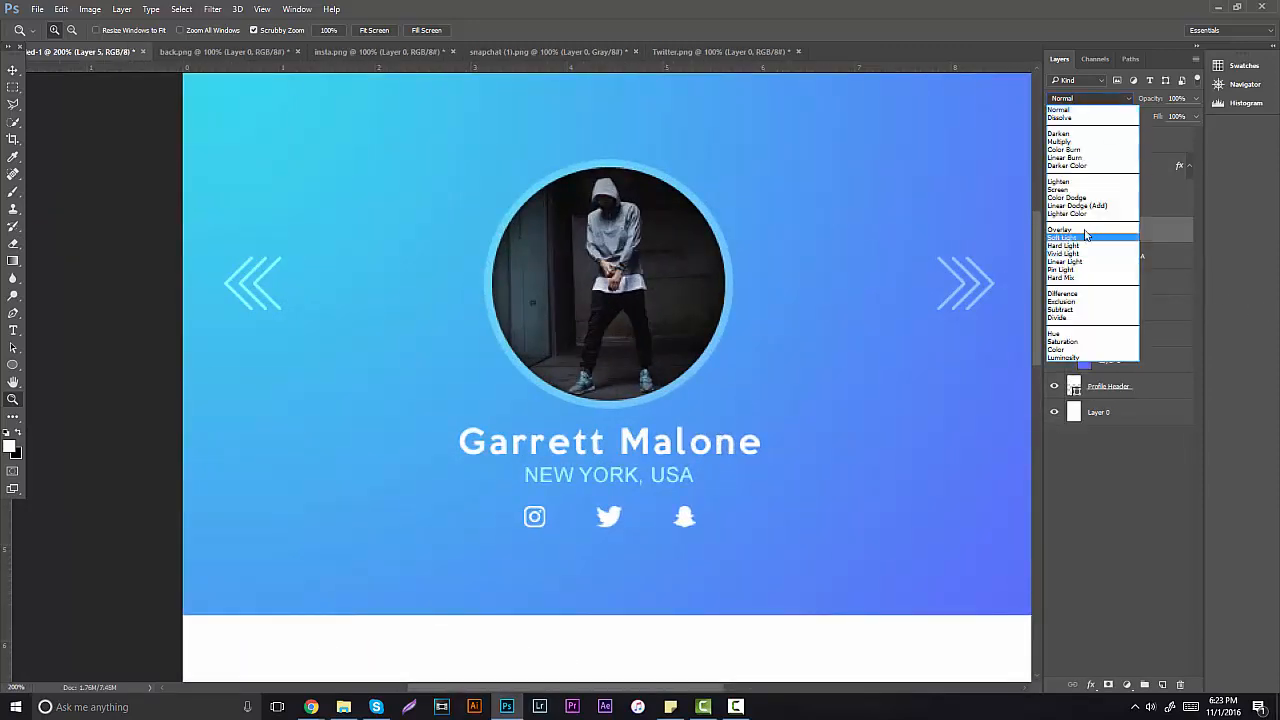
left_click(1082, 232)
Step: Zoom in on the header to 200% and add a new empty Layer 6
left_click_drag(600, 442, 586, 430)
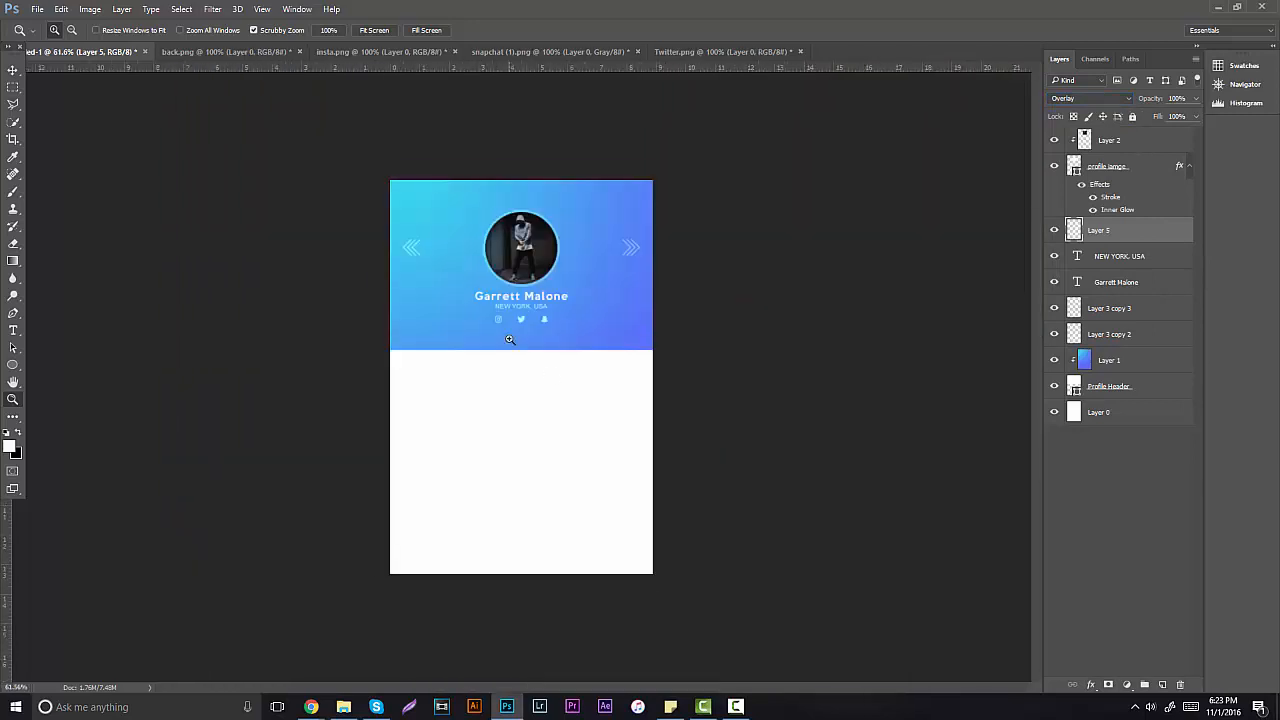
key("ctrl+plus")
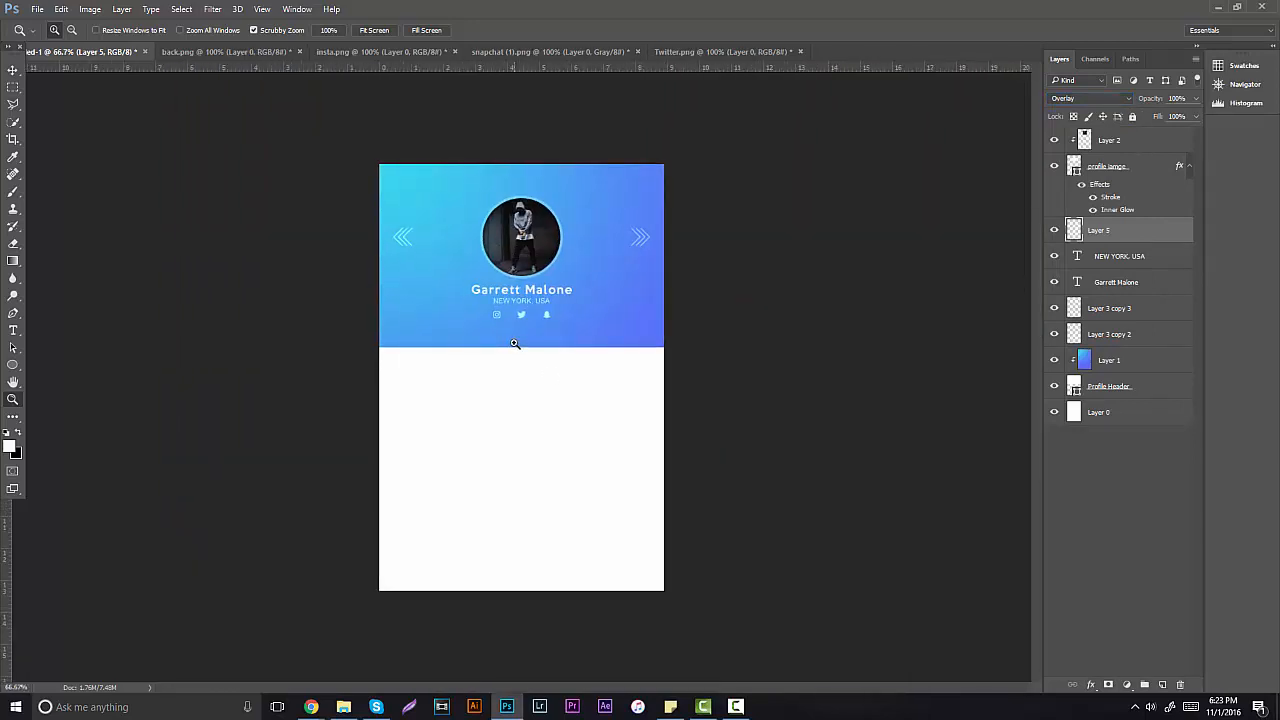
left_click(514, 346)
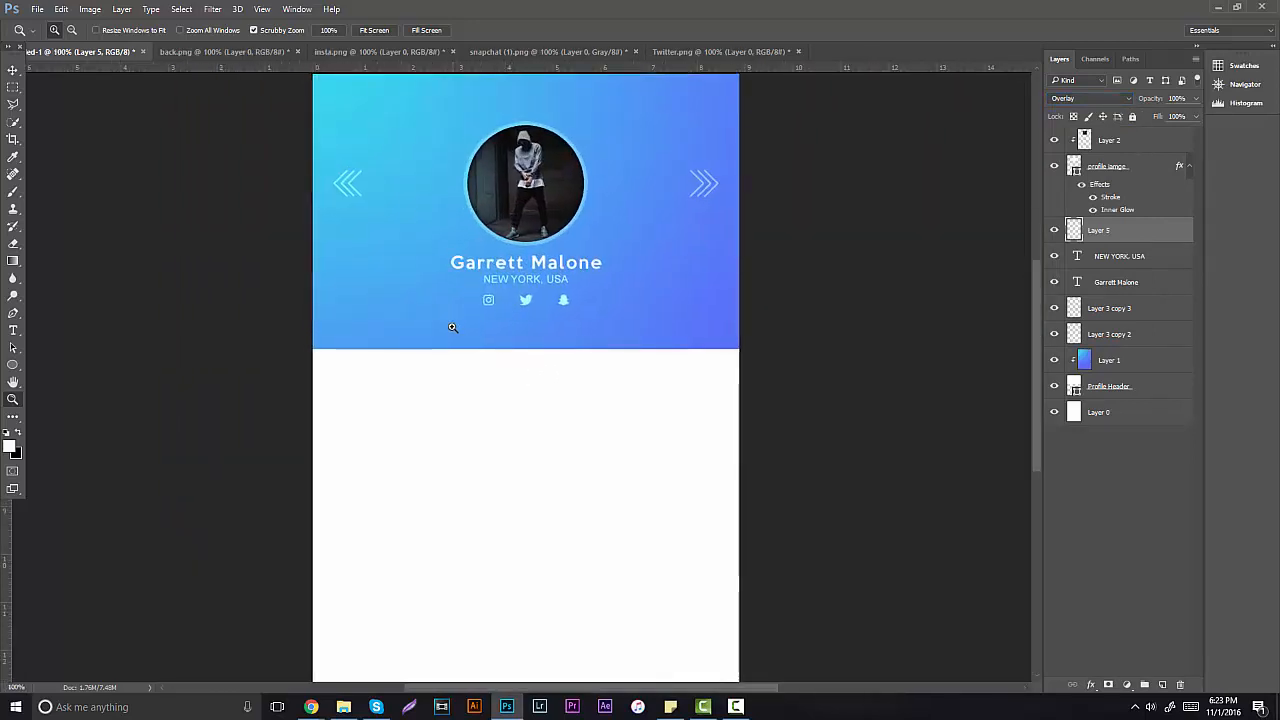
left_click(452, 327)
scroll(706, 320, "up", 4)
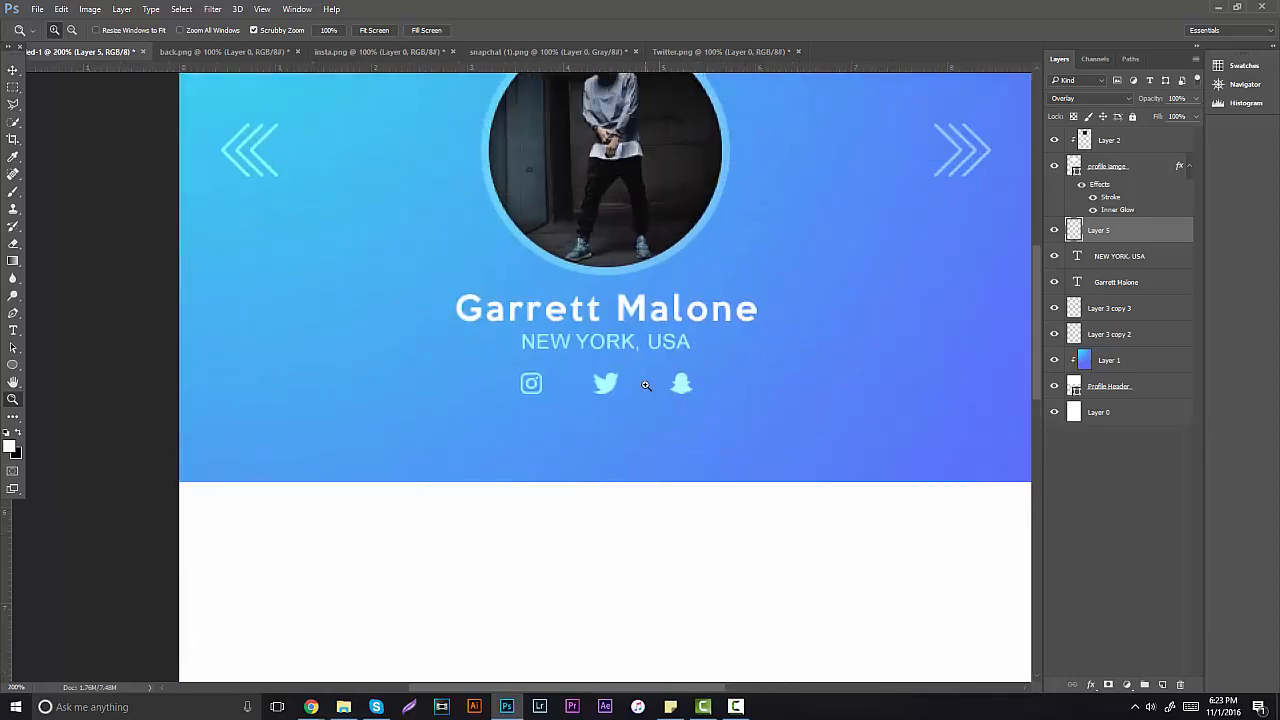
scroll(815, 383, "down", 1)
left_click(1166, 685)
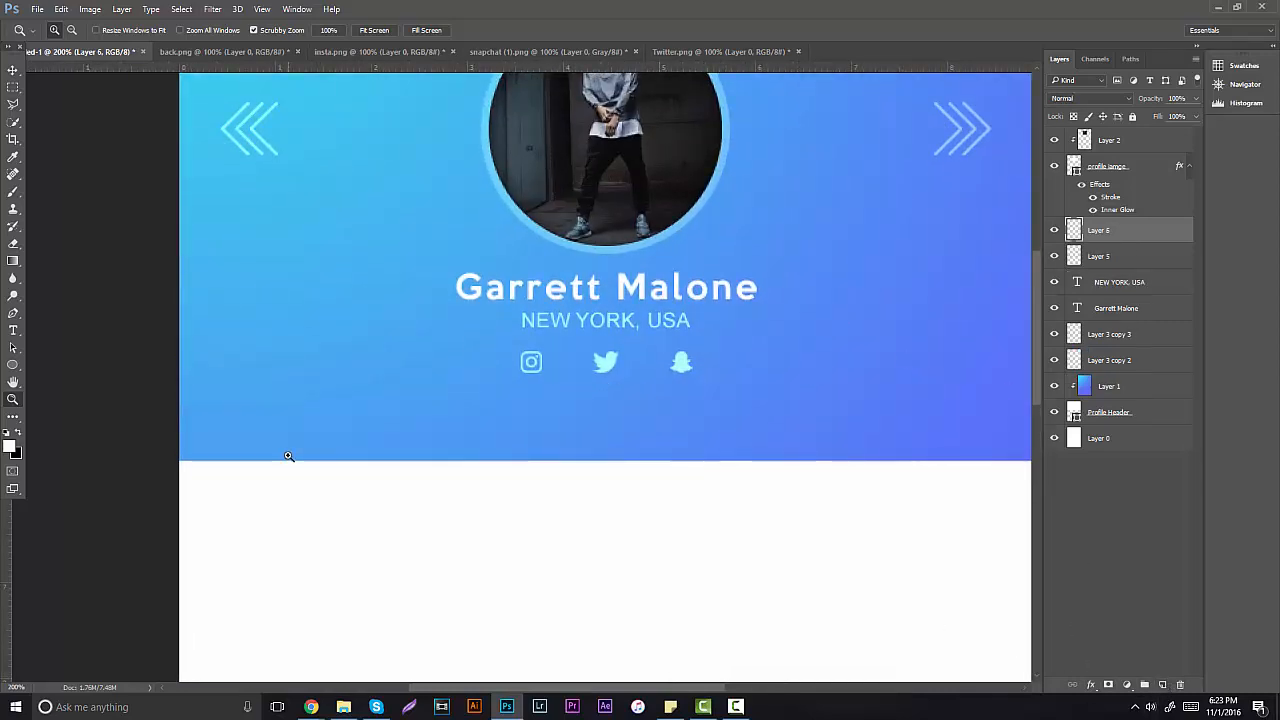
Step: Draw a black 348 × 64 px rounded rectangle with 10 px corners across the header's bottom edge
left_click(12, 364)
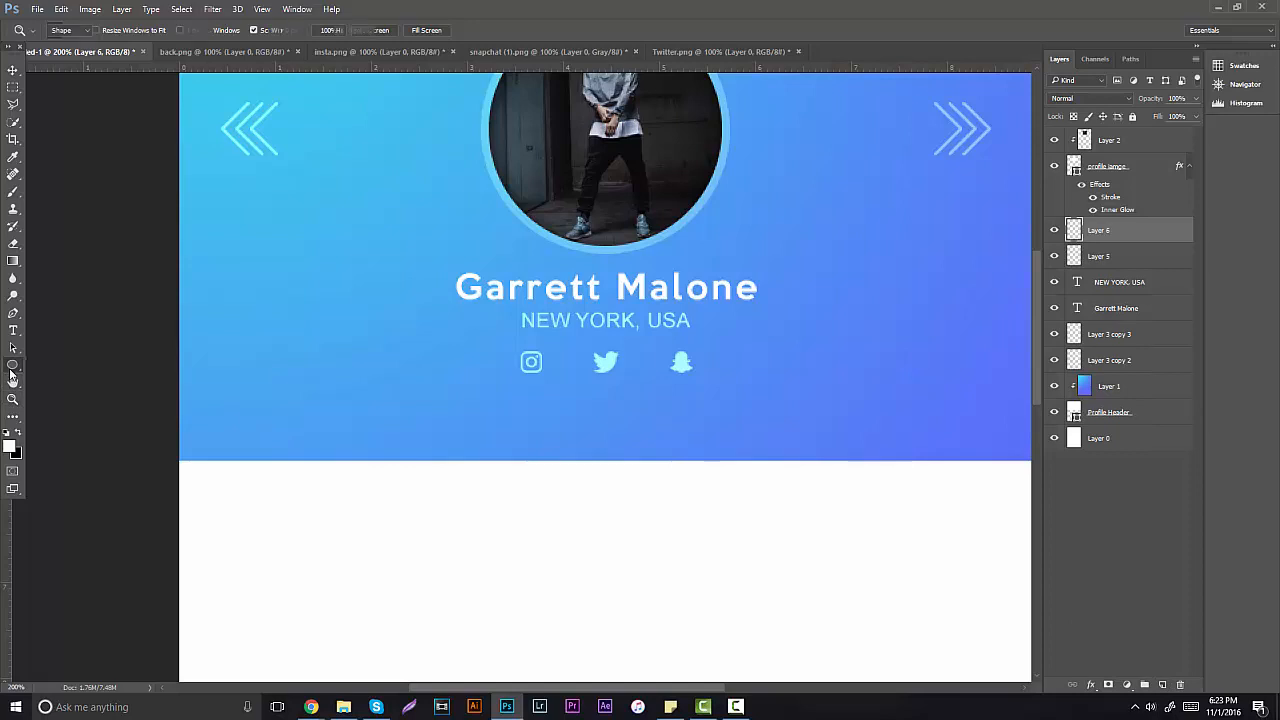
left_click(55, 378)
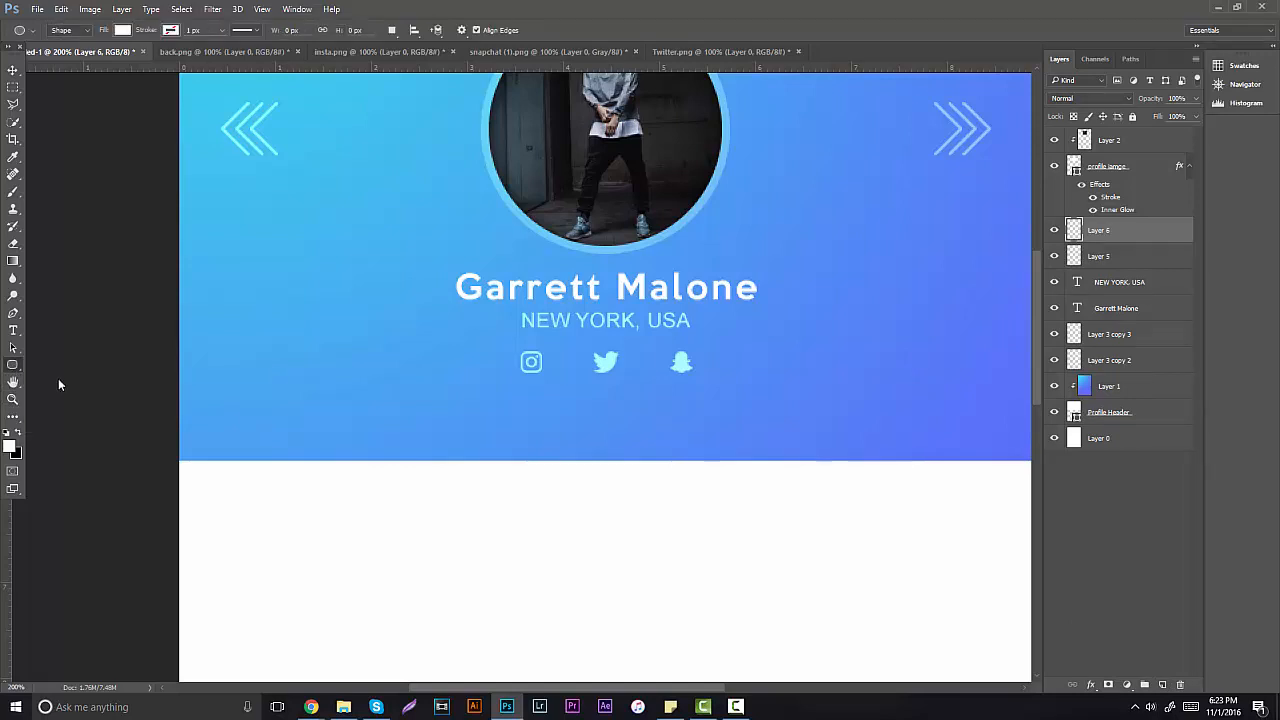
left_click(18, 433)
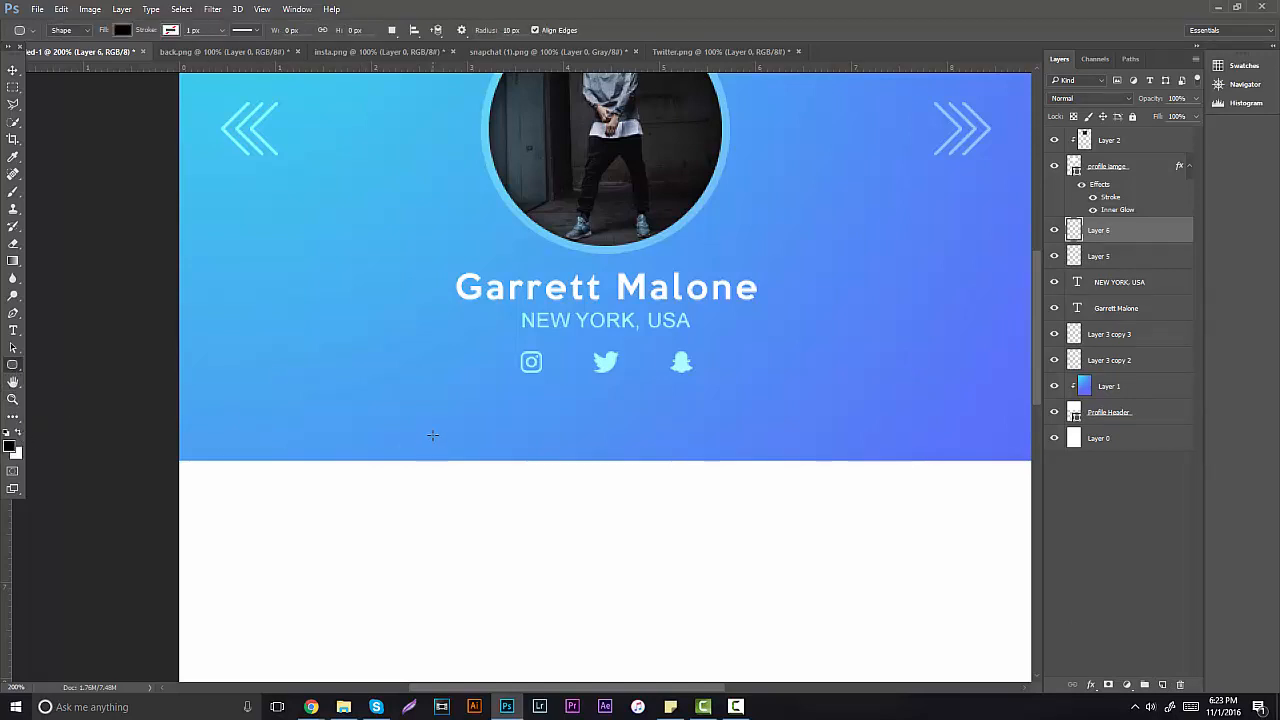
left_click_drag(431, 428, 891, 509)
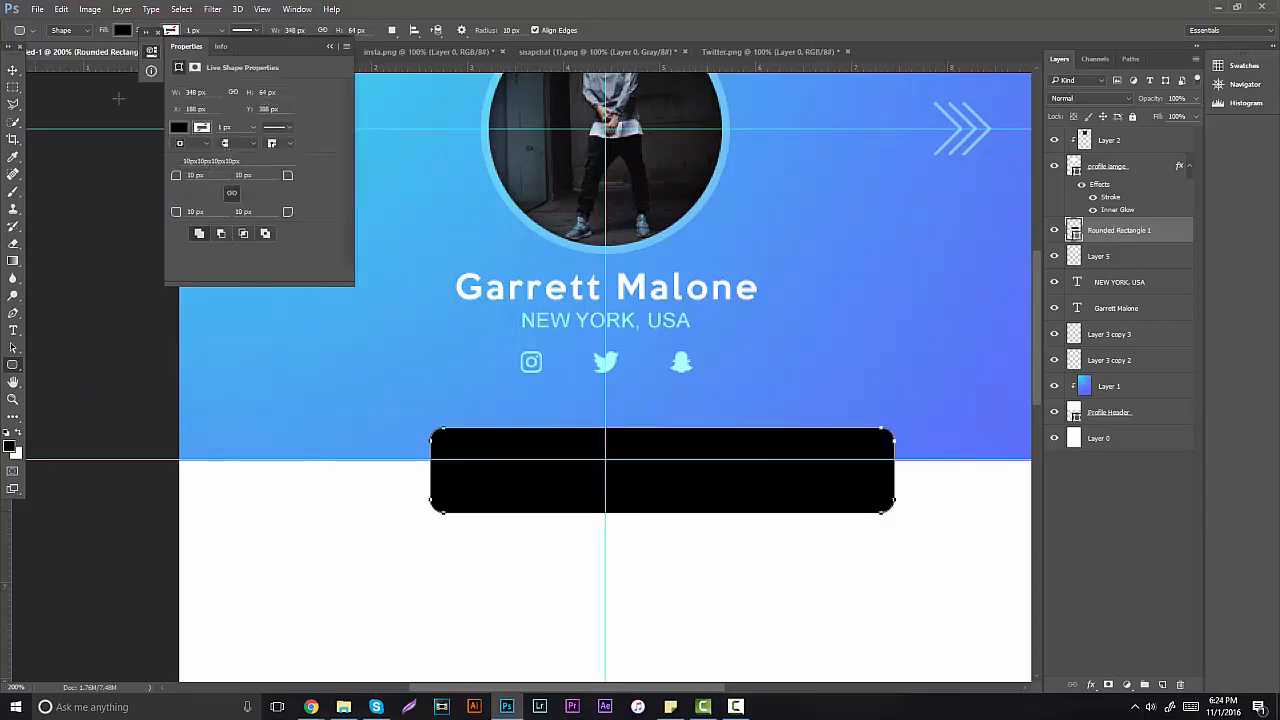
left_click(14, 70)
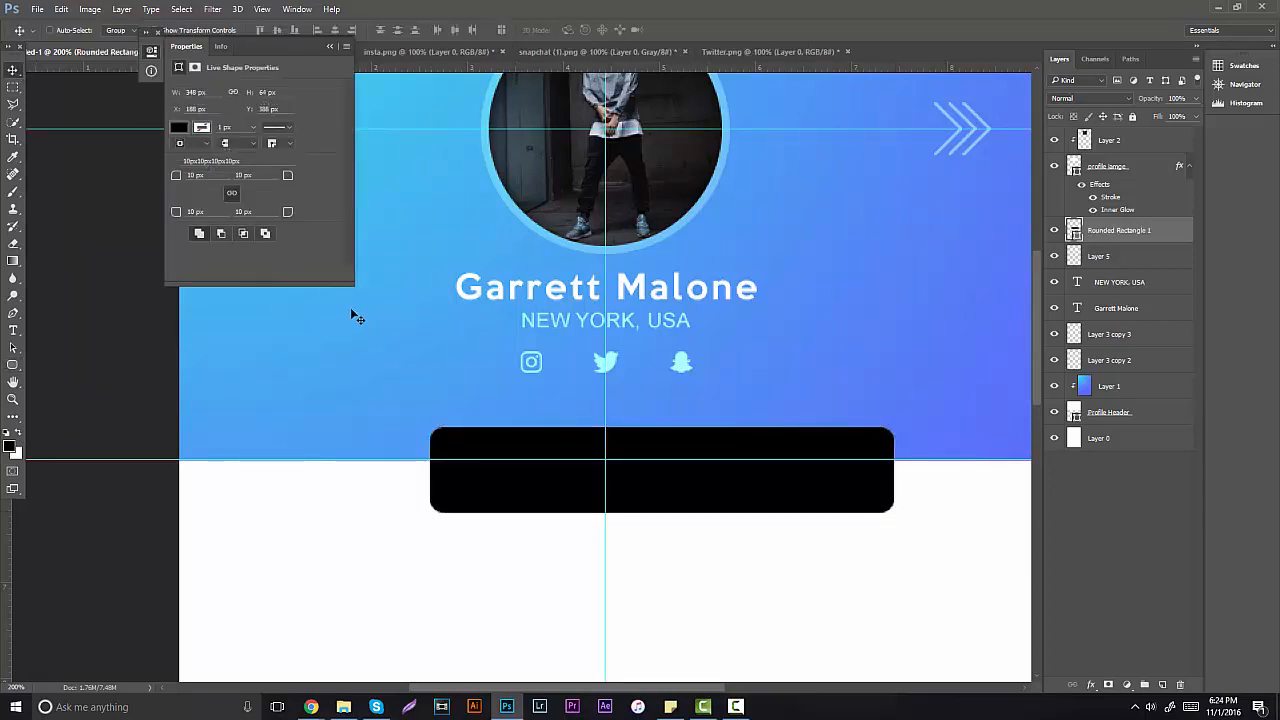
Step: Undo a small test rectangle and hide the black Rounded Rectangle 1 layer
left_click(14, 366)
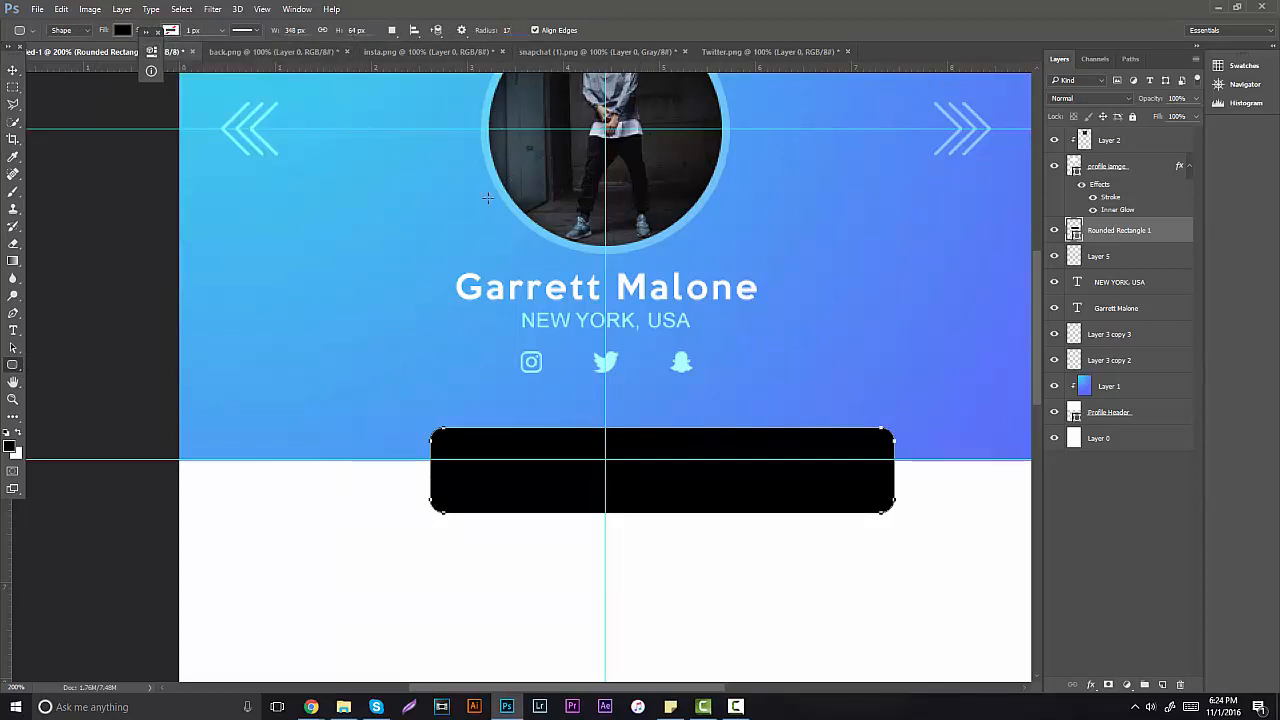
left_click_drag(331, 334, 416, 410)
key("ctrl+z")
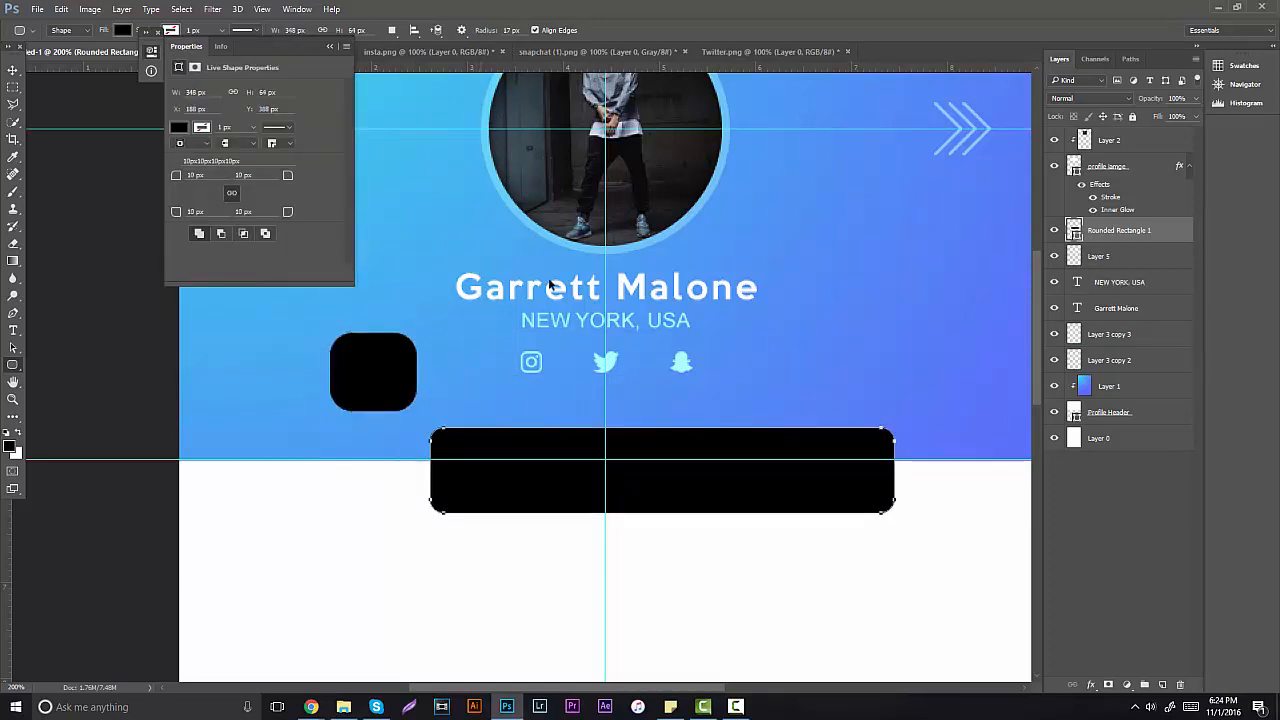
left_click(1055, 231)
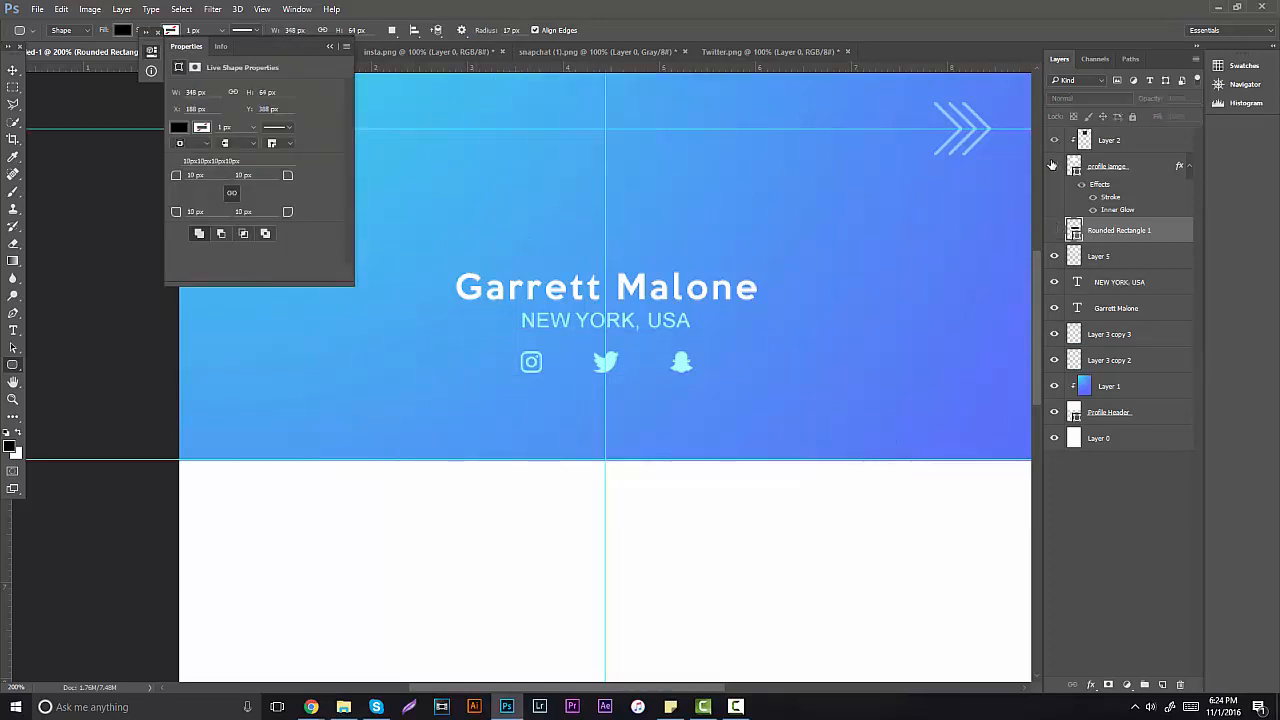
Step: On a new layer, draw a black 272 × 71 px pill with 35.5 px corners, centred on the header's bottom edge
left_click(1162, 684)
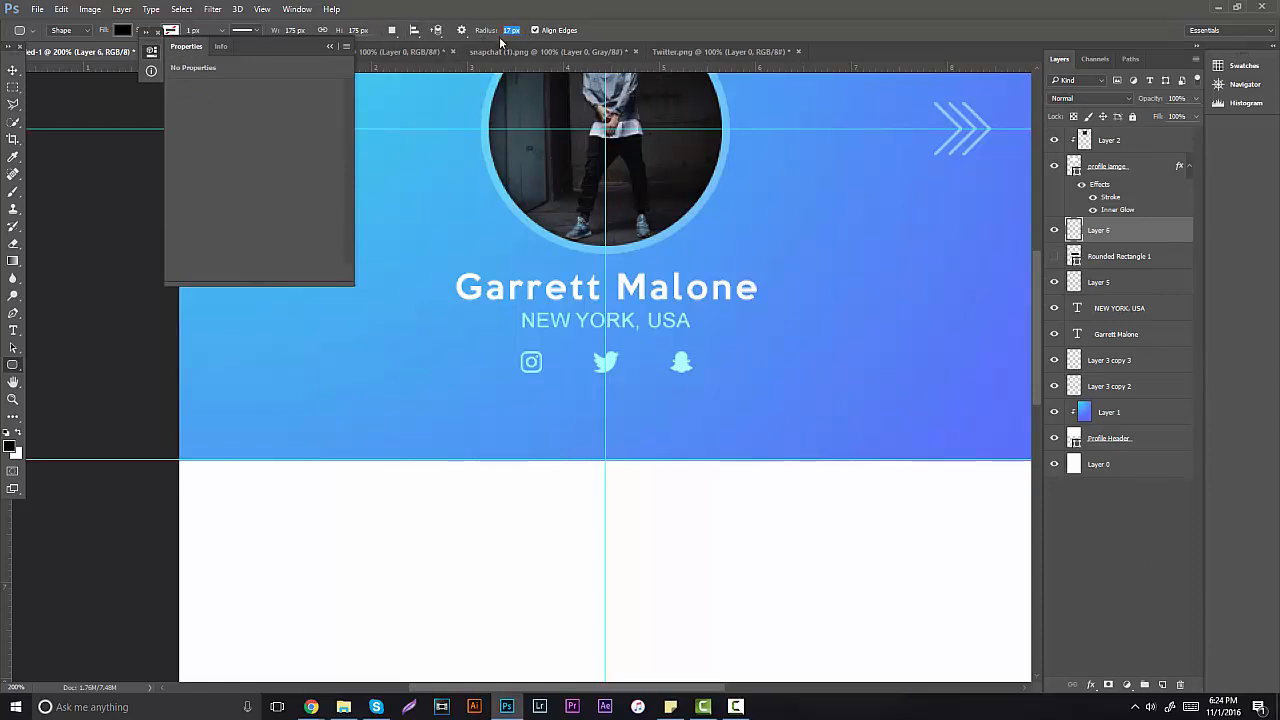
left_click_drag(450, 480, 811, 571)
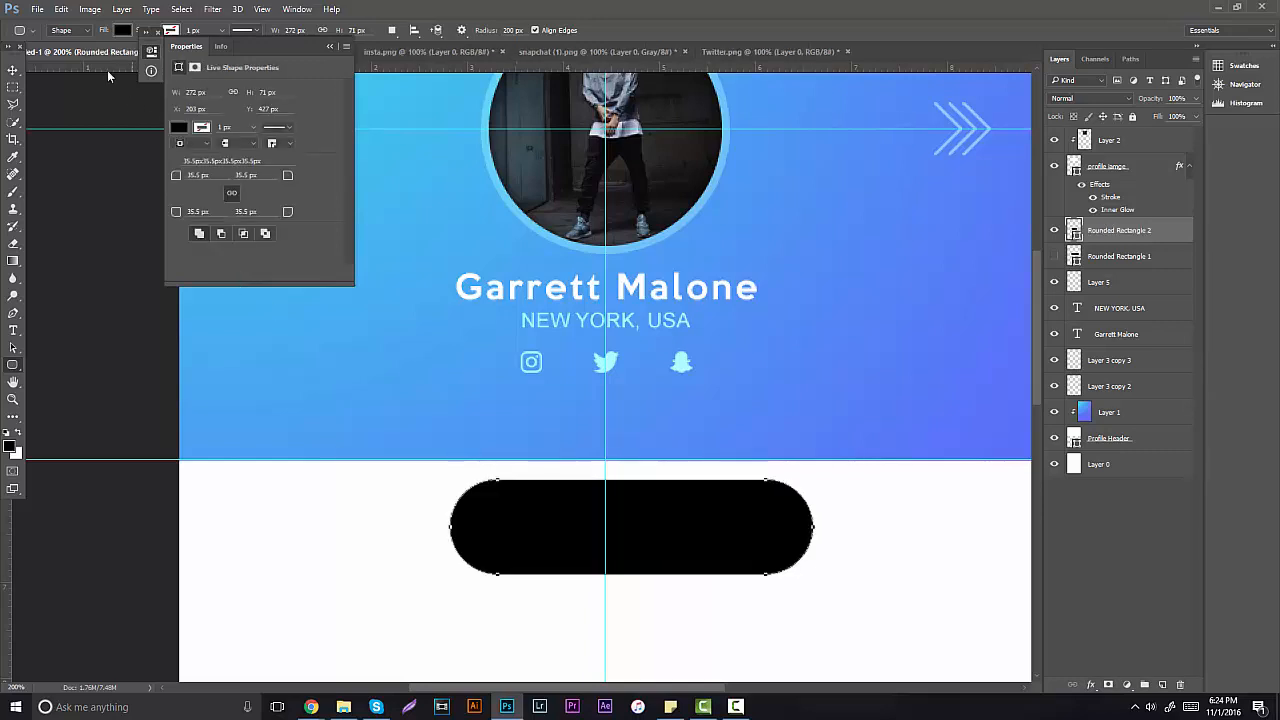
left_click(11, 71)
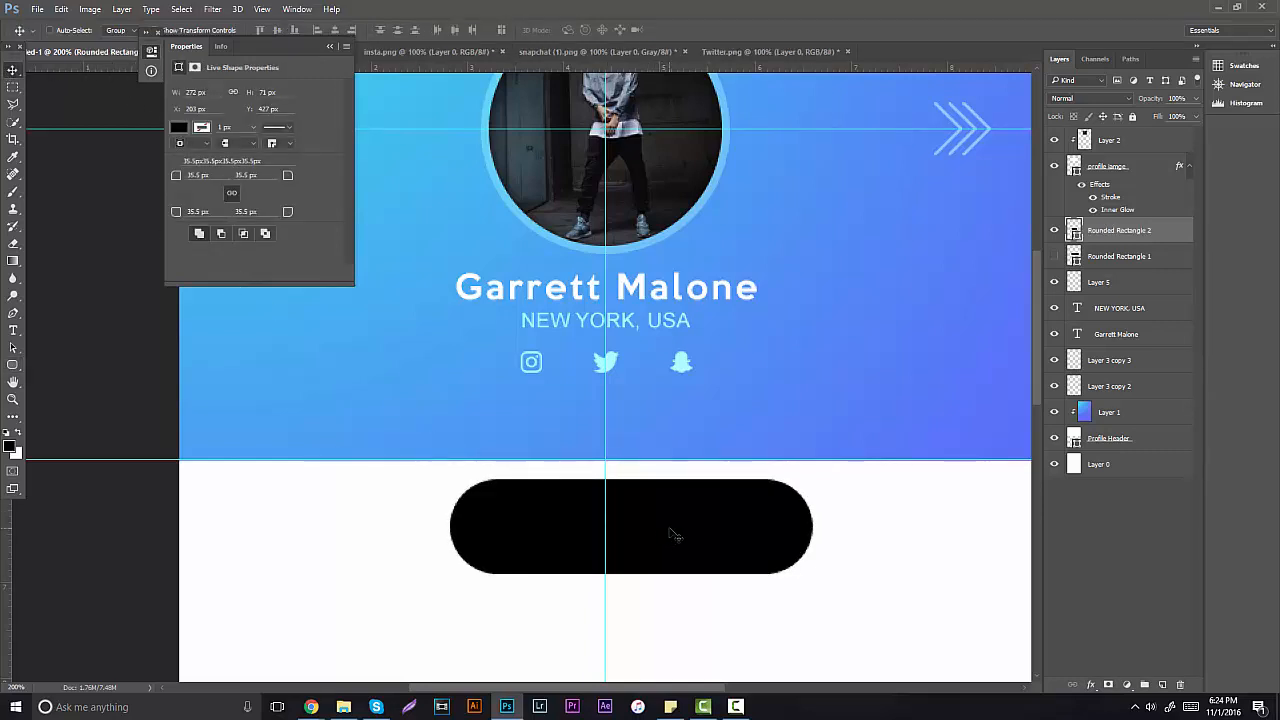
left_click_drag(672, 534, 694, 459)
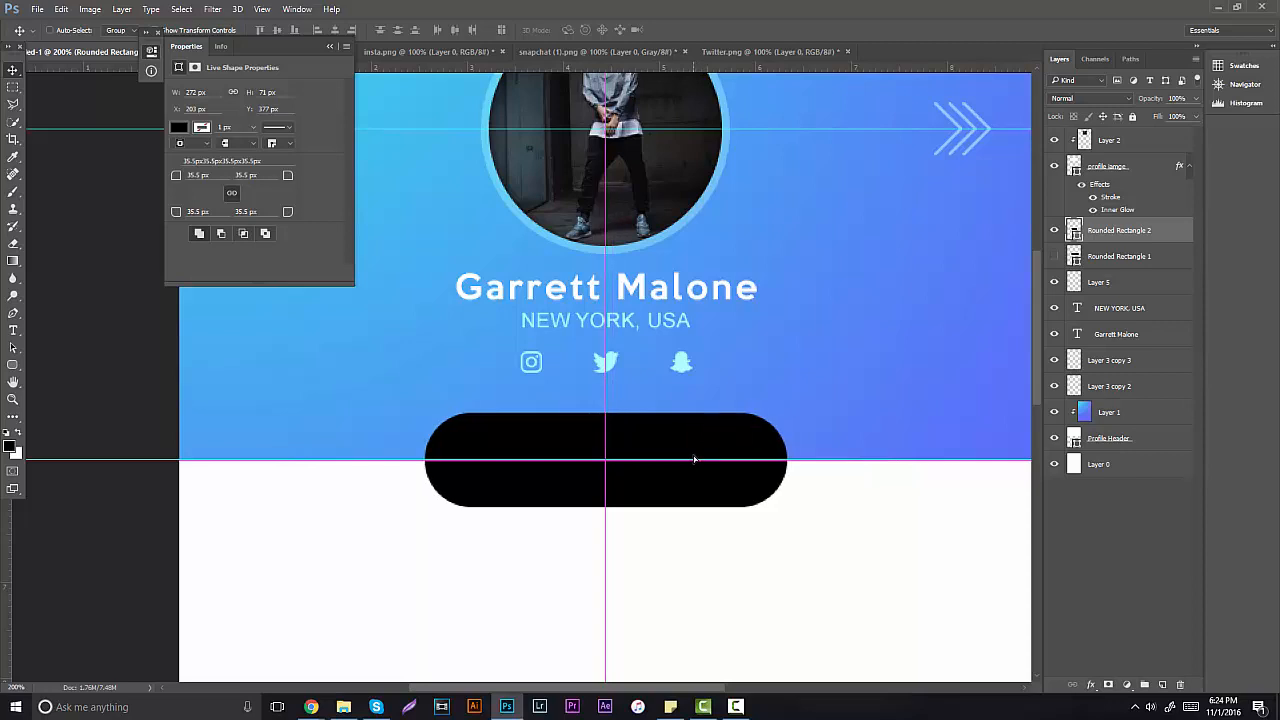
key("ctrl")
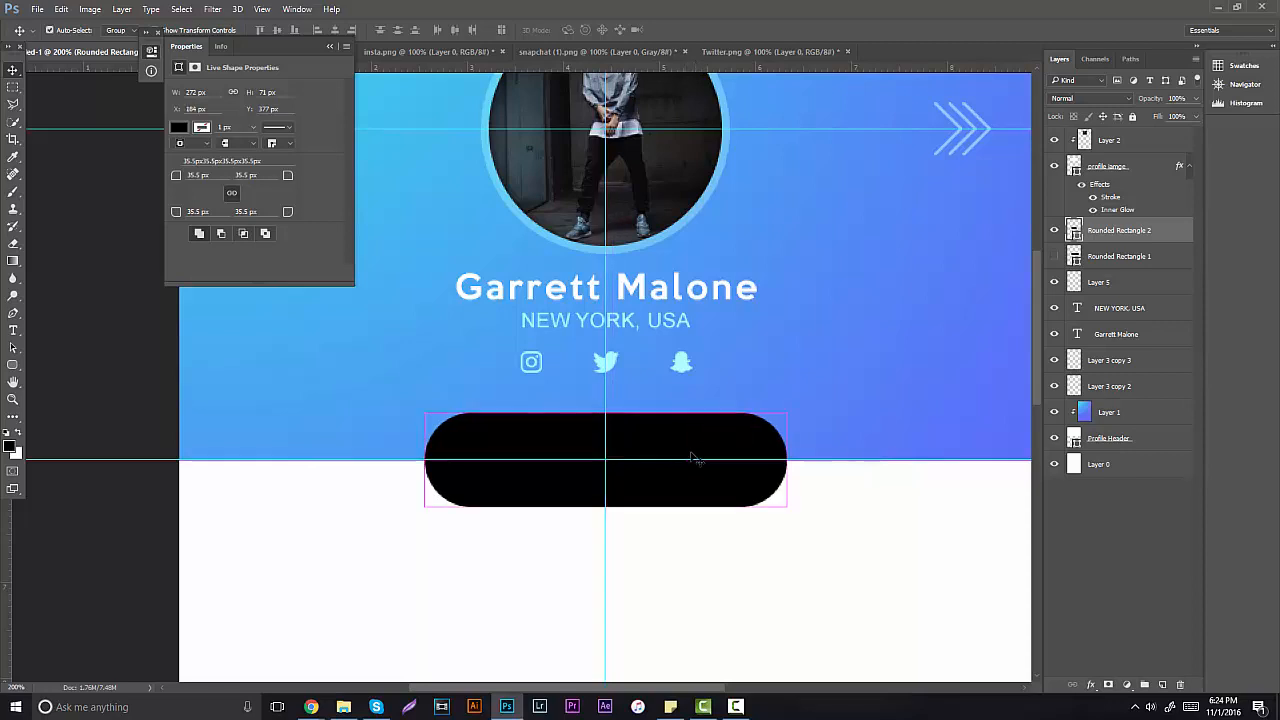
key("ctrl+z")
key("ctrl+z")
right_click(1133, 236)
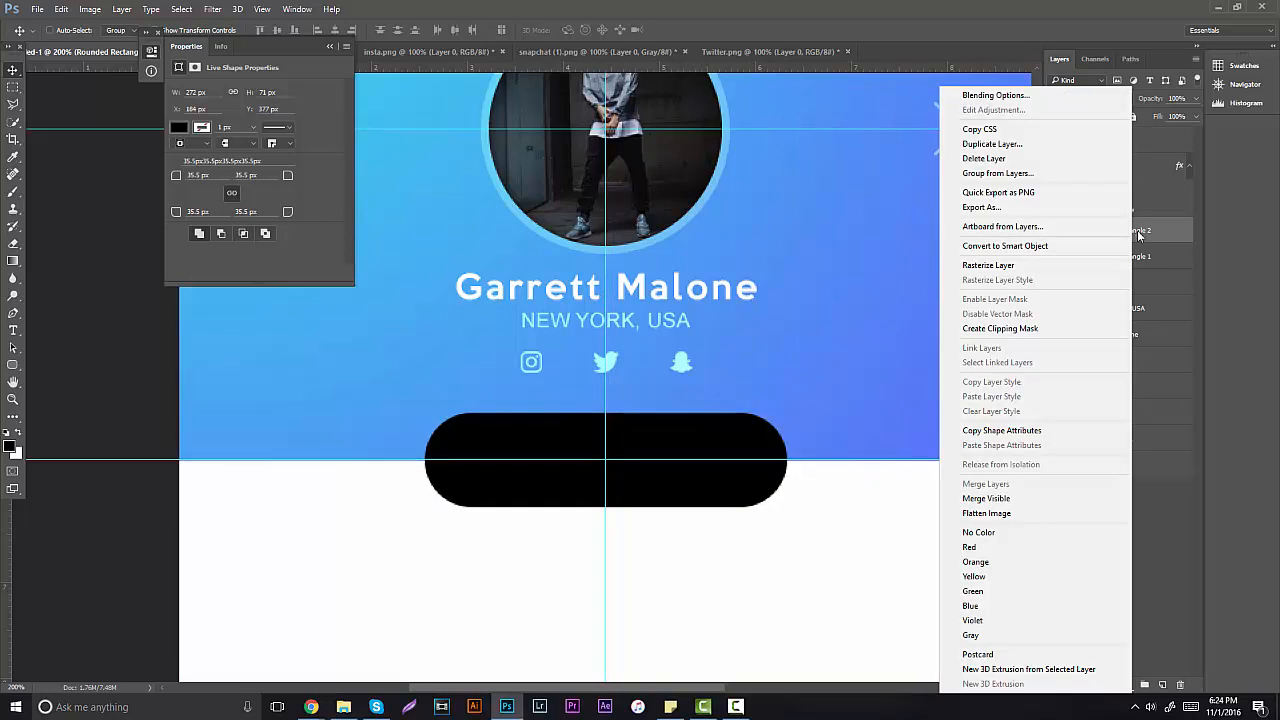
Step: Change the pill's fill colour to white (ffffff)
key("Escape")
double_click(1074, 230)
type("ffffff")
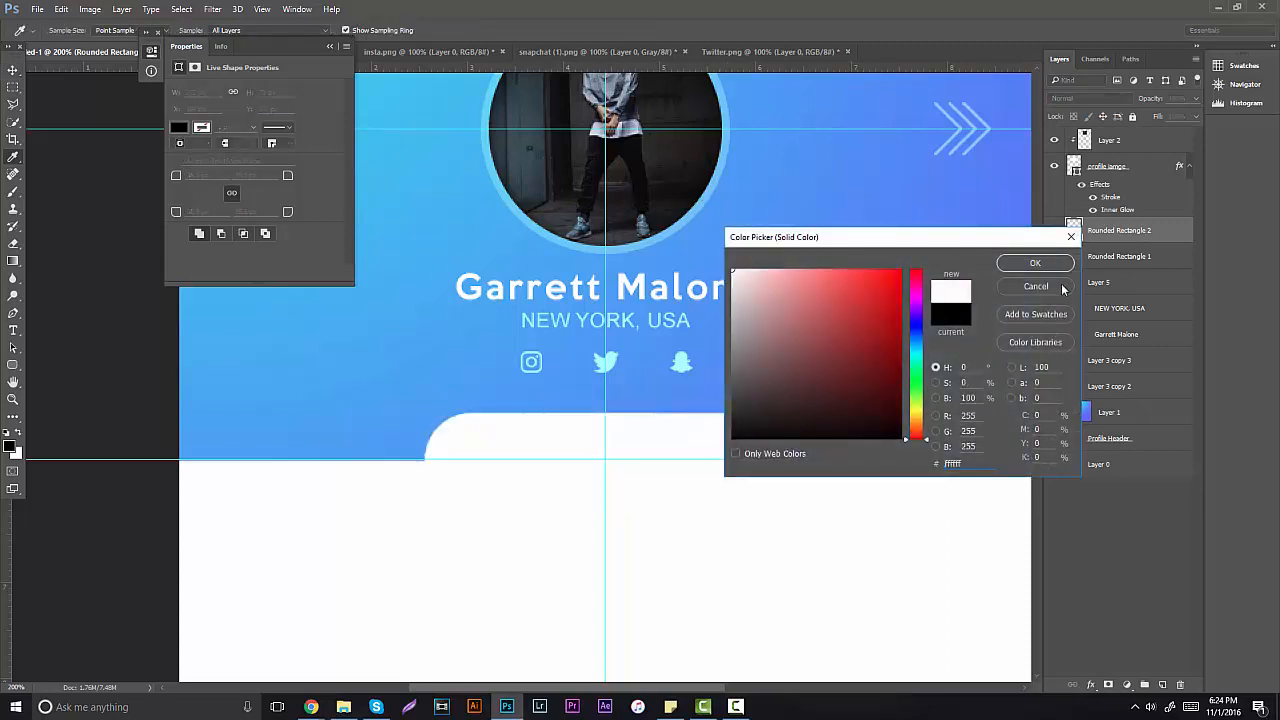
left_click(1035, 263)
Step: Add a new layer and set the foreground to a dark navy based on the header blue
left_click(1129, 256)
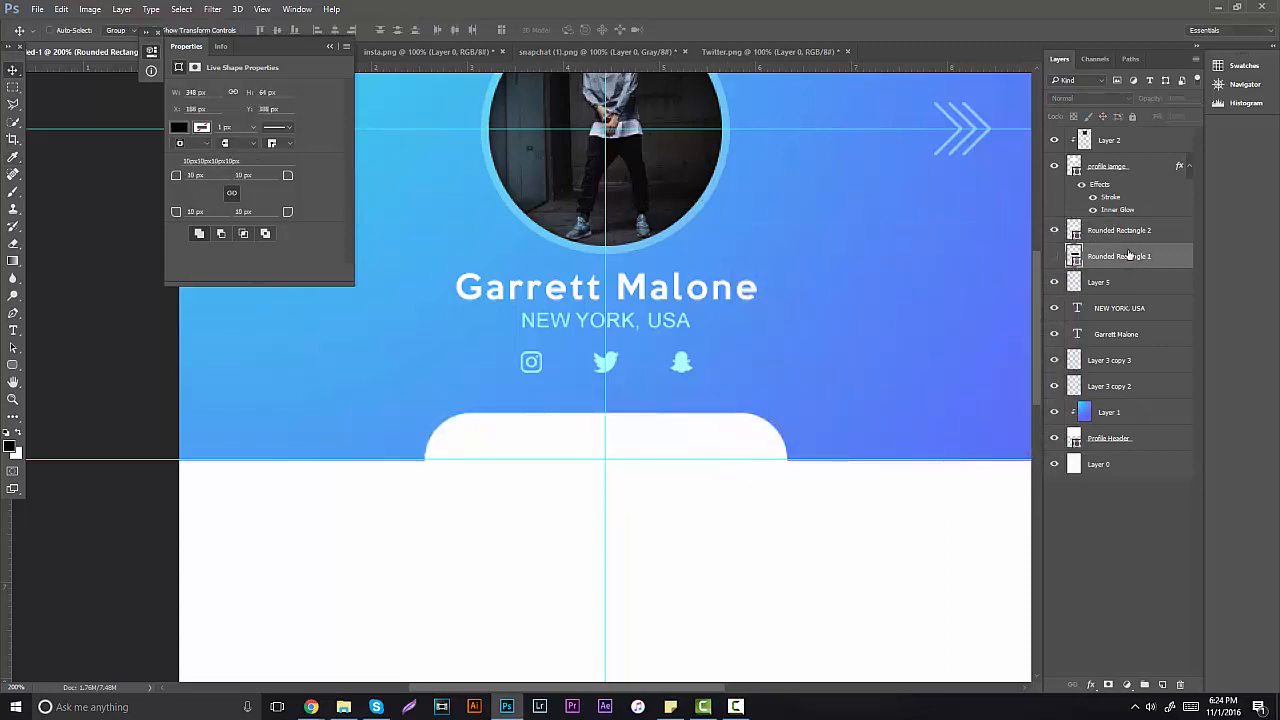
left_click(1162, 685)
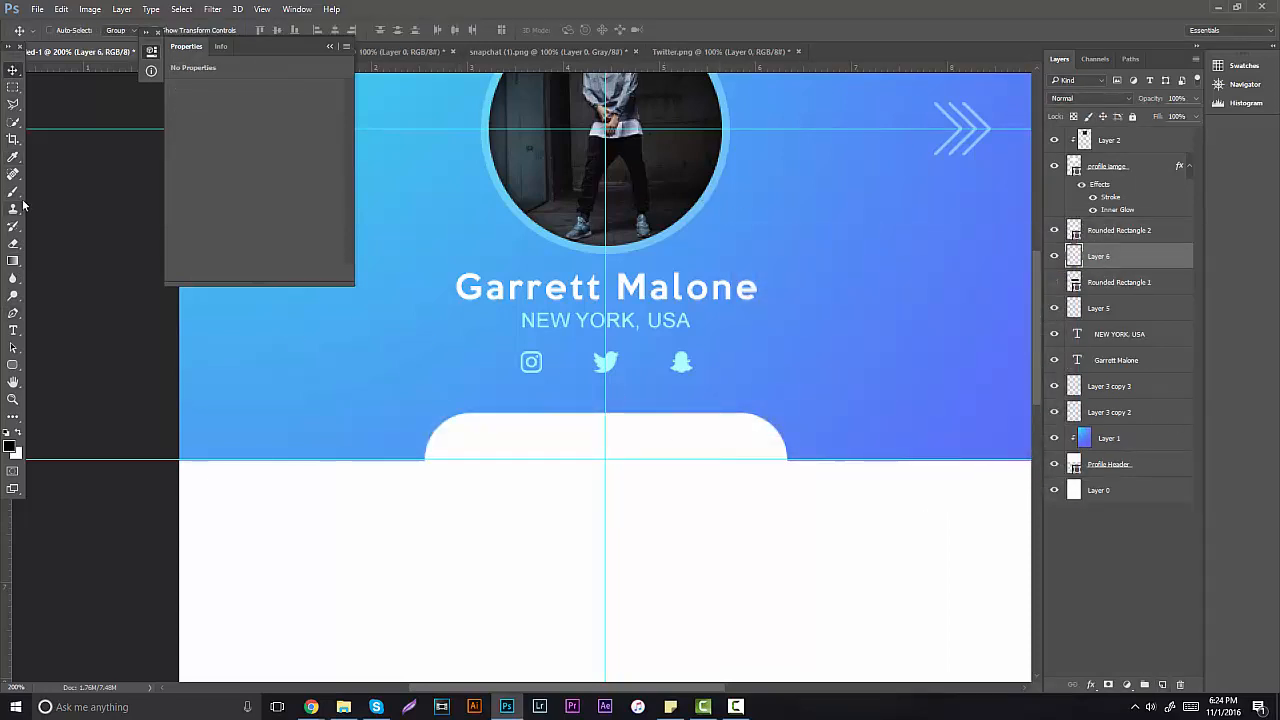
left_click(10, 444)
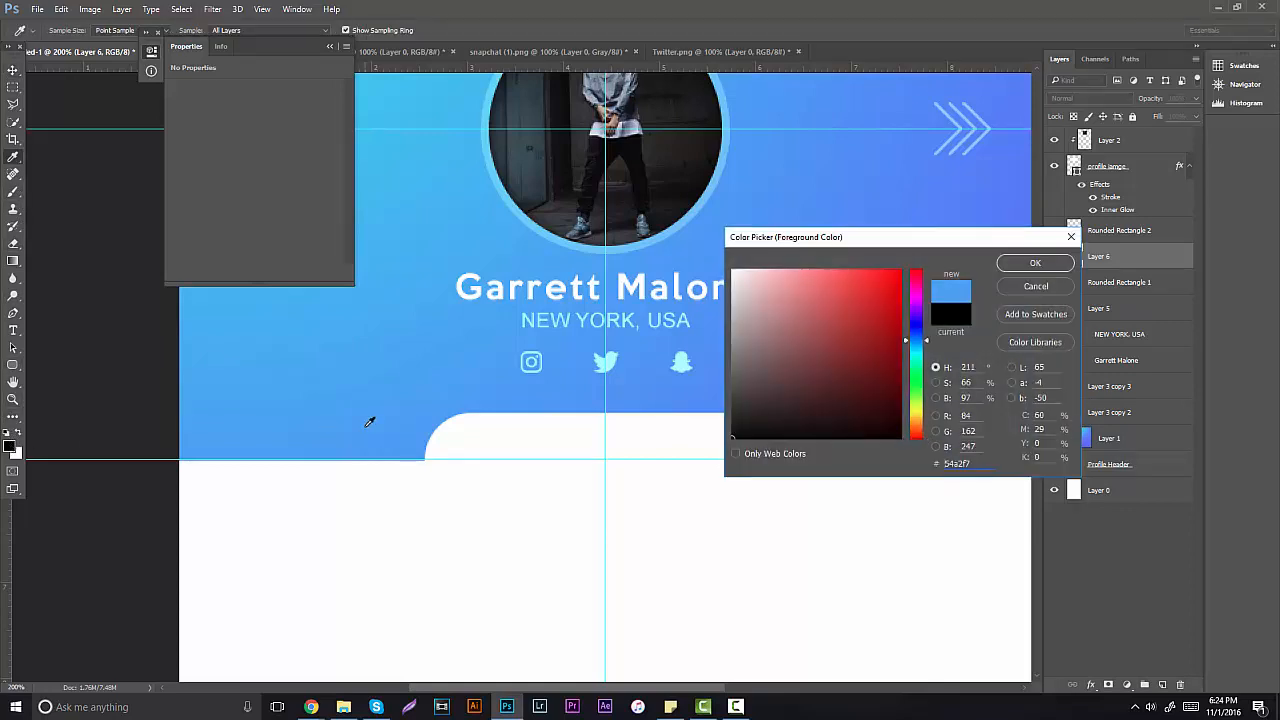
left_click(481, 376)
left_click(894, 389)
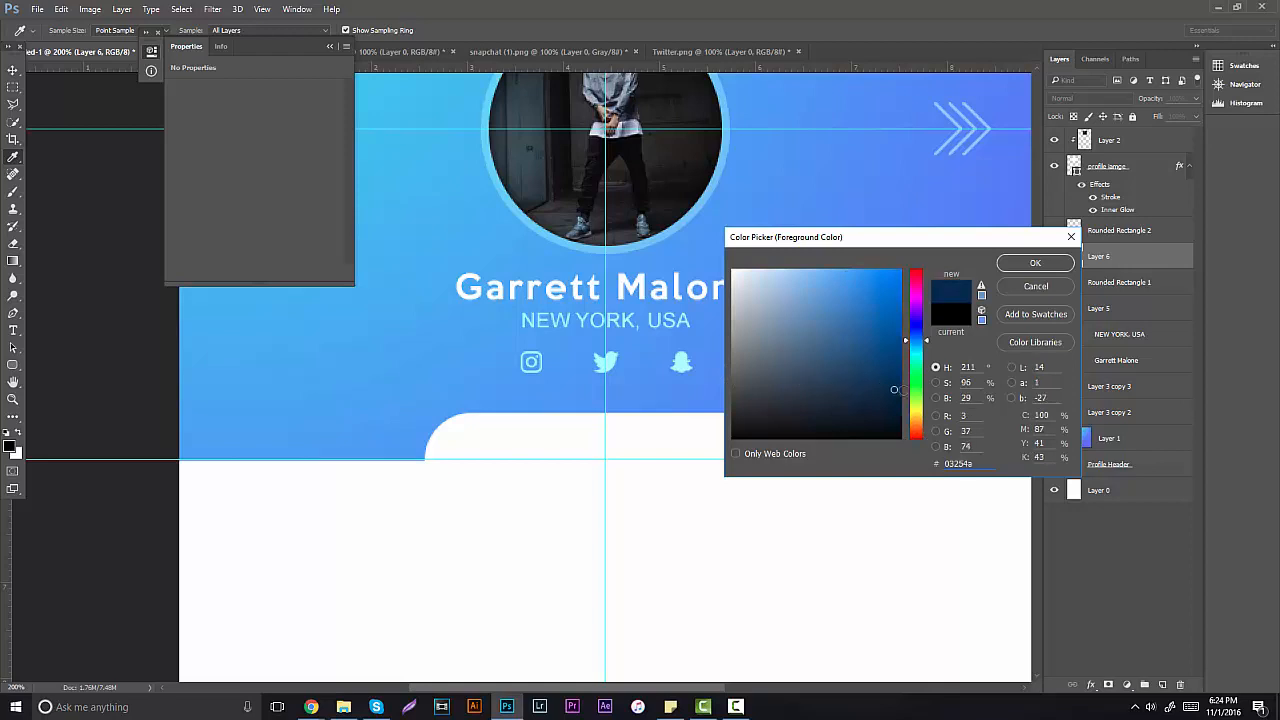
left_click(1048, 262)
Step: On a new layer above the background, brush a soft dark shadow beneath the white pill
left_click(13, 191)
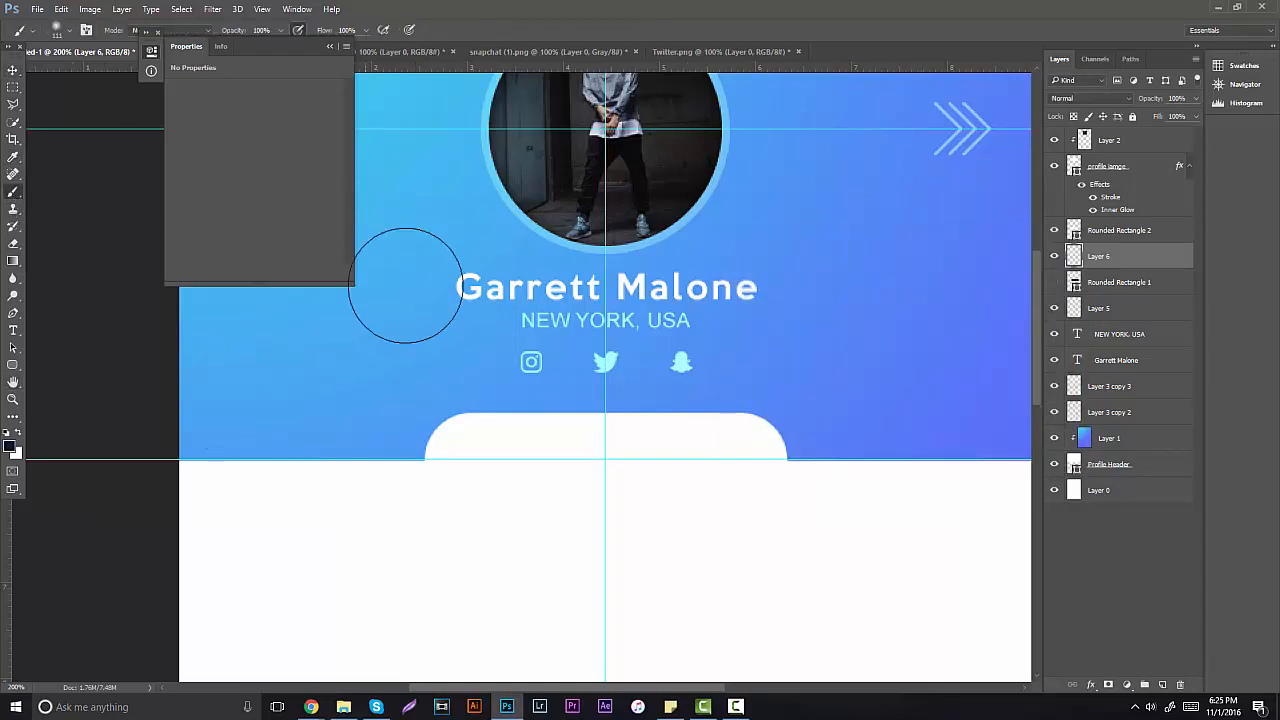
mouse_move(450, 345)
left_mouse_down()
mouse_move(486, 394)
mouse_move(470, 365)
left_mouse_up()
key("ctrl+z")
left_click(1100, 490)
left_click(1162, 684)
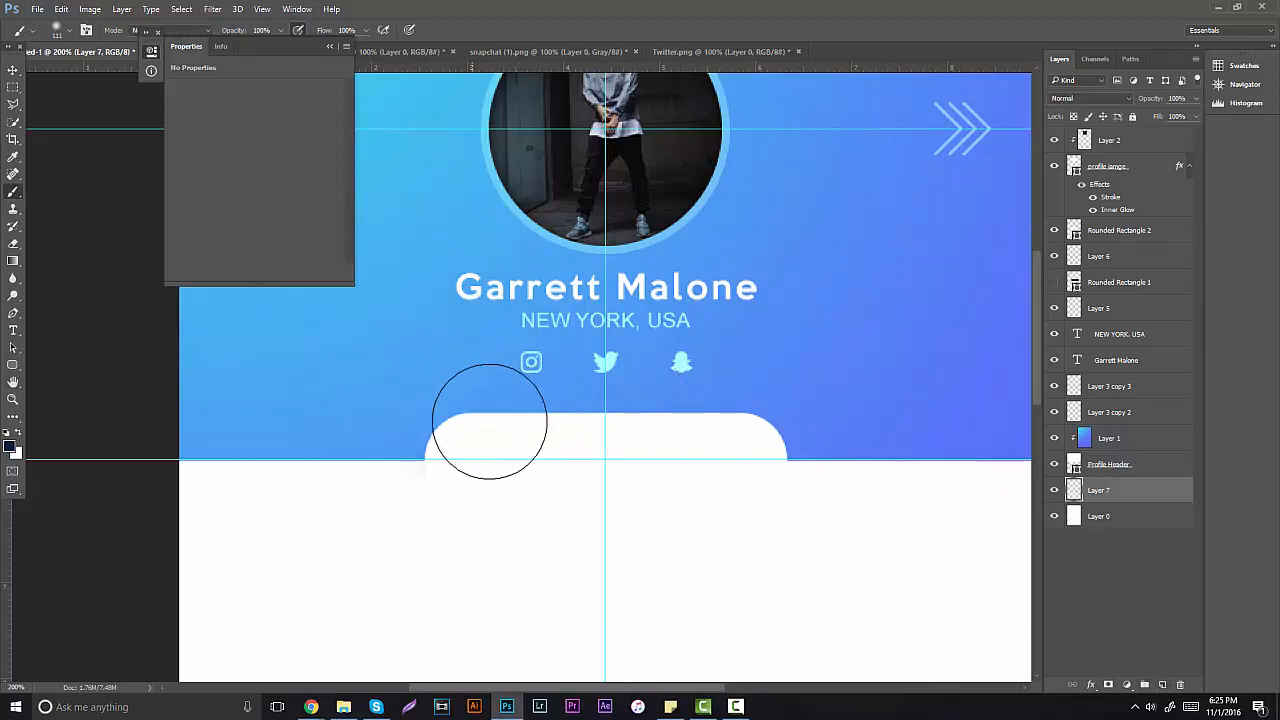
mouse_move(489, 421)
left_mouse_down()
mouse_move(636, 447)
mouse_move(743, 426)
left_mouse_up()
key("ctrl+z")
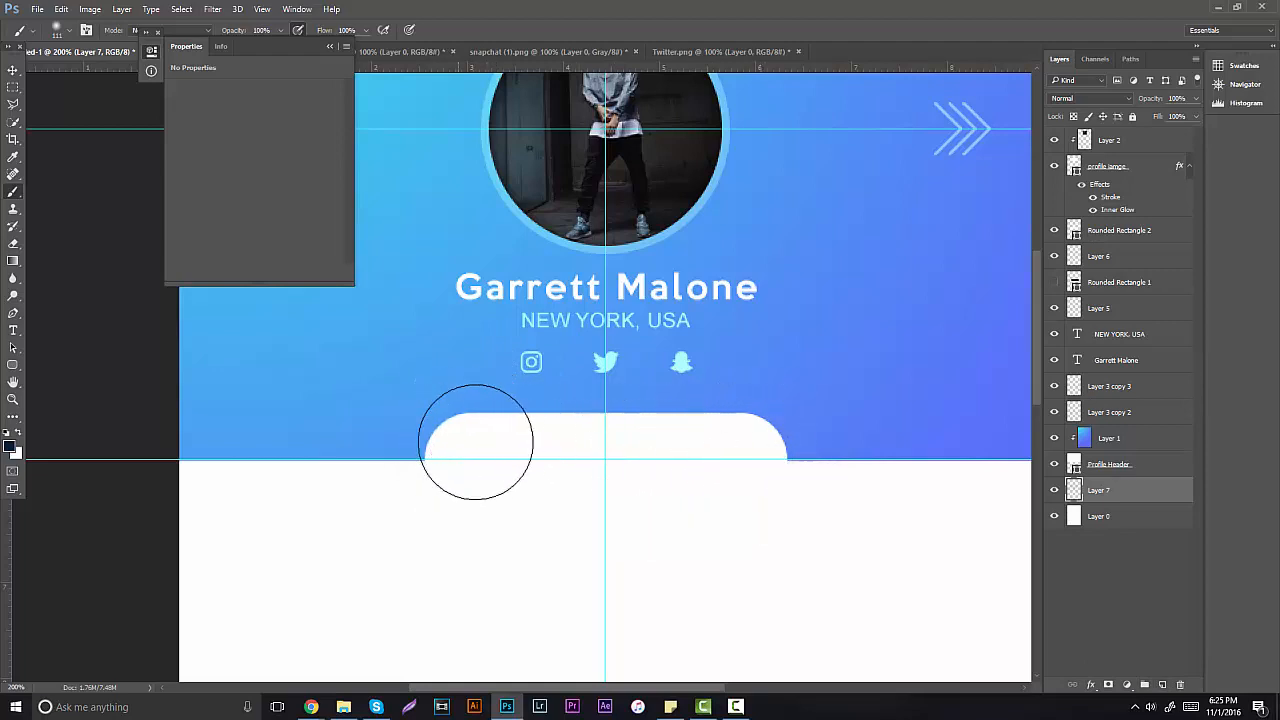
left_click_drag(477, 437, 750, 430)
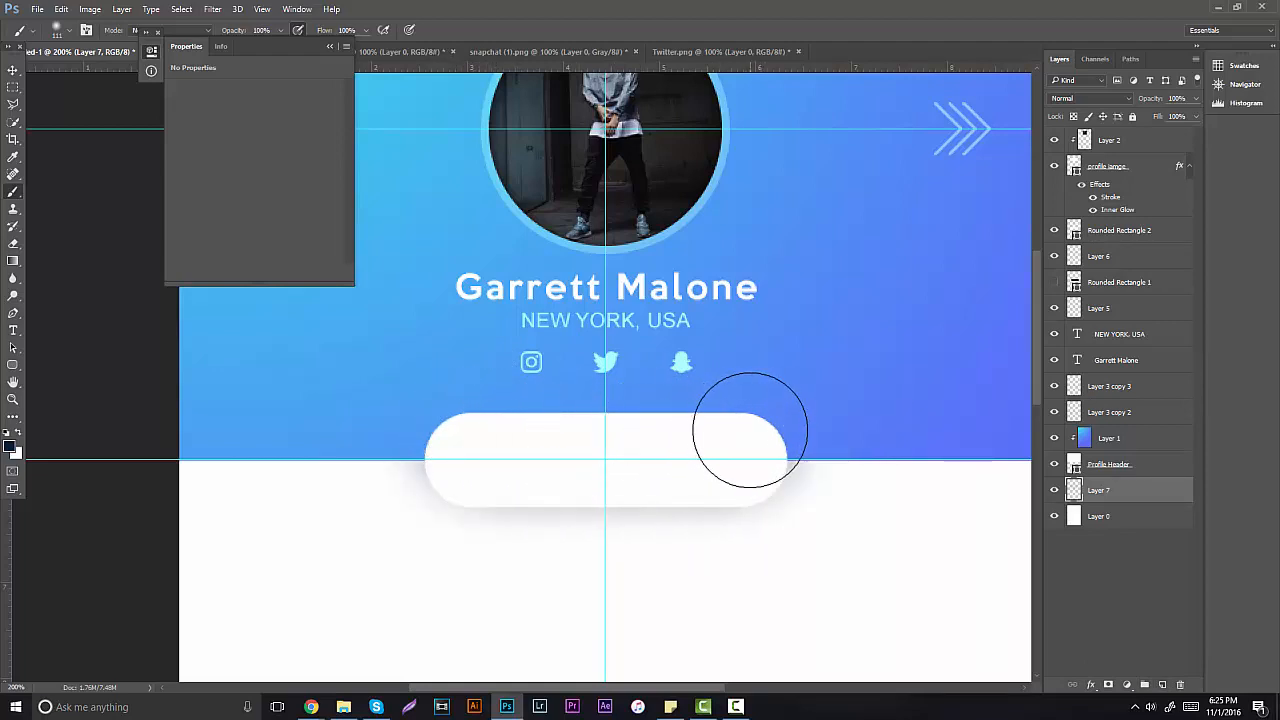
Step: Give the shadow layer a bright blue 0078ff Color Overlay
right_click(1130, 490)
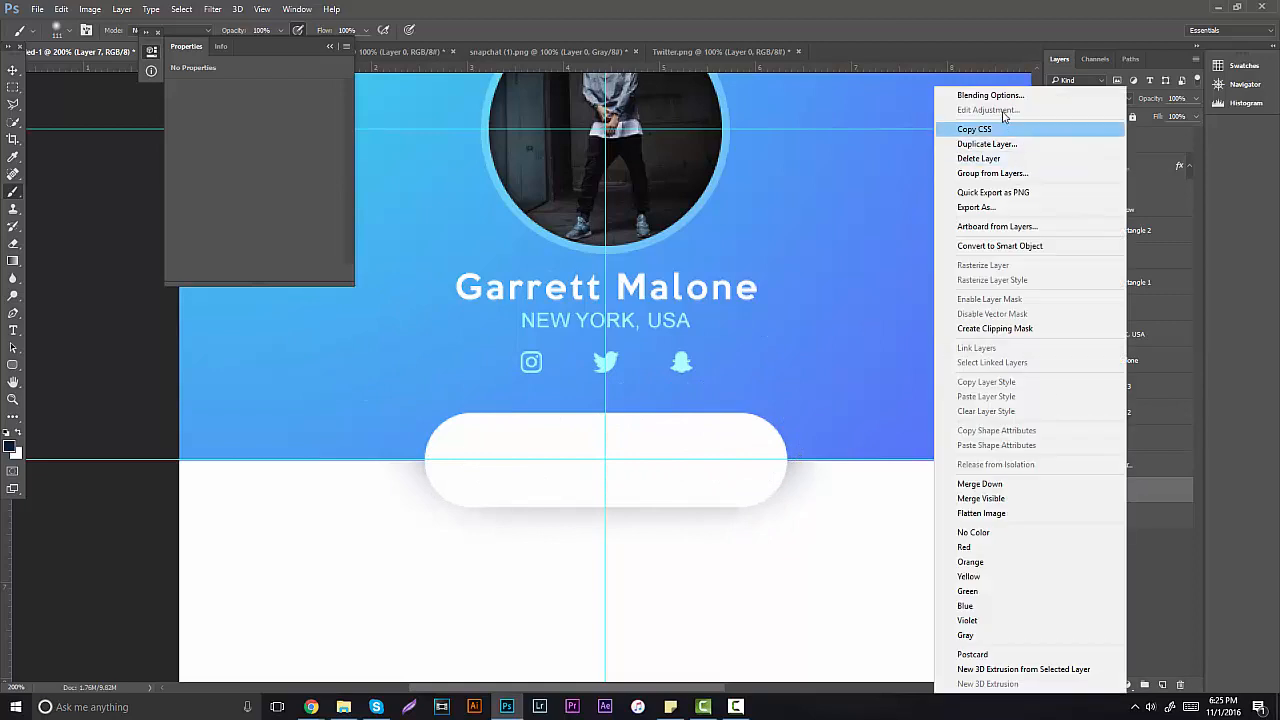
left_click(1002, 97)
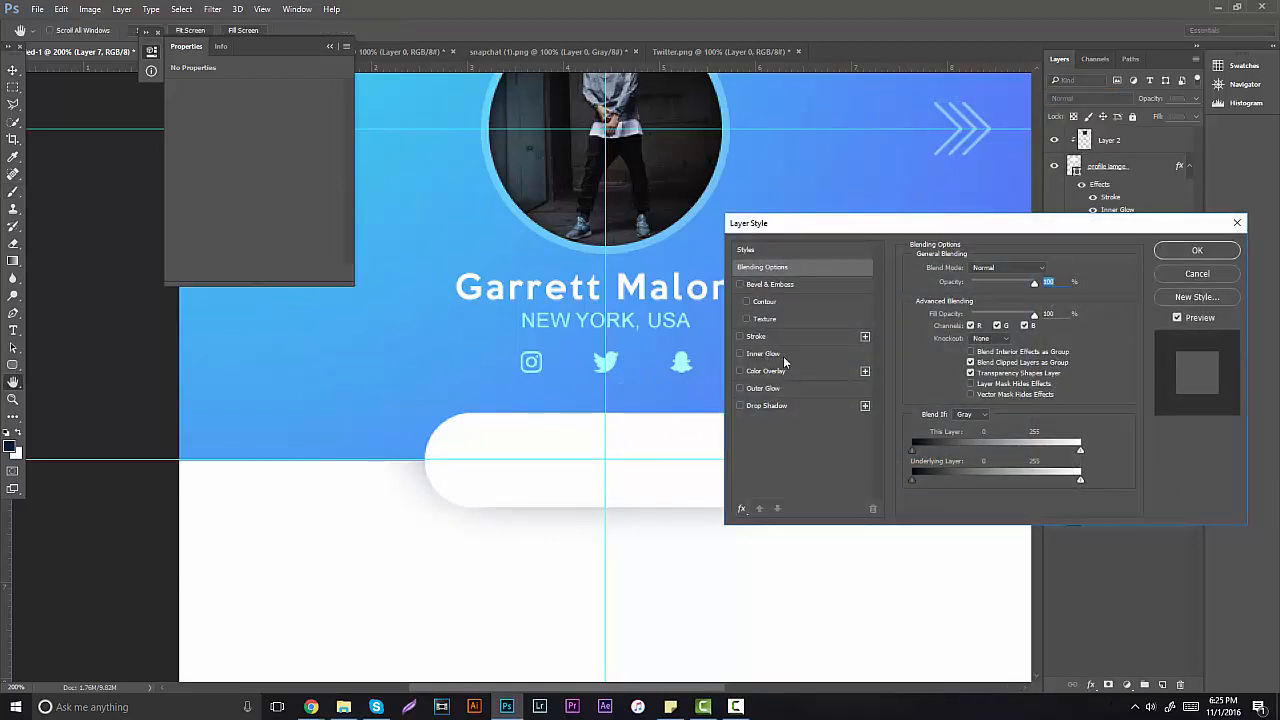
left_click(822, 370)
left_click(1058, 276)
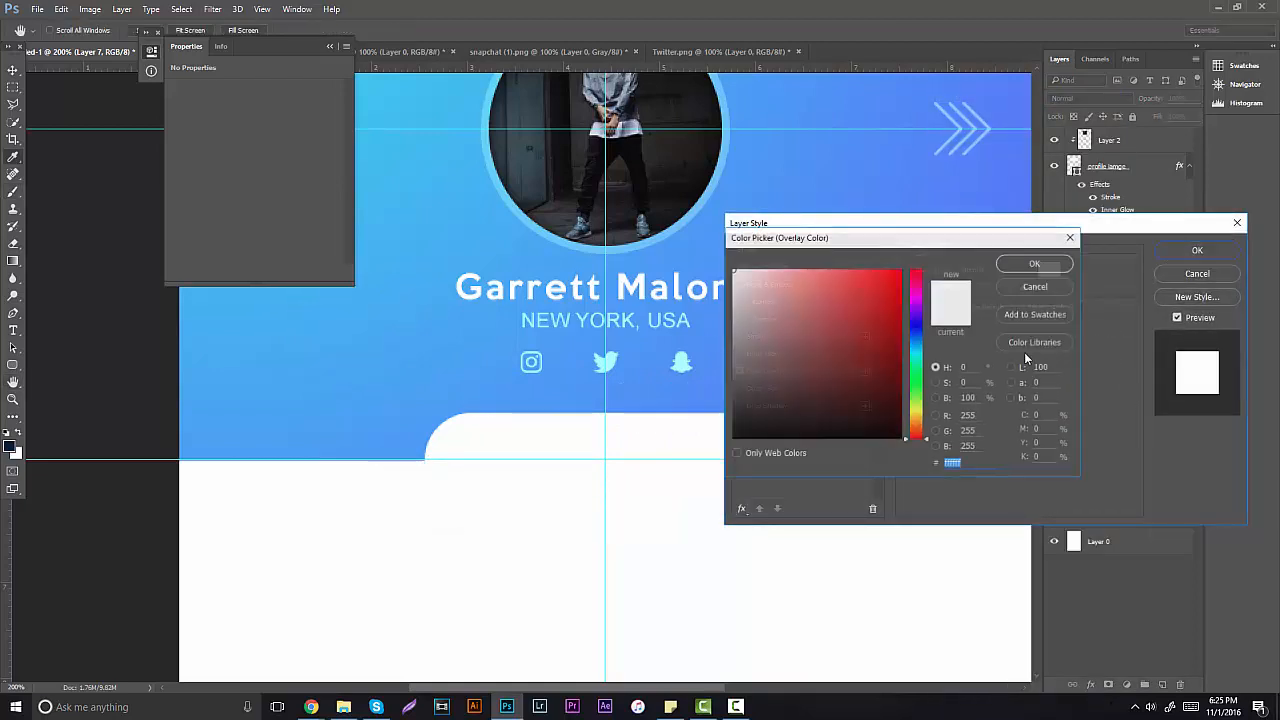
type("0019b3")
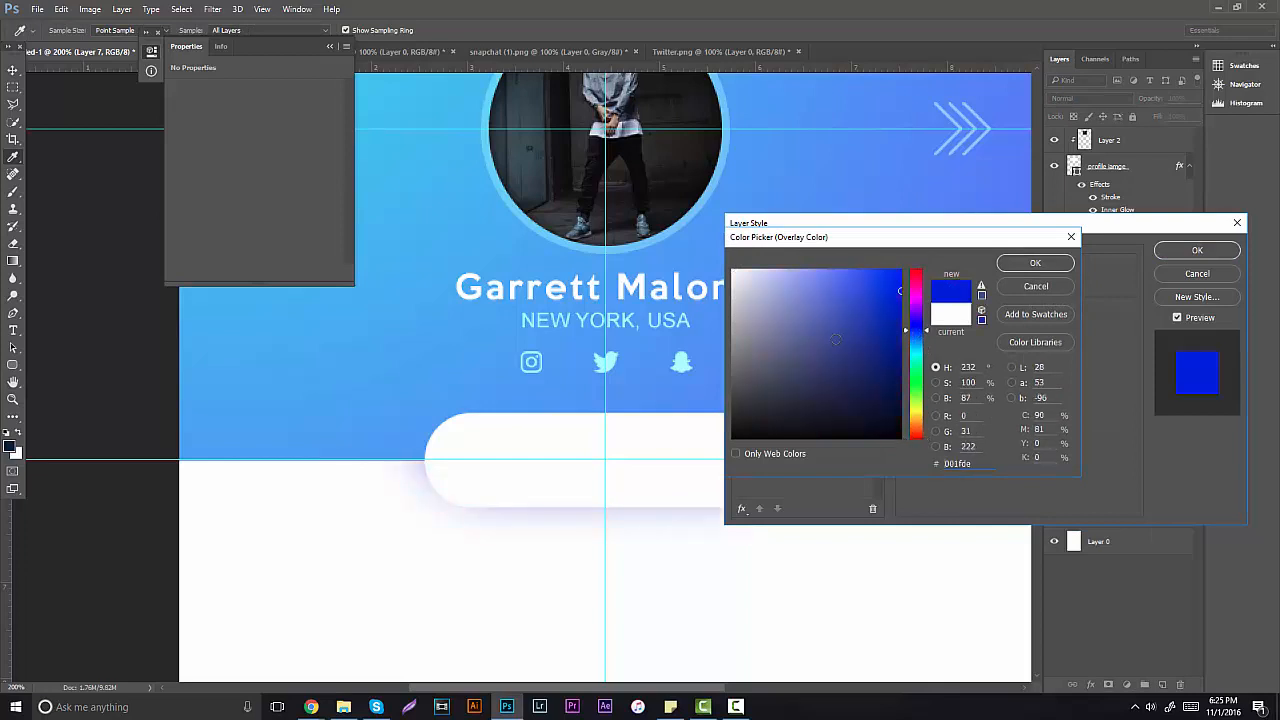
left_click_drag(911, 350, 906, 266)
key("Return")
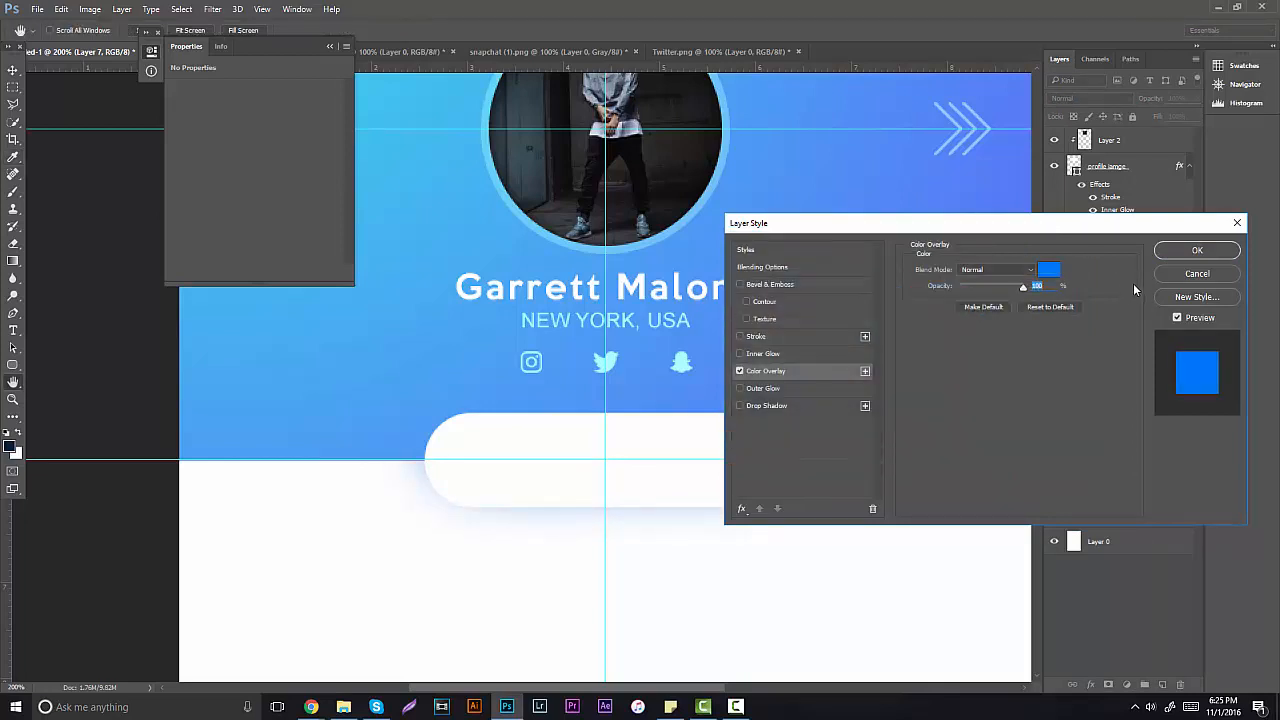
left_click(1197, 250)
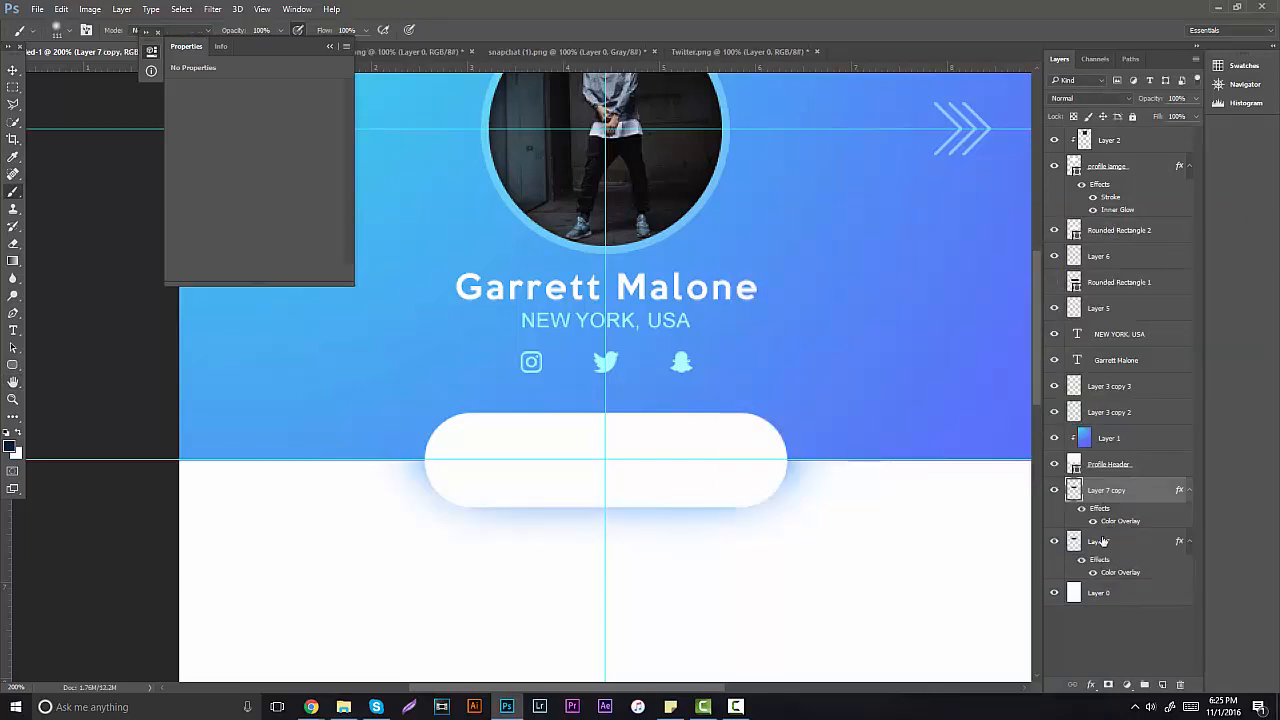
Step: Merge the two shadow layers, hide guides, zoom out, and set shadow opacity to 71%
left_click(1103, 541, "ctrl")
key("ctrl+e")
key("ctrl+h")
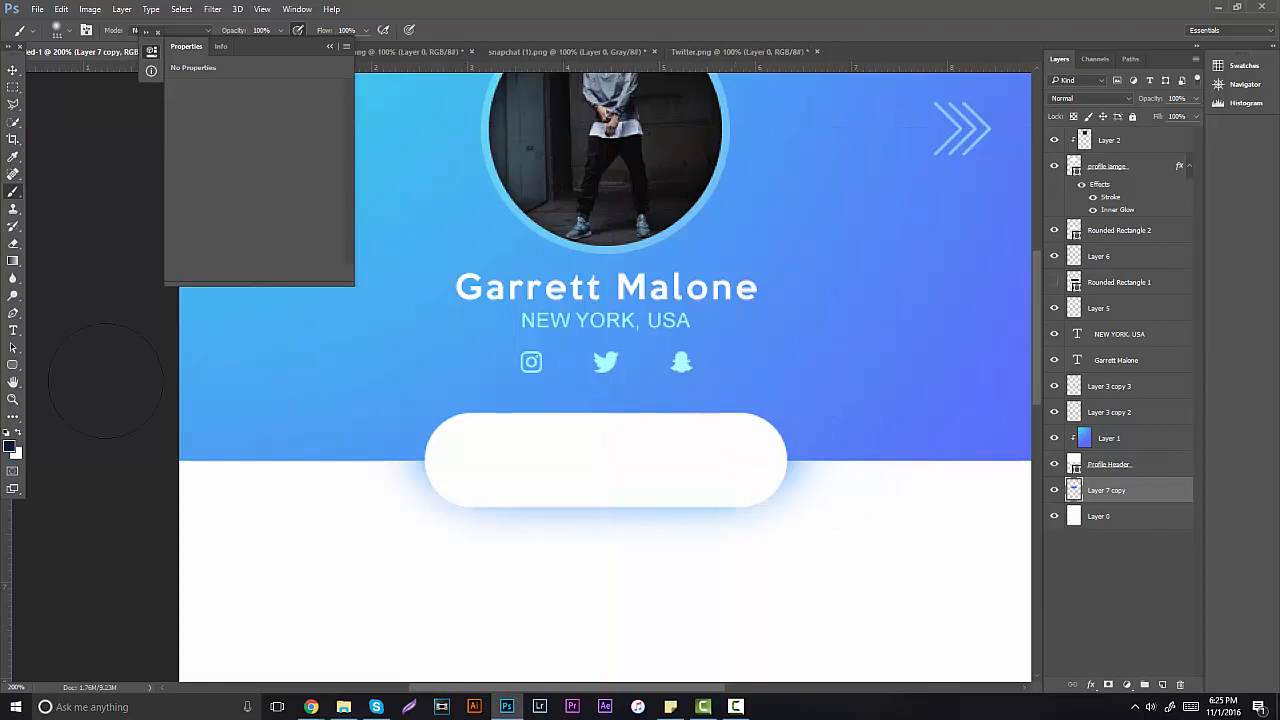
left_click(13, 398)
left_click_drag(528, 391, 494, 394)
left_click(494, 393)
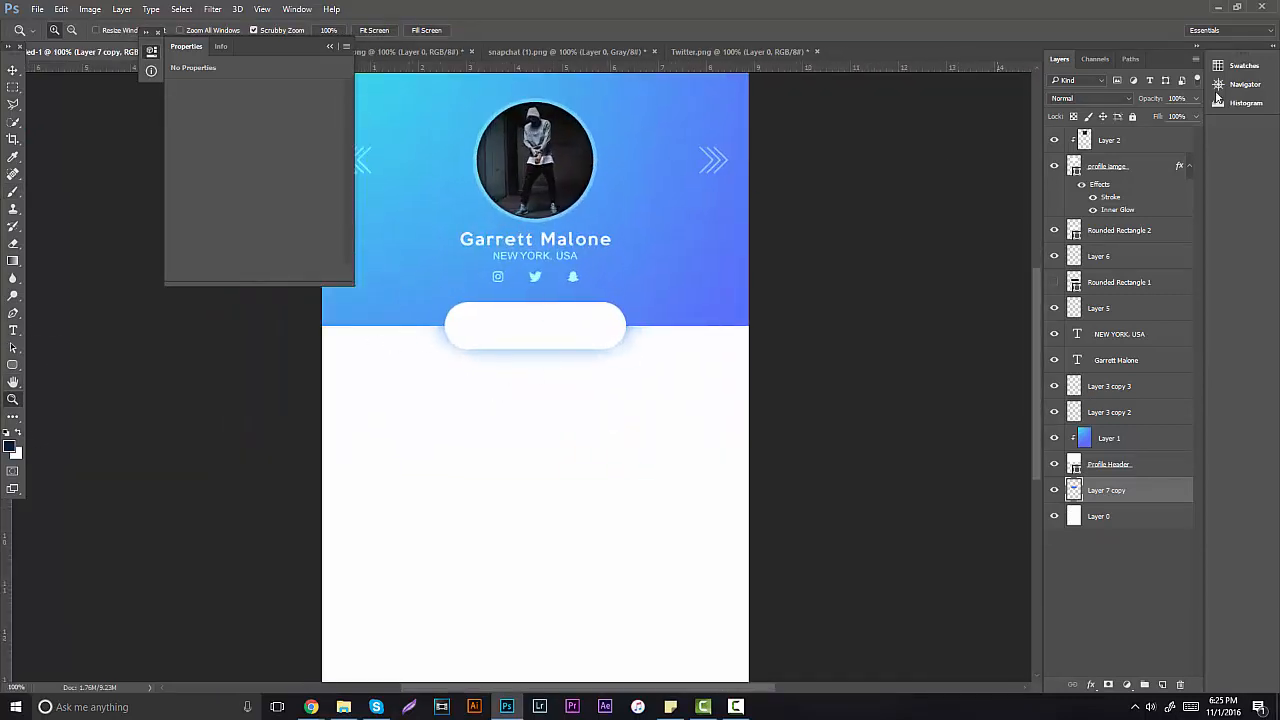
left_click(1196, 98)
mouse_move(1195, 115)
left_mouse_down()
mouse_move(1164, 114)
mouse_move(1201, 116)
left_mouse_up()
Step: Add a 2 px white outside Overlay stroke at about 11% opacity to Rounded Rectangle 2
scroll(590, 290, "up", 1)
left_click(520, 346)
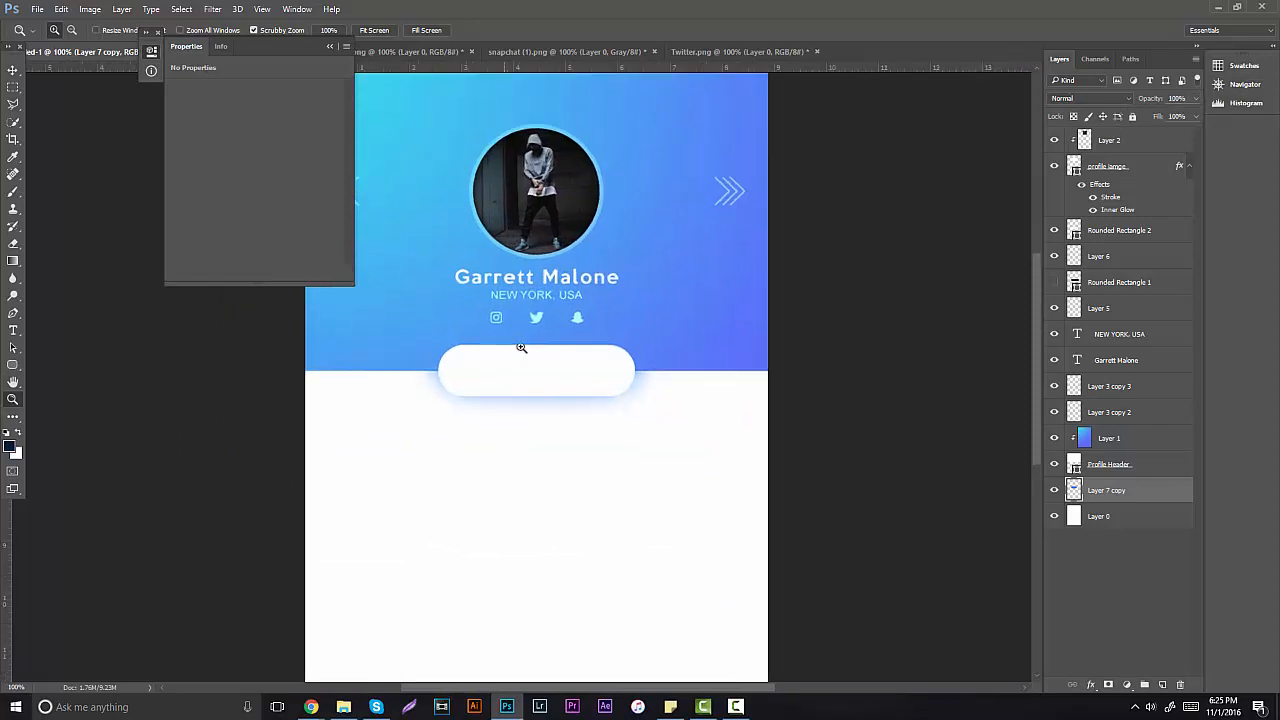
left_click(1053, 281)
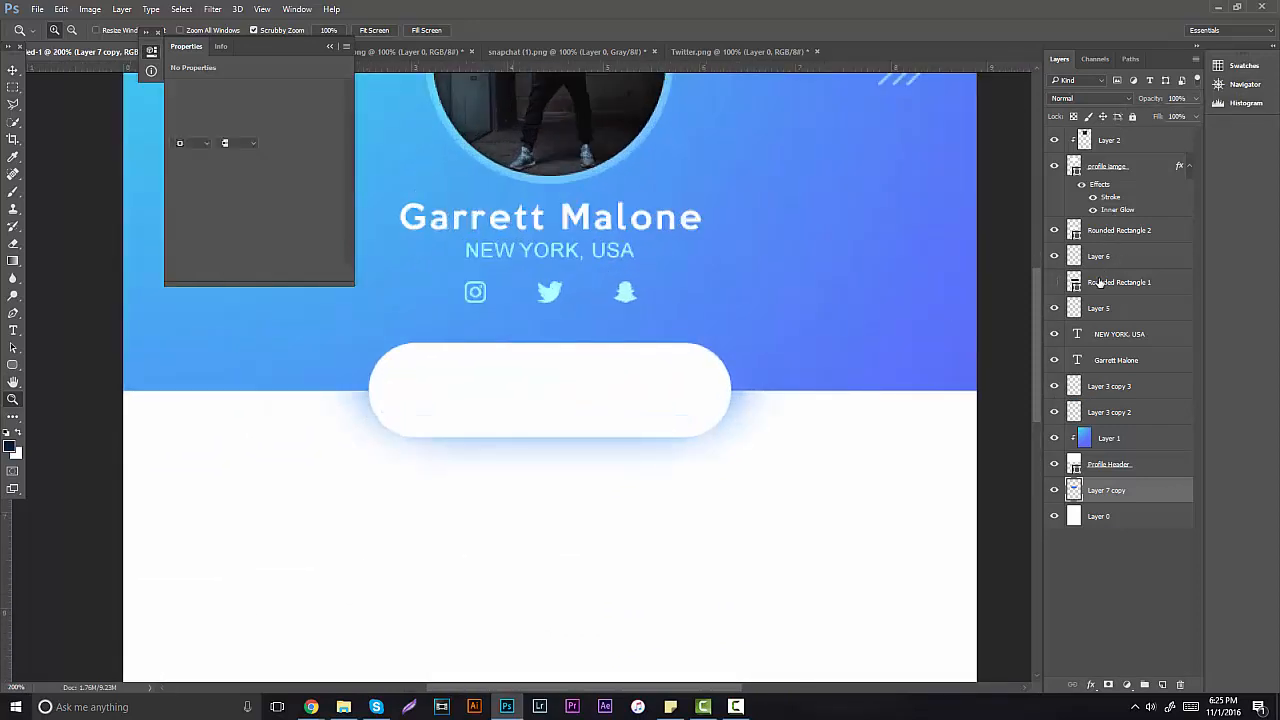
right_click(1117, 230)
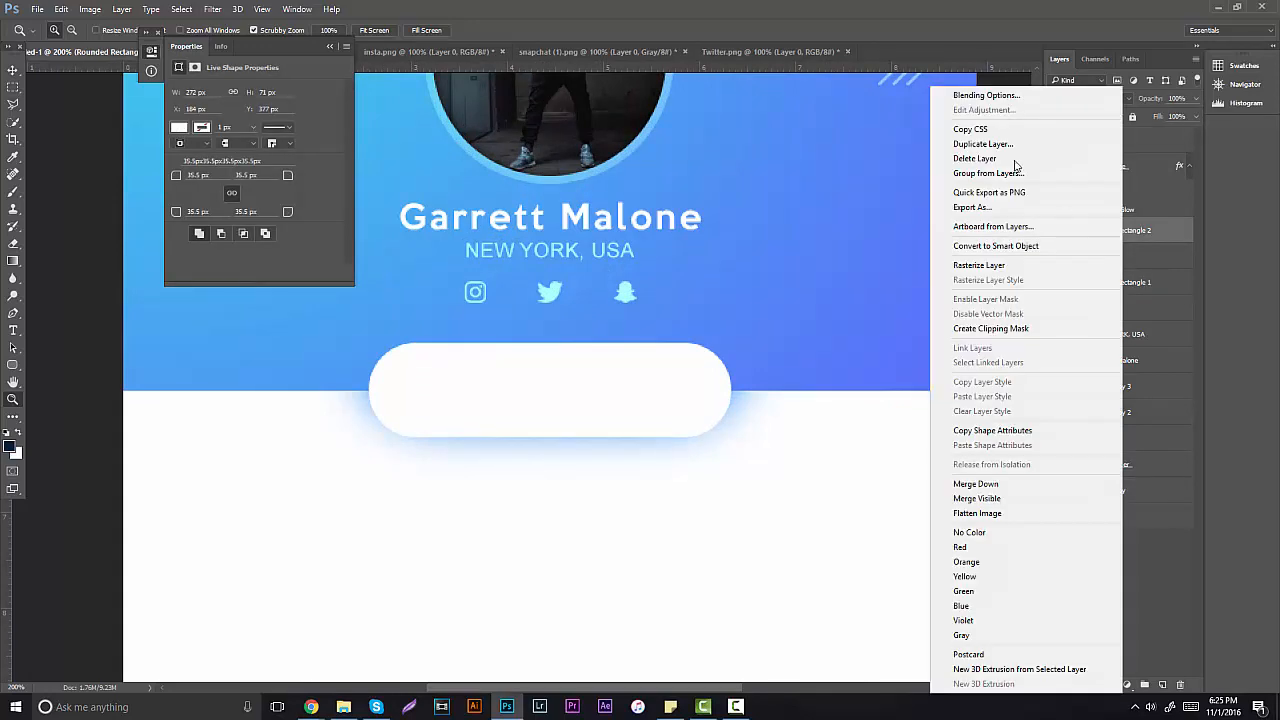
left_click(768, 323)
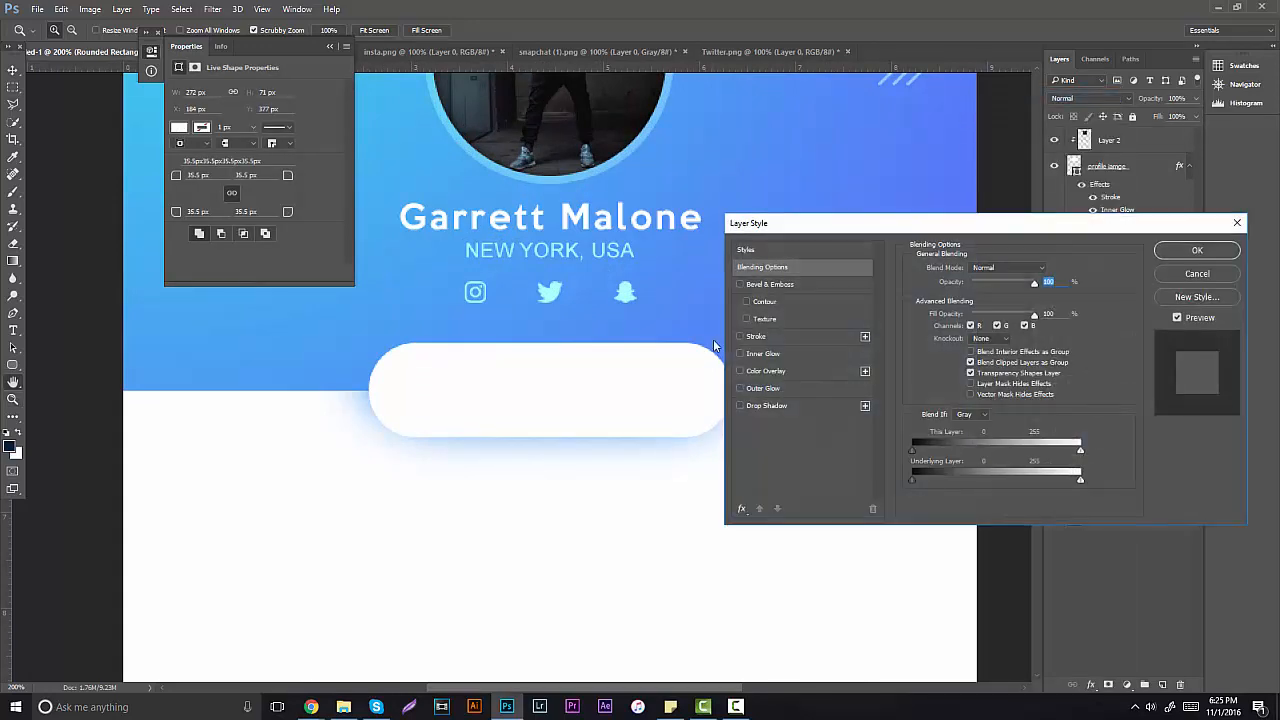
left_click(756, 336)
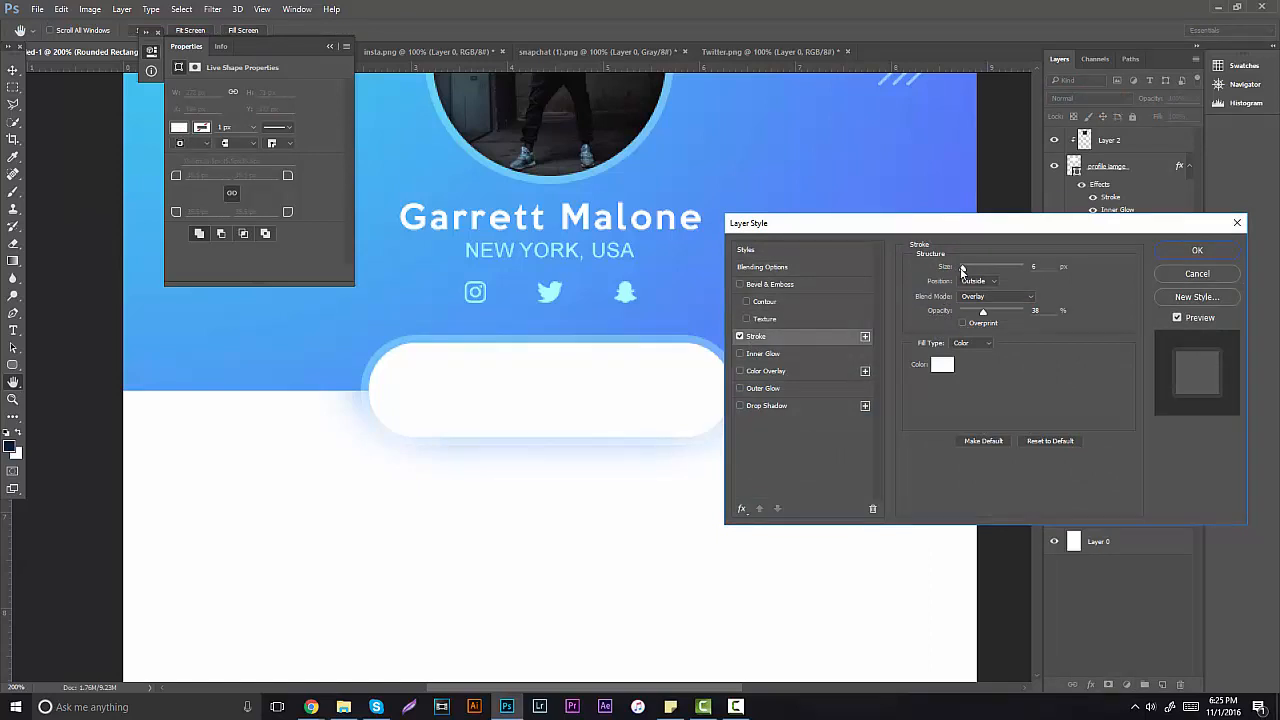
left_click_drag(962, 268, 961, 270)
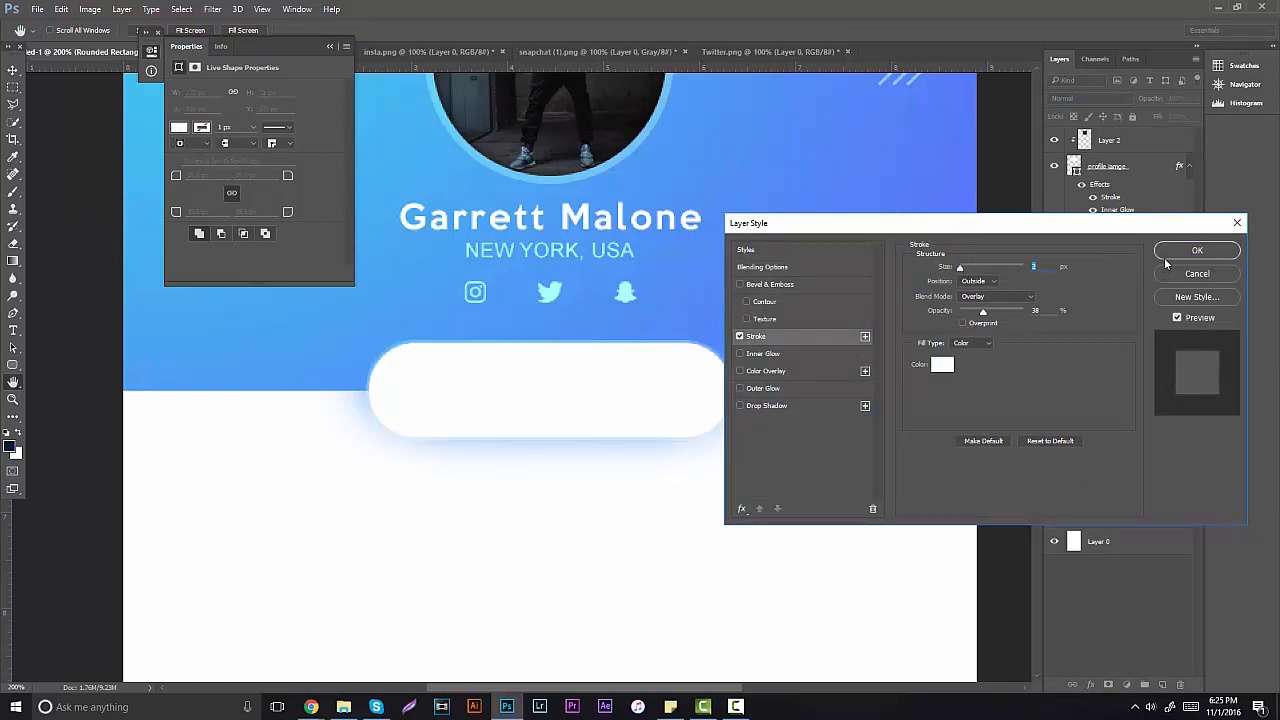
left_click_drag(984, 313, 967, 313)
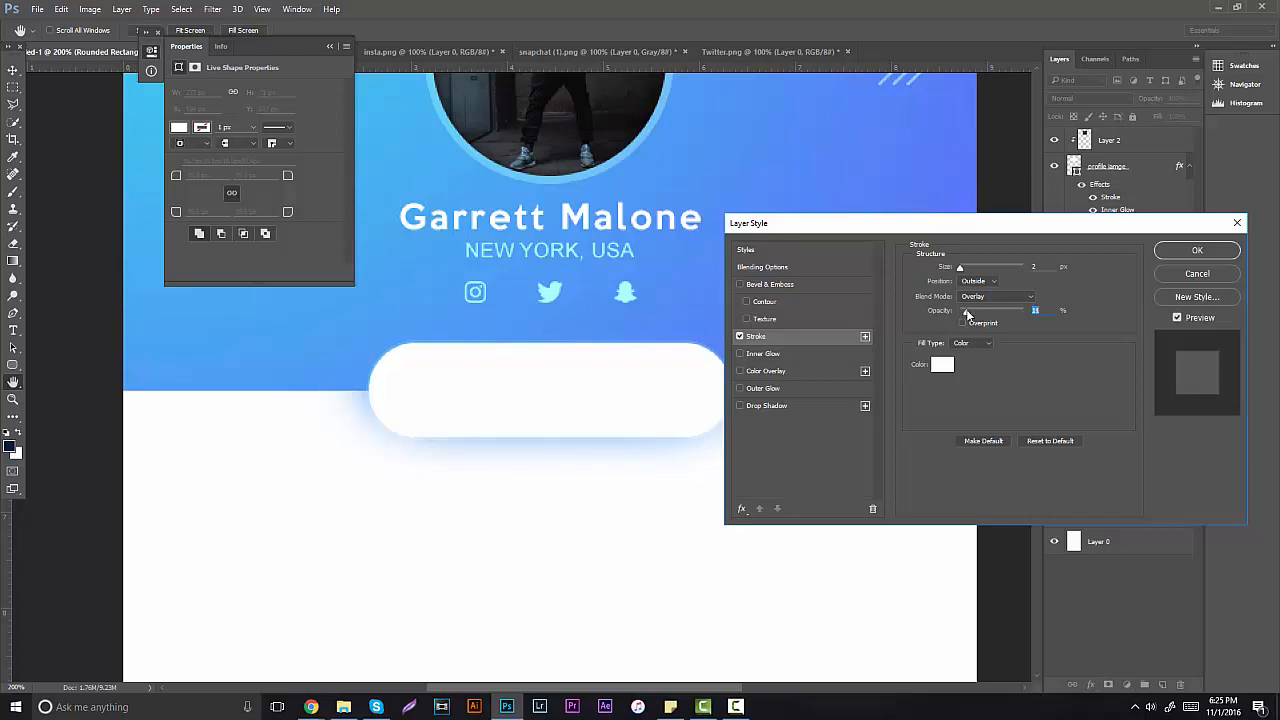
left_click(1236, 252)
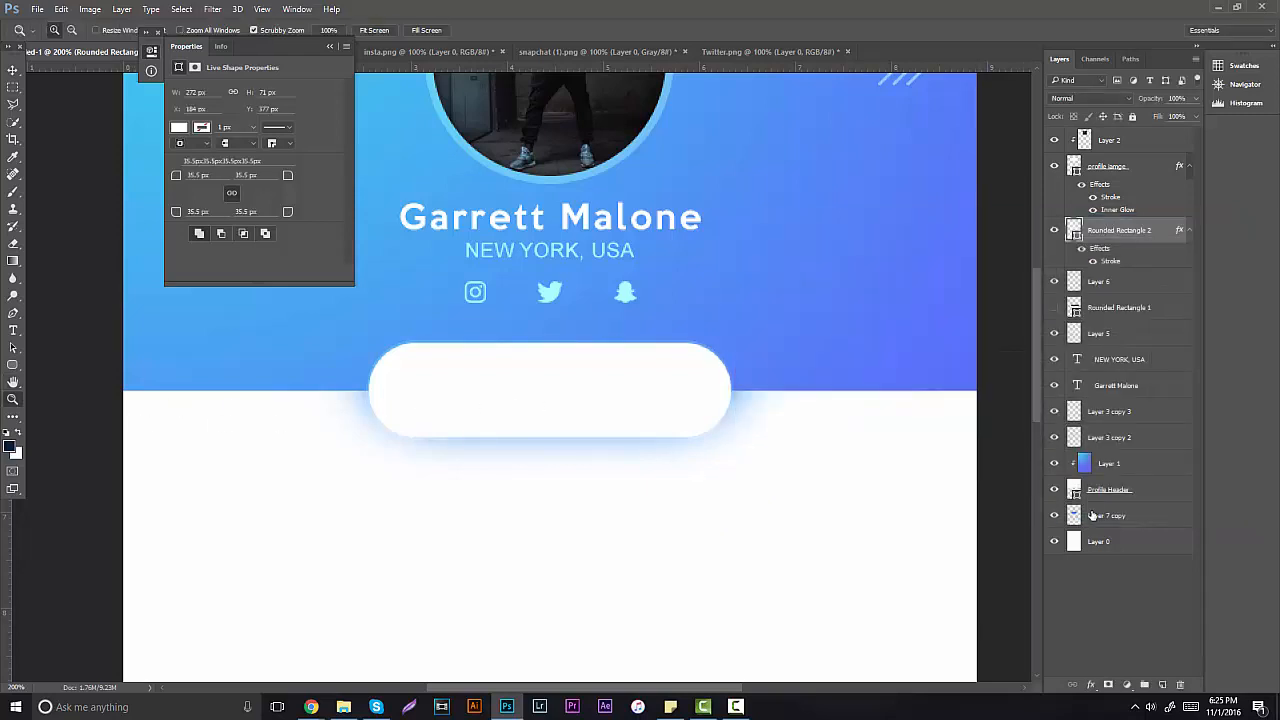
Step: Recolour the Layer 7 copy shadow with a #0867c9 Color Overlay
right_click(1093, 515)
left_click(702, 348)
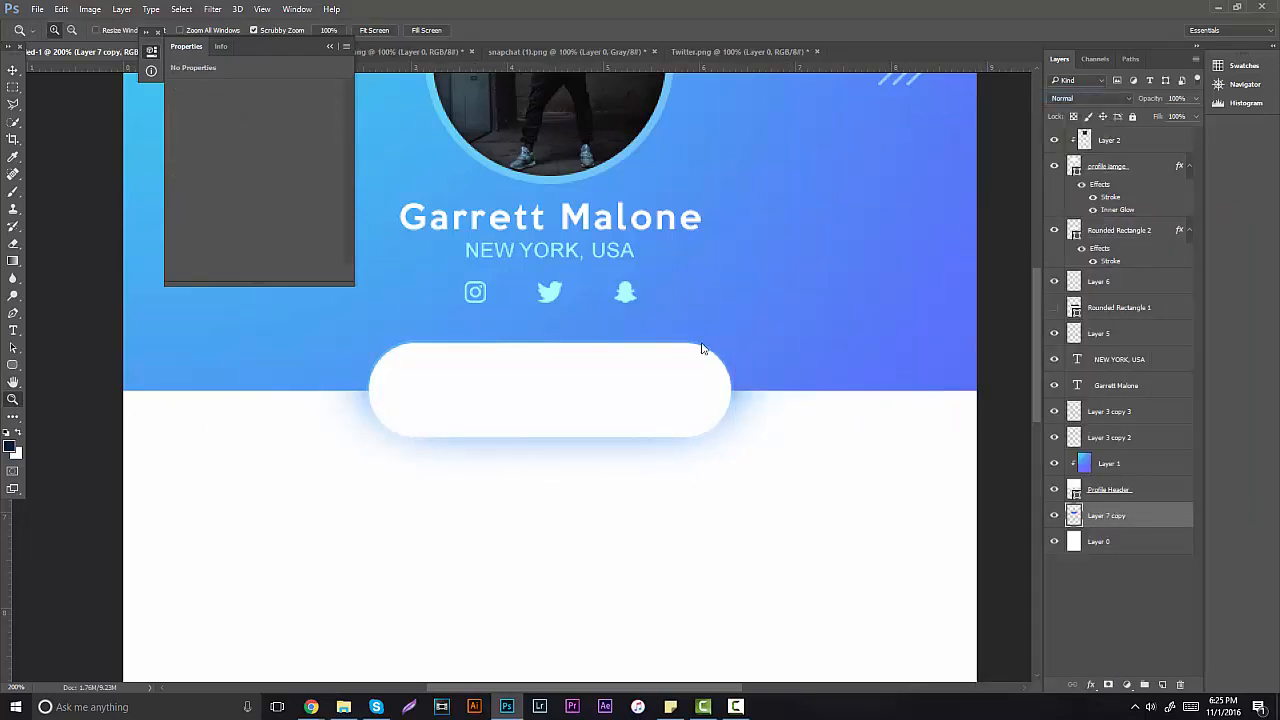
left_click(768, 373)
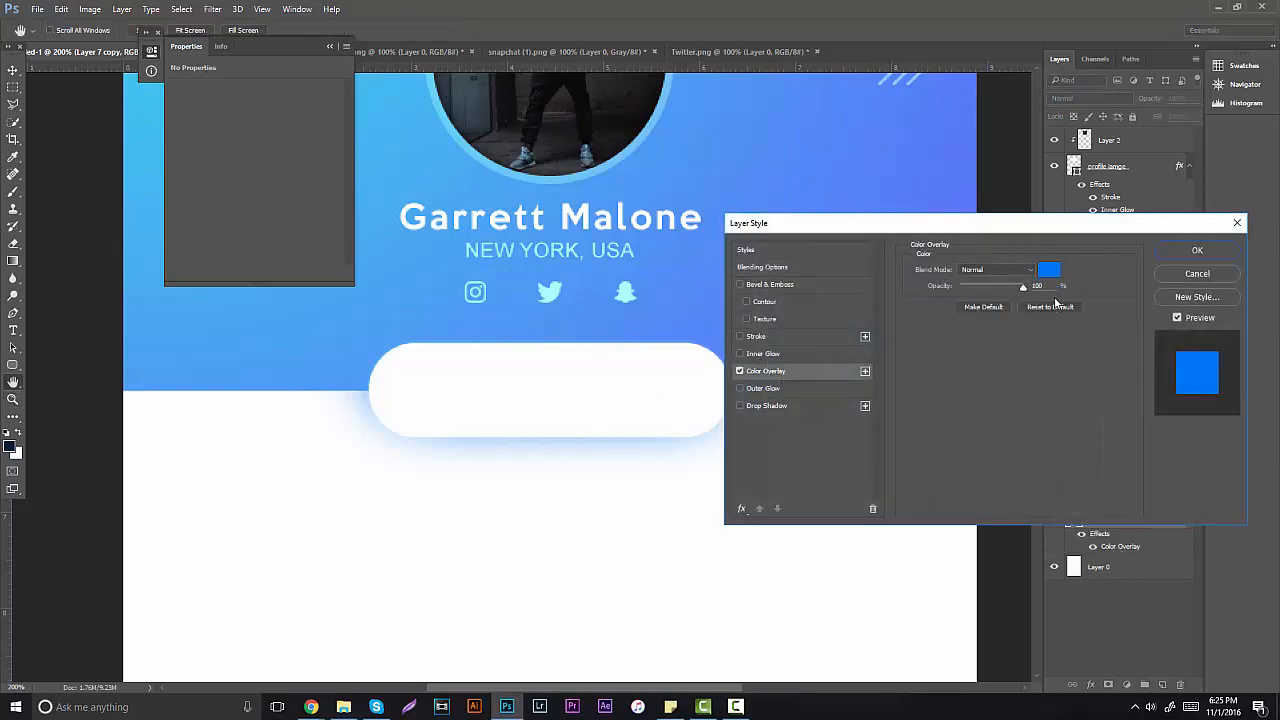
left_click(1048, 269)
left_click(874, 358)
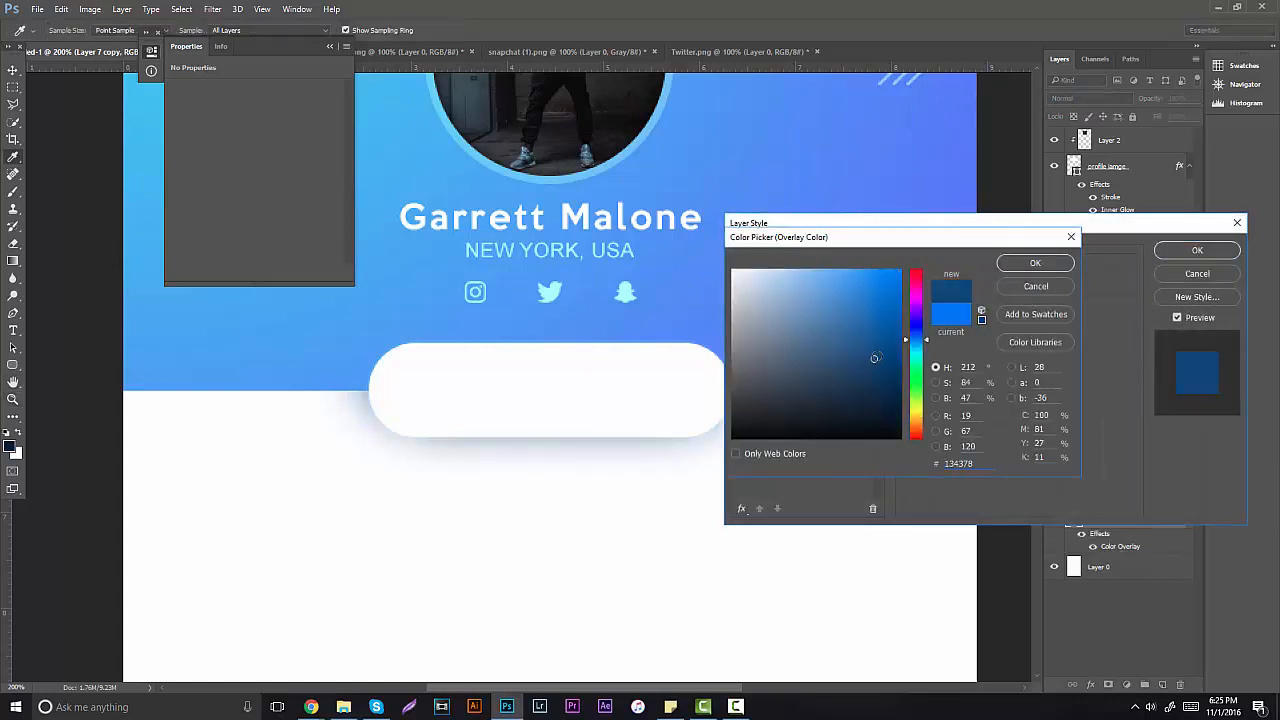
left_click(880, 327)
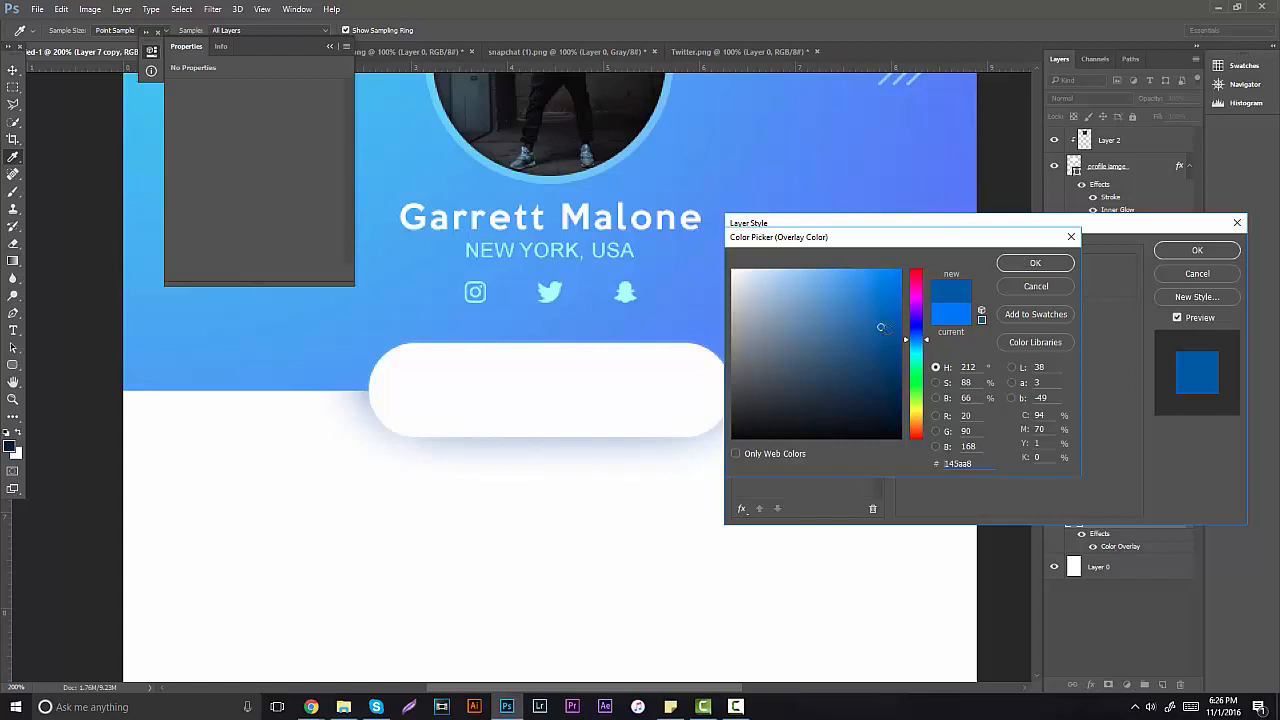
left_click(888, 323)
left_click(916, 345)
left_click(897, 364)
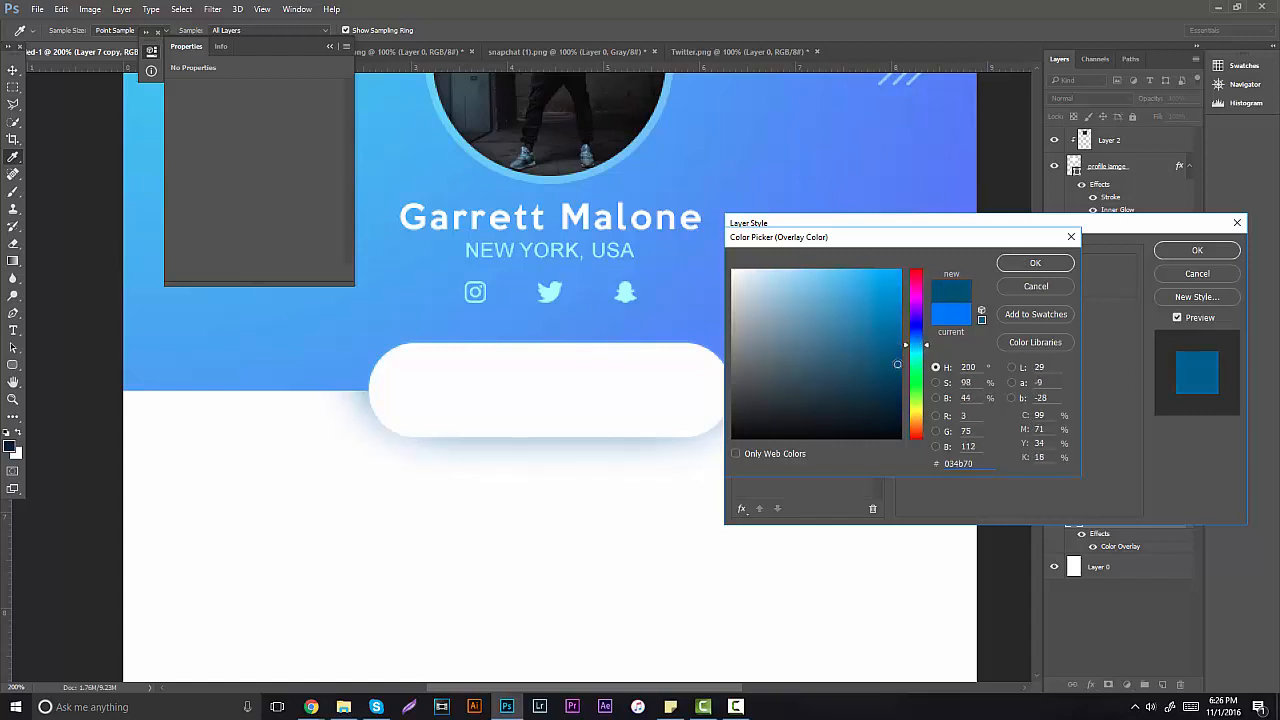
left_click(916, 334)
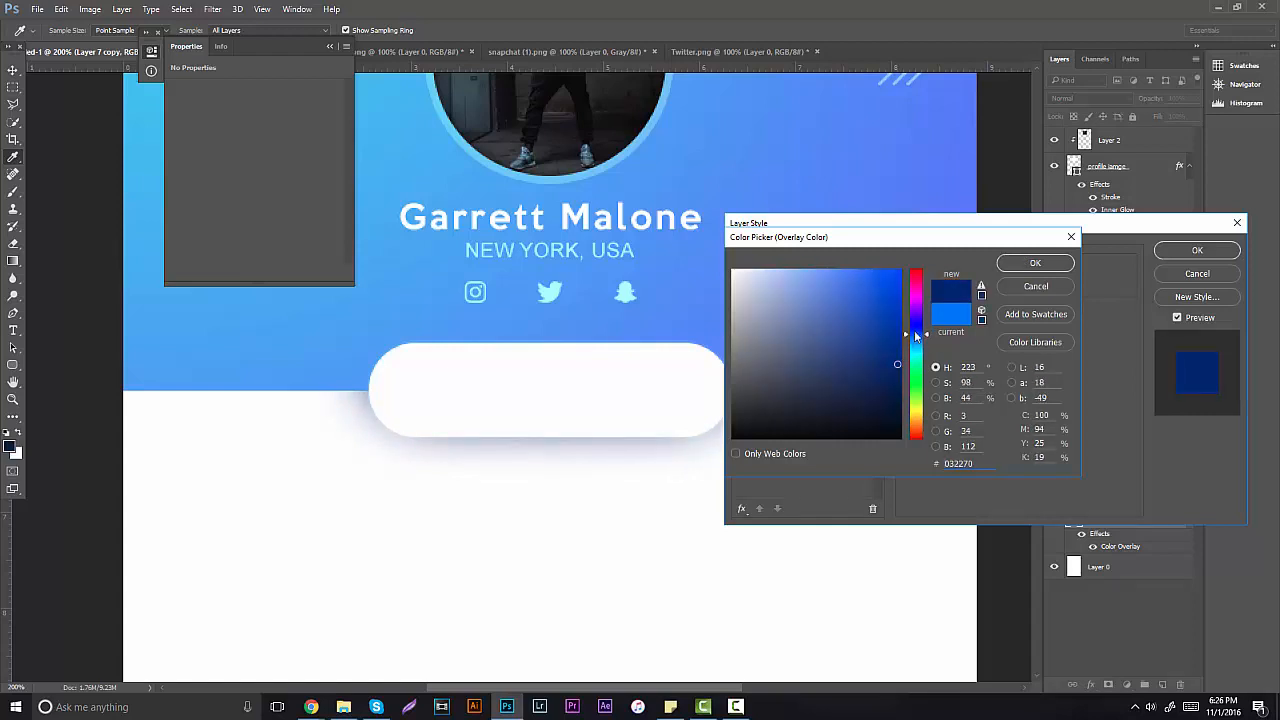
left_click(877, 341)
mouse_move(877, 341)
left_mouse_down()
mouse_move(845, 319)
mouse_move(894, 304)
mouse_move(921, 342)
left_mouse_up()
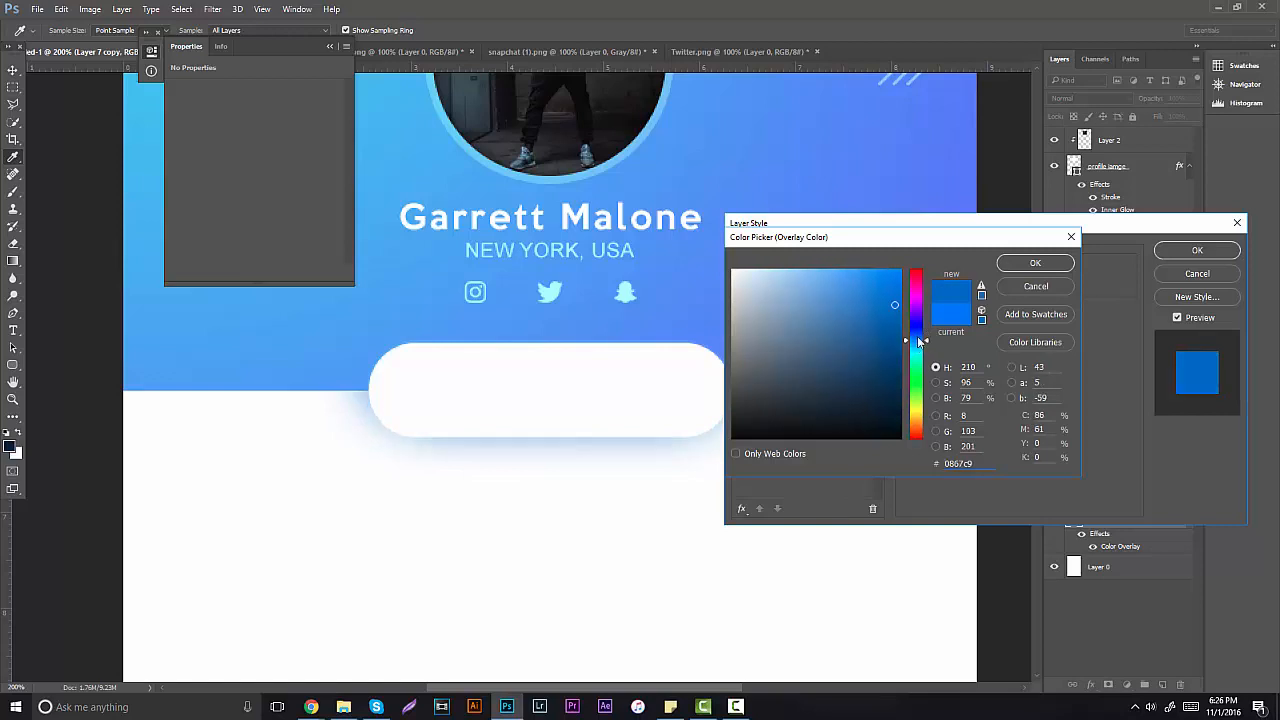
left_click(1036, 263)
left_click(1197, 250)
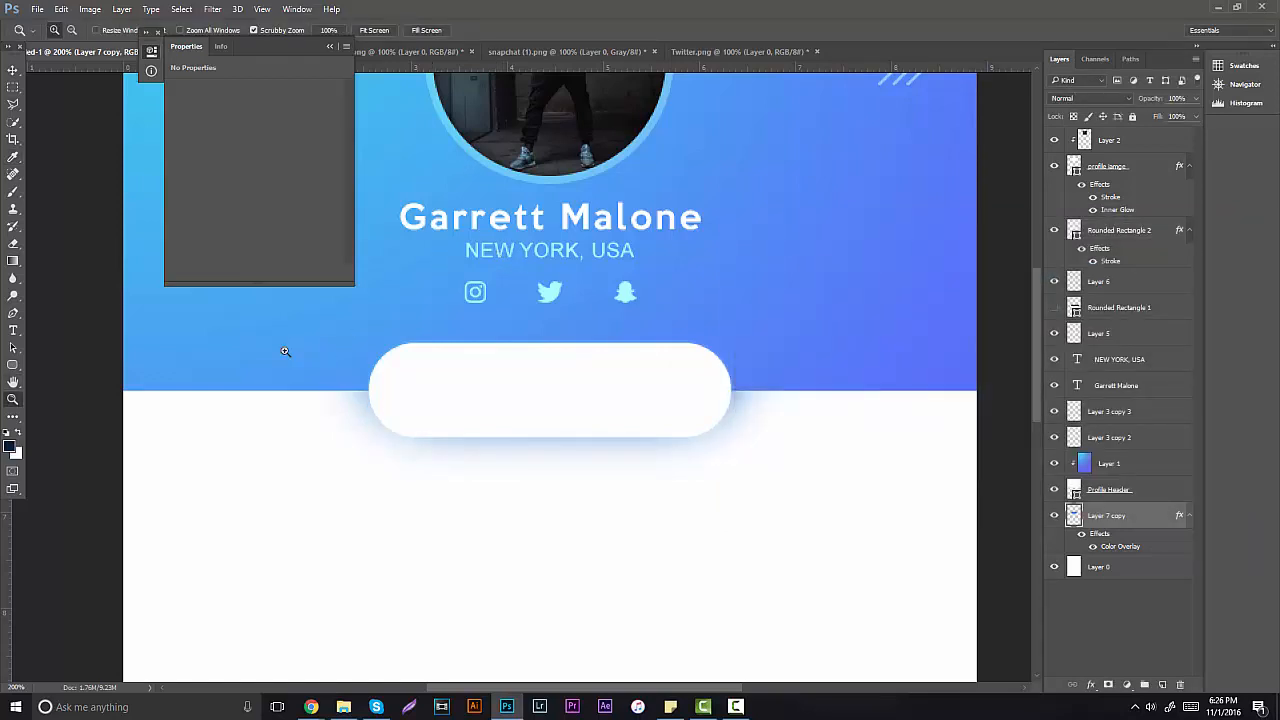
Step: Zoom out to view the whole mockup, then back to 200% on the button
left_click_drag(435, 357, 409, 304)
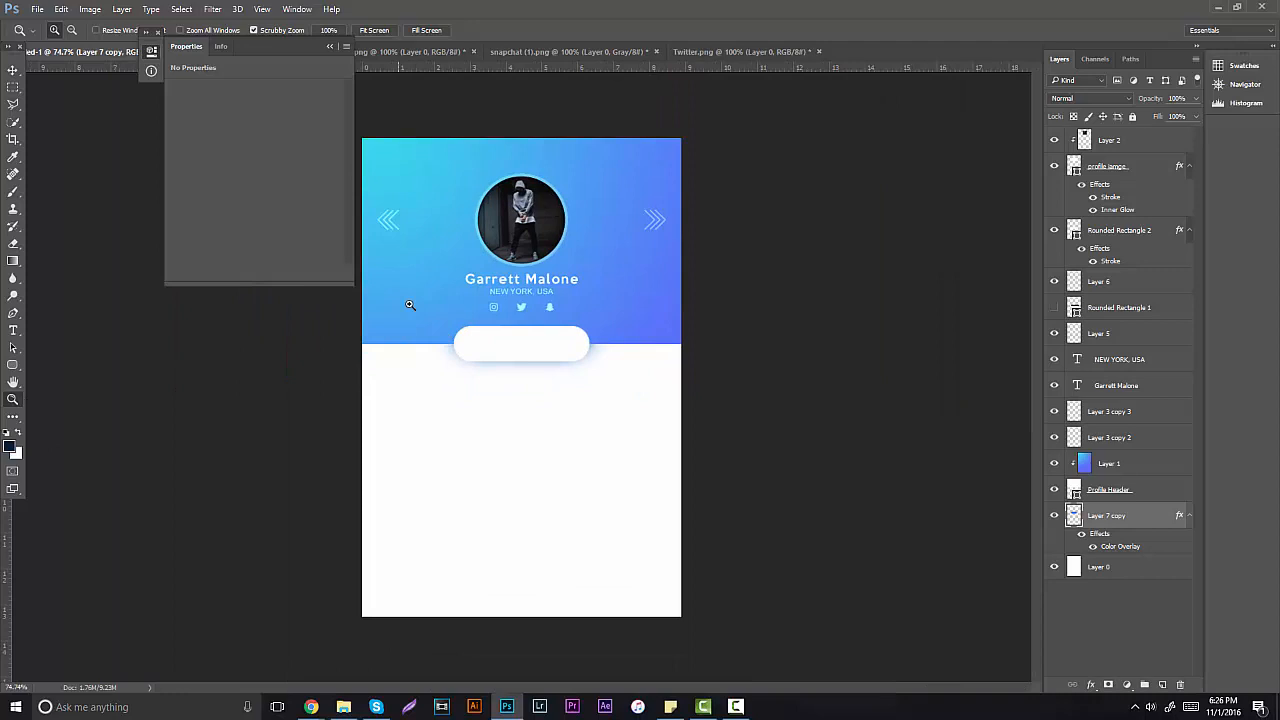
left_click(329, 46)
left_click(515, 364)
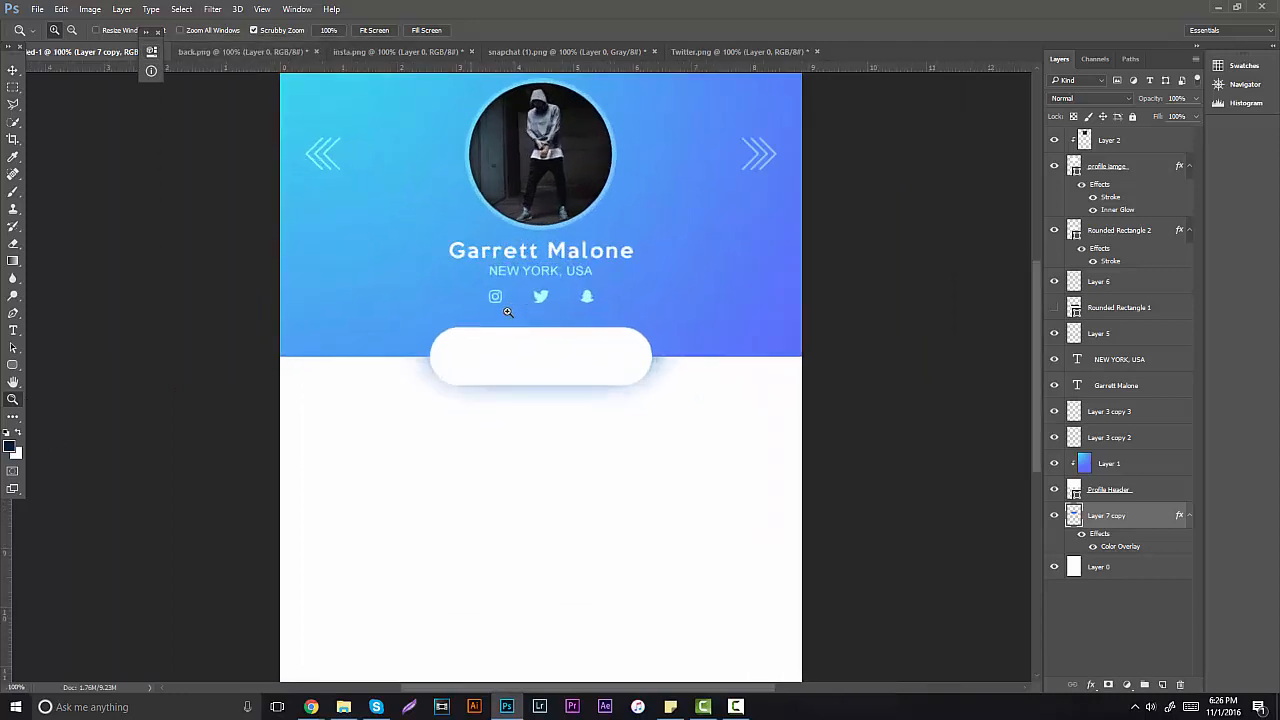
left_click(508, 312)
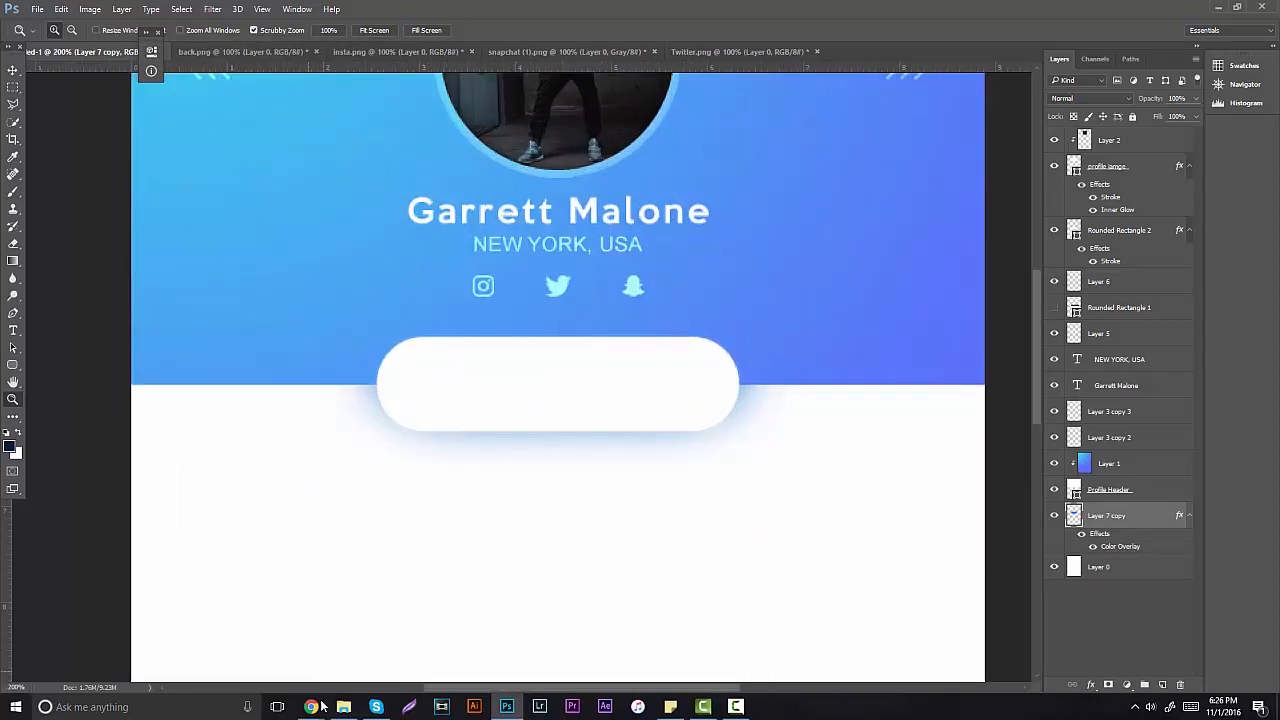
Step: Check the YouTube channel's 12,161 subscriber count in Chrome, then return to Photoshop
mouse_move(320, 707)
left_click(165, 650)
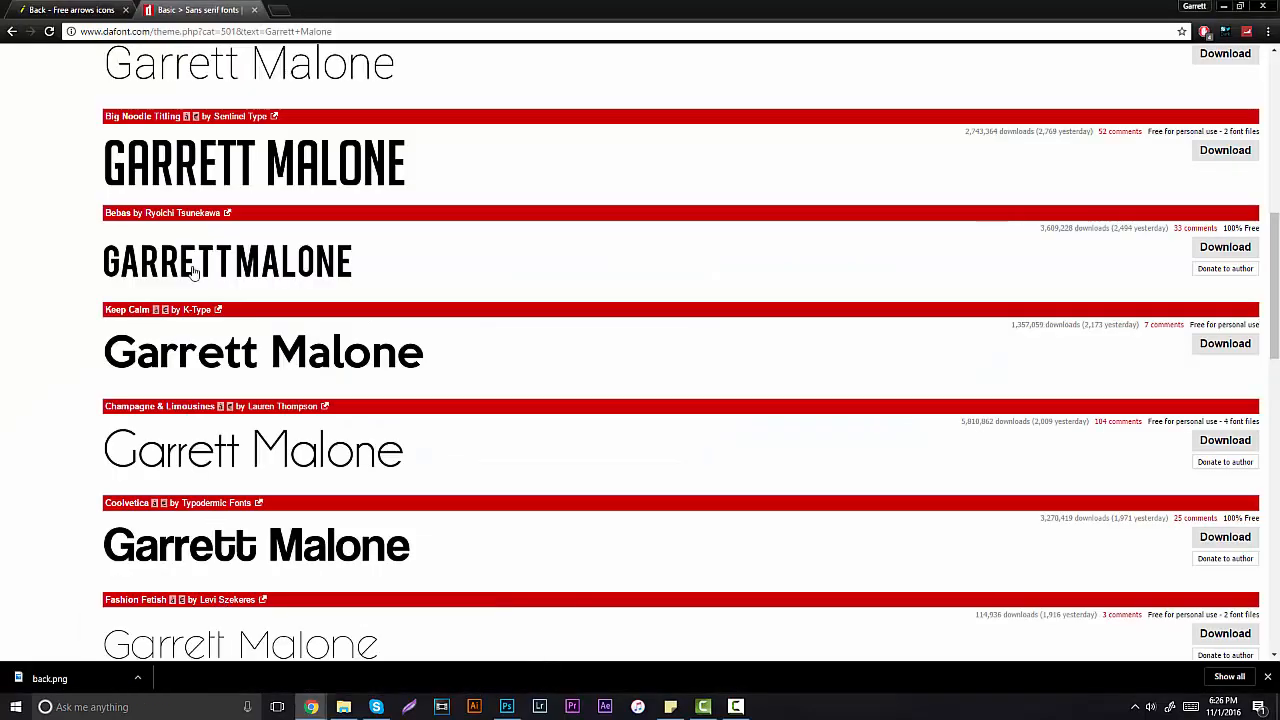
left_click(281, 9)
type("youtu")
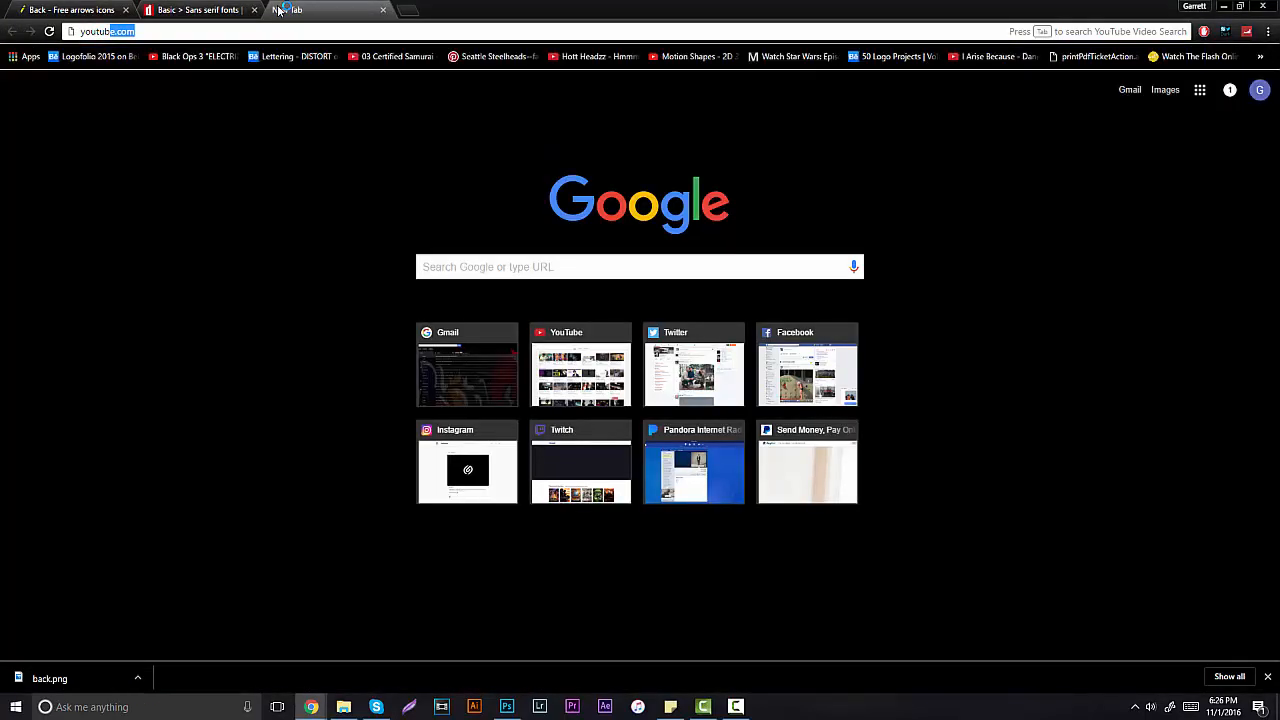
key("Return")
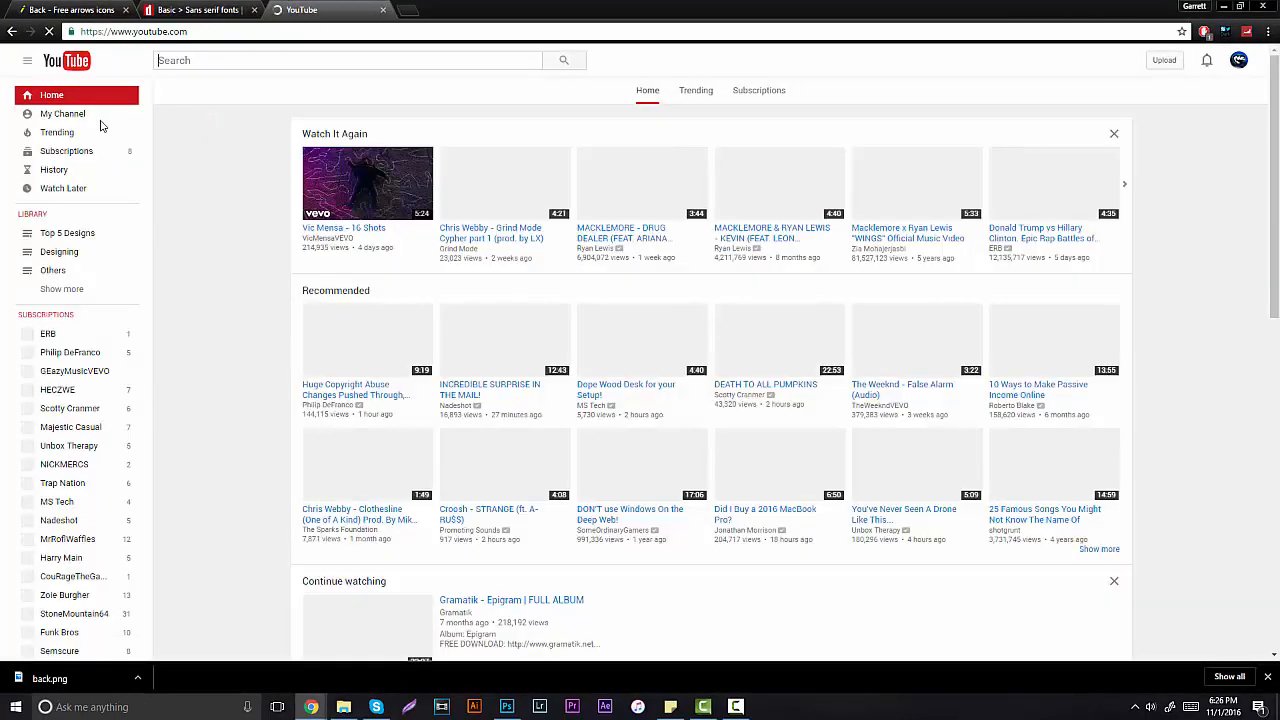
left_click(101, 124)
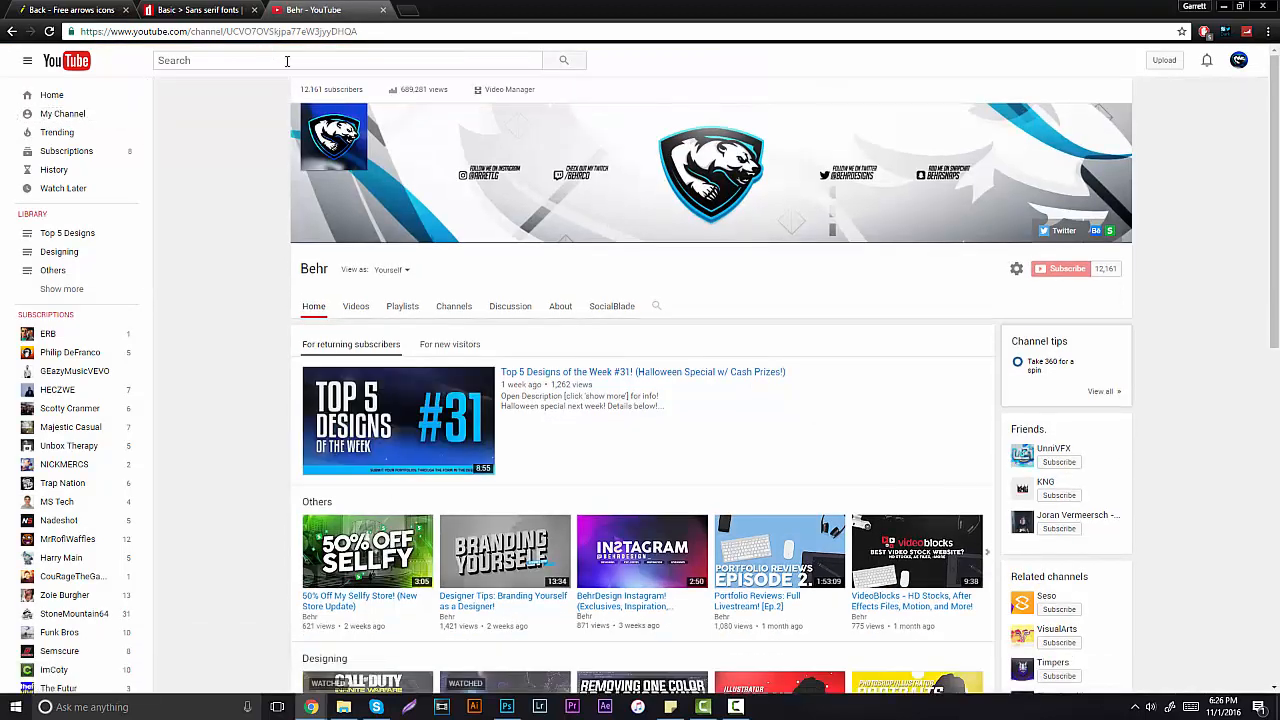
key("alt+Tab")
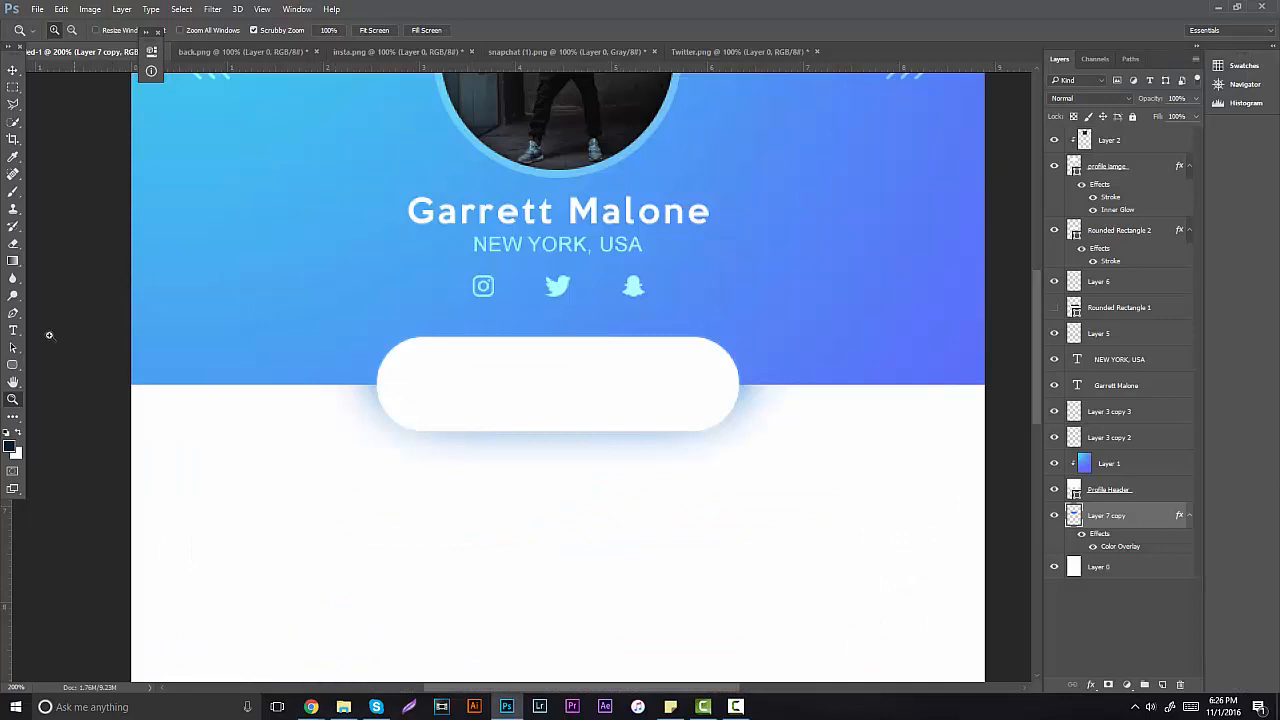
Step: Type 12,161 as a new text layer below the pill button and select the text
key("t")
left_click(414, 554)
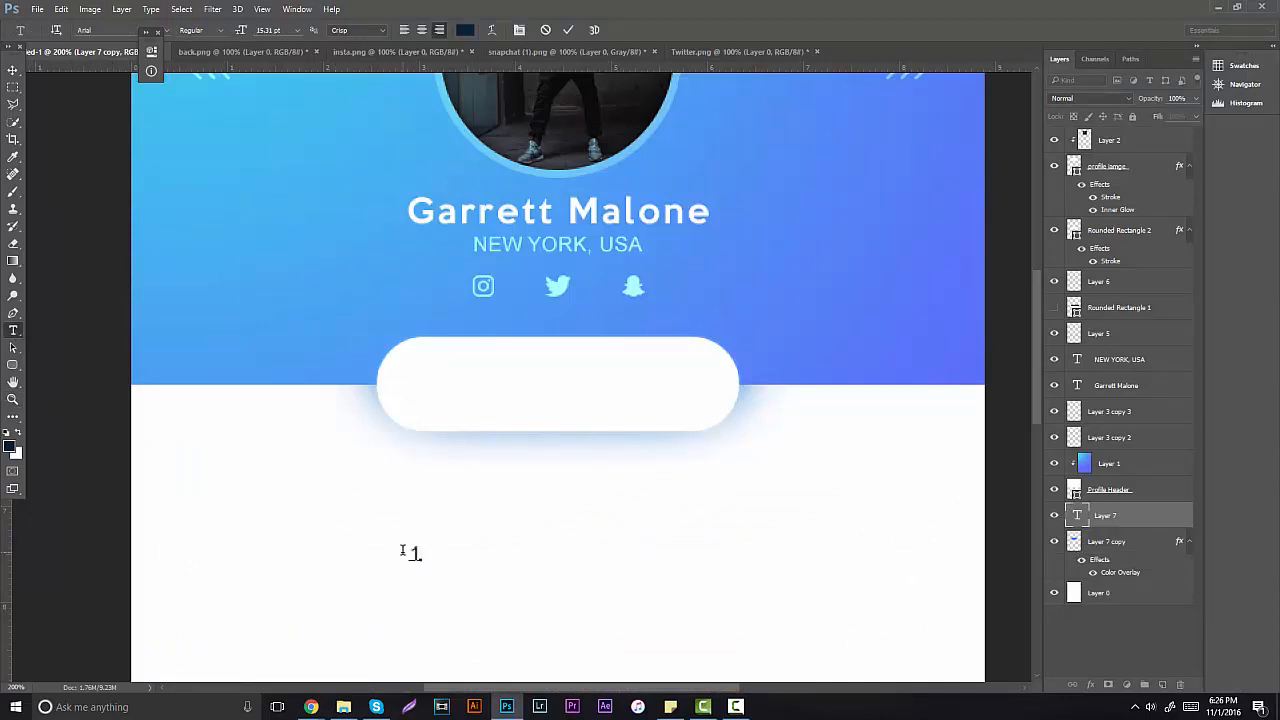
type("12,161")
key("ctrl+a")
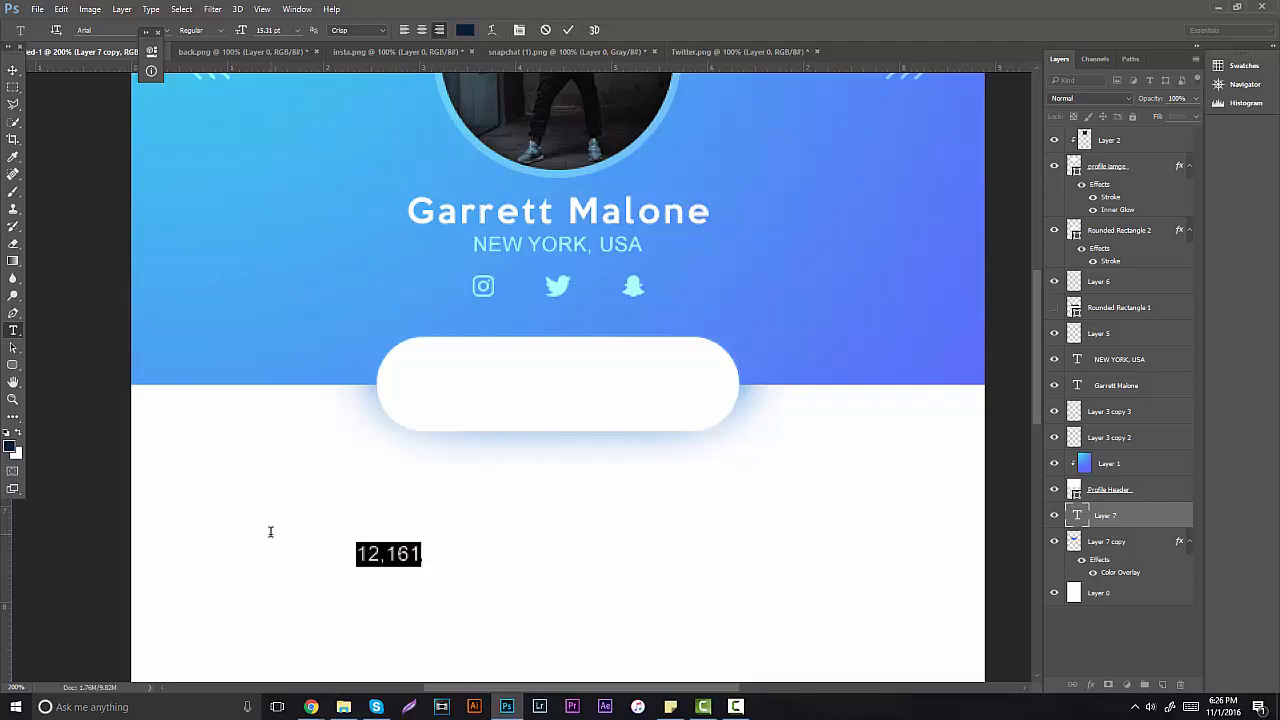